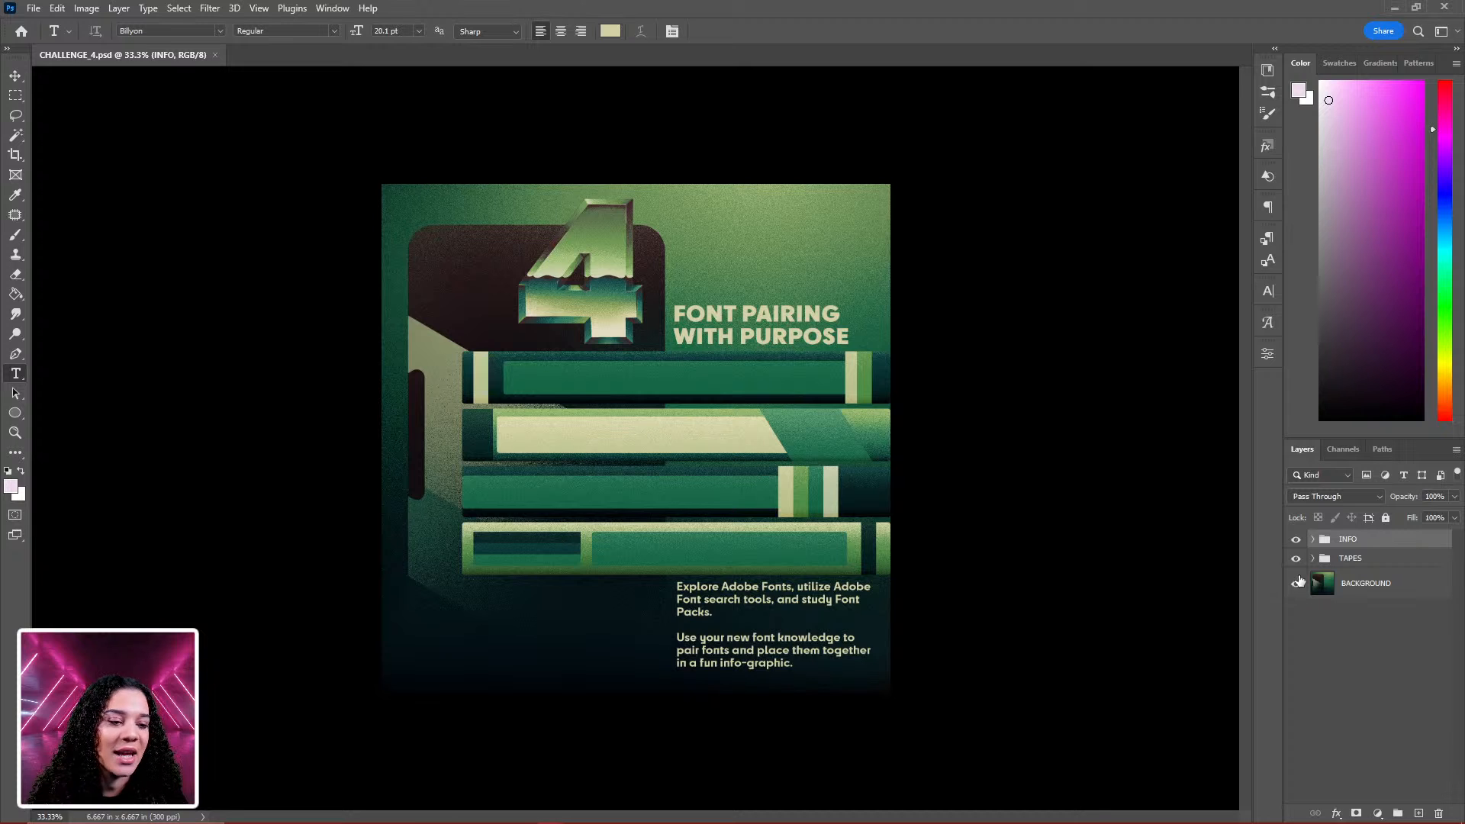
# Toggle the visibility of BACKGROUND, TAPES and INFO to inspect their contents, leaving only the TAPES group hidden
pyautogui.click(1296, 584)
pyautogui.click(1295, 585)
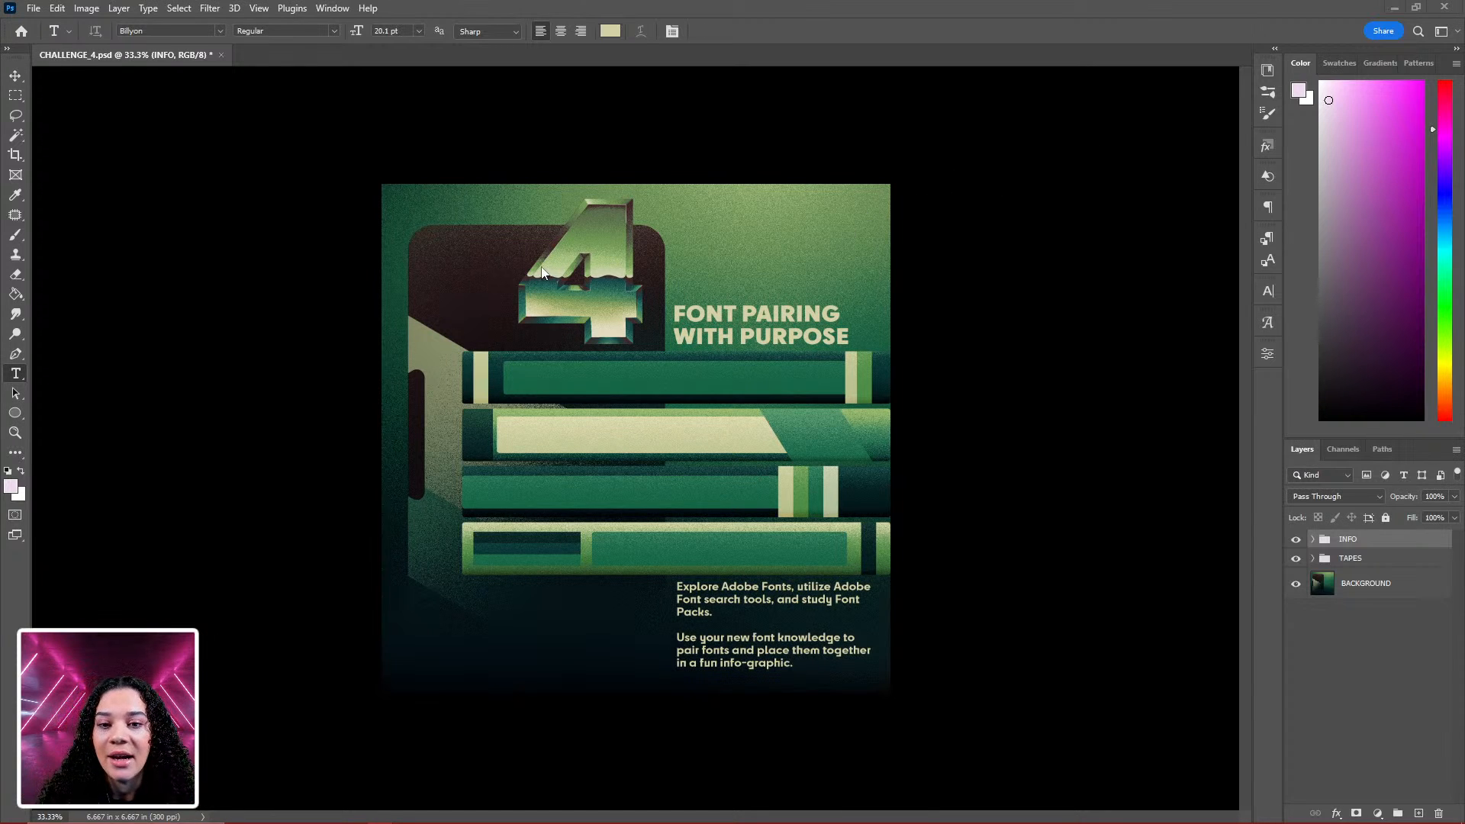
pyautogui.click(1295, 559)
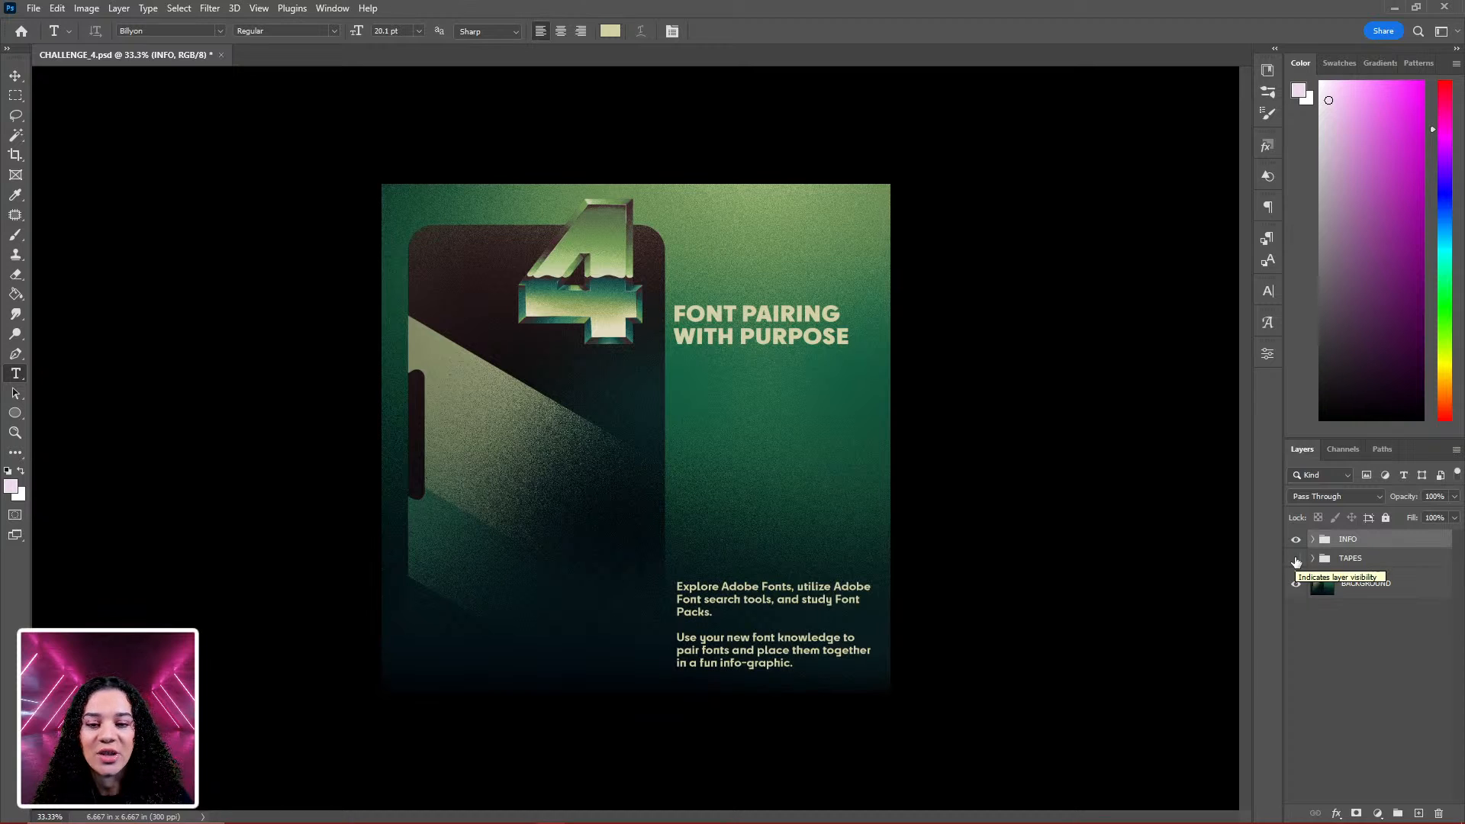
pyautogui.click(1294, 560)
pyautogui.click(1295, 560)
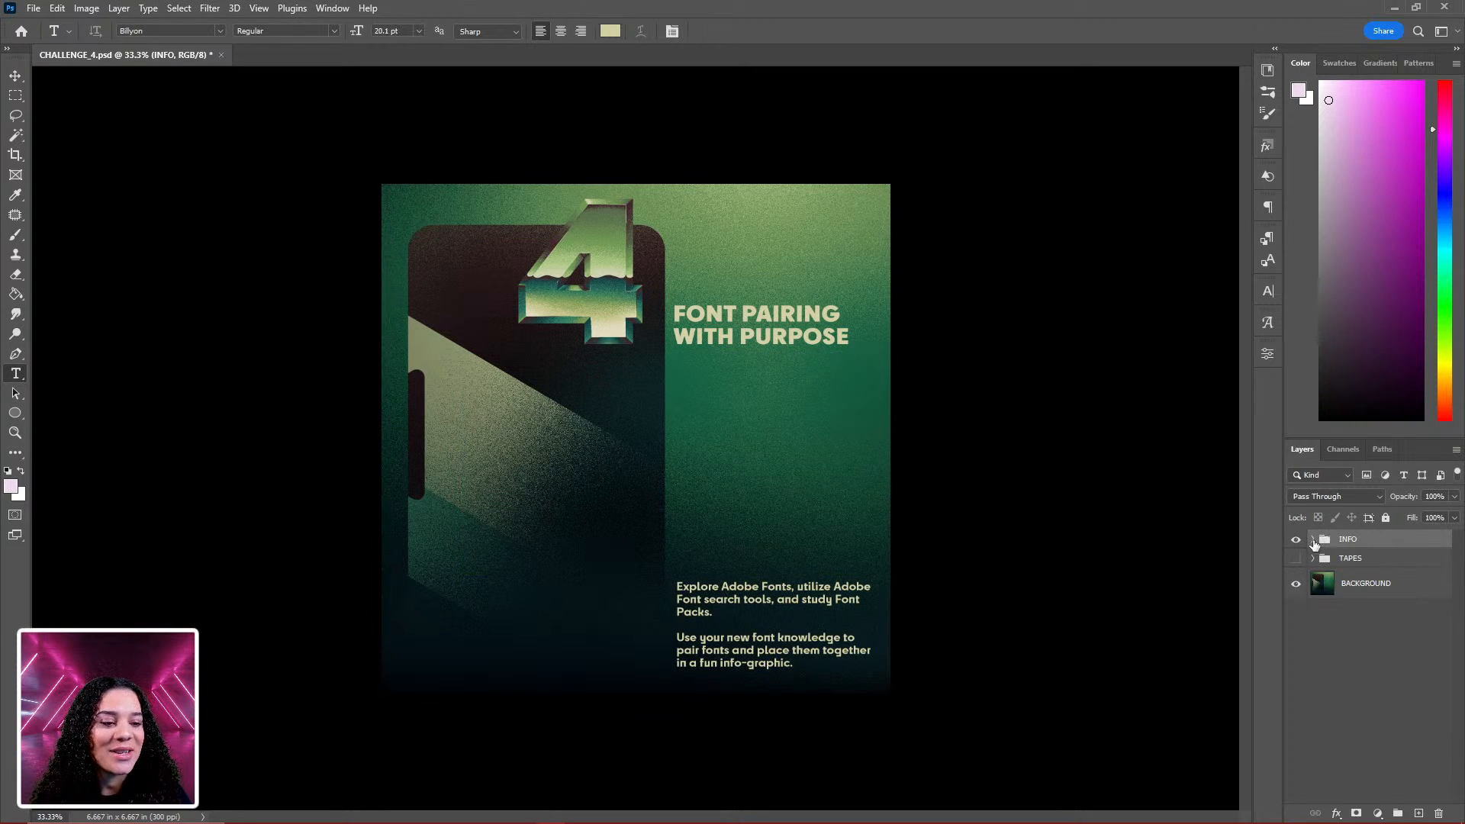
pyautogui.click(1296, 539)
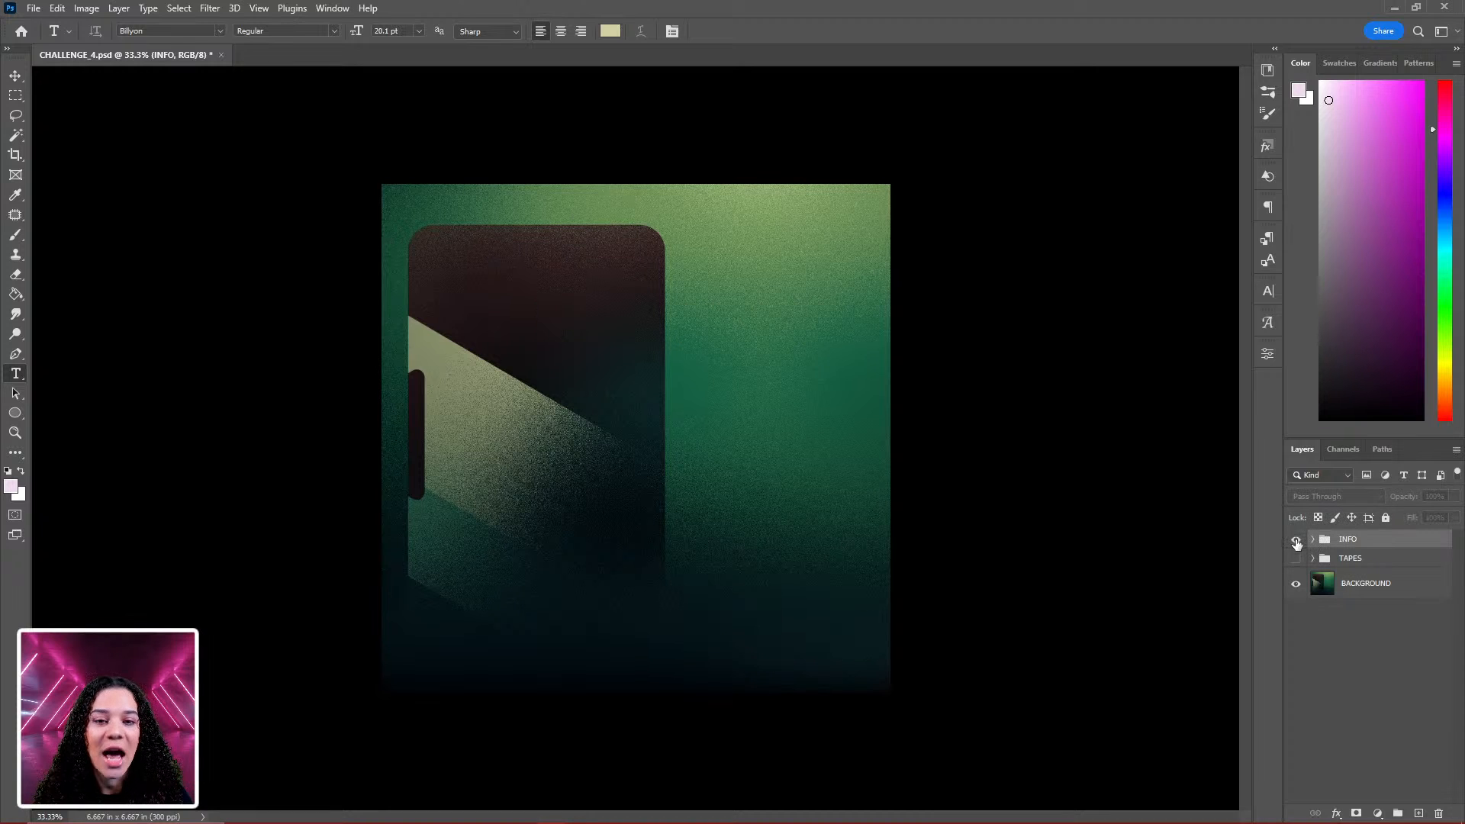
pyautogui.click(1296, 540)
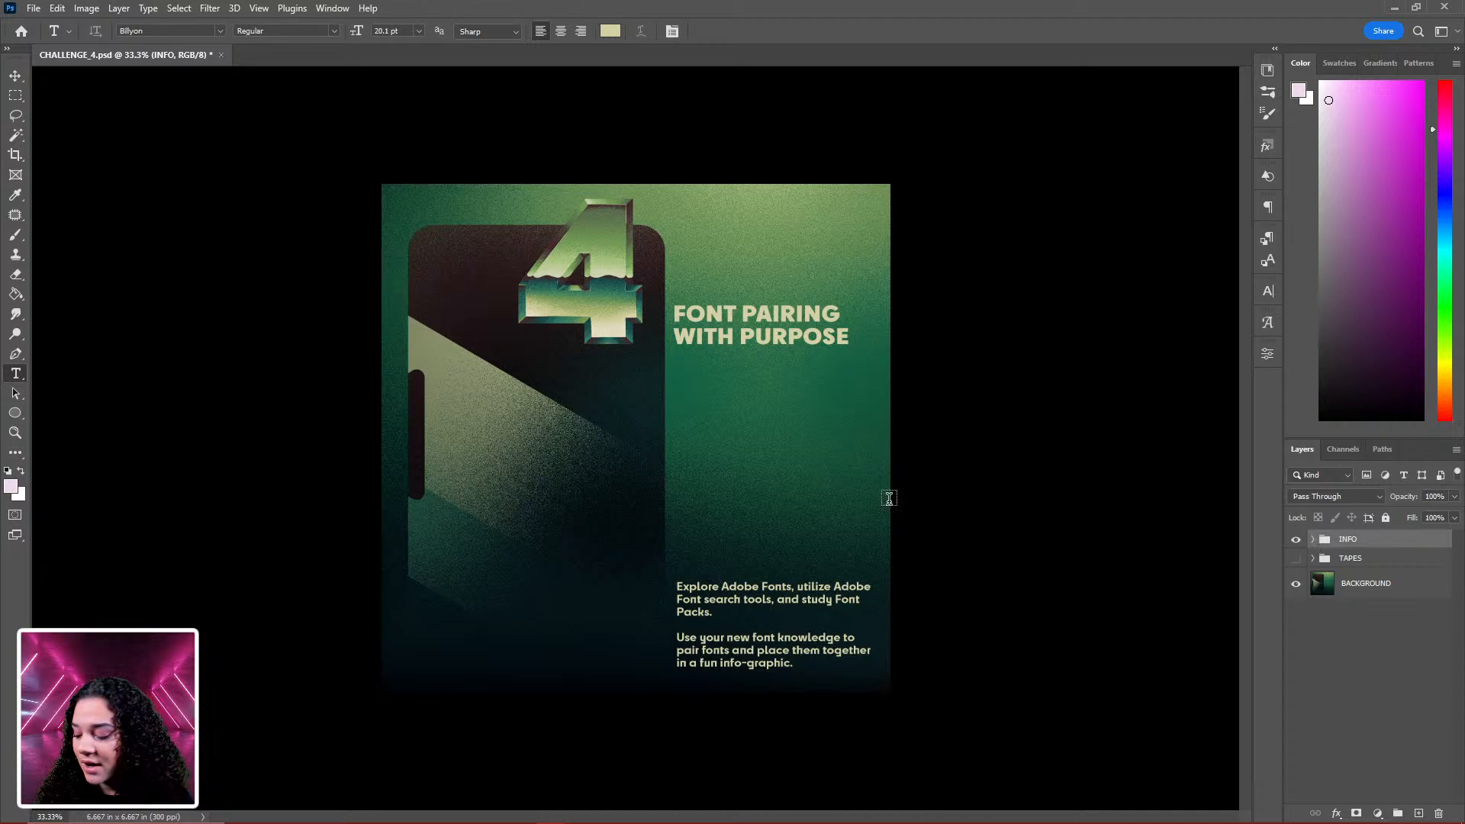
# Move the whole INFO group left so the number 4 sits near the artwork's left edge
pyautogui.hotkey('ctrl', 't')
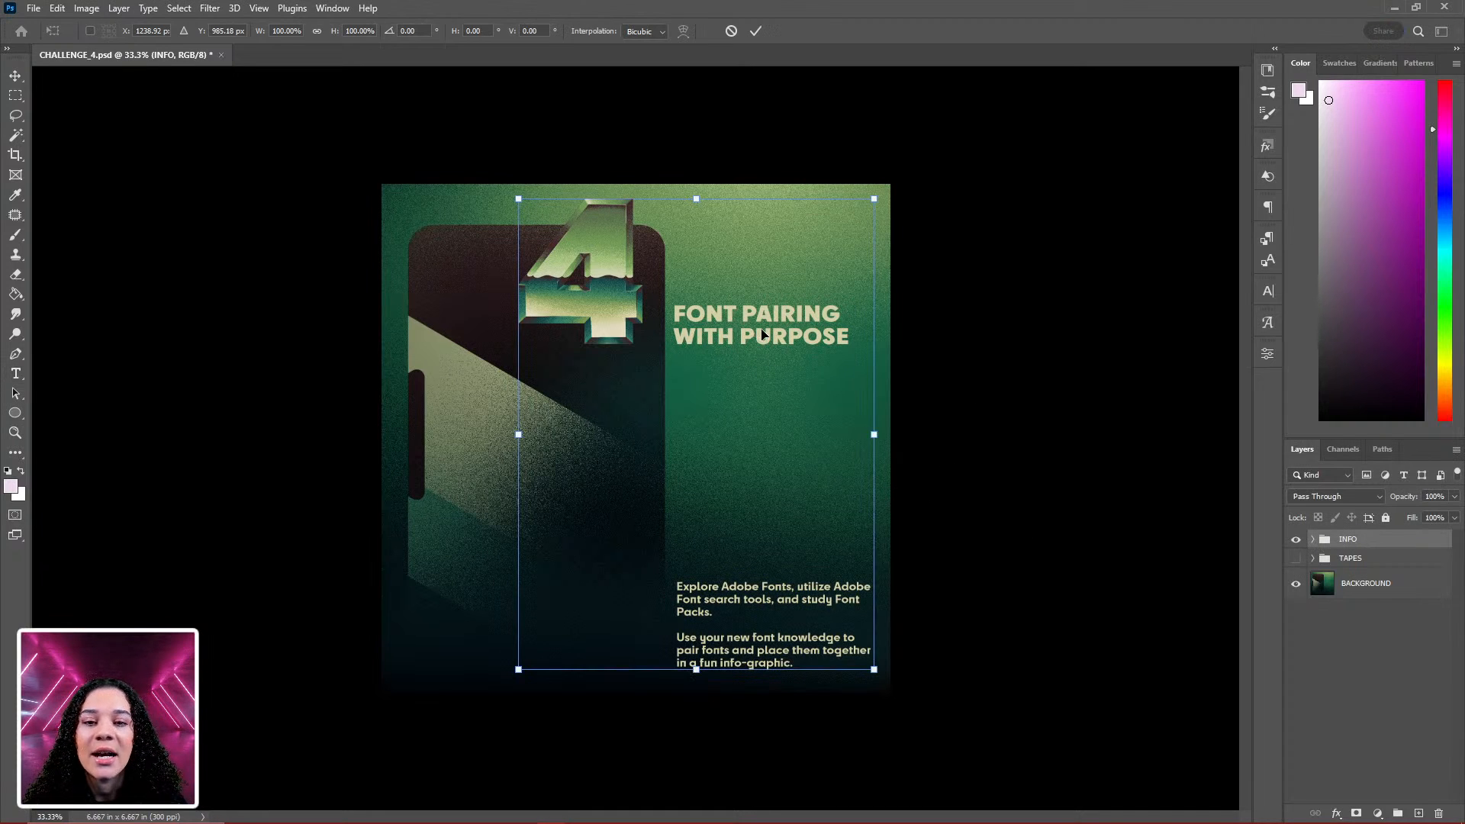
pyautogui.moveTo(759, 336); pyautogui.dragTo(652, 330)
pyautogui.press('Return')
pyautogui.press('t')
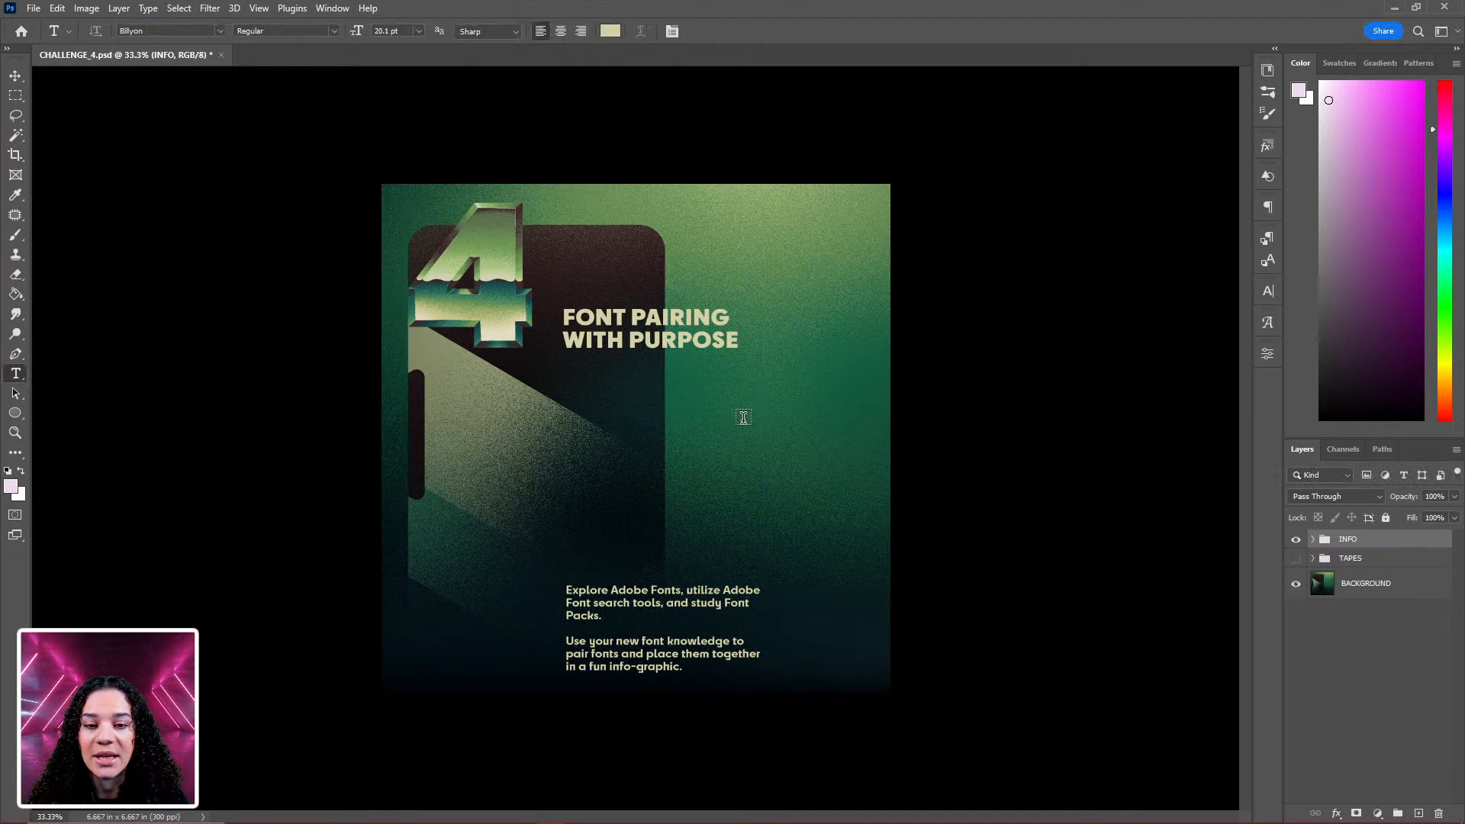
# Expand the INFO group and move the "Explore Adobe Fonts" paragraph up to just below the FONT PAIRING WITH PURPOSE title
pyautogui.click(1313, 540)
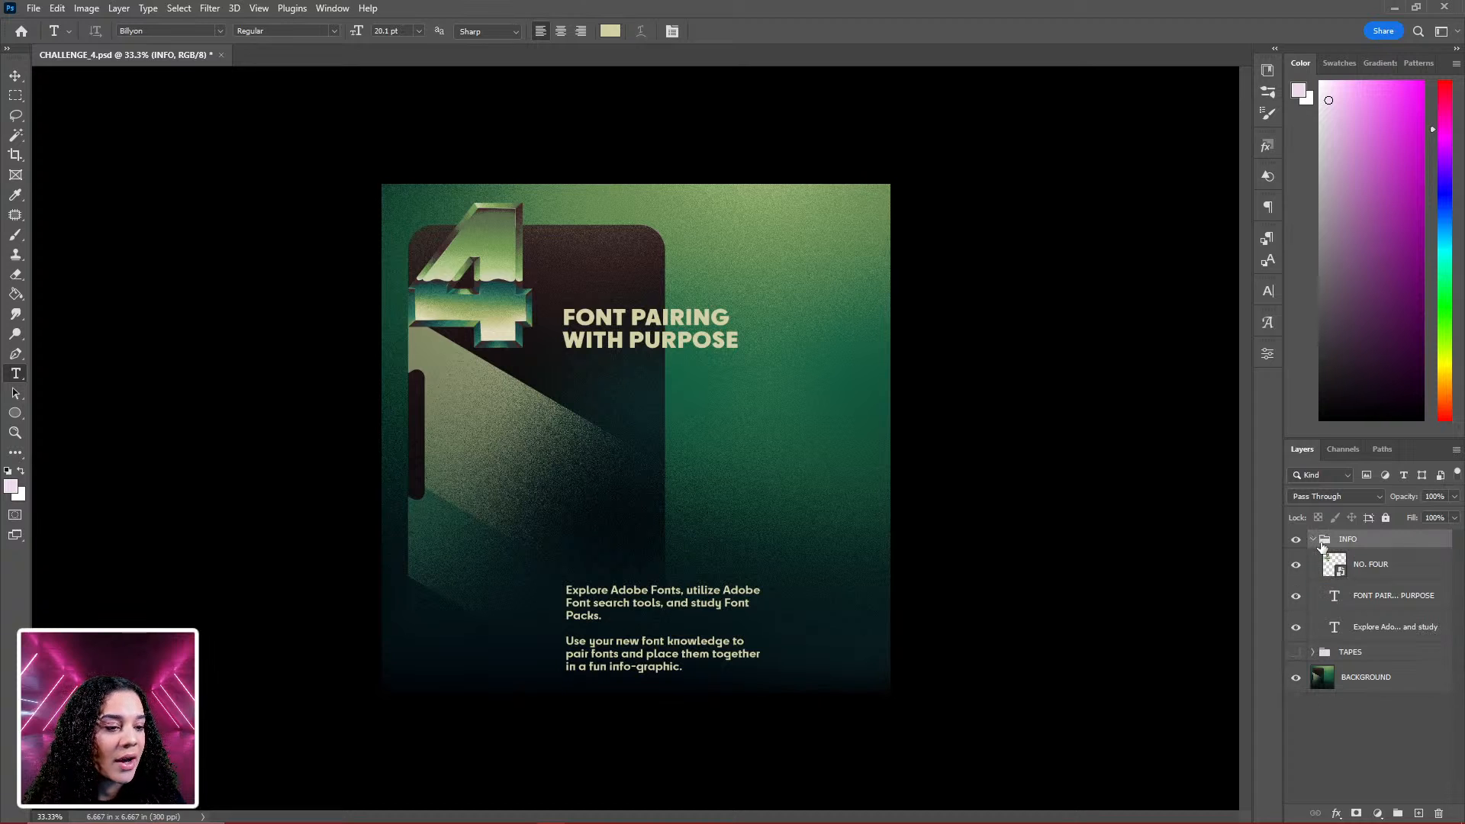
pyautogui.click(1389, 630)
pyautogui.hotkey('ctrl', 't')
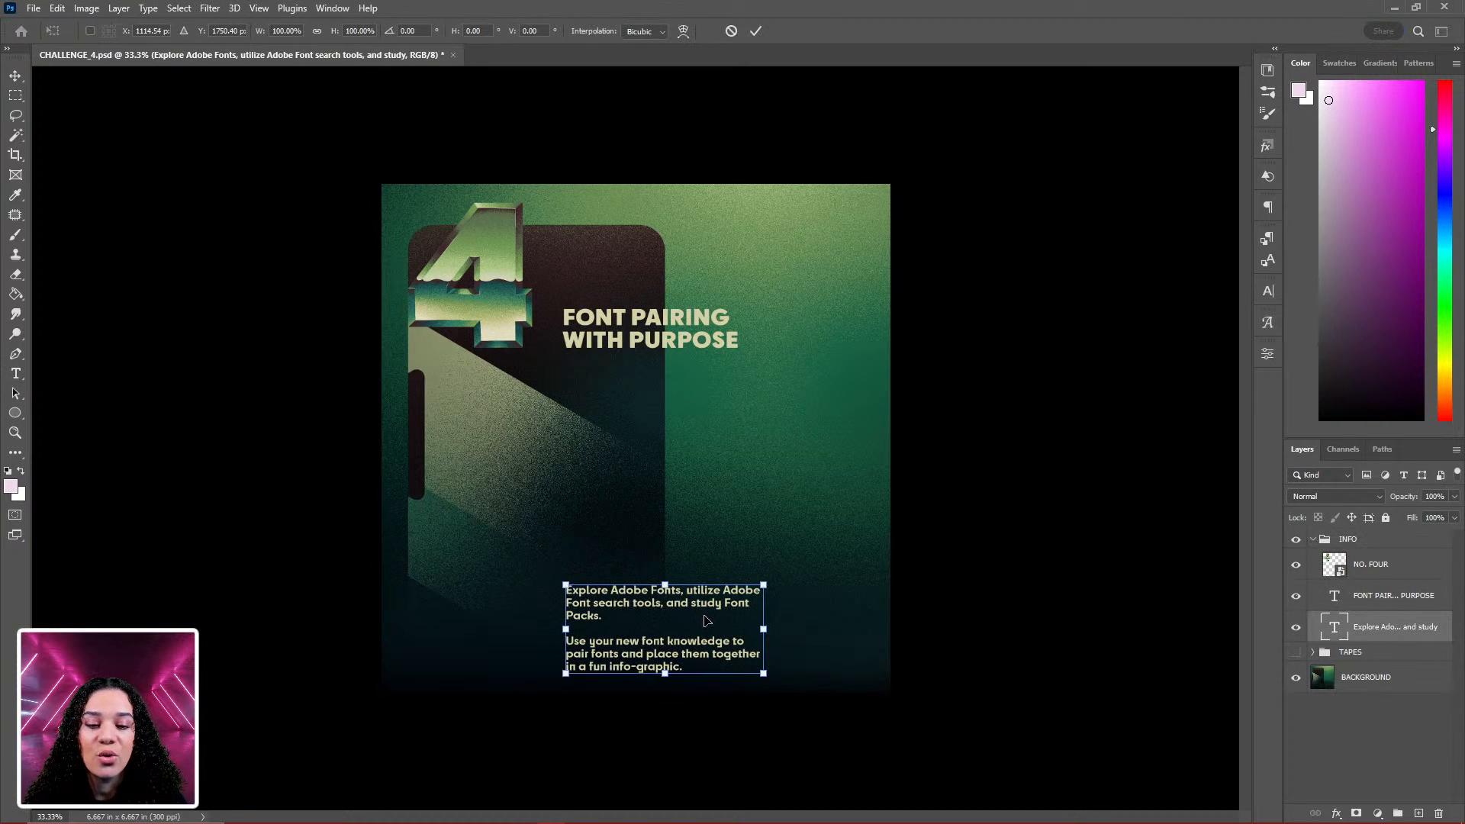
pyautogui.moveTo(706, 620); pyautogui.dragTo(700, 396)
pyautogui.press('Return')
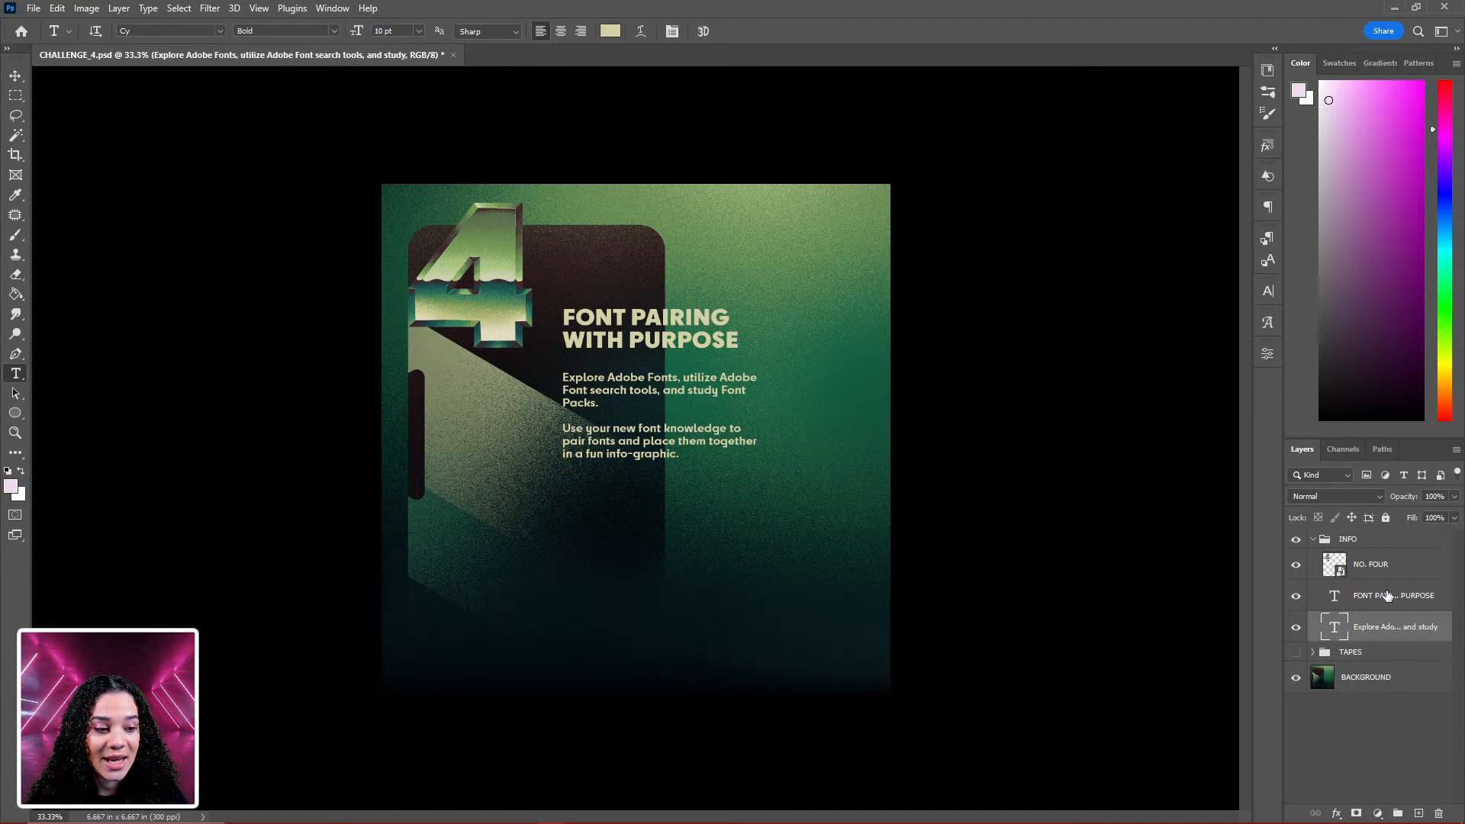
# Move the title up beside the top of the number 4 and place the paragraph left-aligned directly beneath it
pyautogui.click(1402, 595)
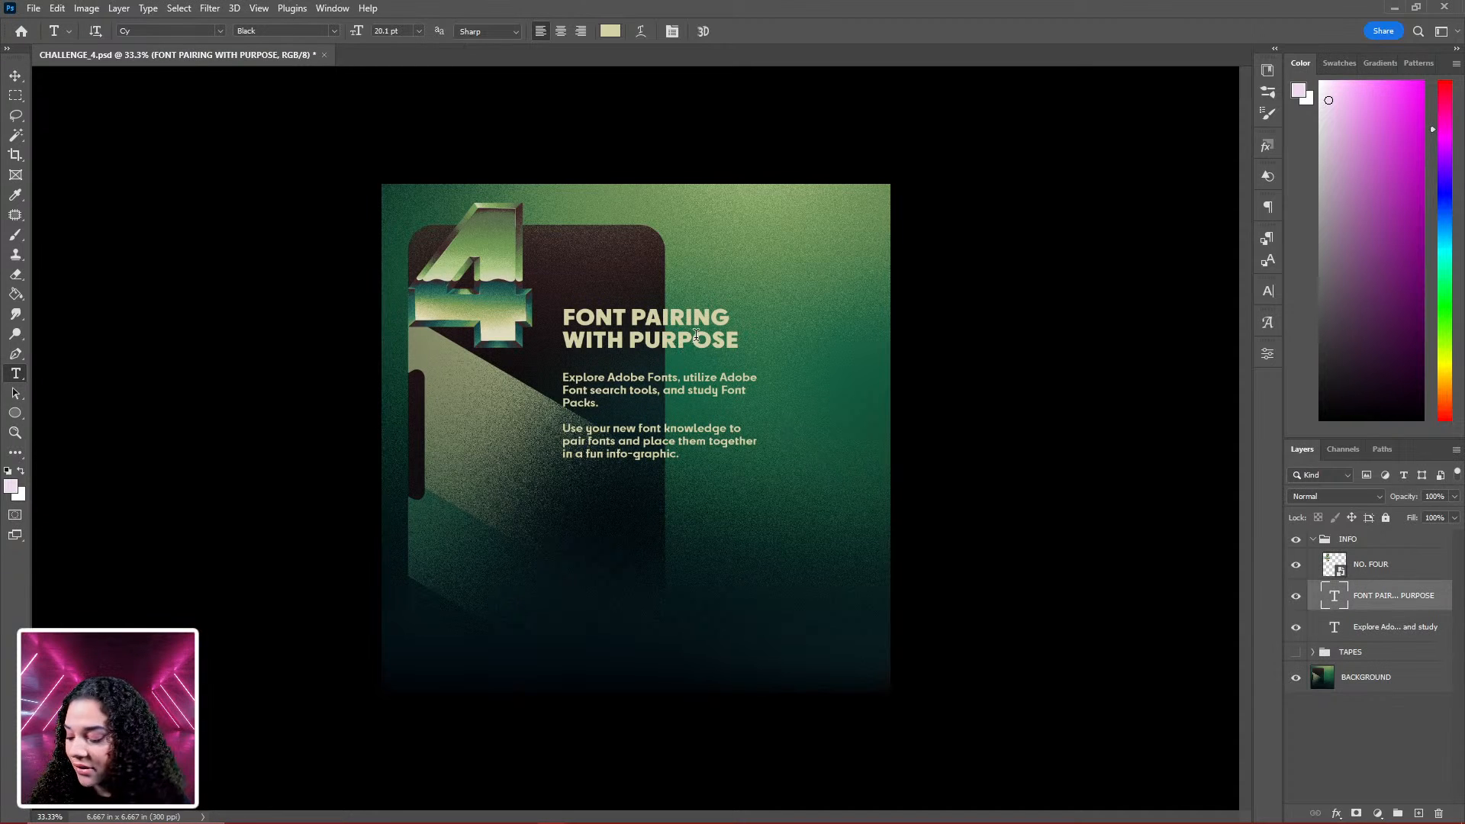
pyautogui.press('v')
pyautogui.moveTo(663, 331); pyautogui.dragTo(652, 240)
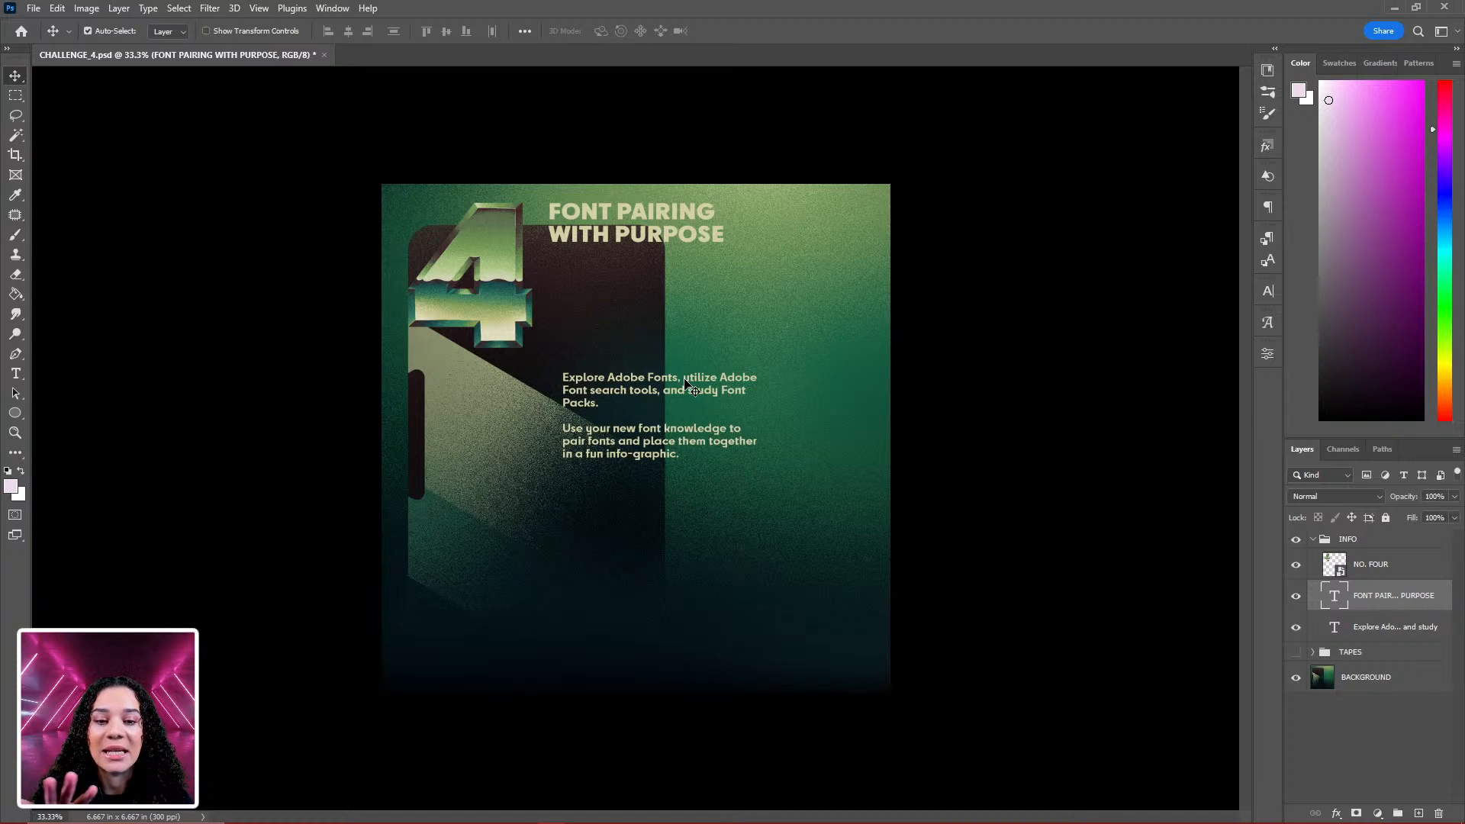
pyautogui.click(711, 386)
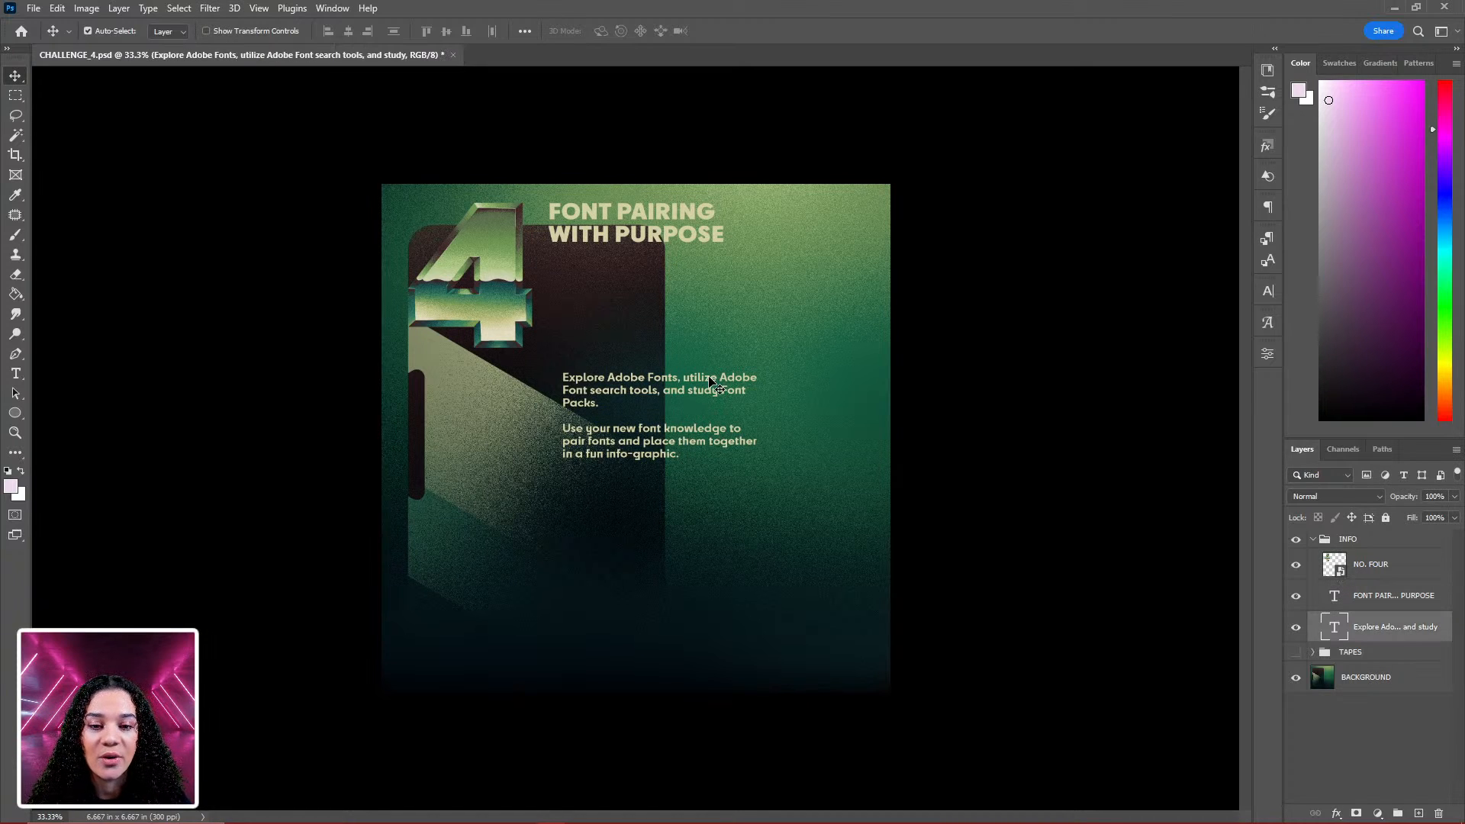
pyautogui.moveTo(708, 382); pyautogui.dragTo(696, 267)
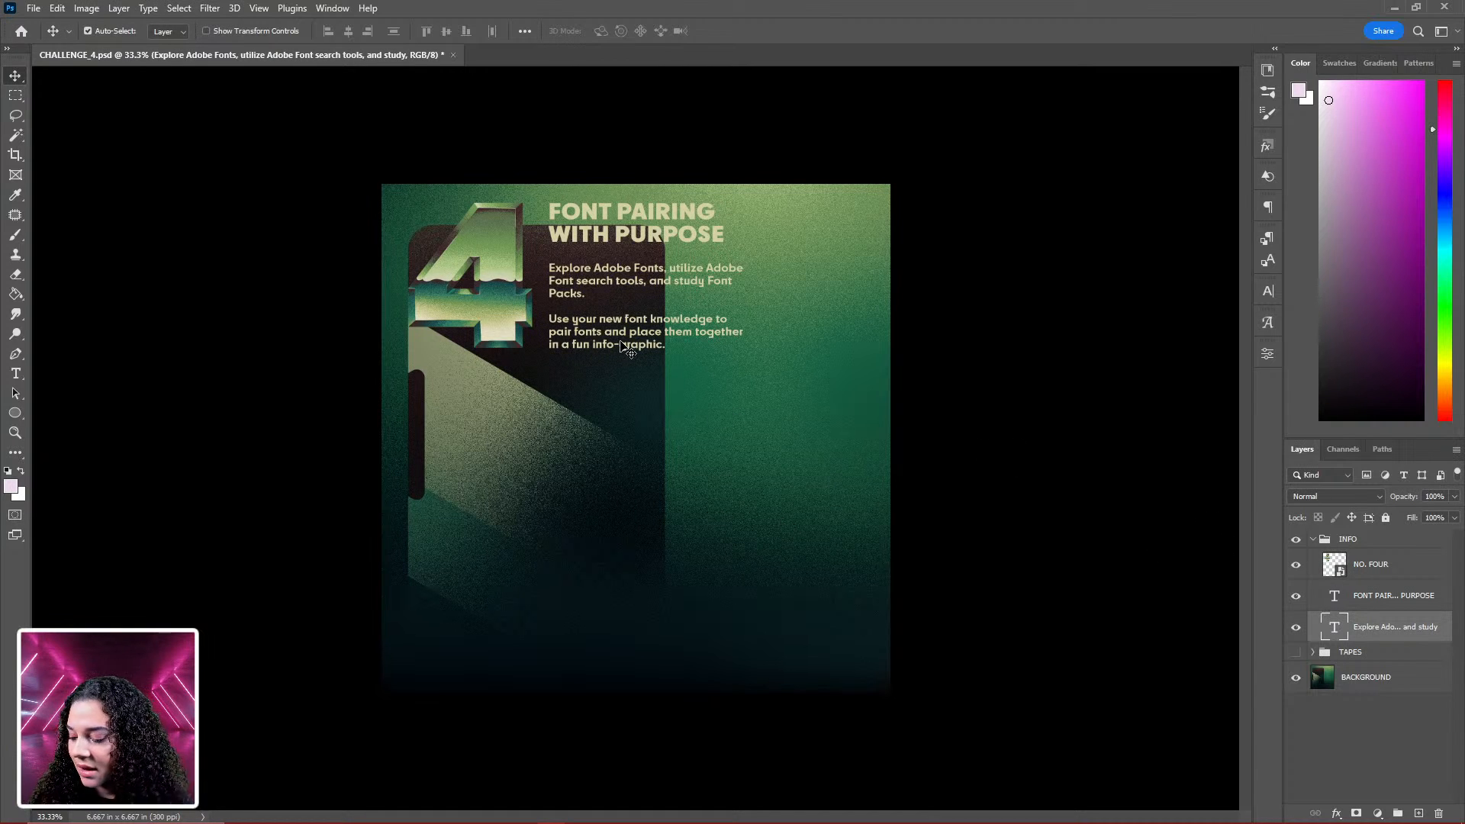
# Delete all the text in the paragraph below the title and widen its text box toward the artwork's right edge
pyautogui.press('t')
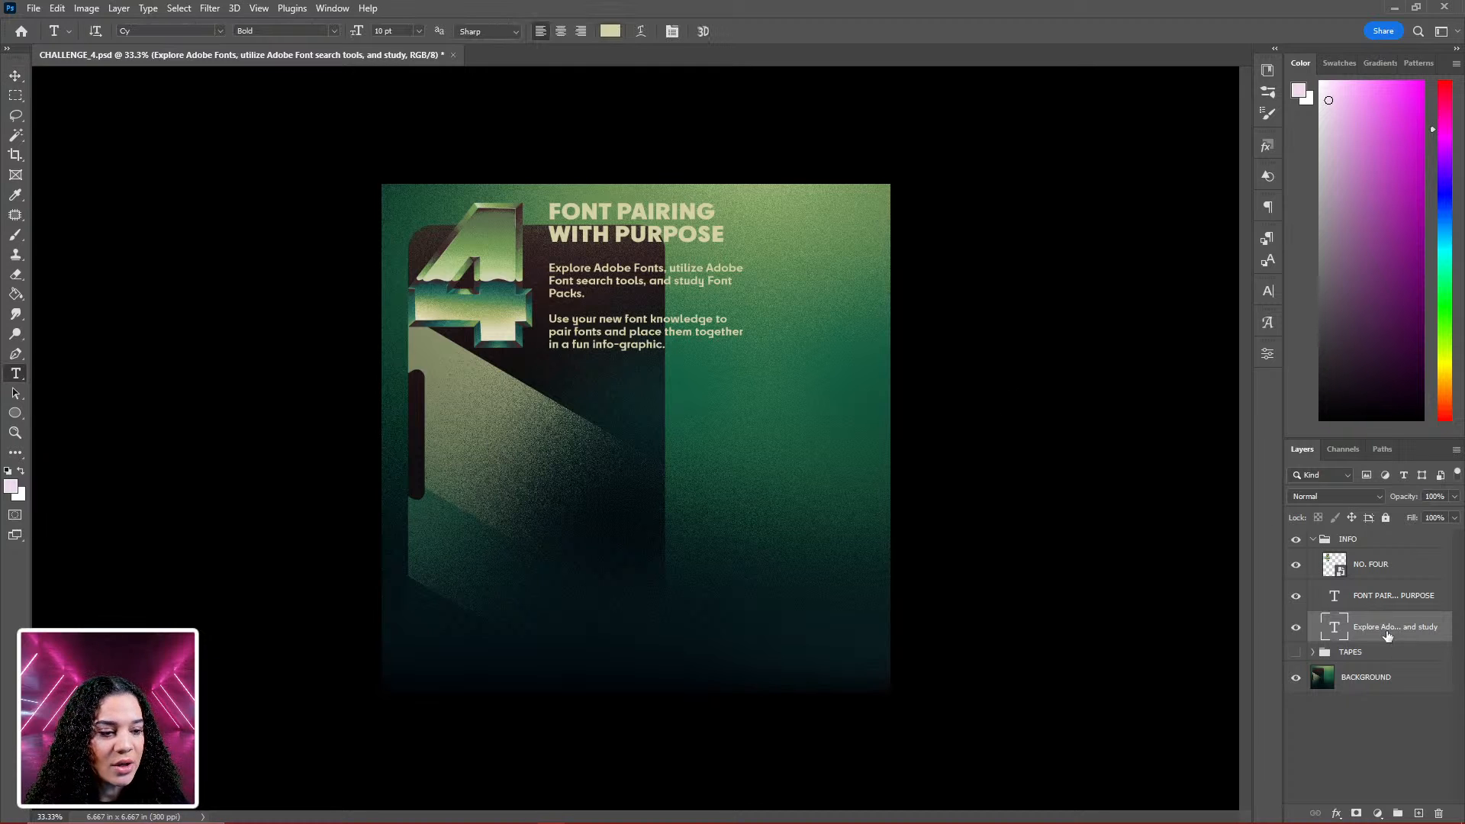
pyautogui.click(648, 342)
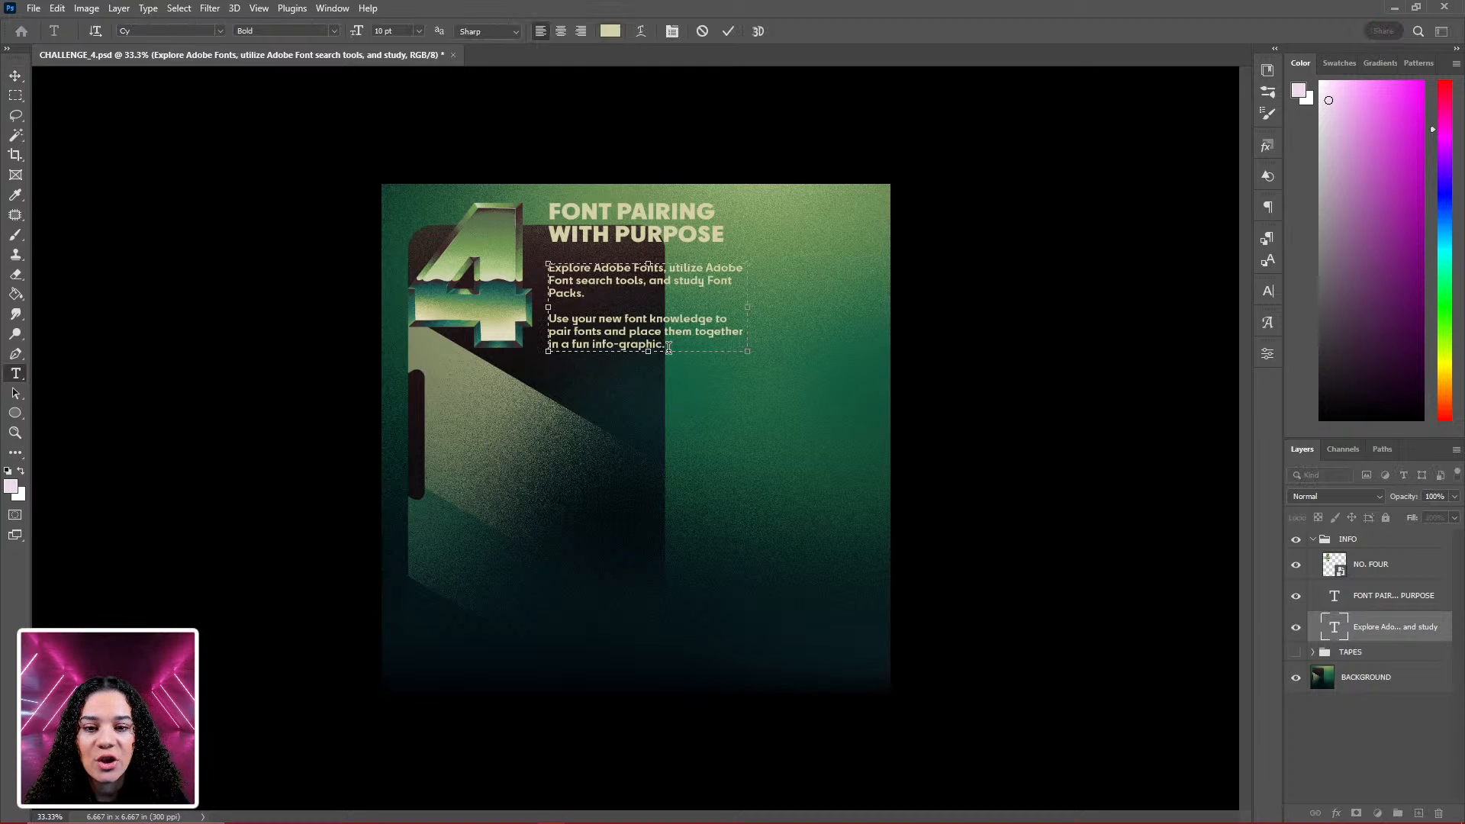
pyautogui.moveTo(669, 345); pyautogui.dragTo(546, 266)
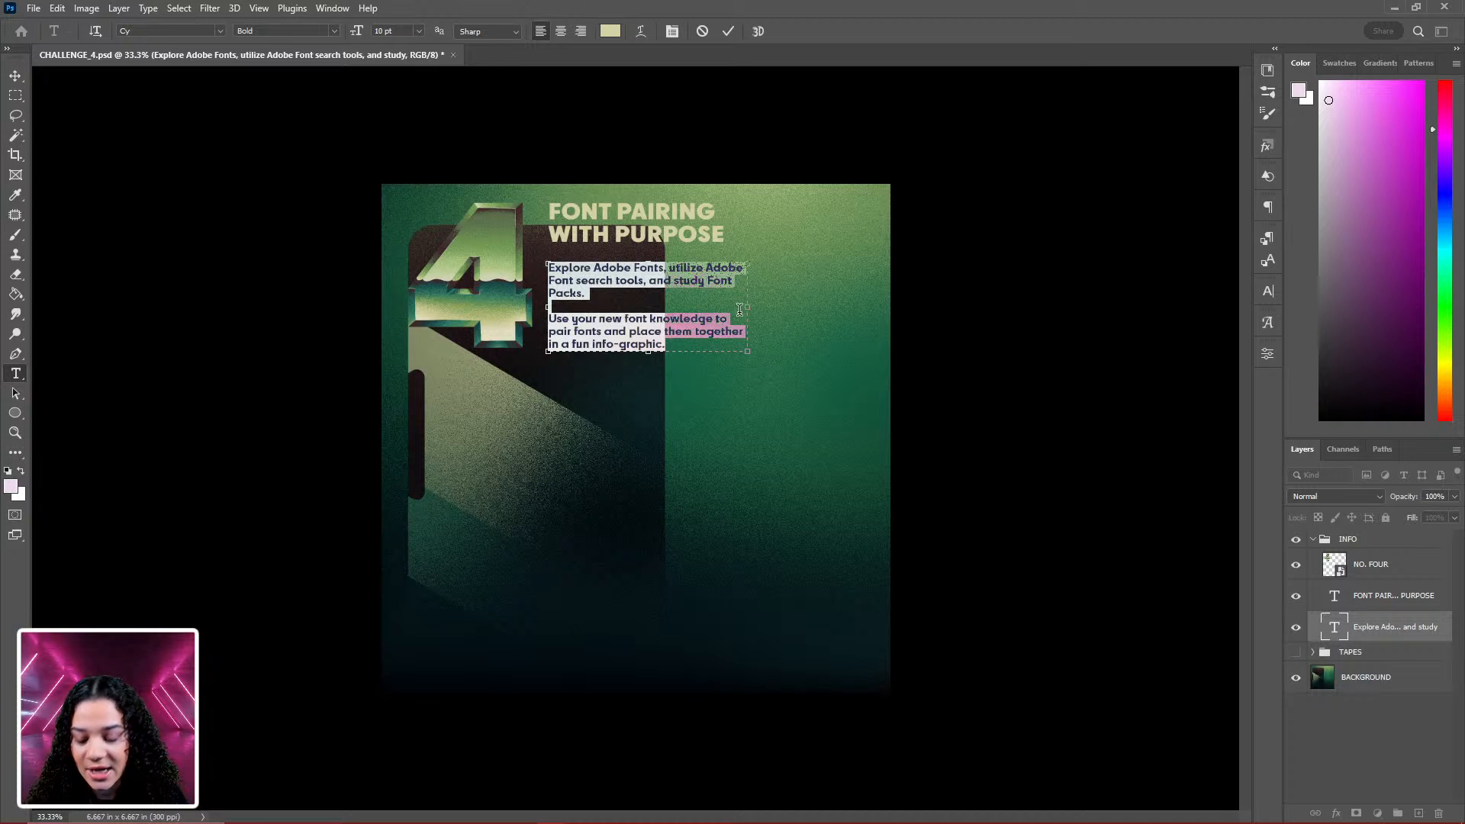
pyautogui.press('BackSpace')
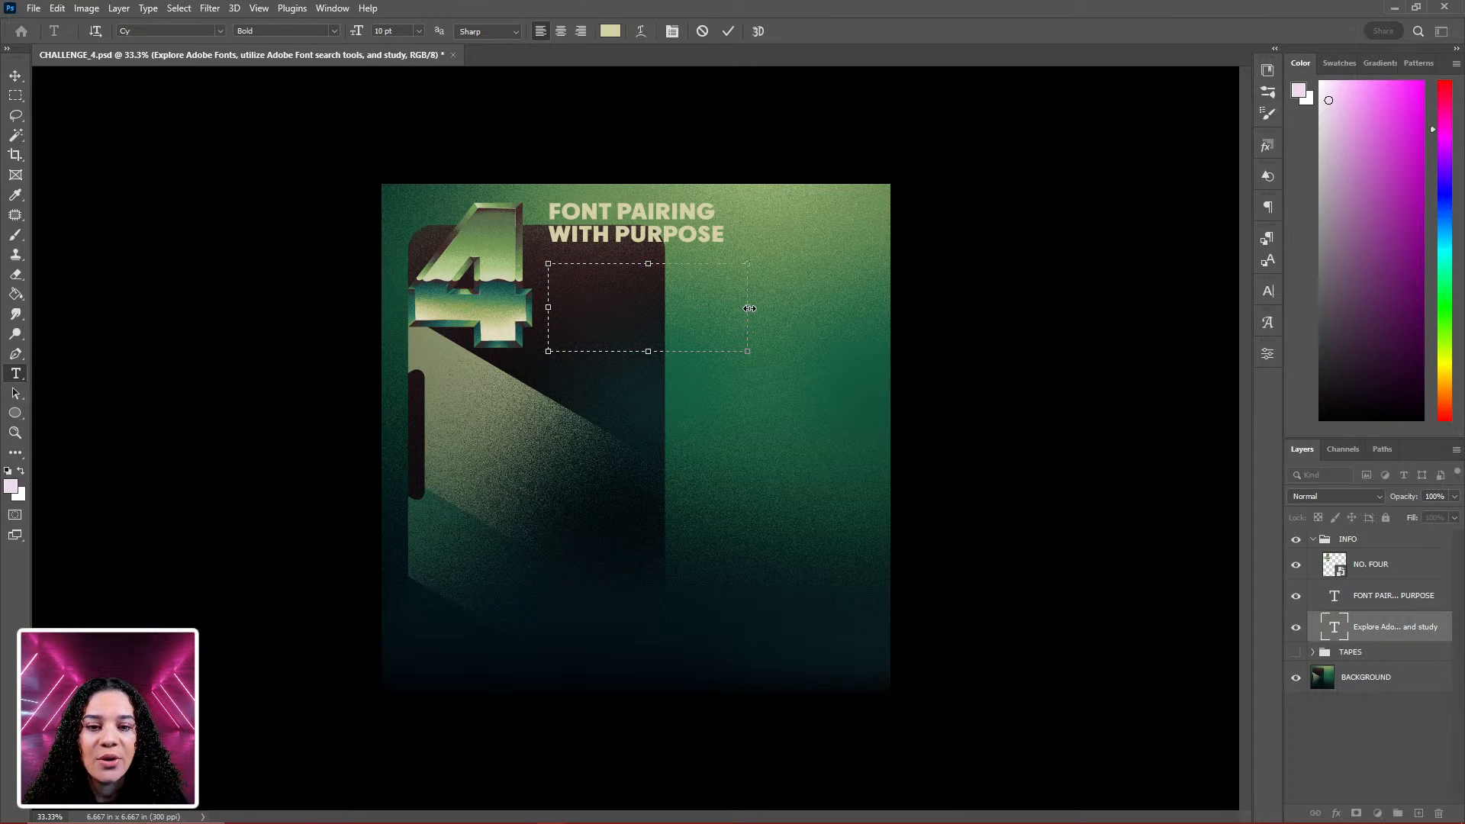
pyautogui.moveTo(746, 307); pyautogui.dragTo(839, 304)
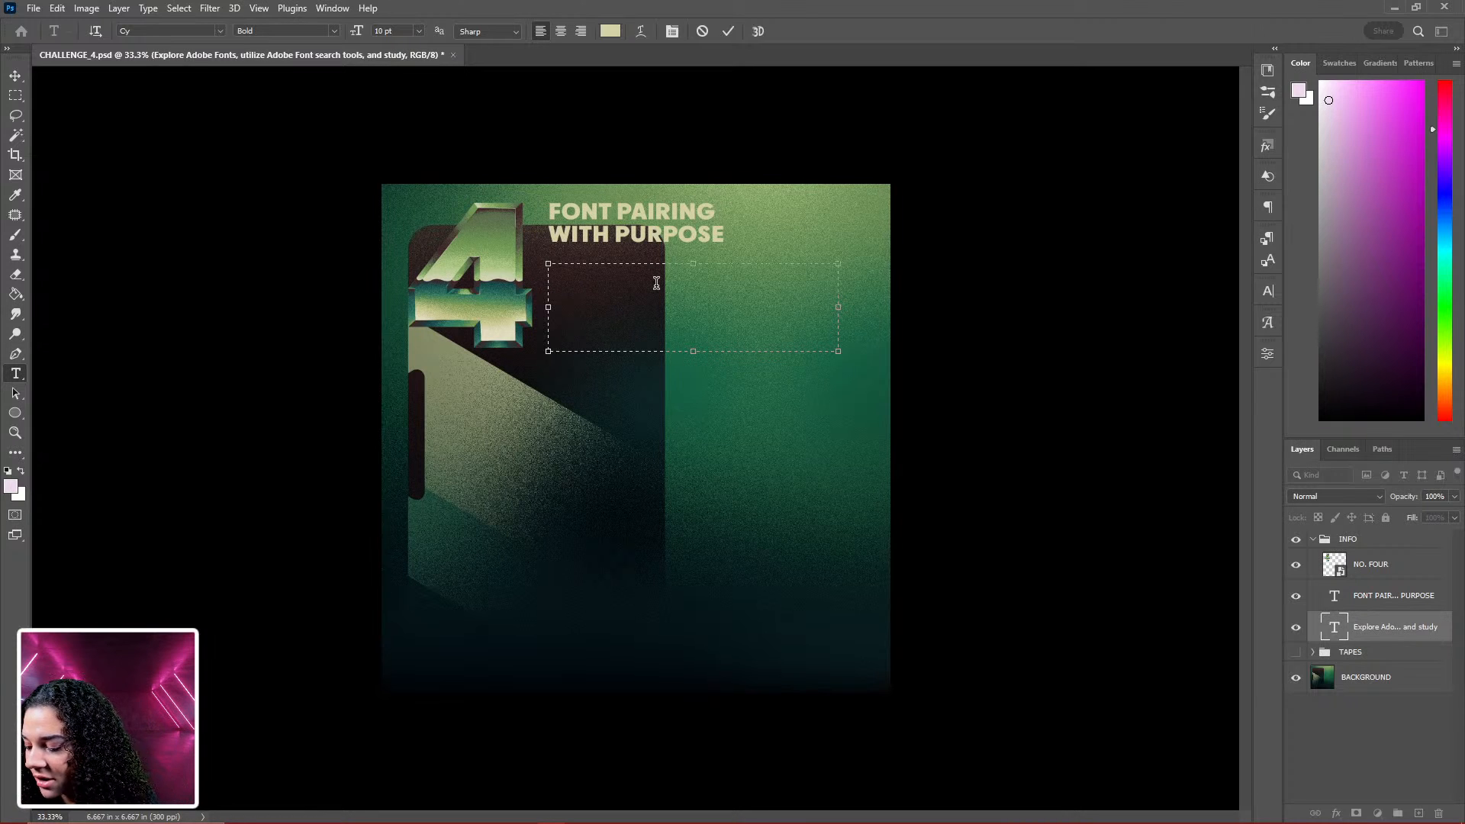
# Enter Serifs, Sans Serifs and Script as separate lines in the emptied text box, with blank lines between them
pyautogui.write('sER')
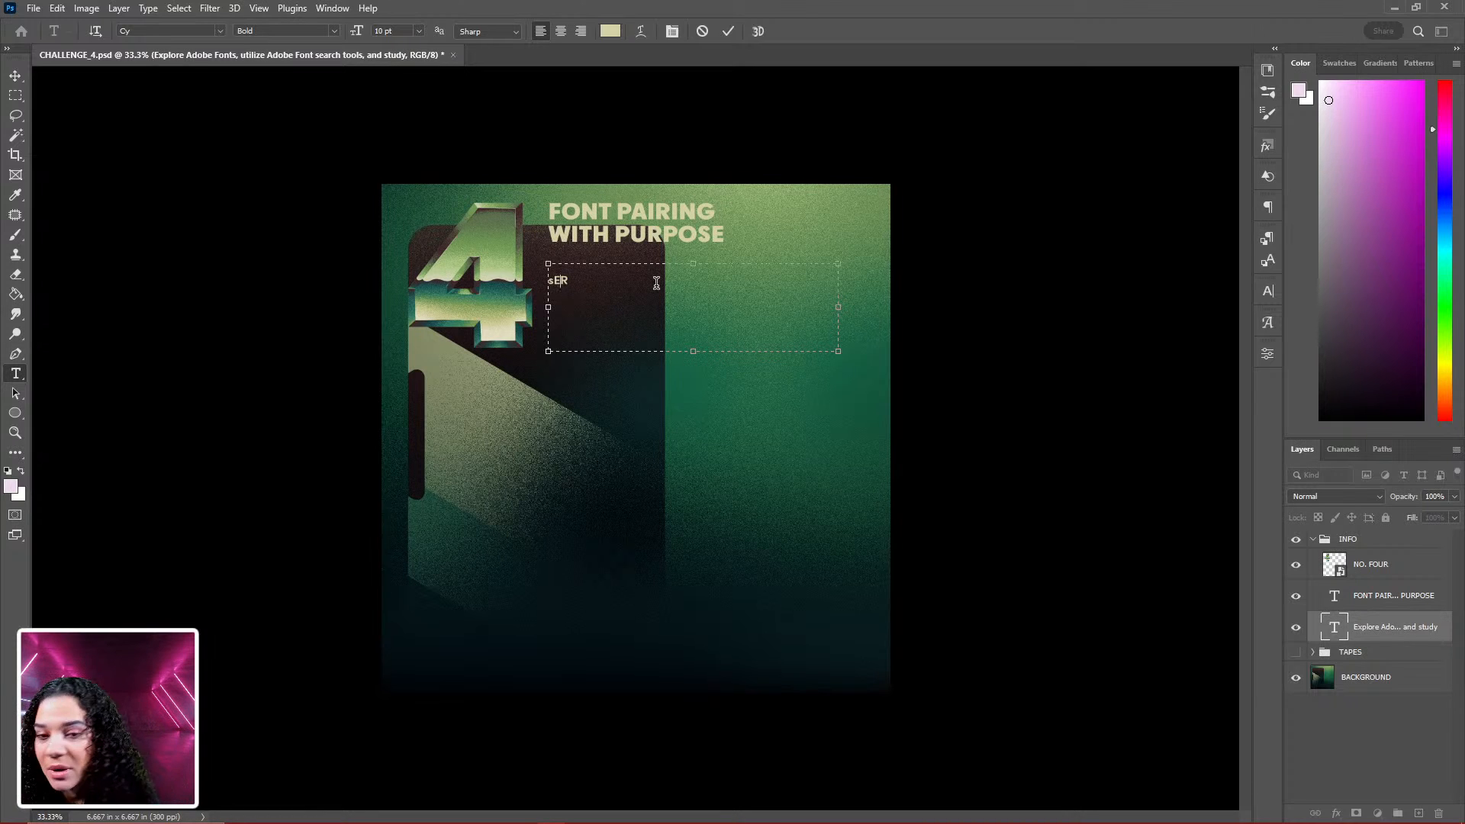
pyautogui.press('BackSpace')
pyautogui.press('BackSpace')
pyautogui.press('BackSpace')
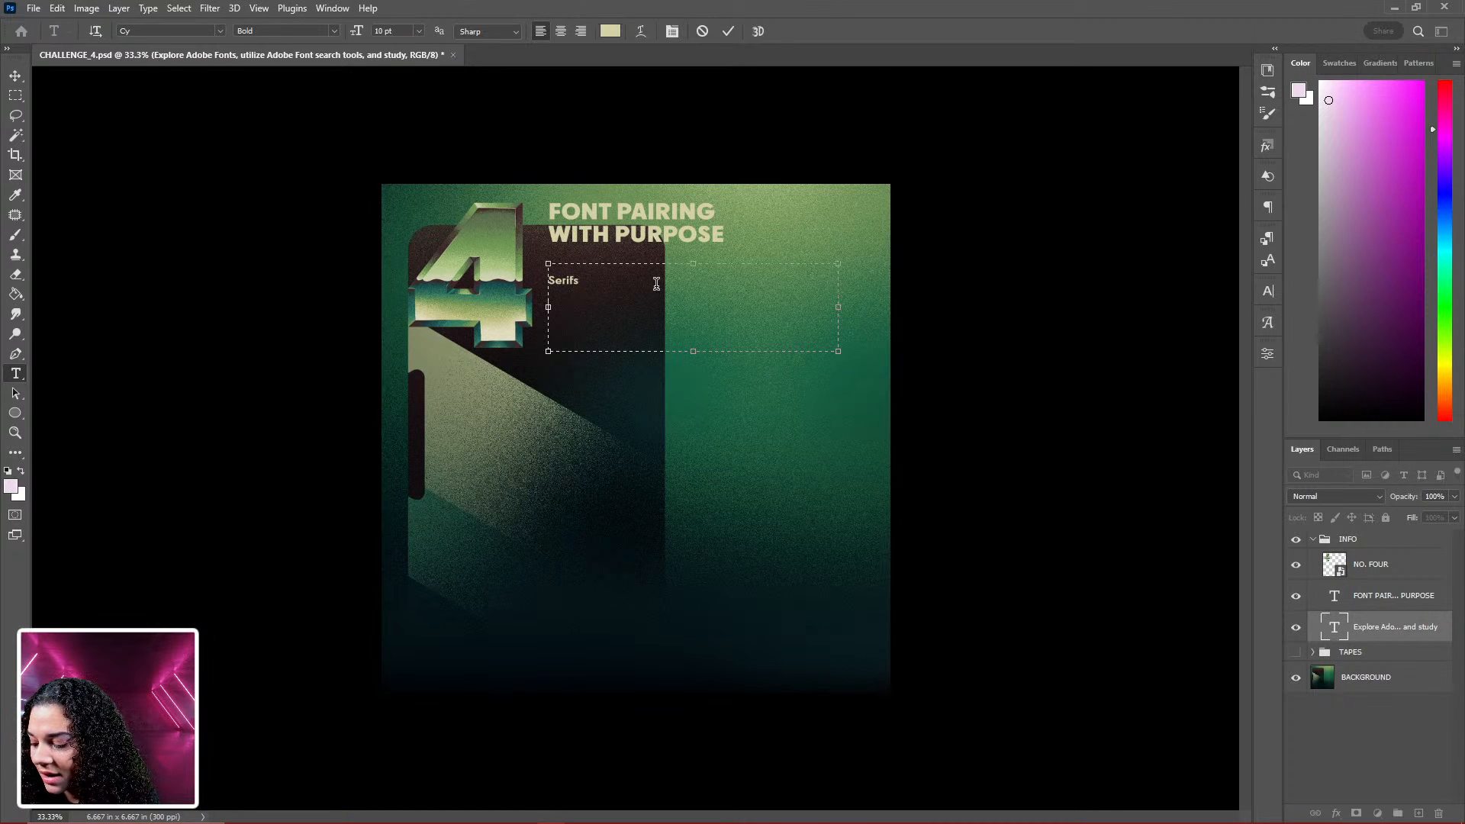
pyautogui.write('ans Ser')
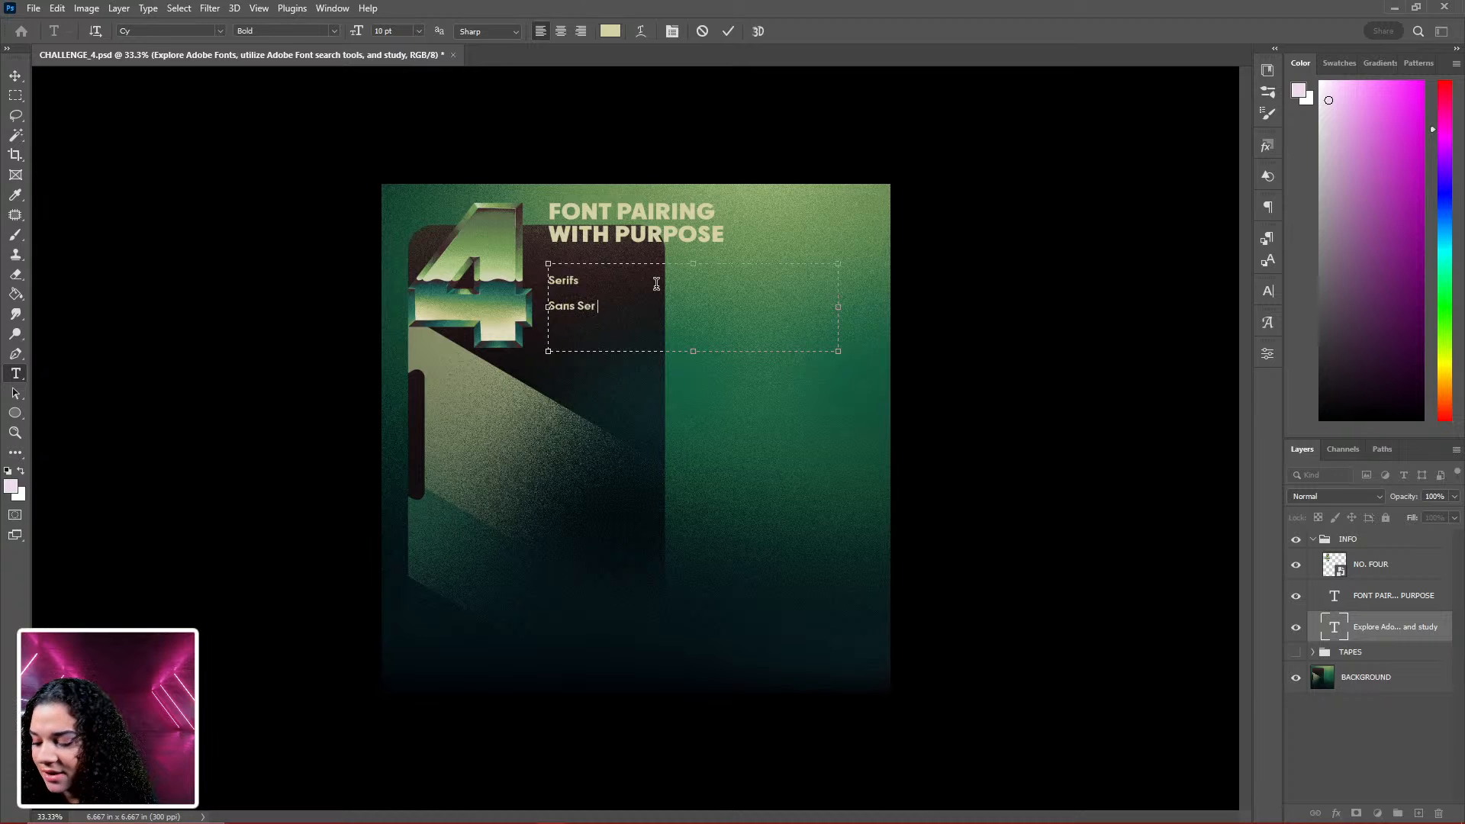
pyautogui.write('ifs S')
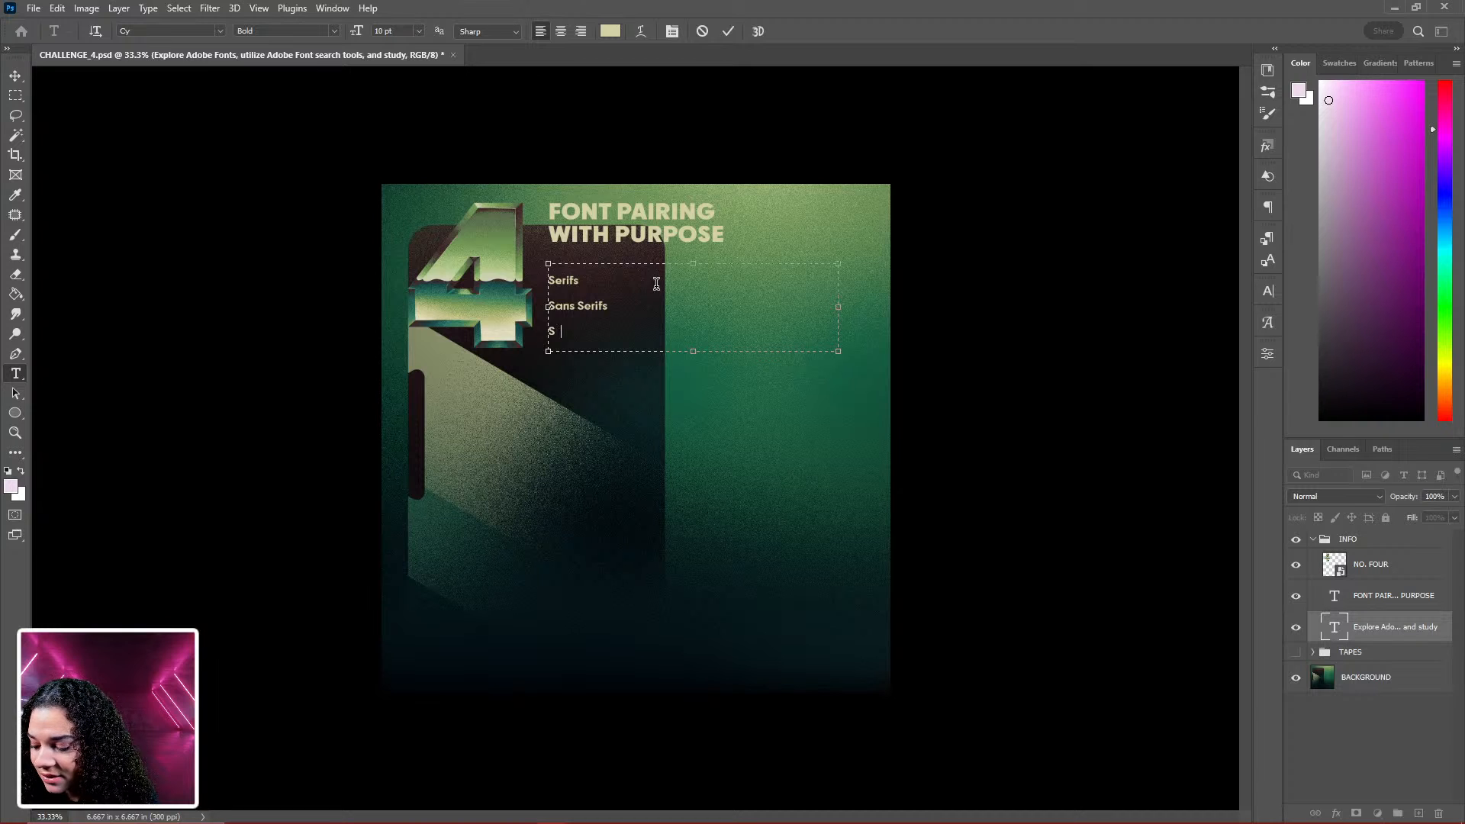
pyautogui.write('cript')
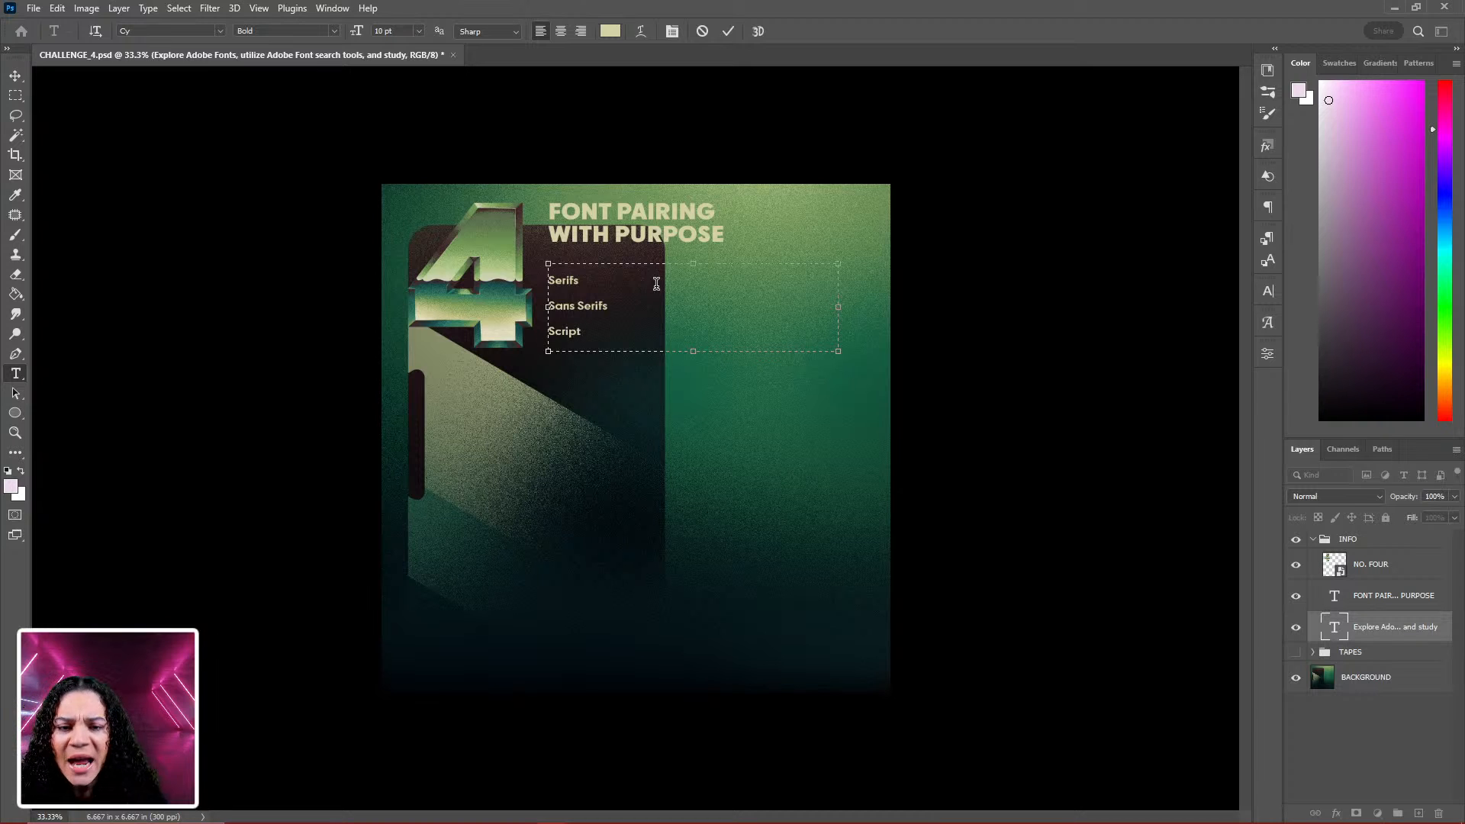
# Extend the text box downward and add the lines Display and Monospaced below Script
pyautogui.moveTo(693, 351); pyautogui.dragTo(692, 450)
pyautogui.hotkey('ctrl', '+')
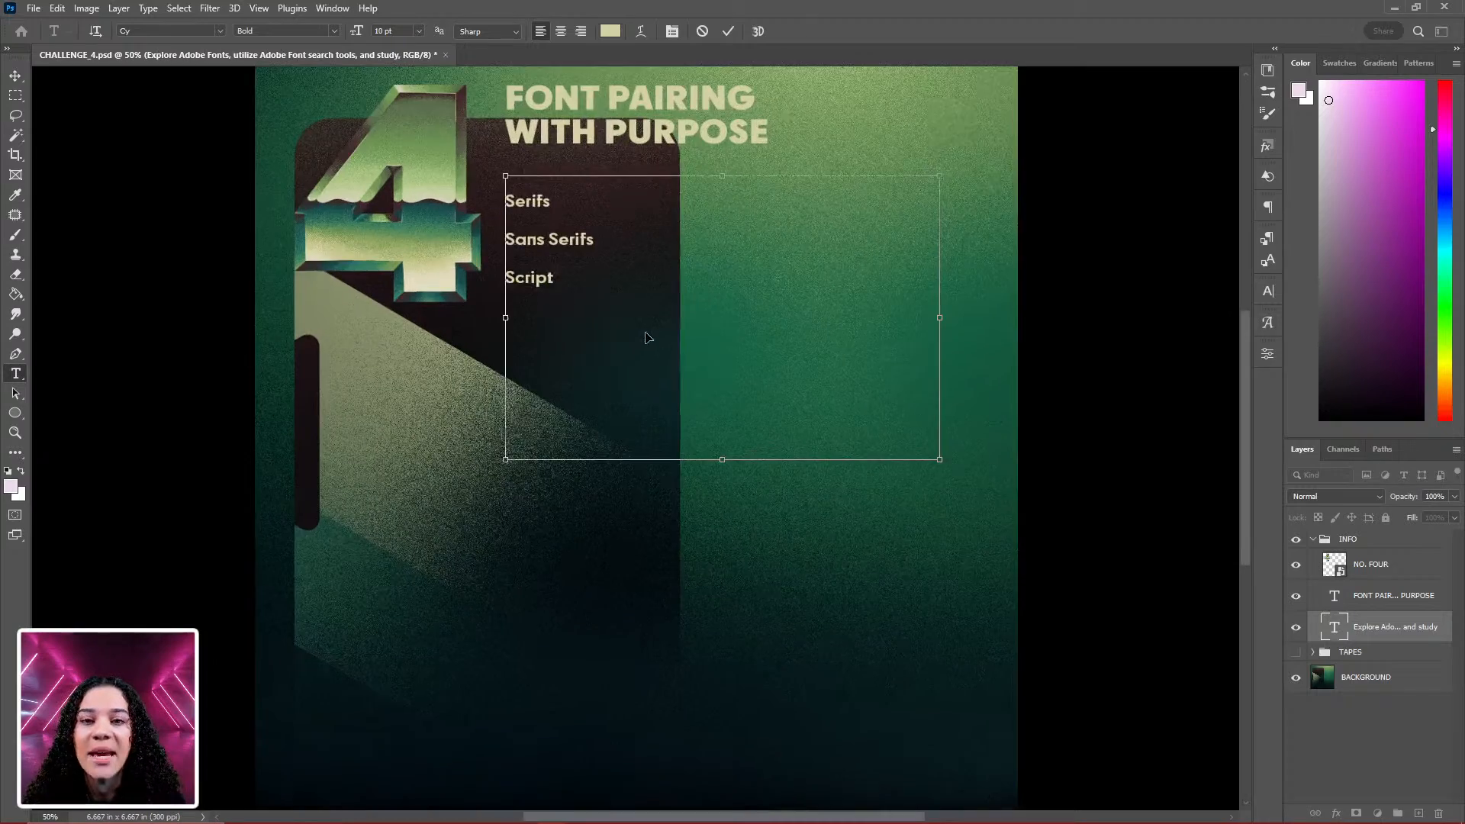
pyautogui.hotkey('ctrl', '+')
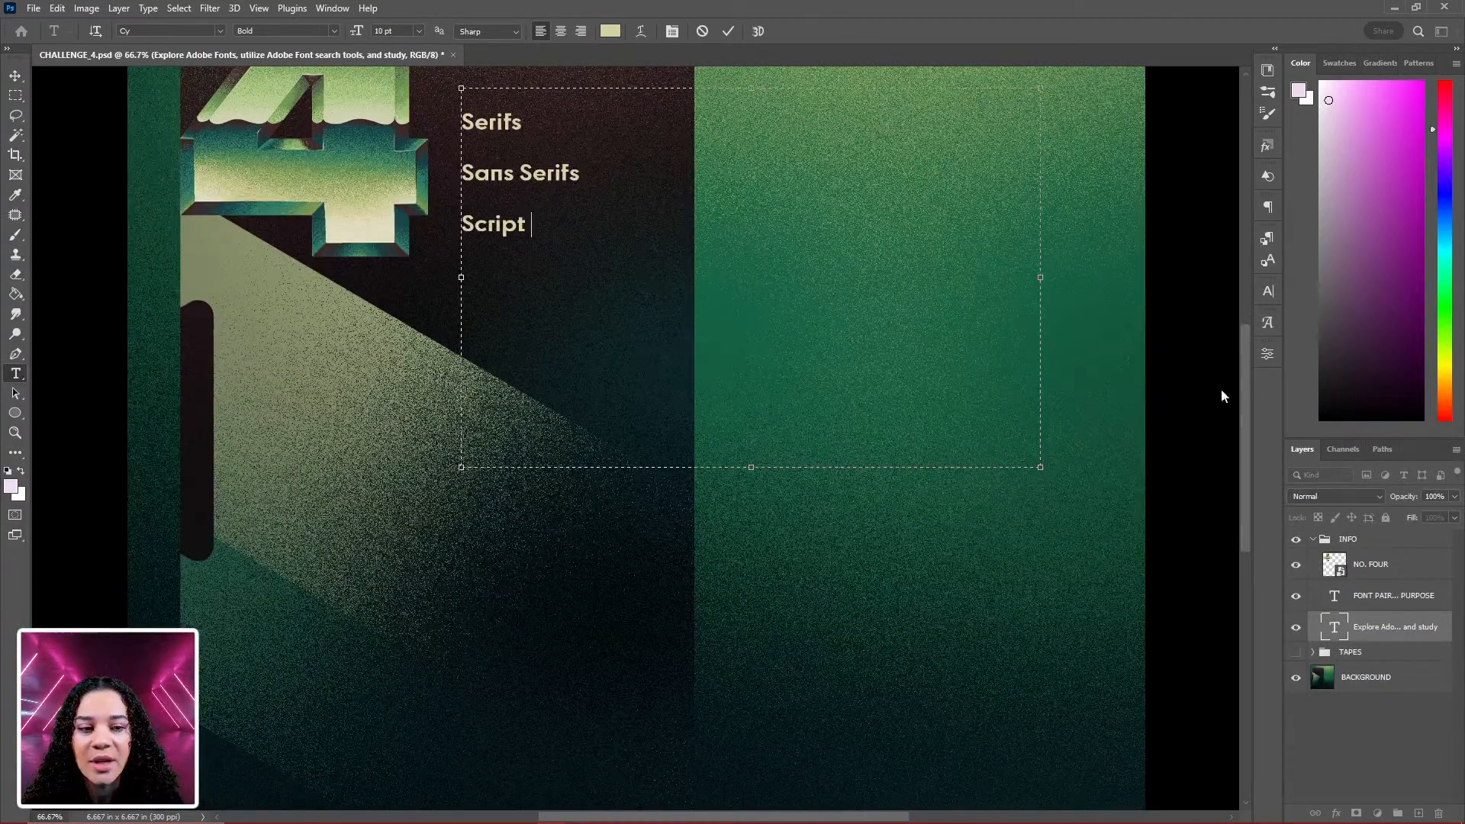
pyautogui.hotkey('ctrl', 'Return')
pyautogui.moveTo(686, 222); pyautogui.dragTo(721, 345)
pyautogui.click(529, 347)
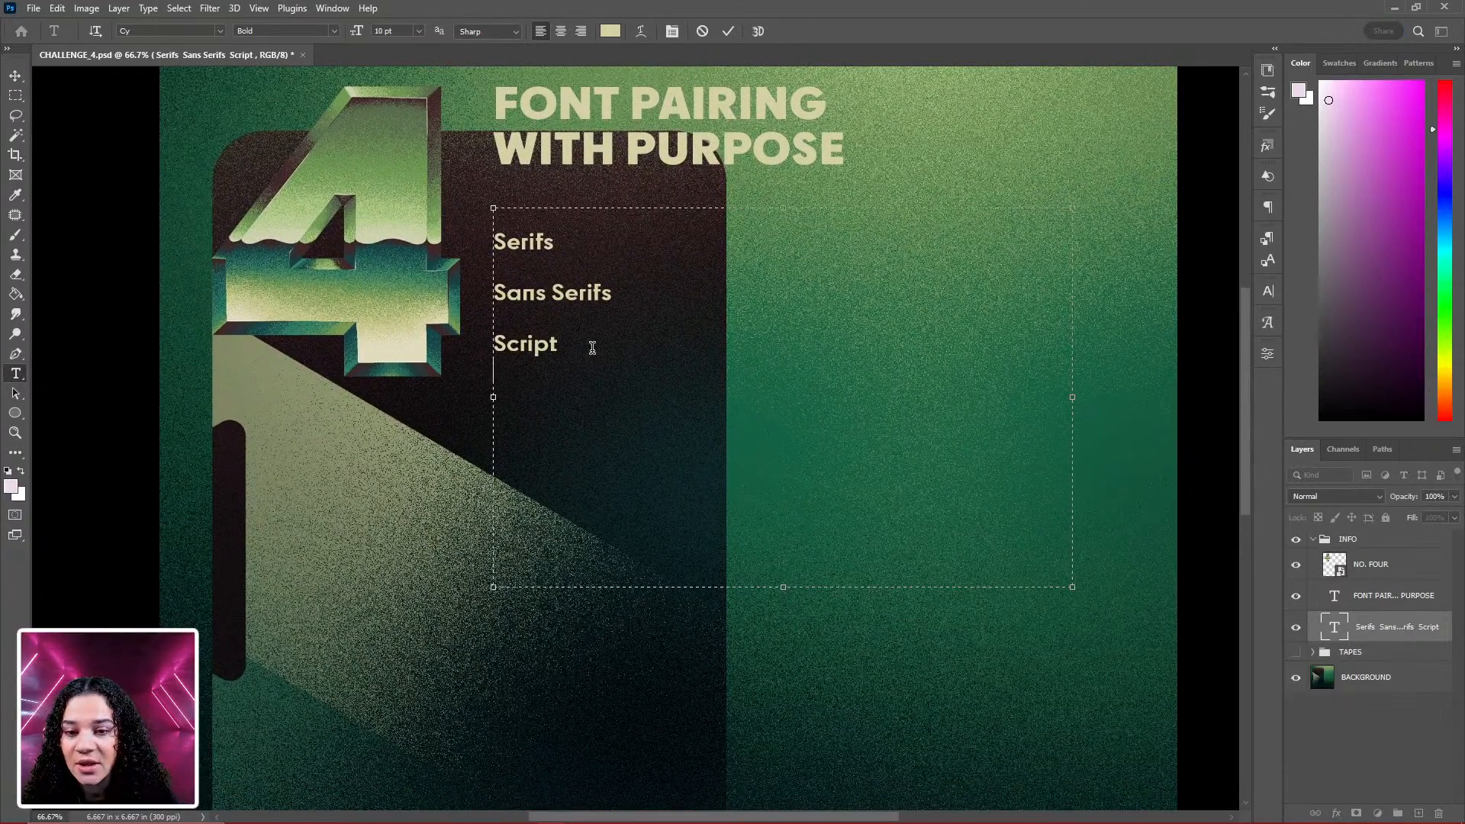
pyautogui.write('Display')
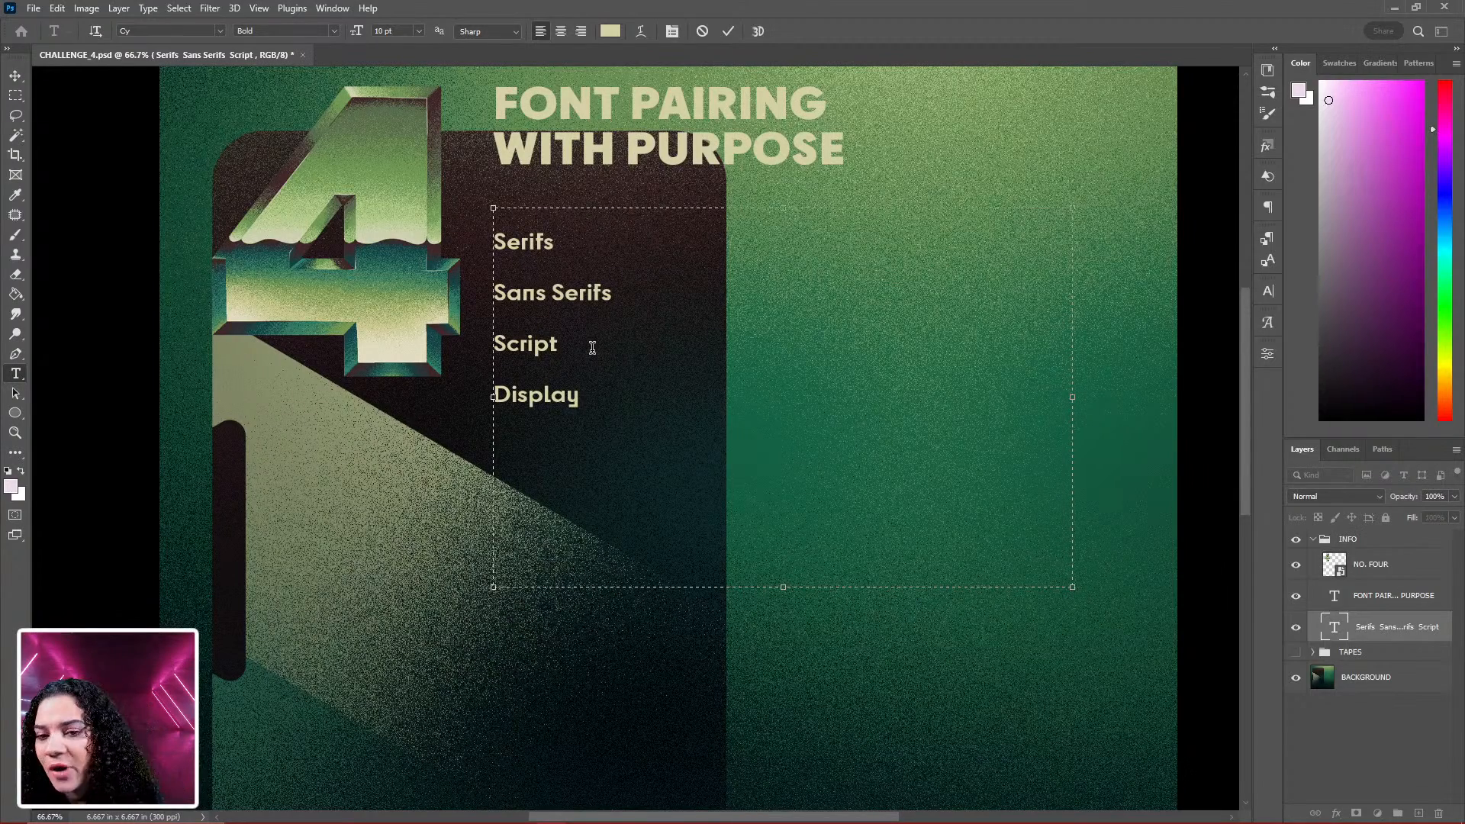
pyautogui.write('M')
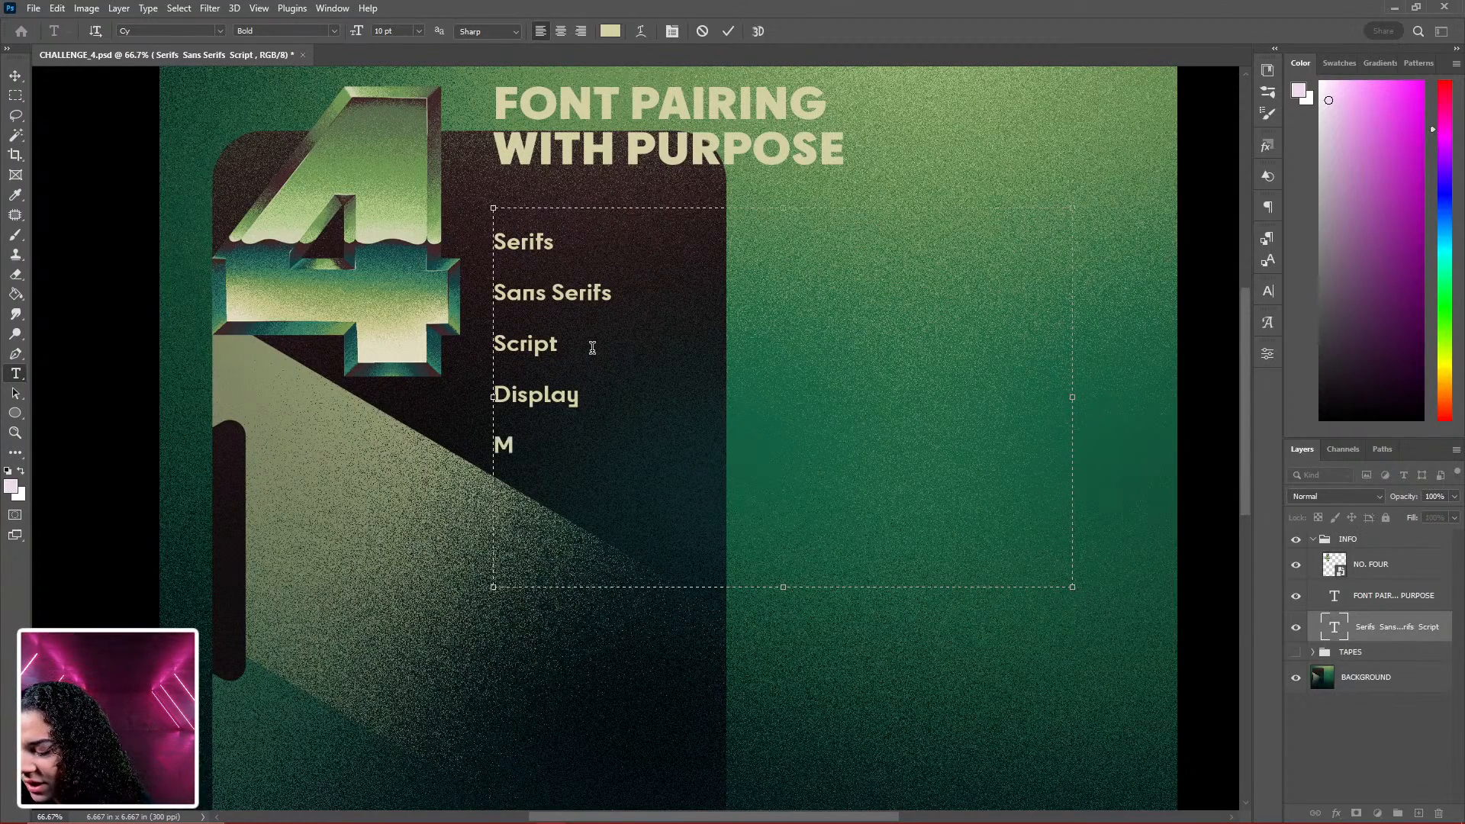
pyautogui.write('onospaced')
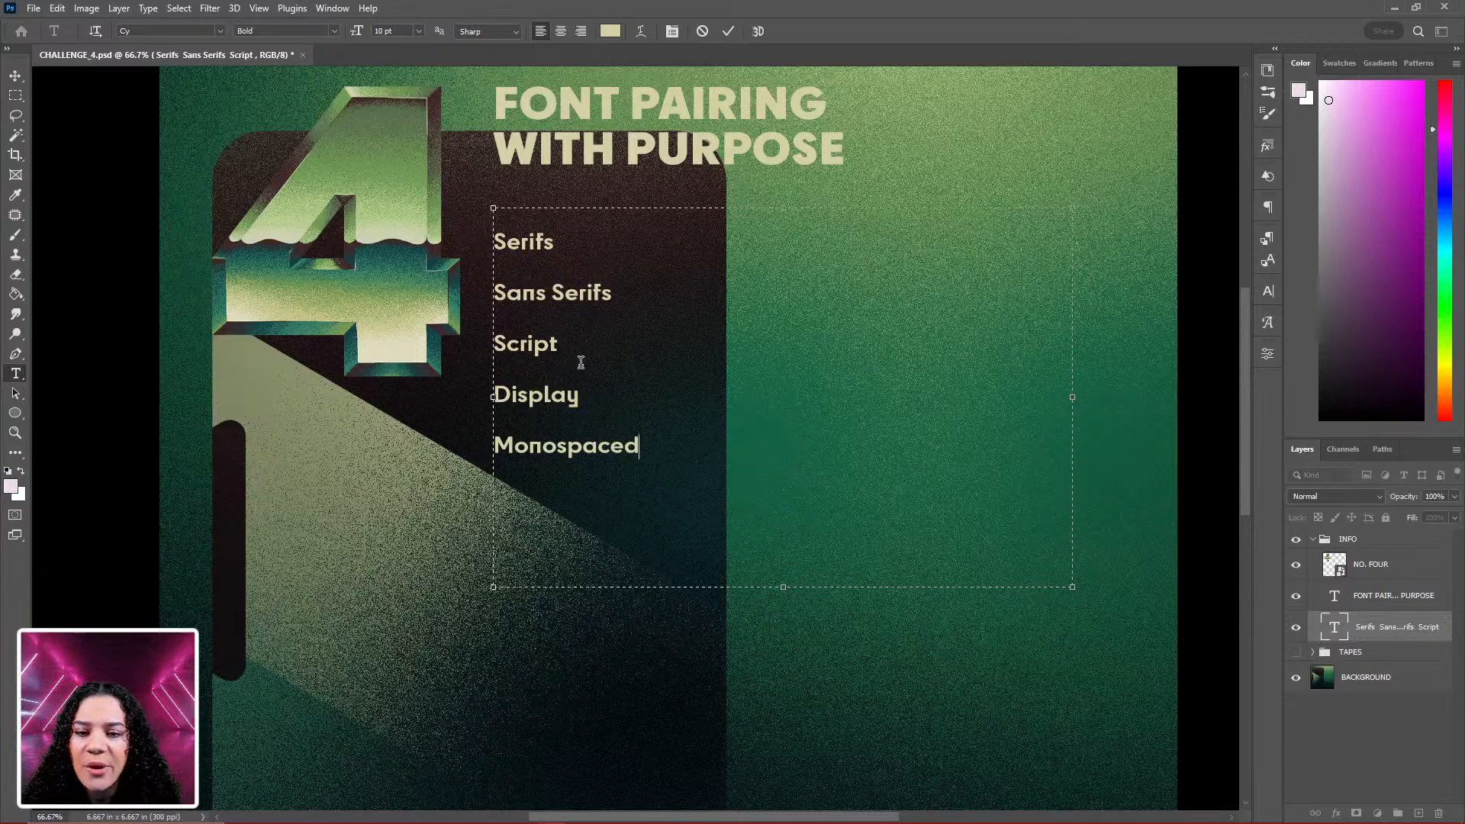
# Extend the Display line of the font category list to read Display/Novelty
pyautogui.click(593, 396)
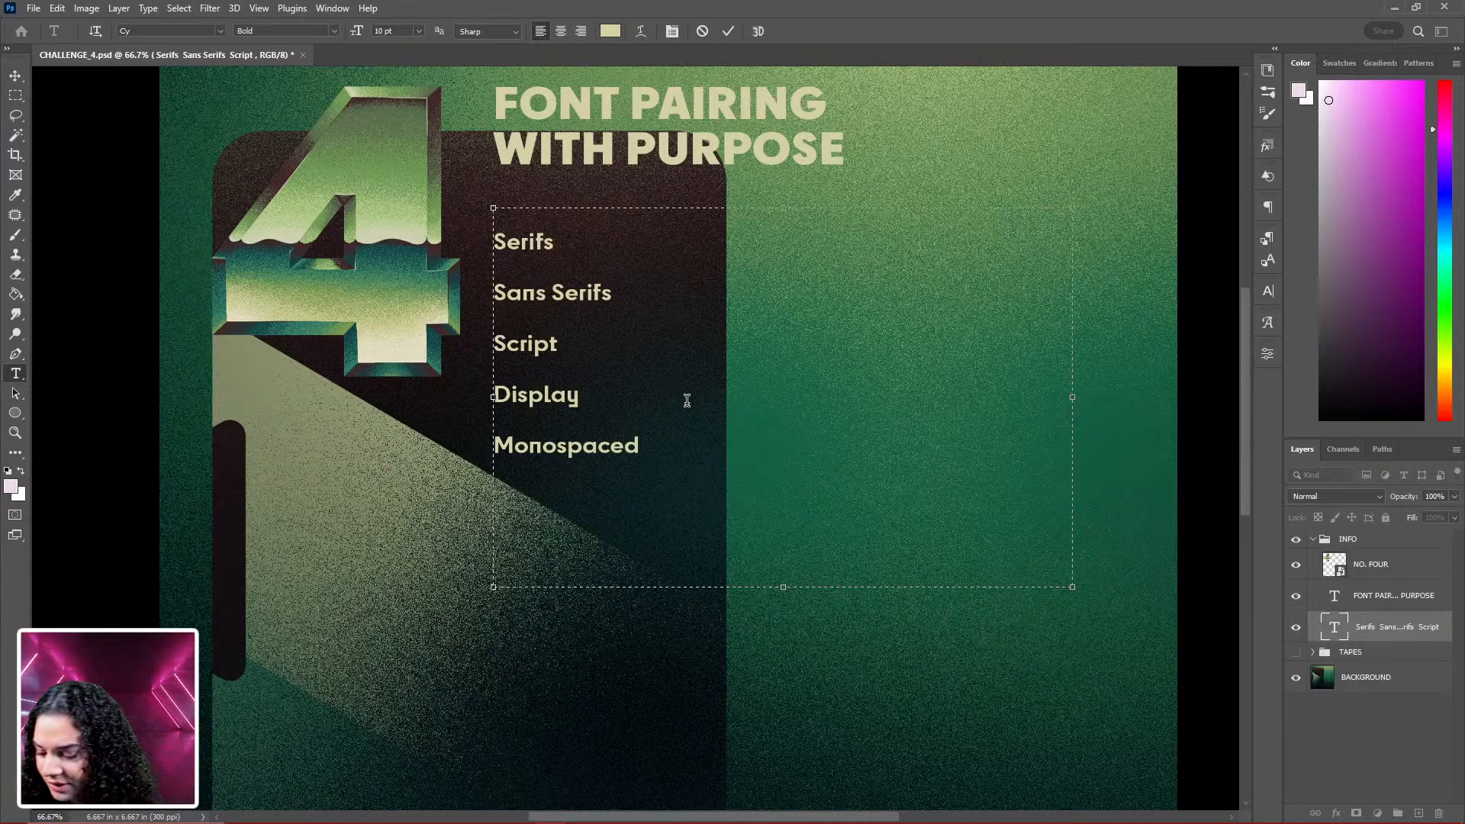
pyautogui.write('/N')
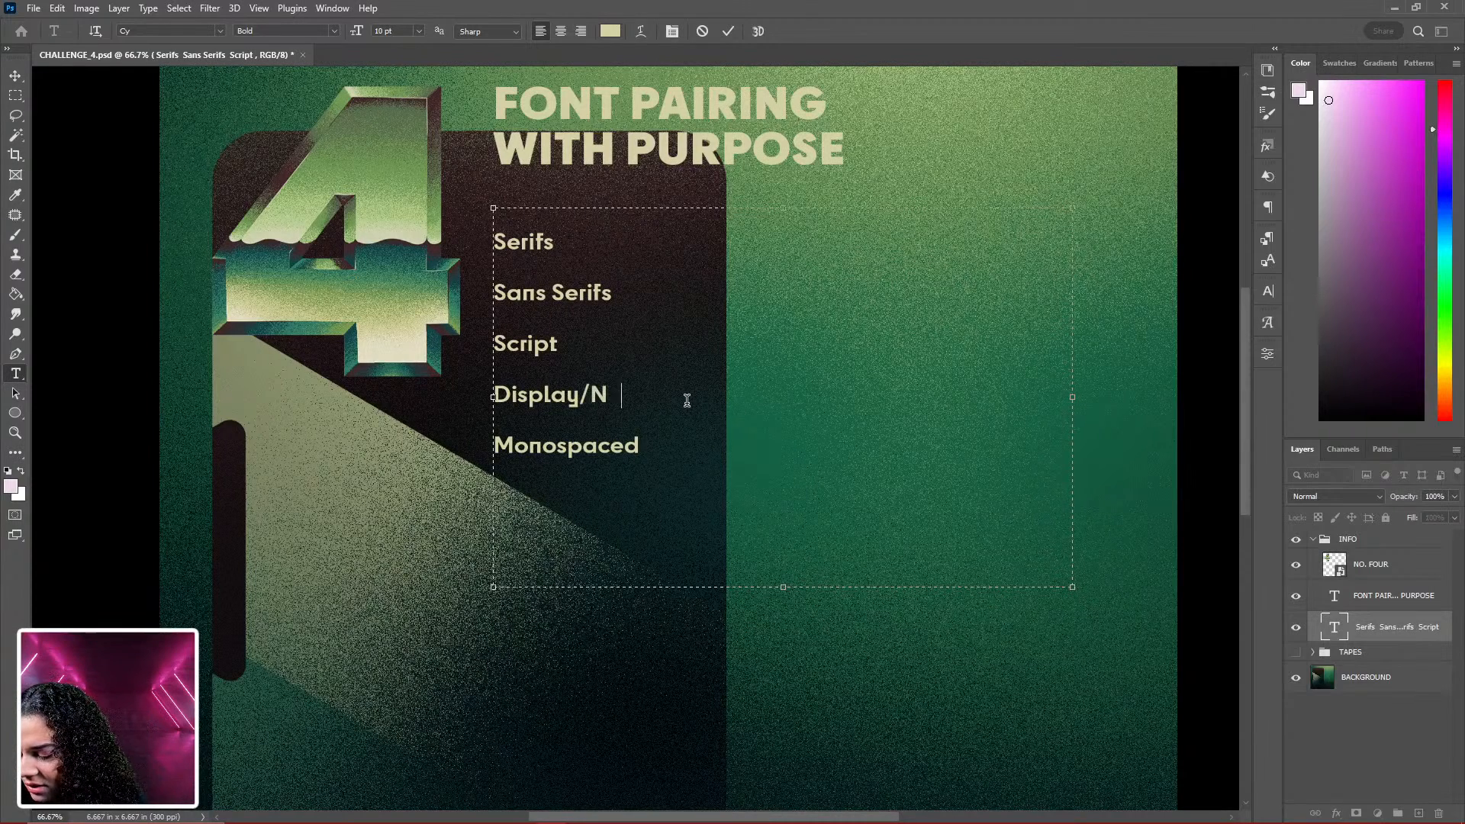
pyautogui.write('ovelty')
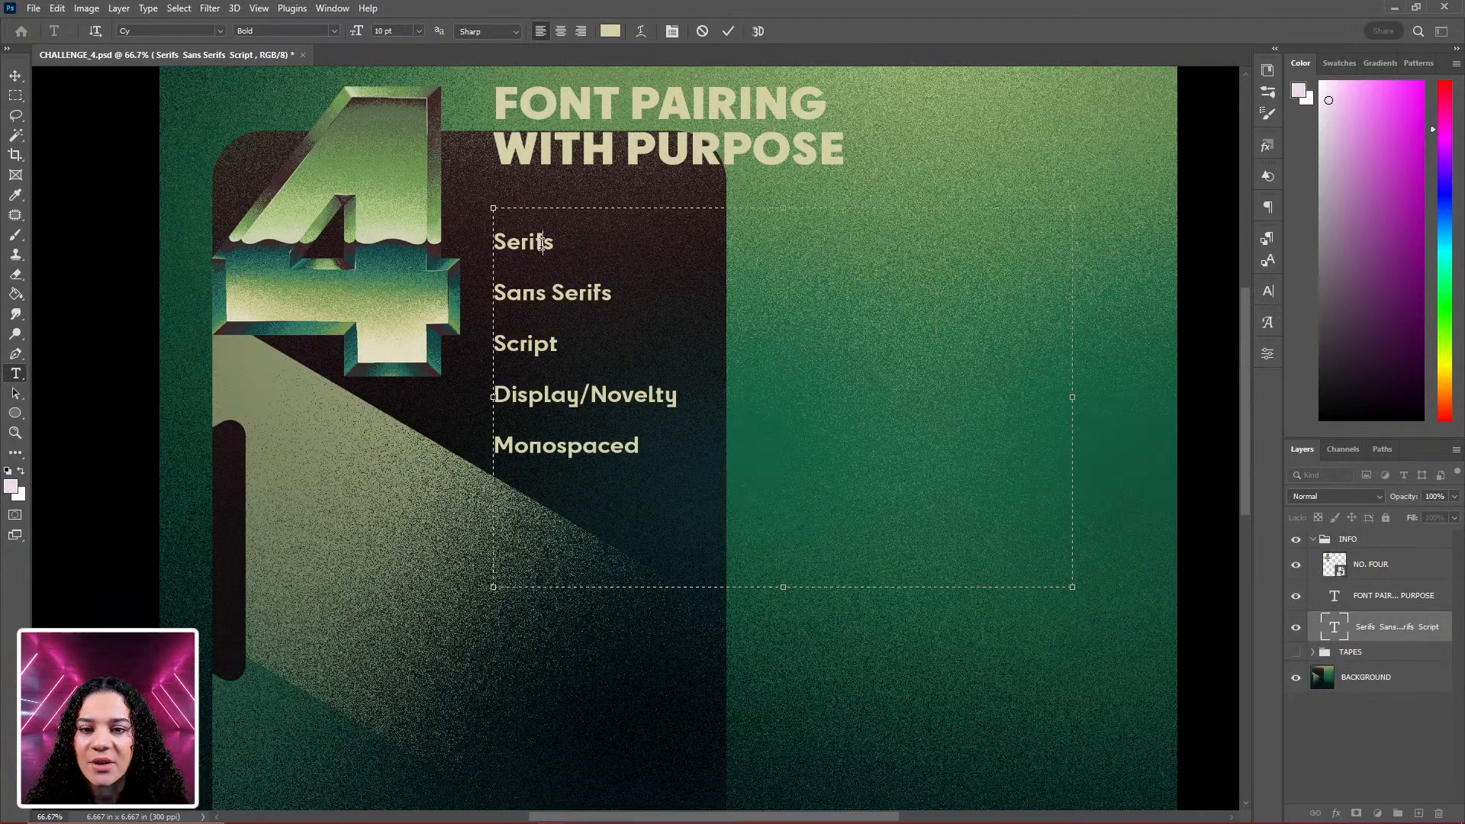
# Set the font of the Serifs line to AdornS Serif and commit the text edit
pyautogui.moveTo(555, 241); pyautogui.dragTo(478, 237)
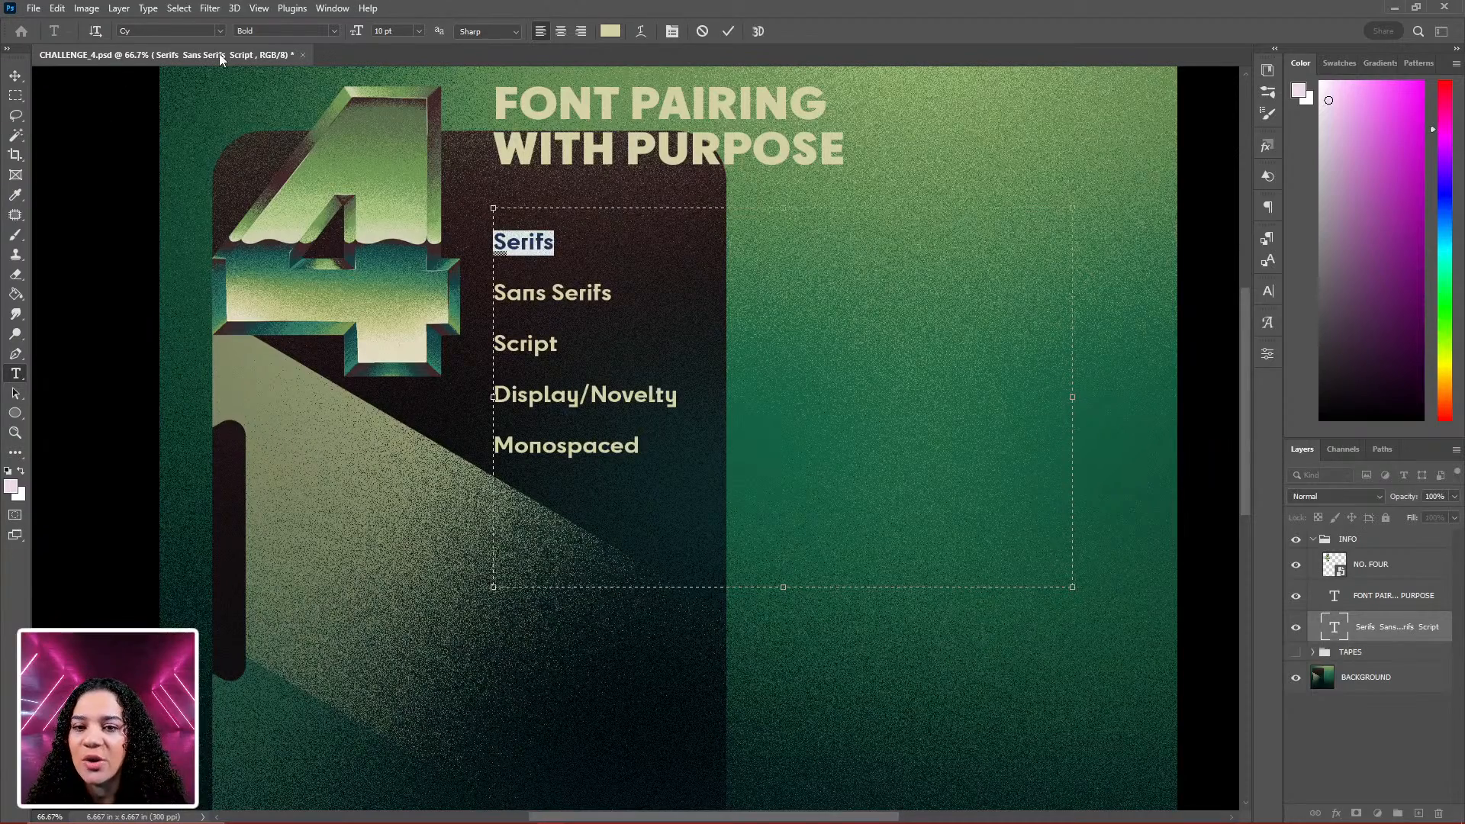
pyautogui.click(218, 31)
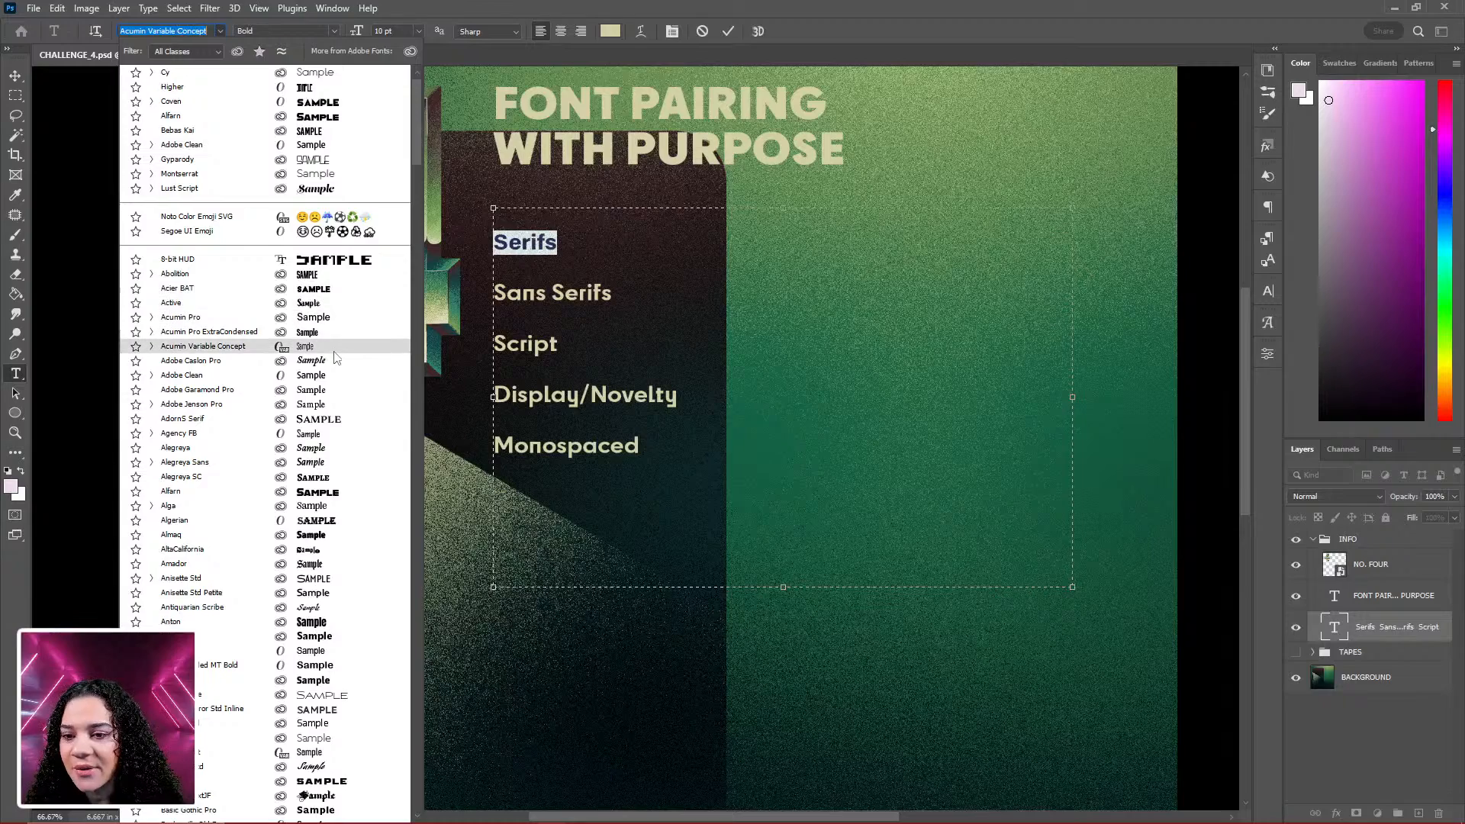
pyautogui.scroll(-1, 337, 366)
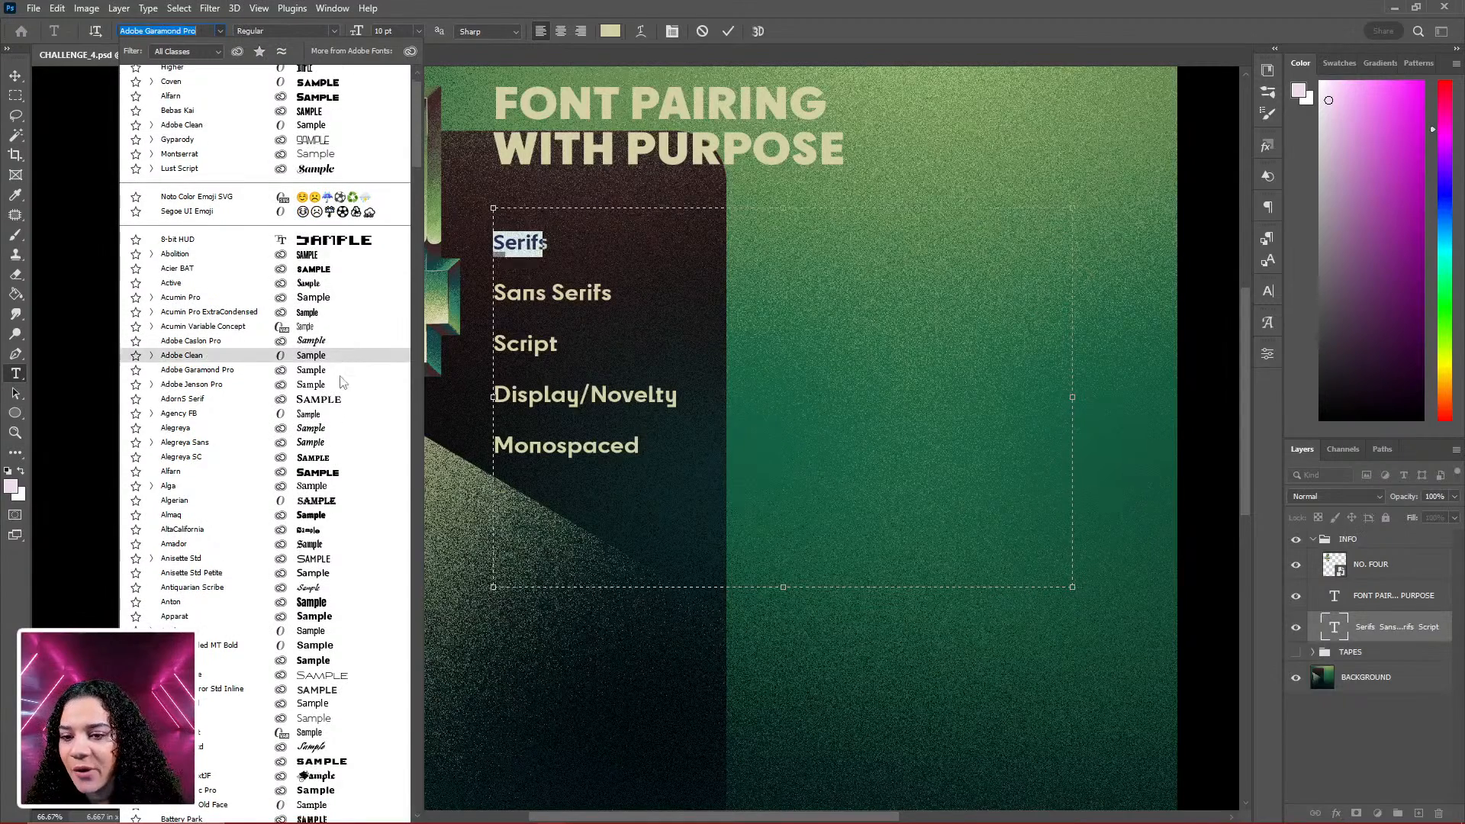
pyautogui.click(337, 403)
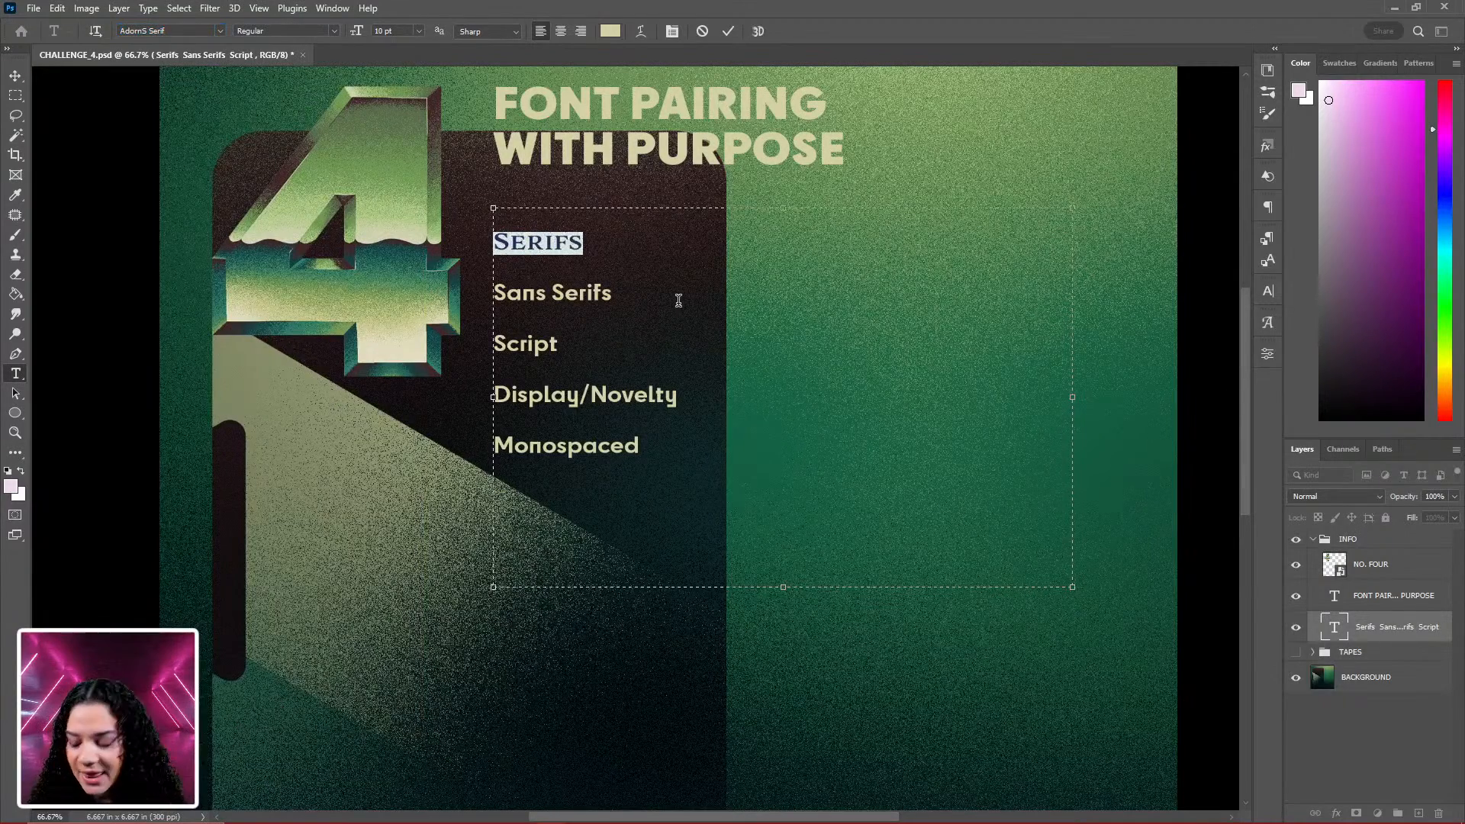
pyautogui.click(1420, 638)
# Examine the letterforms of the Serifs and Sans Serifs lines up close to compare the two styles
pyautogui.hotkey('ctrl', '+')
pyautogui.hotkey('ctrl', '+')
pyautogui.hotkey('ctrl', '+')
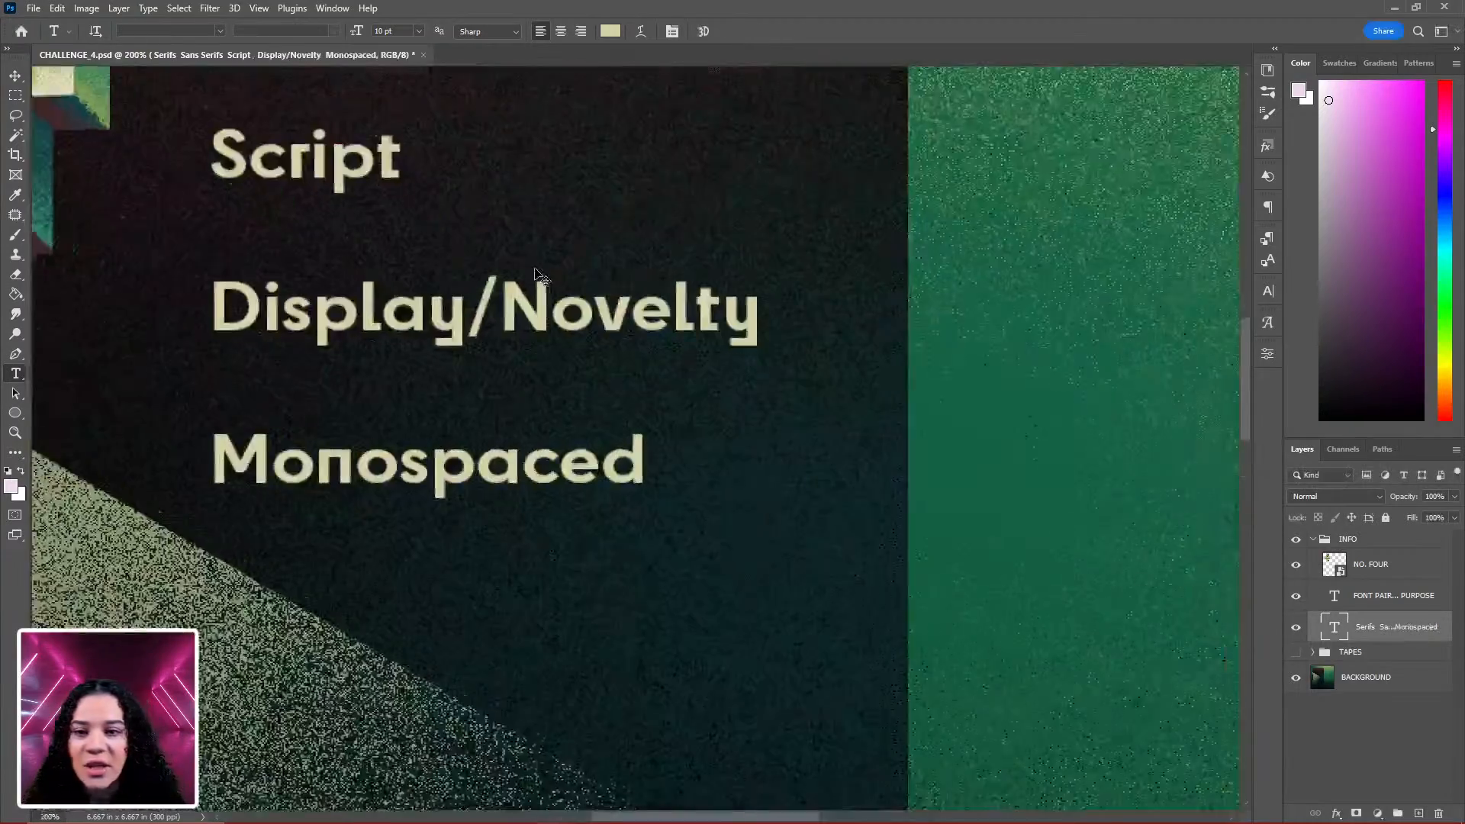
pyautogui.moveTo(497, 209); pyautogui.dragTo(669, 544)
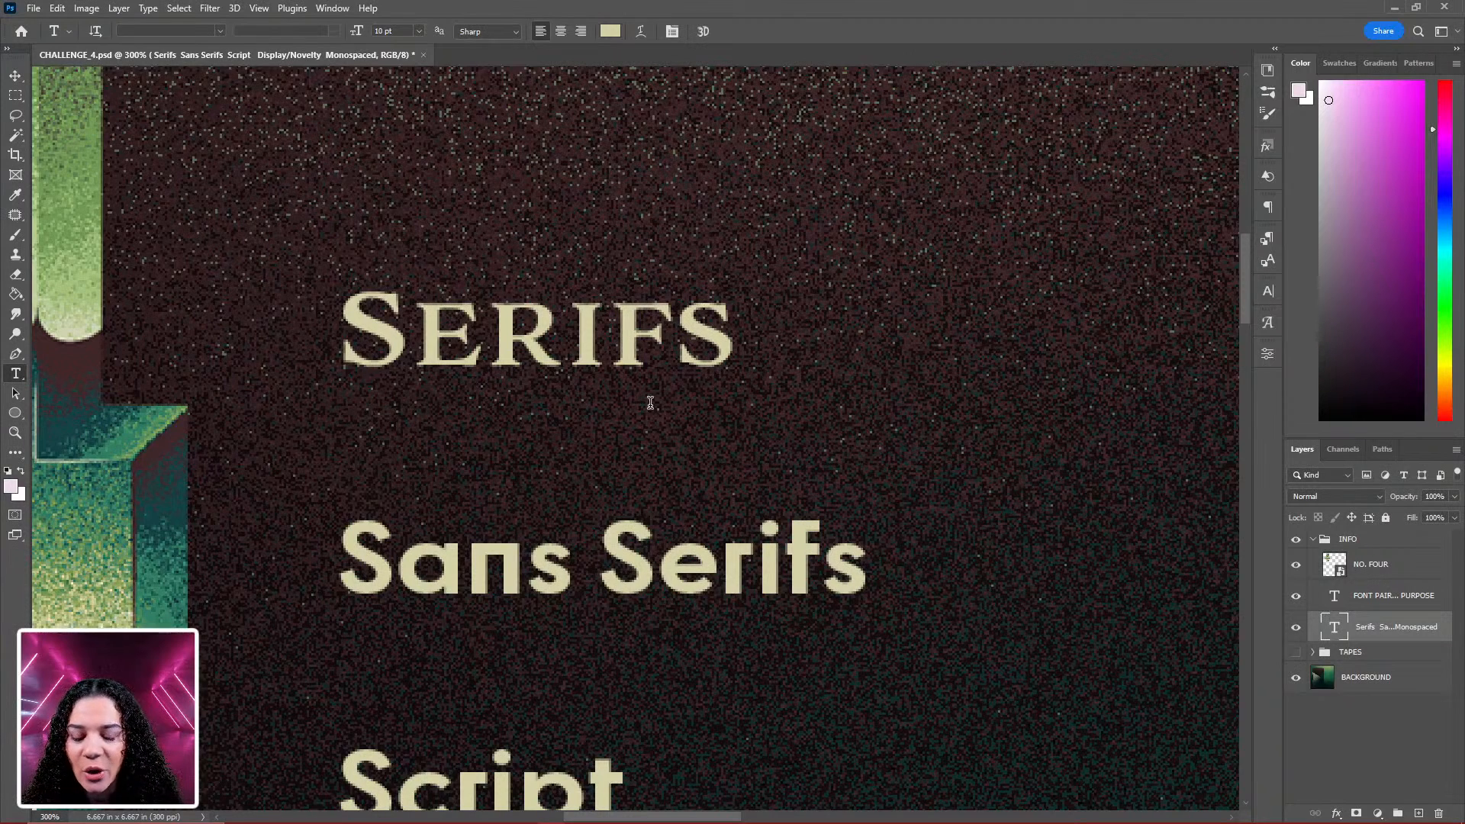
pyautogui.scroll(-2, 671, 335)
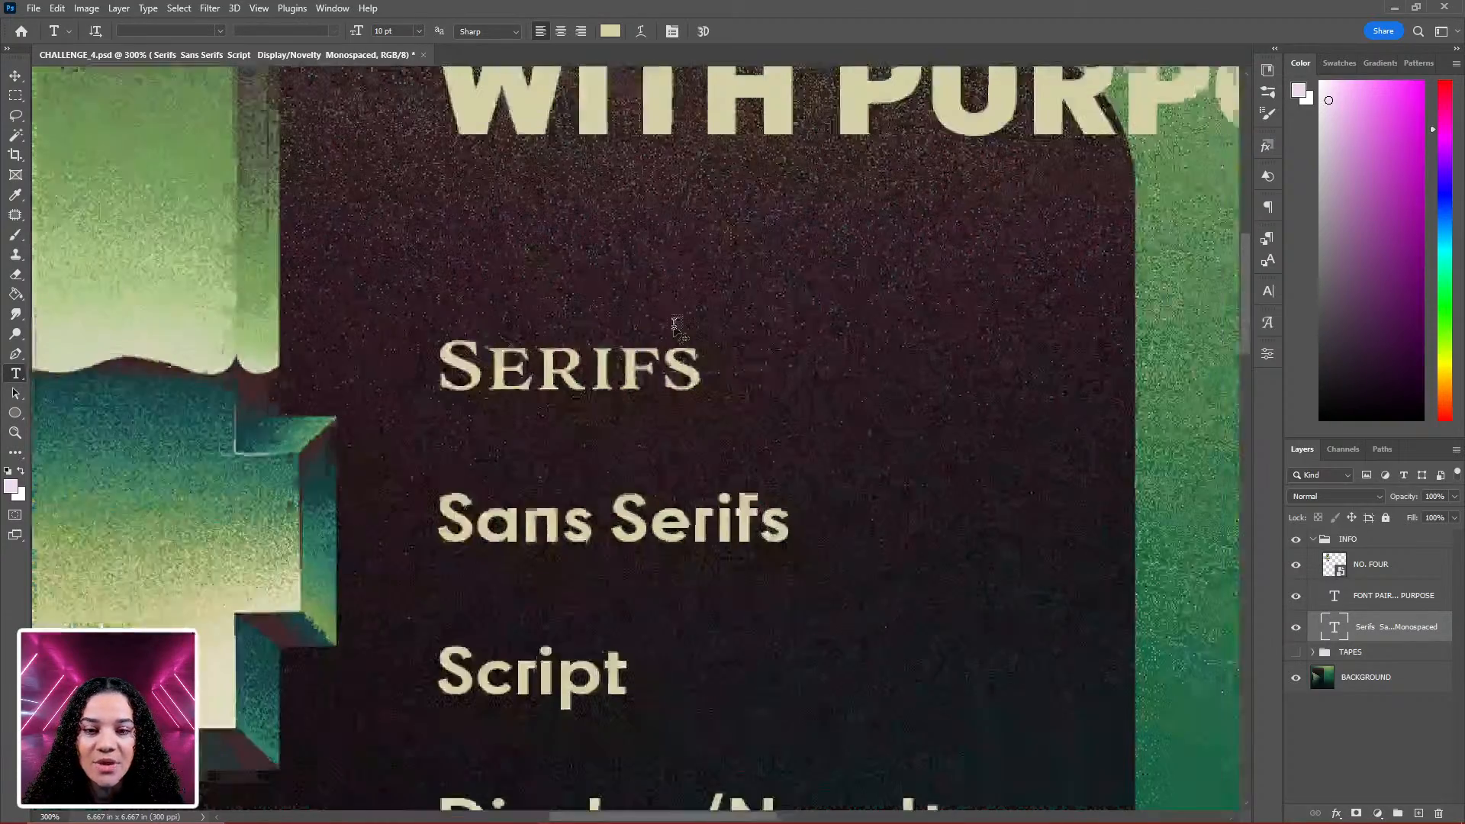
pyautogui.scroll(1, 676, 334)
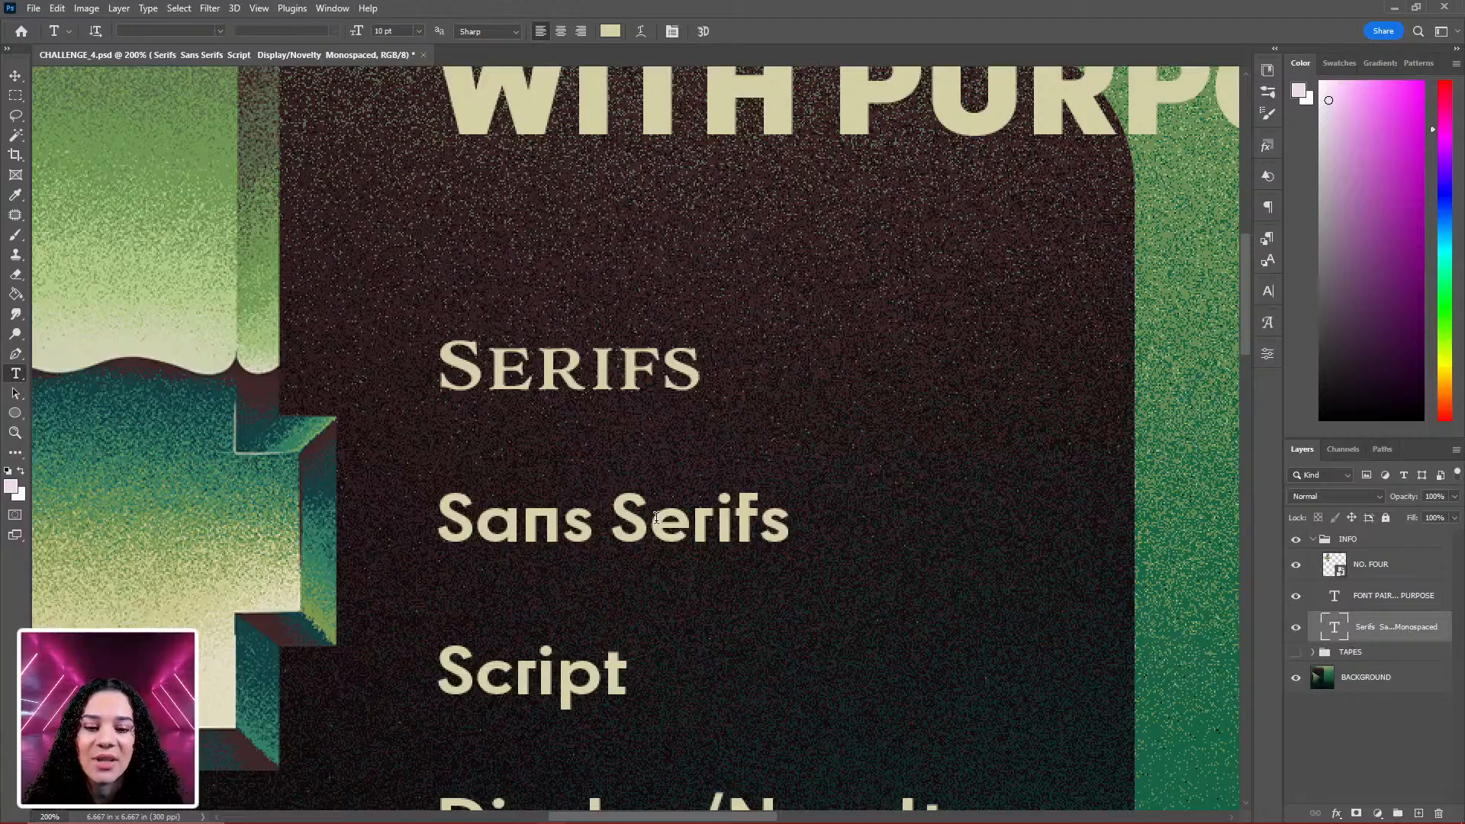
pyautogui.click(688, 526)
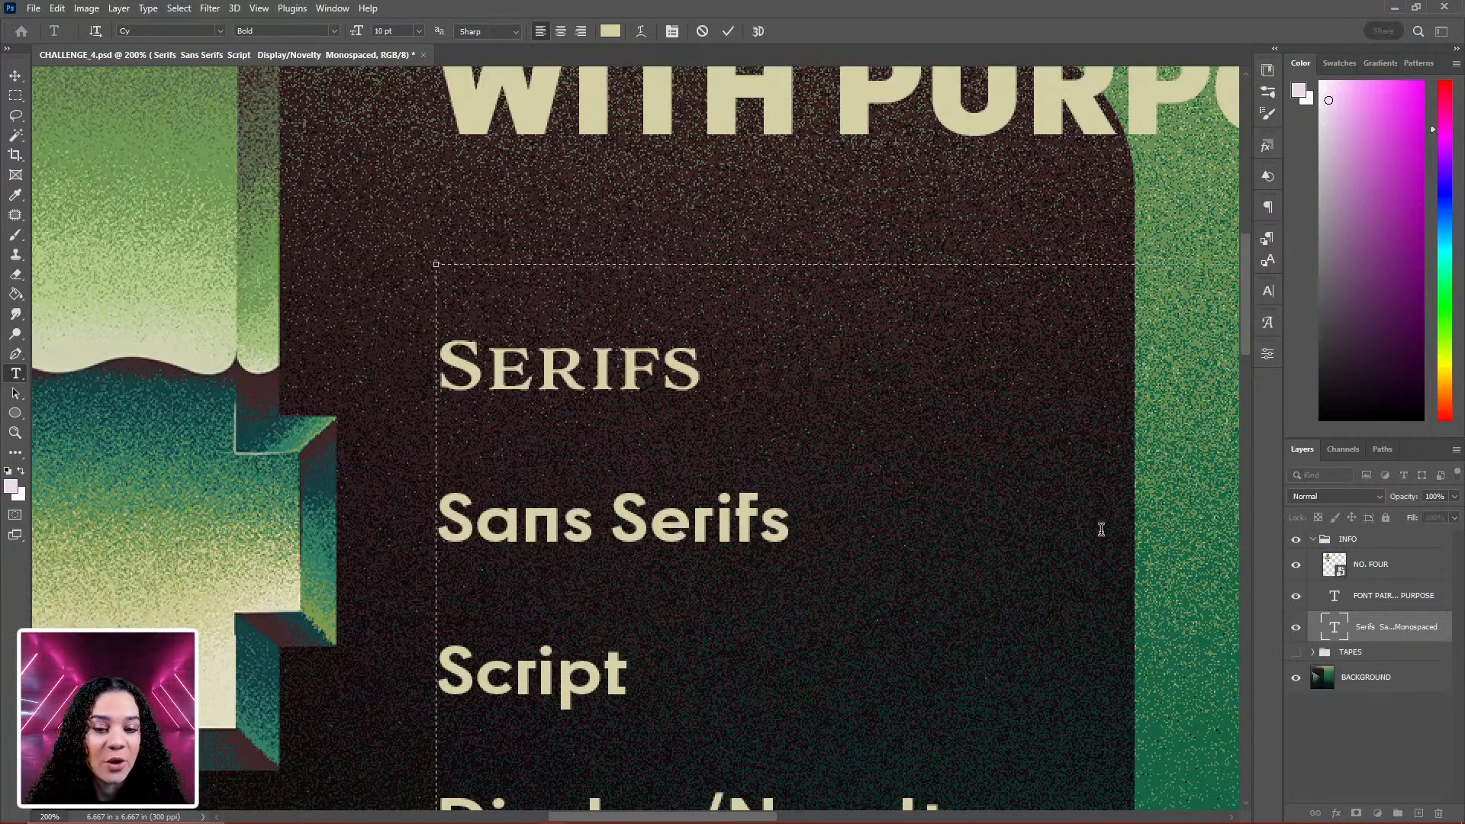
pyautogui.press('Escape')
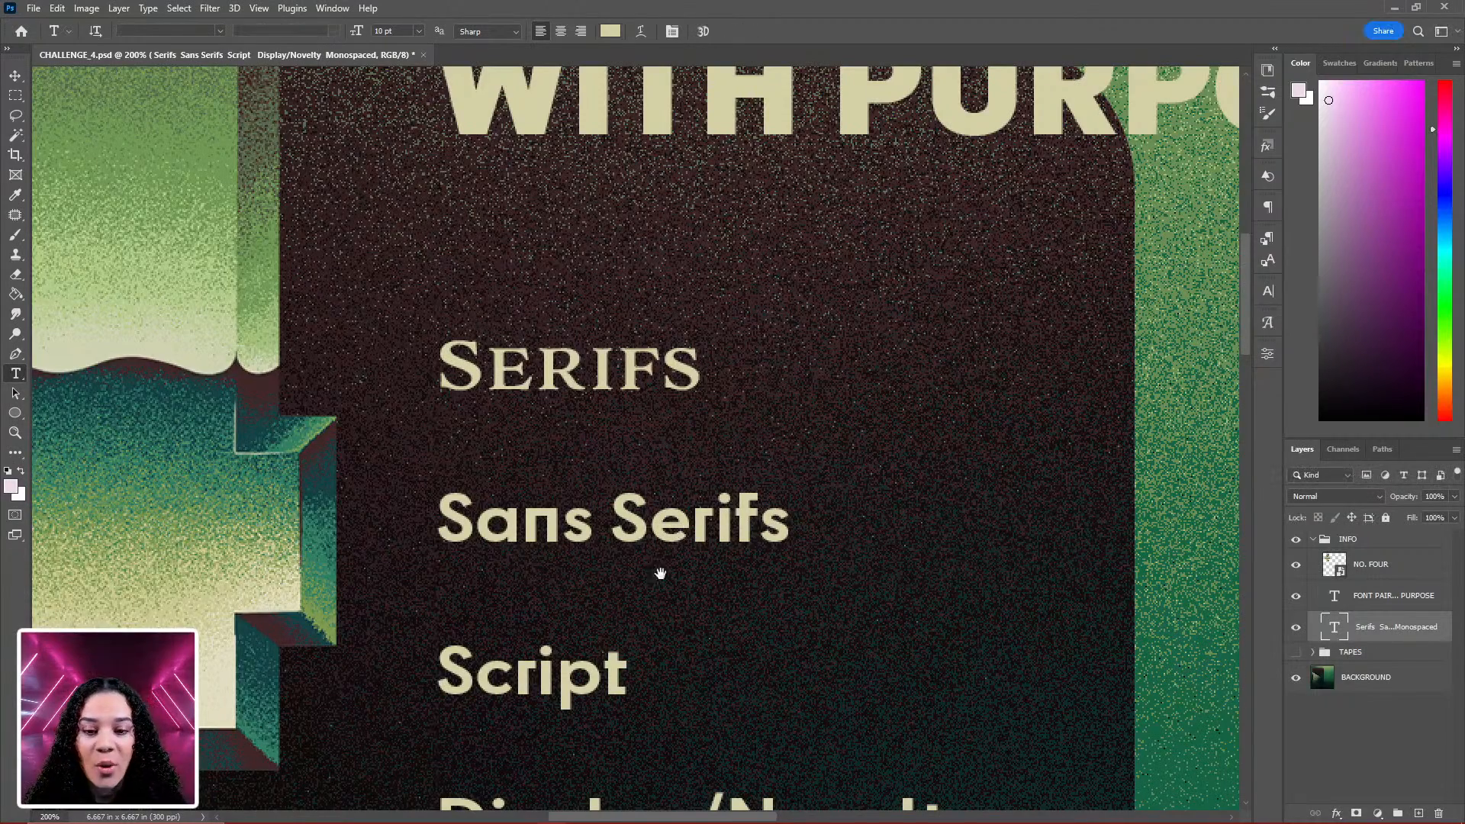
# Set the font of the Script line to Billyon and commit the text edit
pyautogui.moveTo(660, 573); pyautogui.dragTo(664, 448)
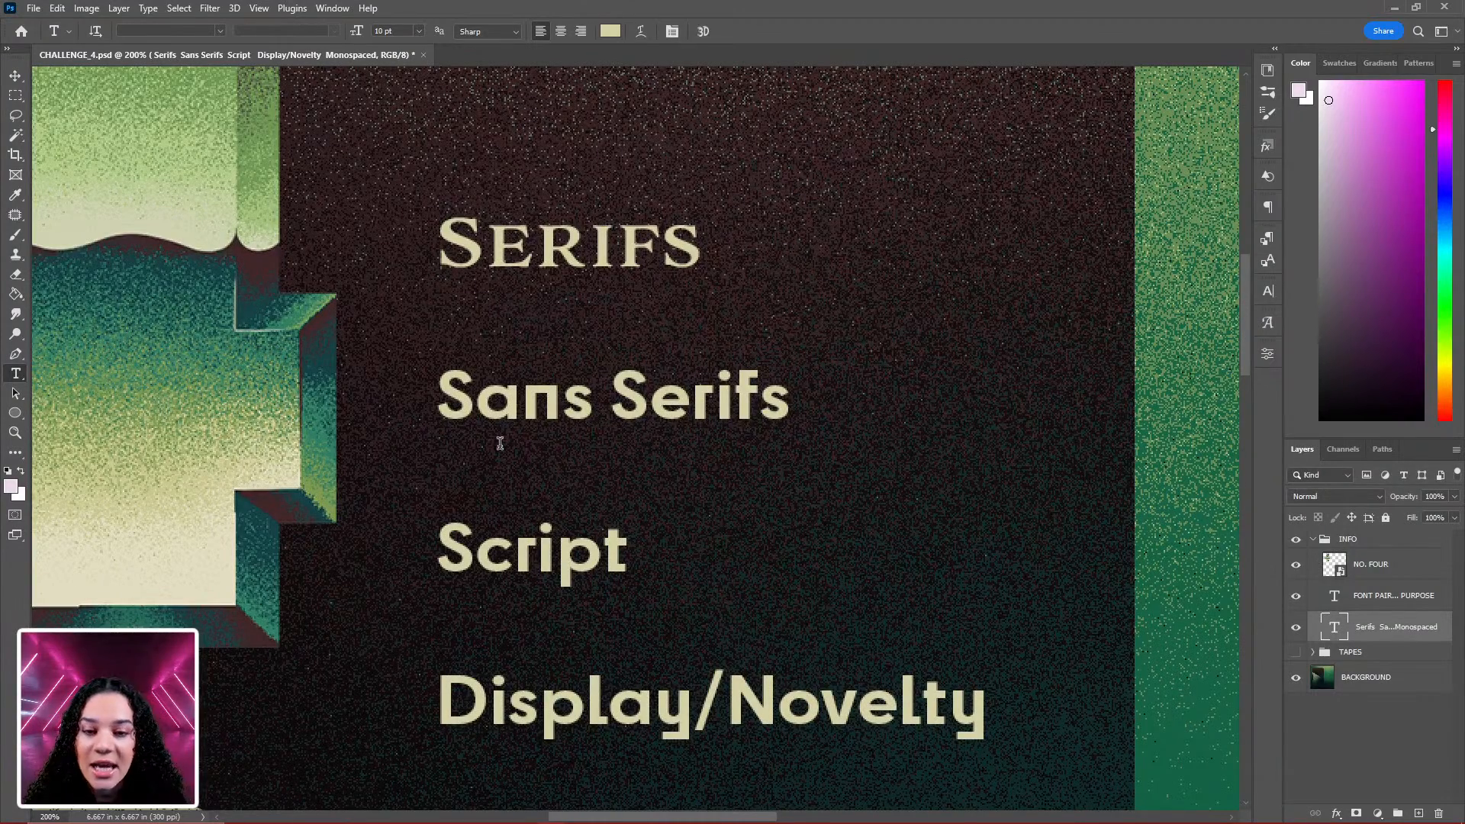
pyautogui.doubleClick(585, 557)
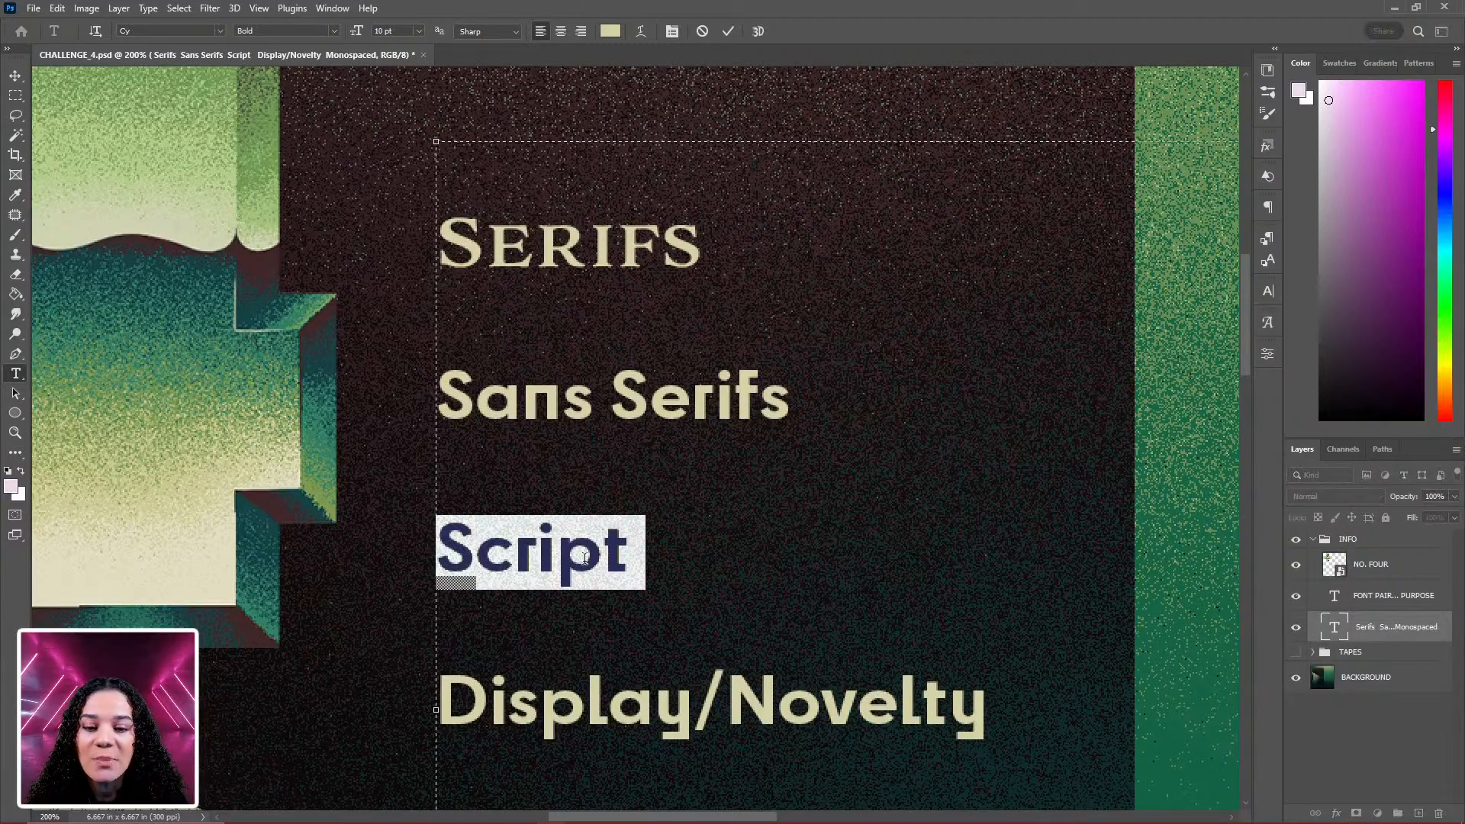
pyautogui.click(219, 31)
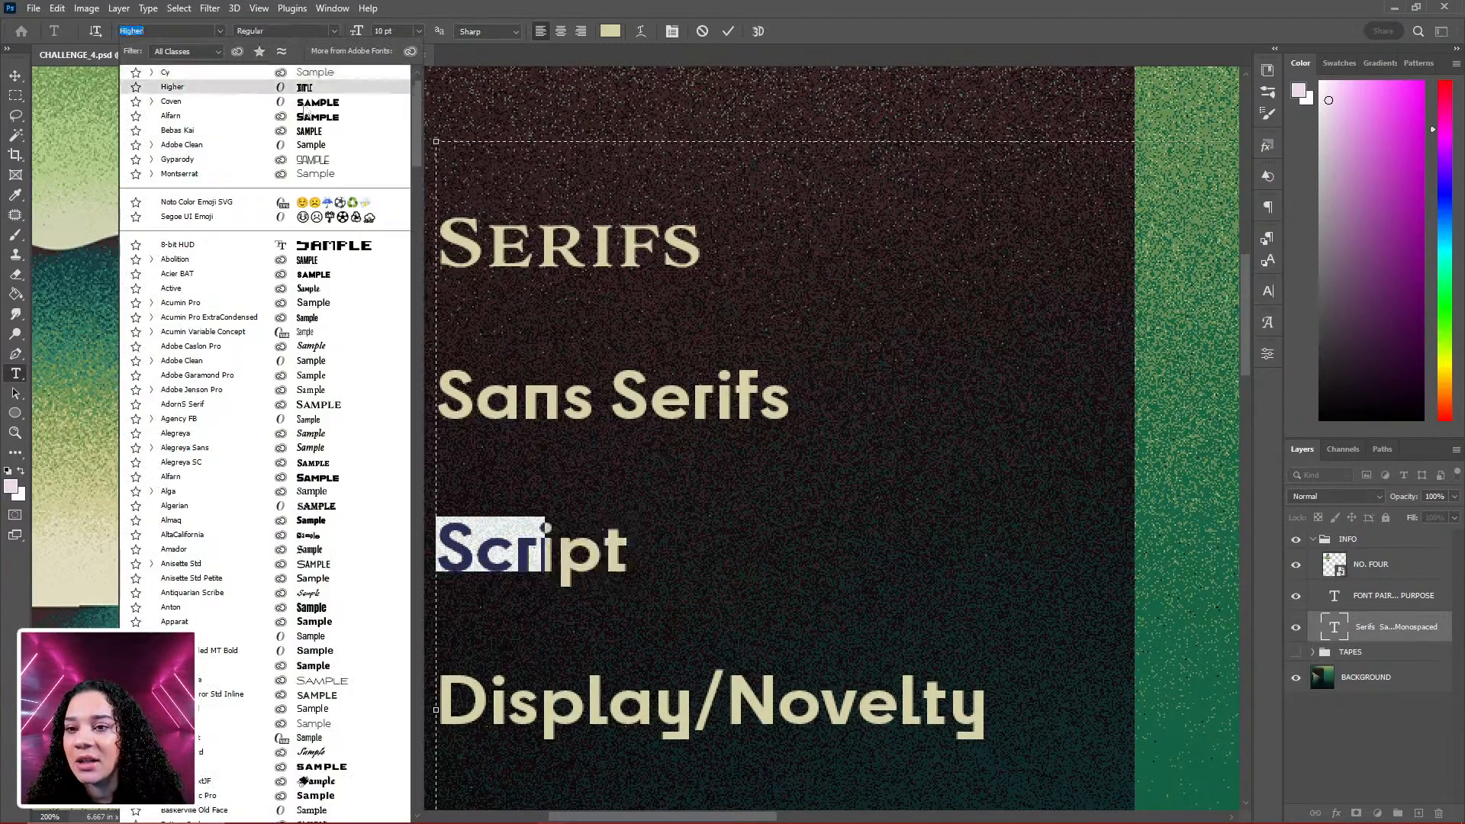
pyautogui.scroll(-8, 341, 347)
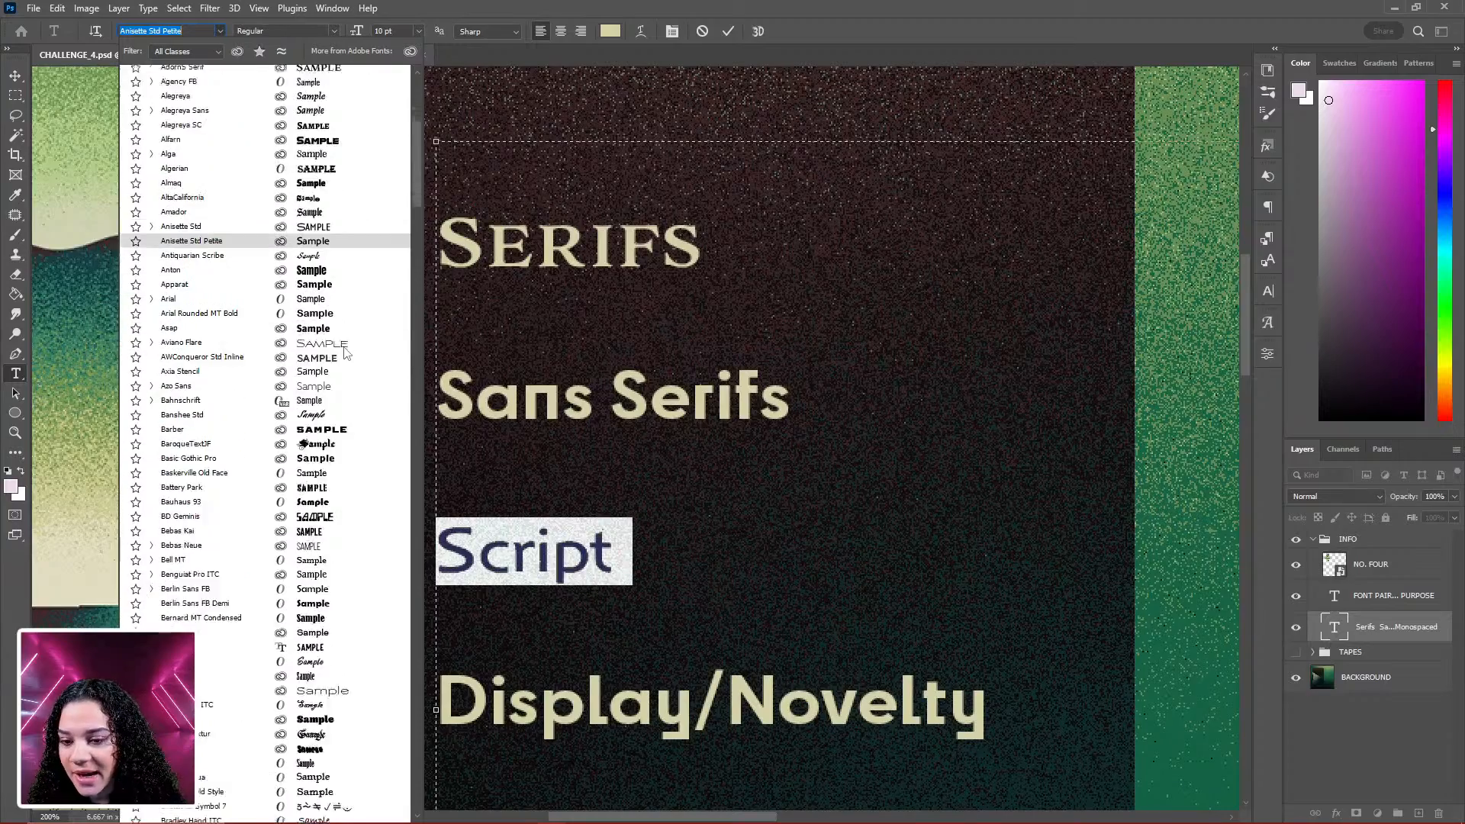
pyautogui.scroll(-5, 344, 351)
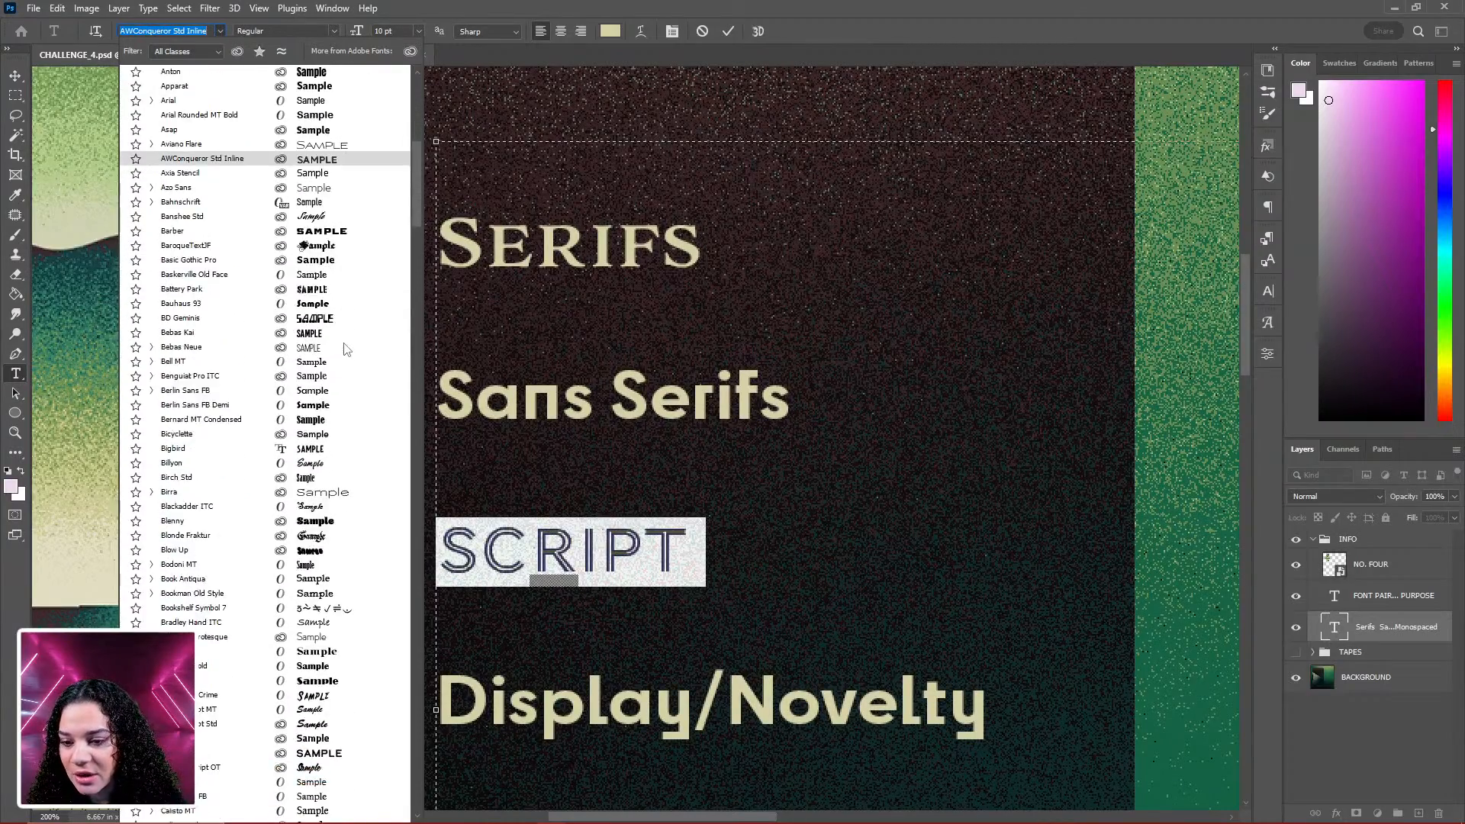
pyautogui.scroll(-3, 344, 349)
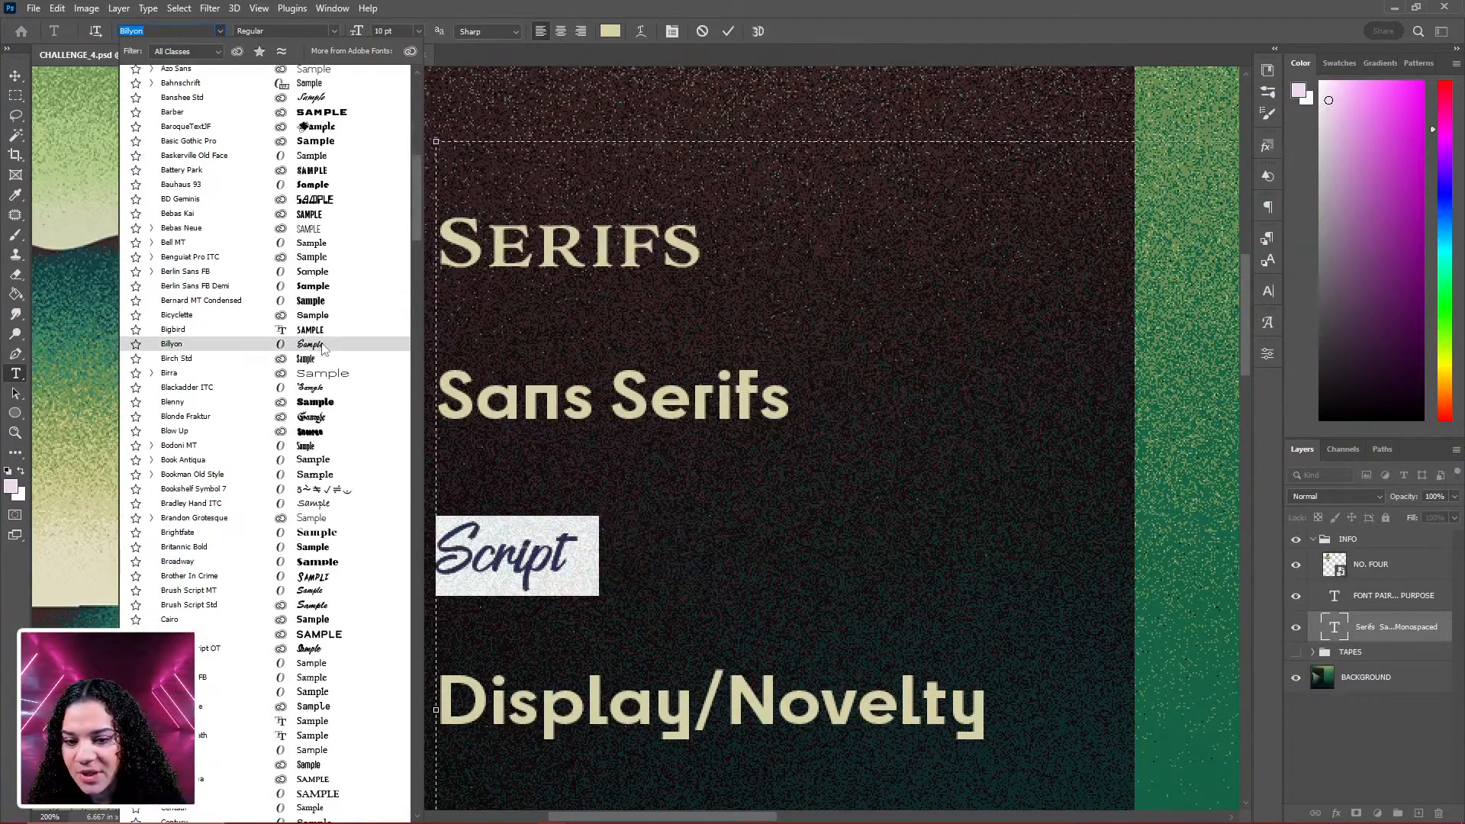
pyautogui.click(321, 348)
pyautogui.click(1417, 631)
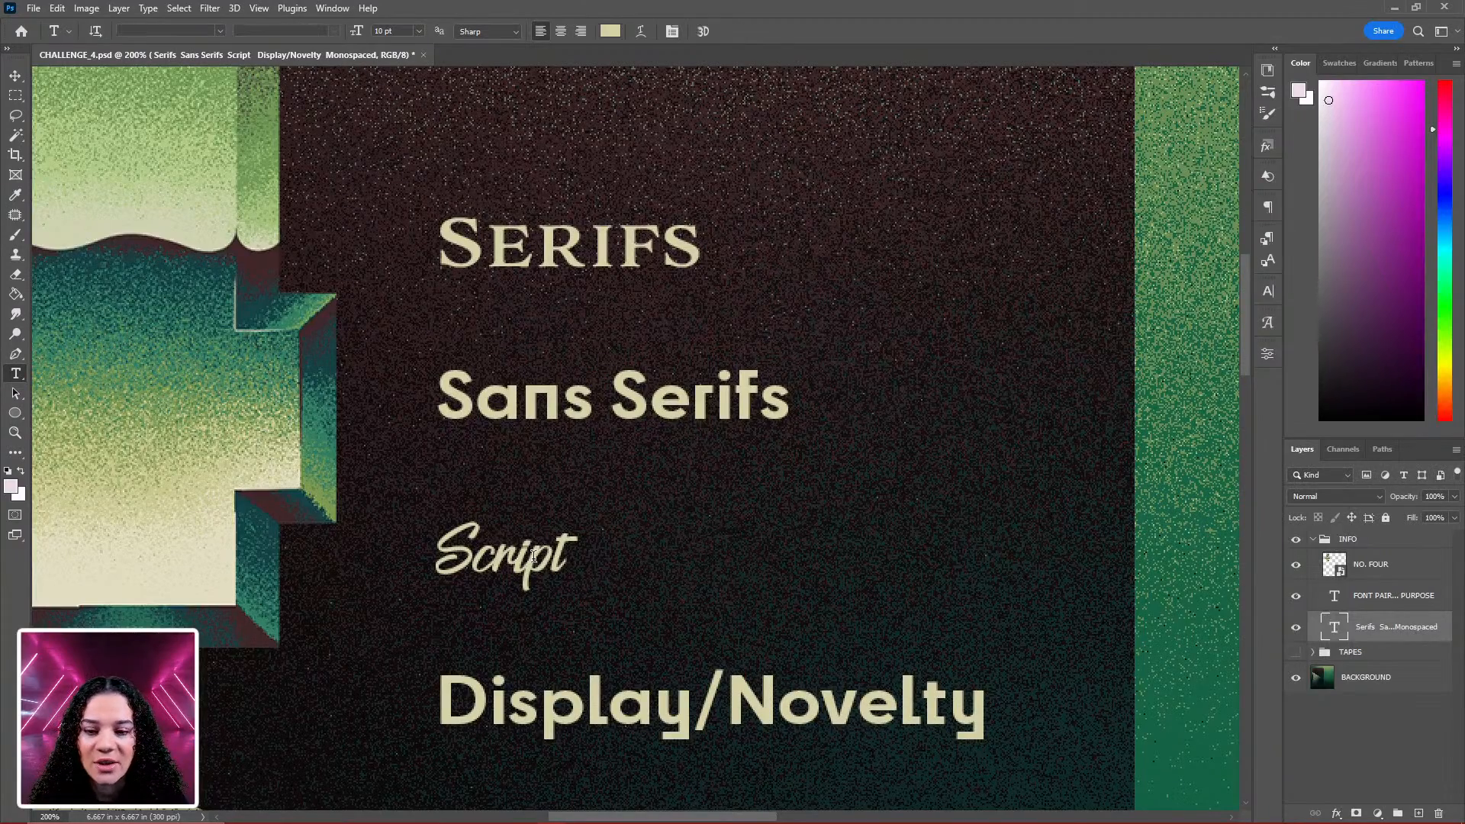
# Set the font of the Display/Novelty line to Blonde Fraktur and commit the text edit
pyautogui.hotkey('ctrl', '+')
pyautogui.moveTo(602, 562); pyautogui.dragTo(638, 312)
pyautogui.moveTo(696, 419); pyautogui.dragTo(687, 304)
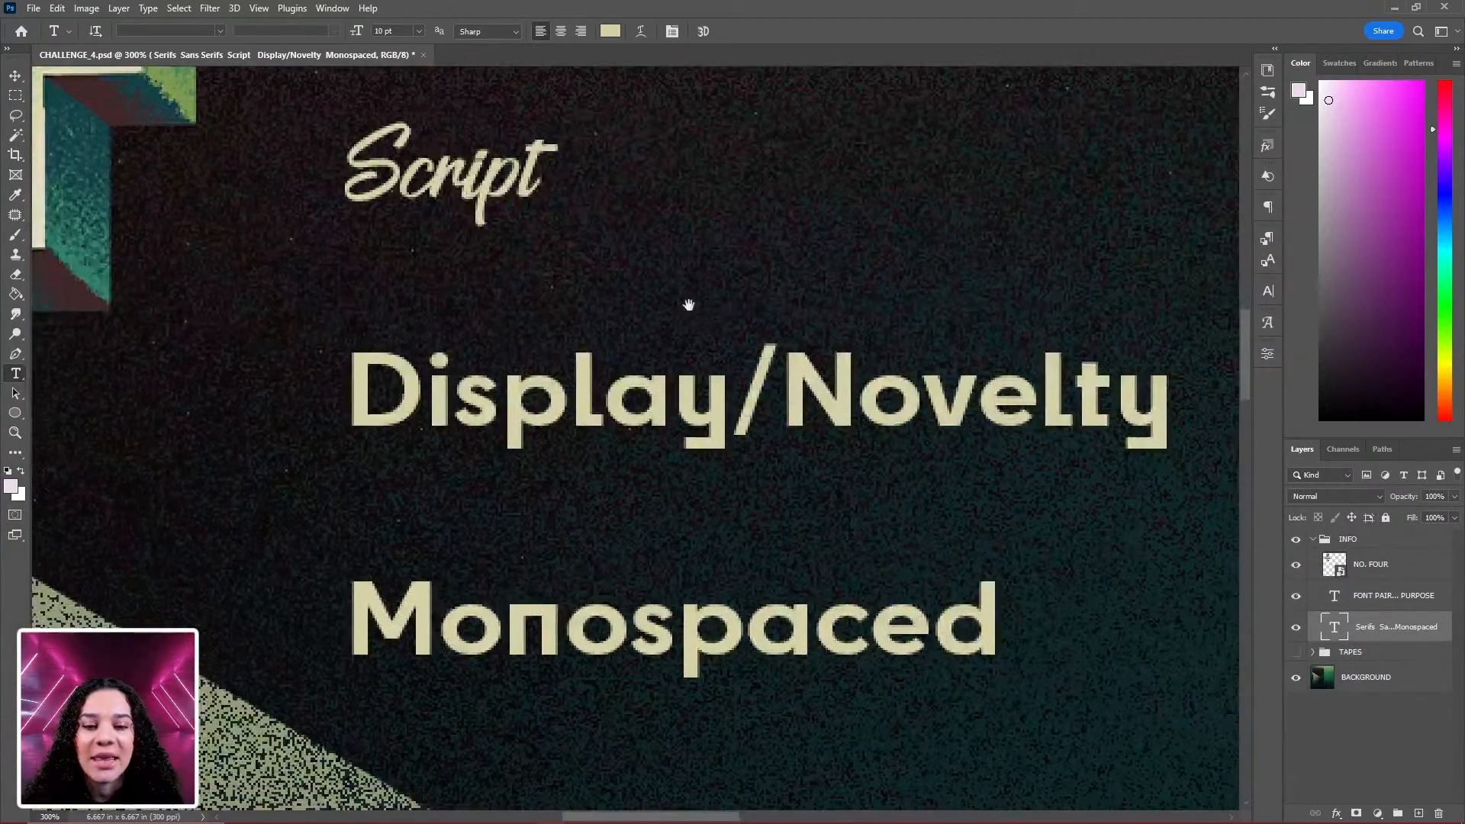
pyautogui.tripleClick(768, 389)
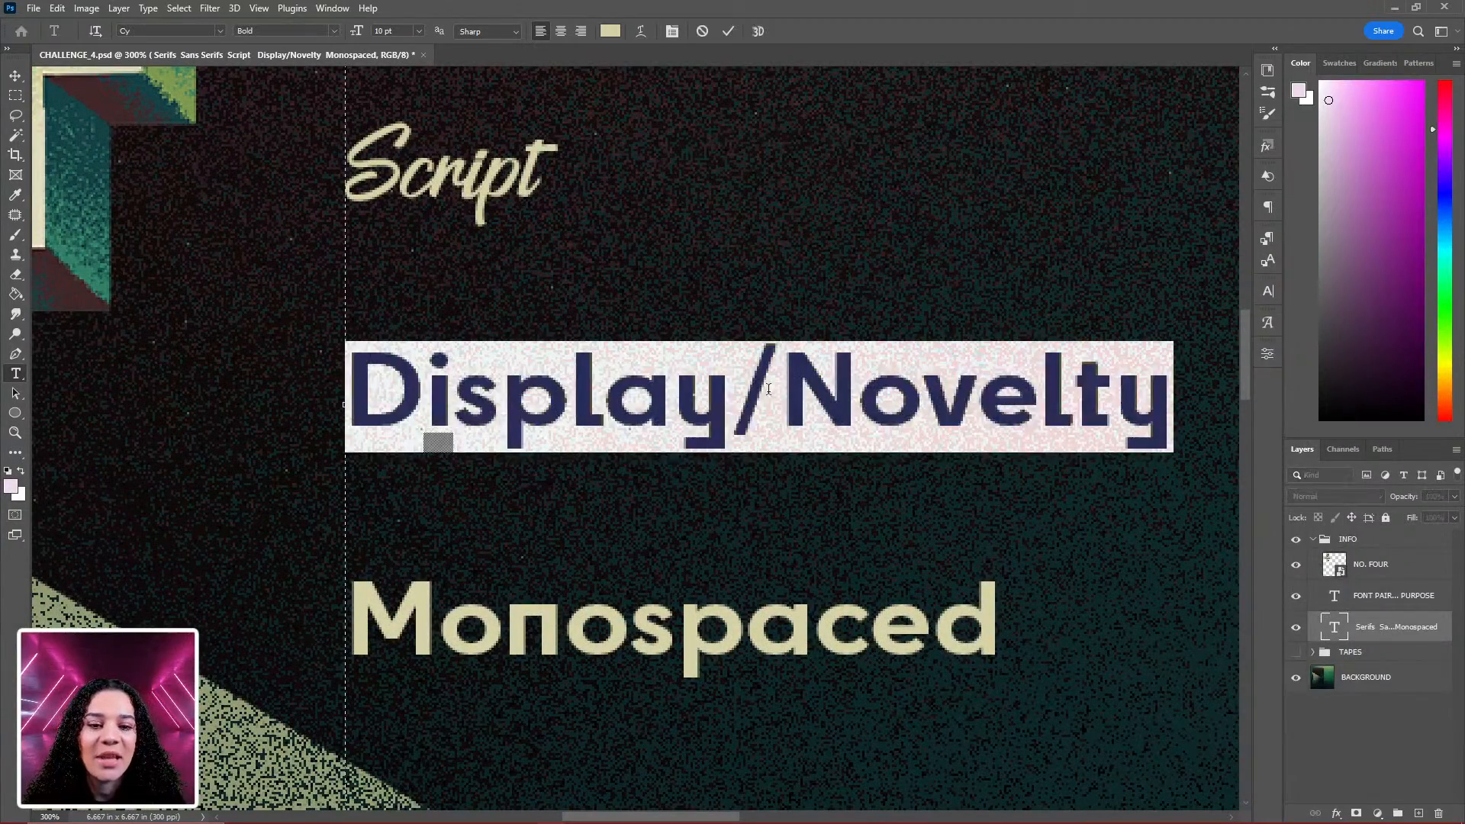
pyautogui.click(219, 30)
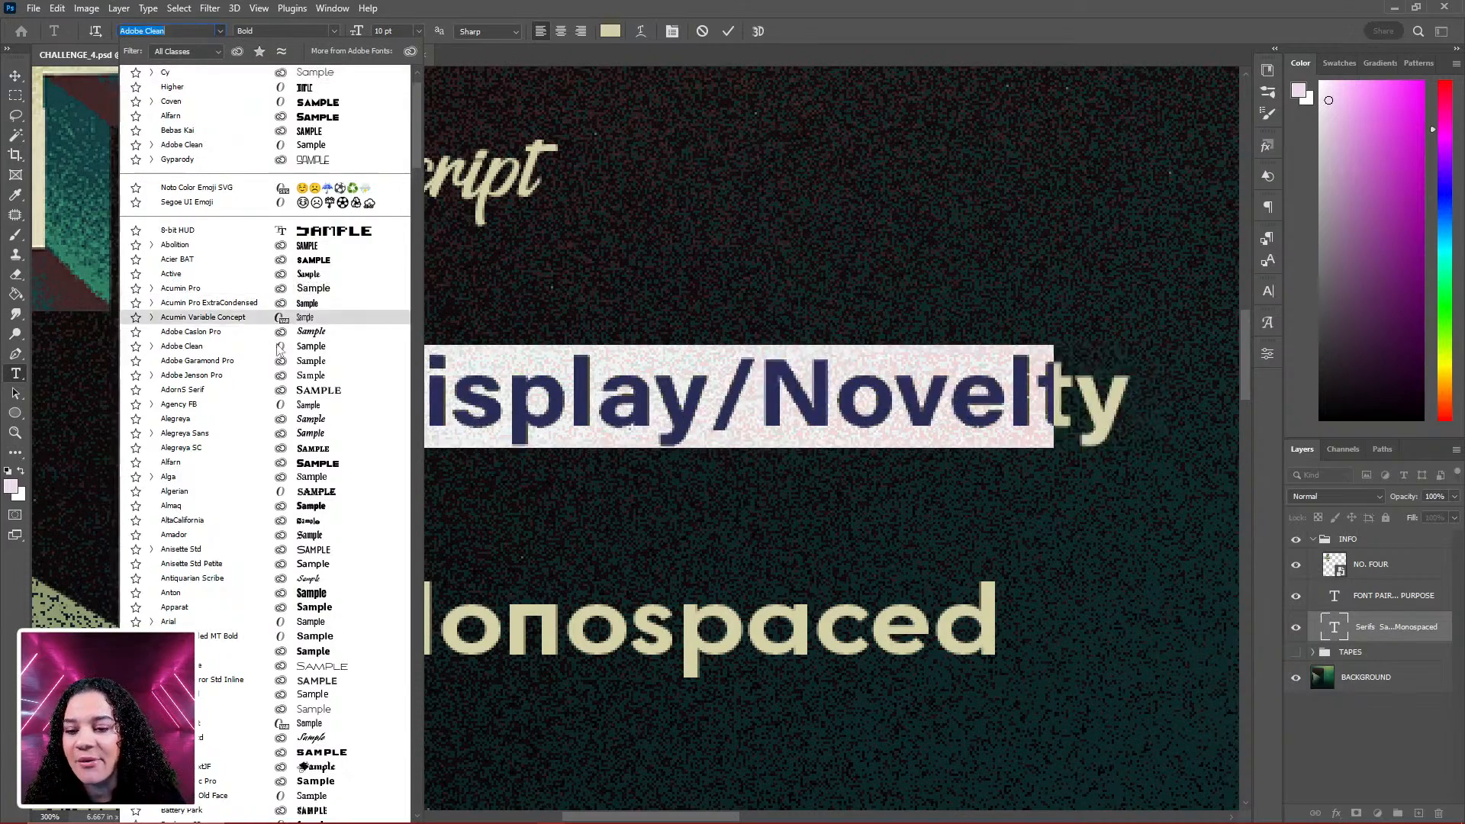
pyautogui.scroll(-6, 281, 343)
pyautogui.scroll(-4, 282, 337)
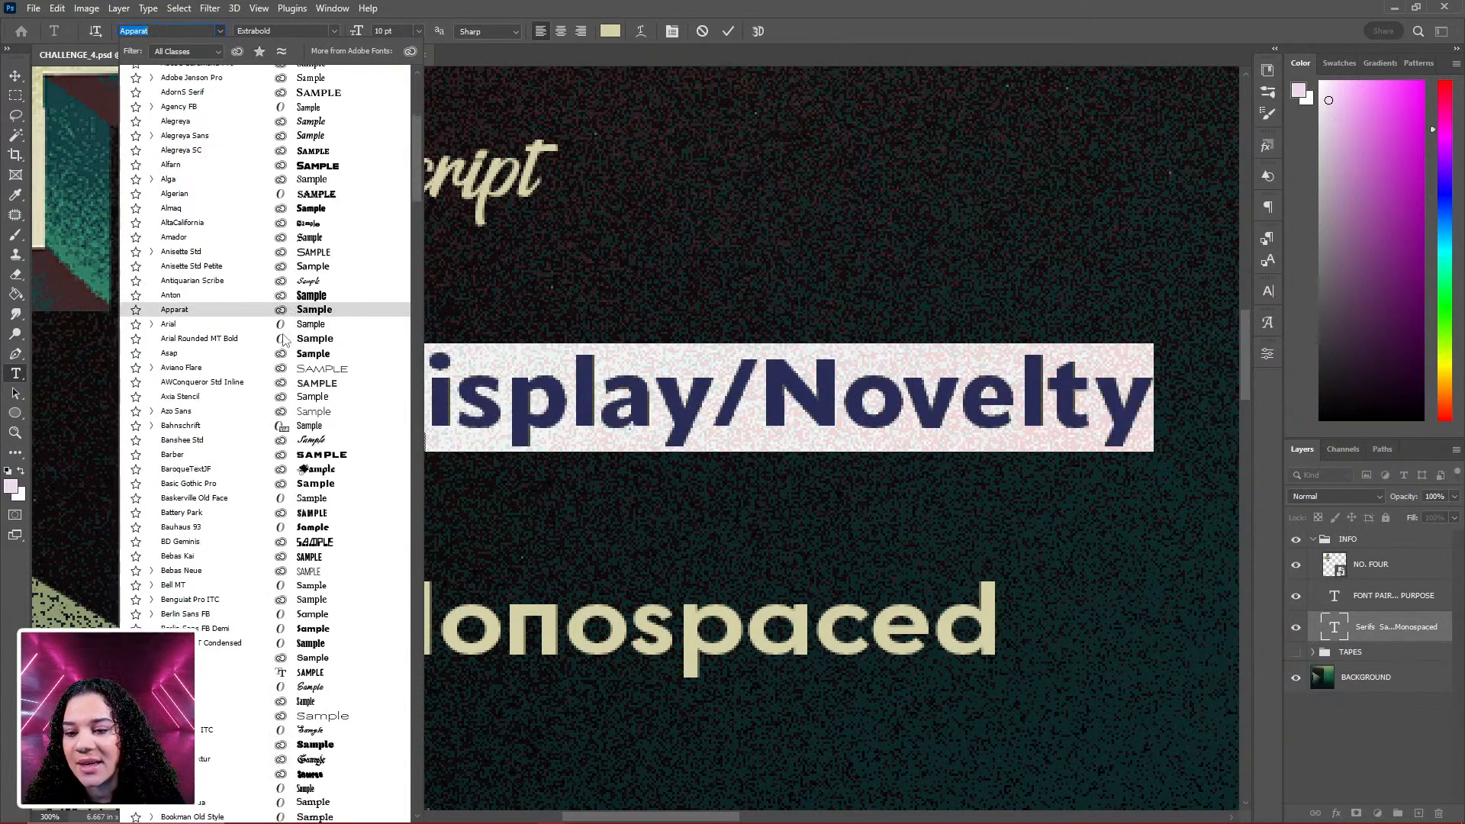
pyautogui.scroll(-1, 283, 339)
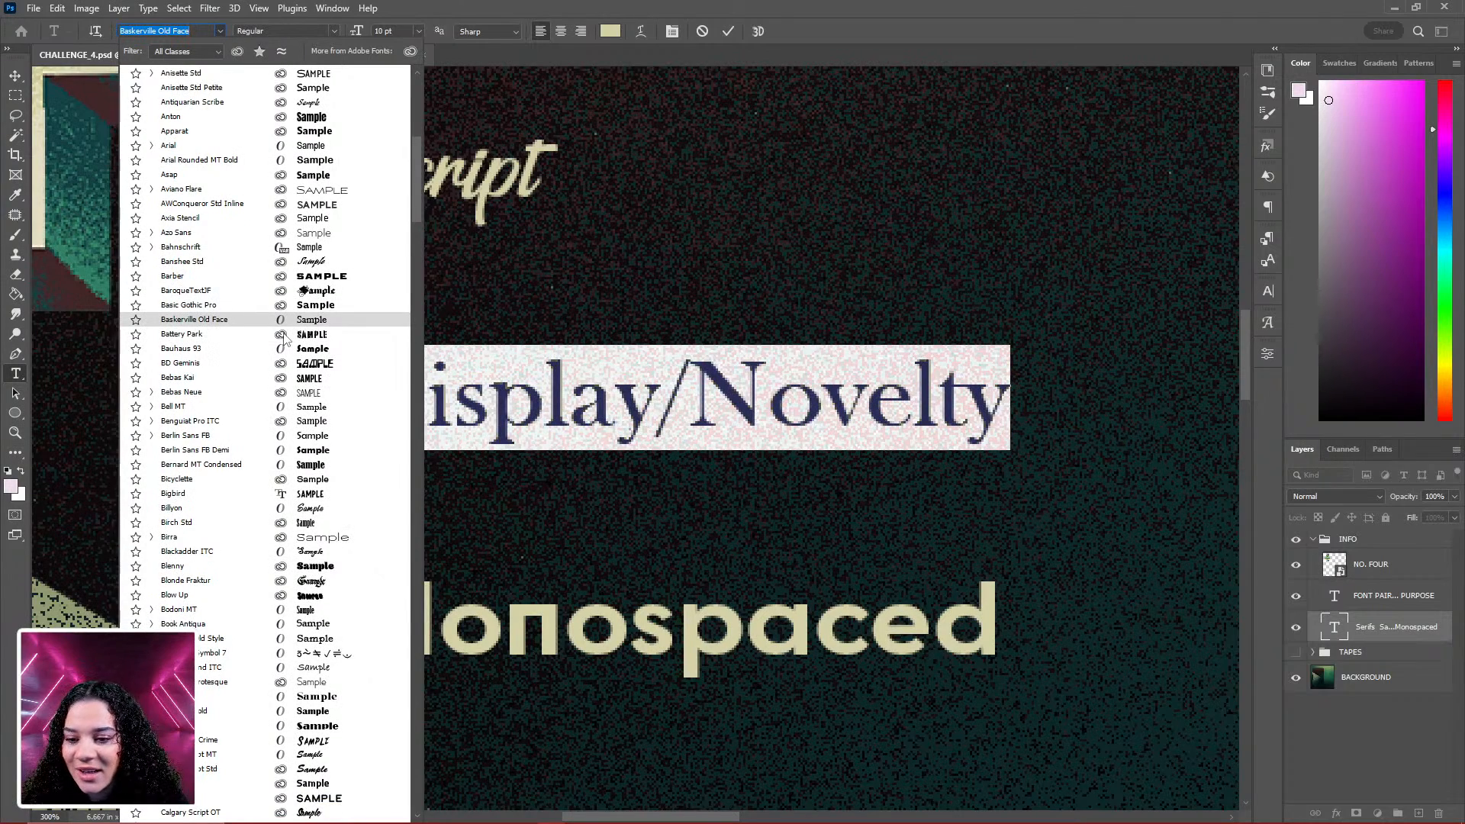
pyautogui.scroll(-2, 284, 337)
pyautogui.scroll(-1, 285, 336)
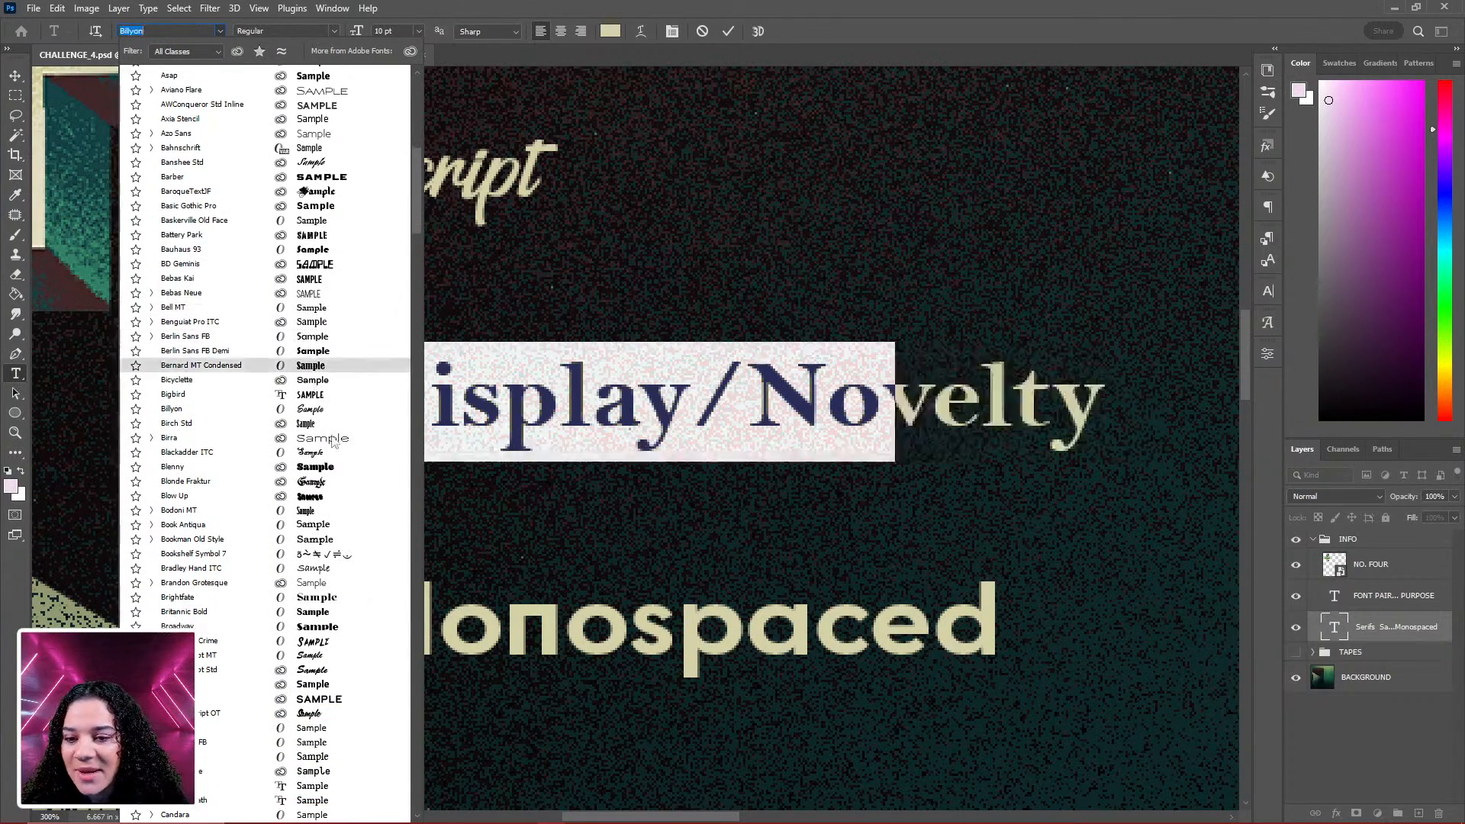
pyautogui.click(313, 487)
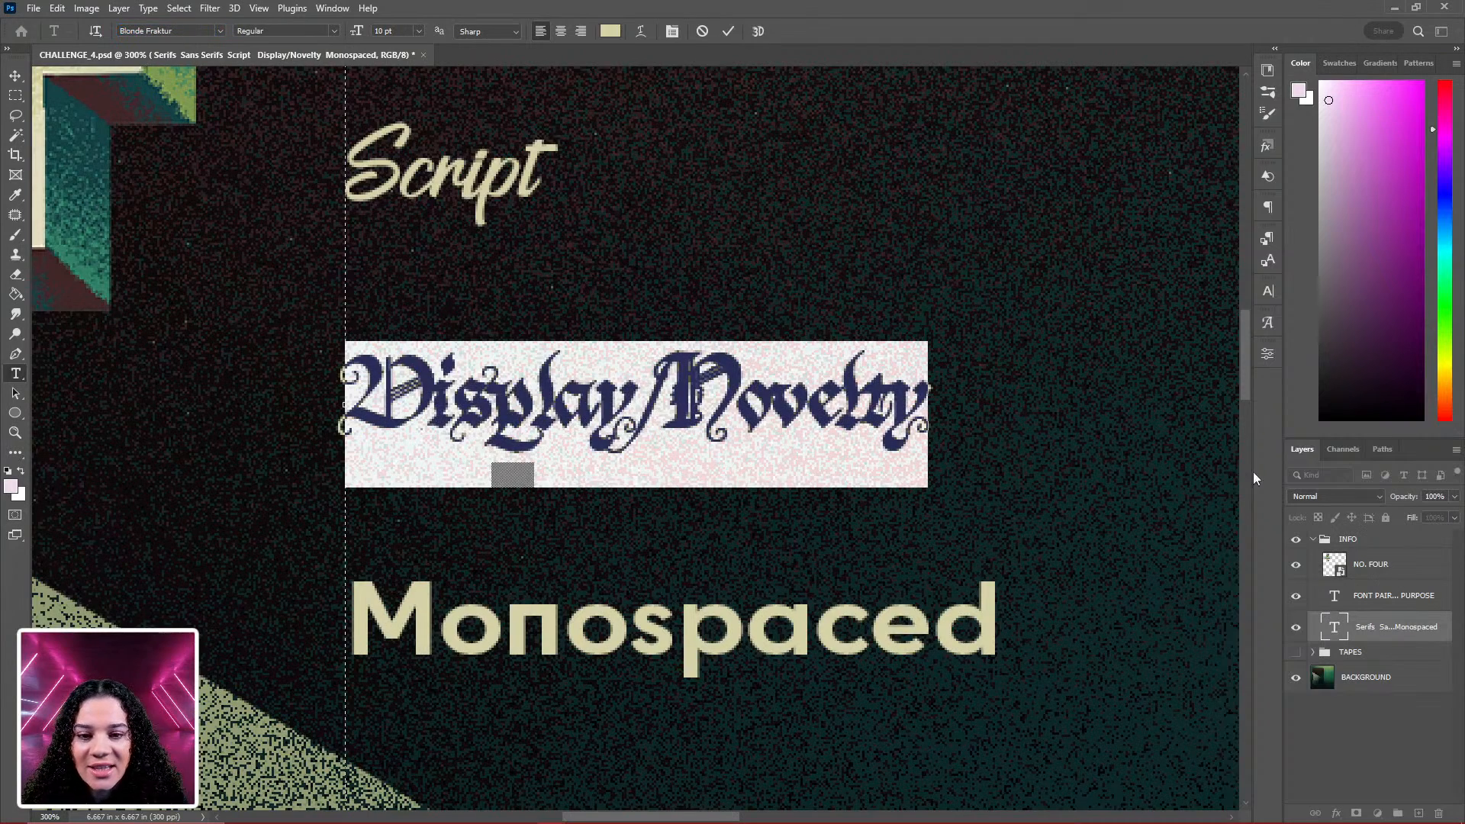
pyautogui.click(1412, 627)
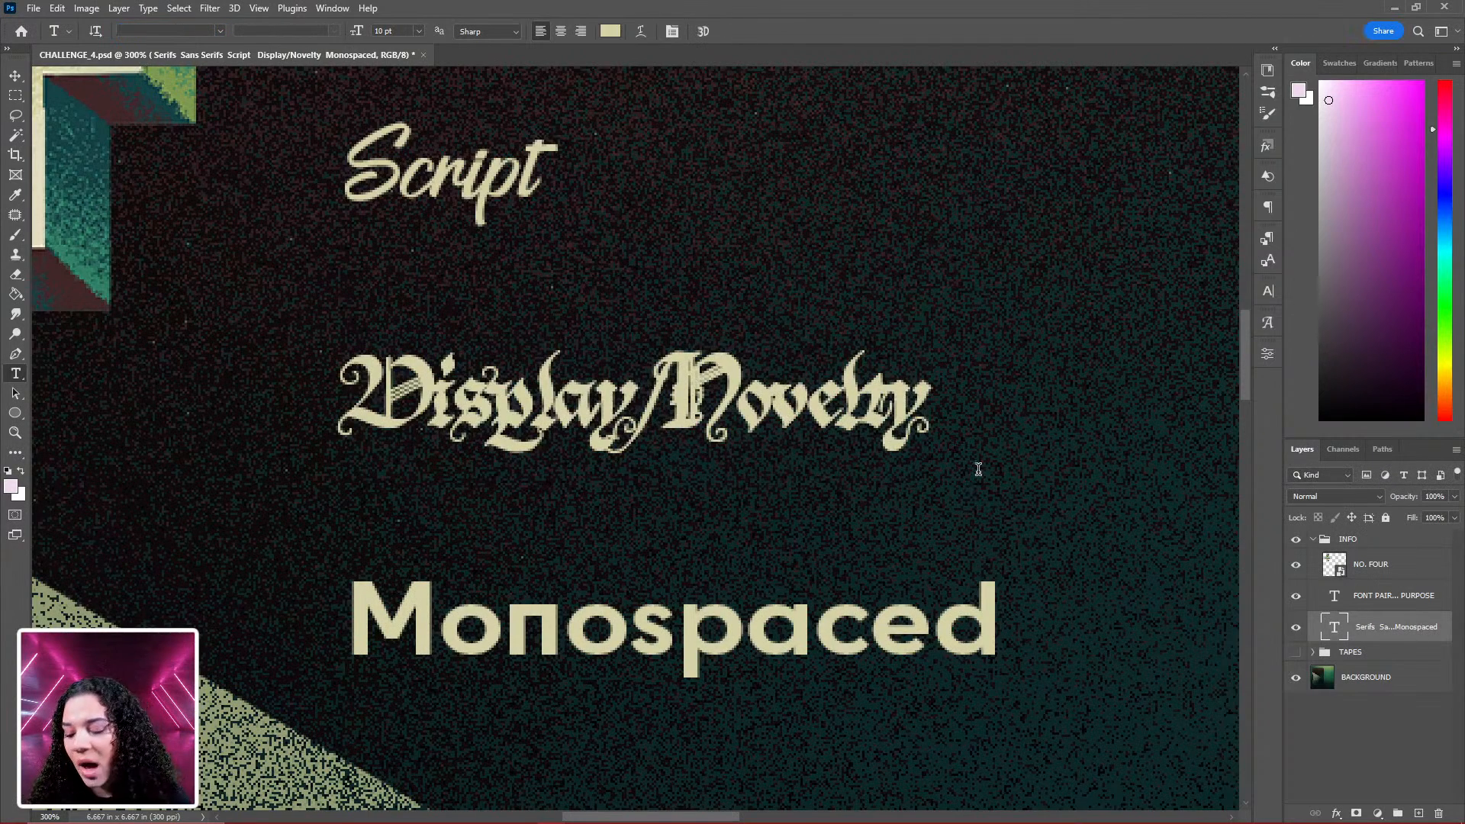
# Add a space on each side of the slash so the line reads Display / Novelty
pyautogui.click(641, 397)
pyautogui.click(685, 386)
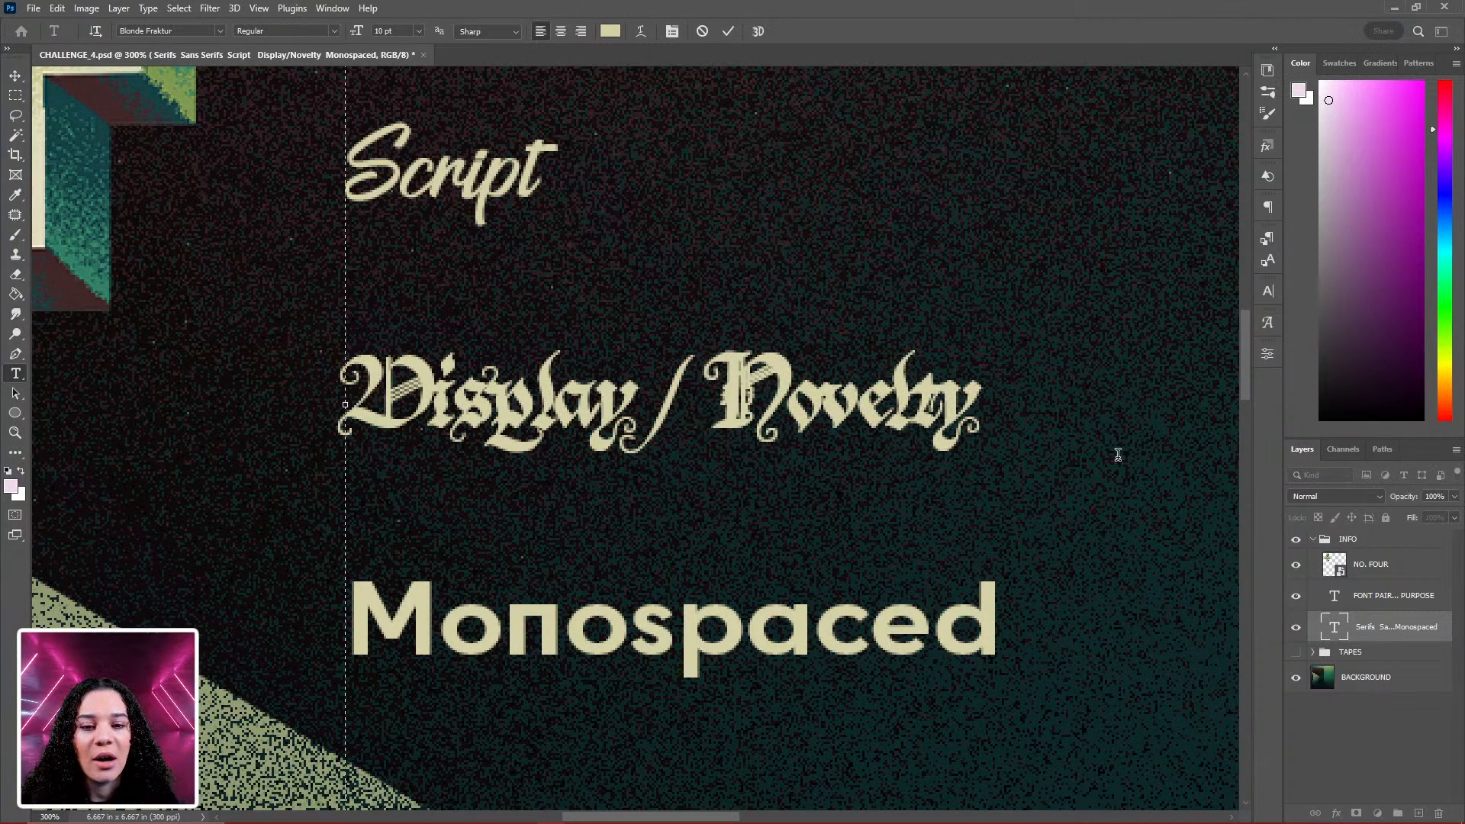
pyautogui.click(1416, 633)
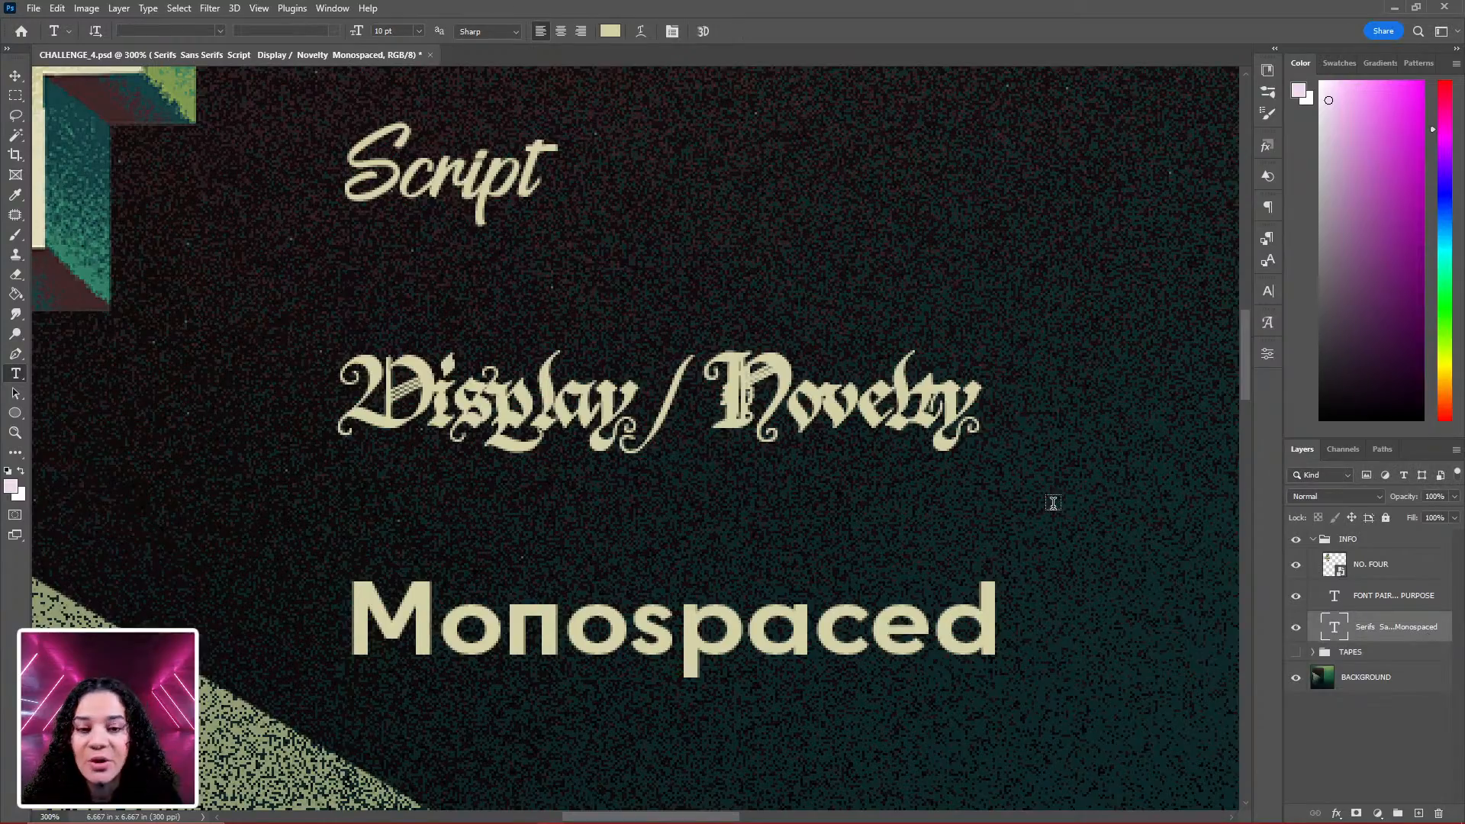
# Examine the whole list of font categories together to compare their styles
pyautogui.hotkey('ctrl', '-')
pyautogui.hotkey('ctrl', '-')
pyautogui.hotkey('ctrl', '-')
pyautogui.hotkey('ctrl', '-')
pyautogui.hotkey('ctrl', '+')
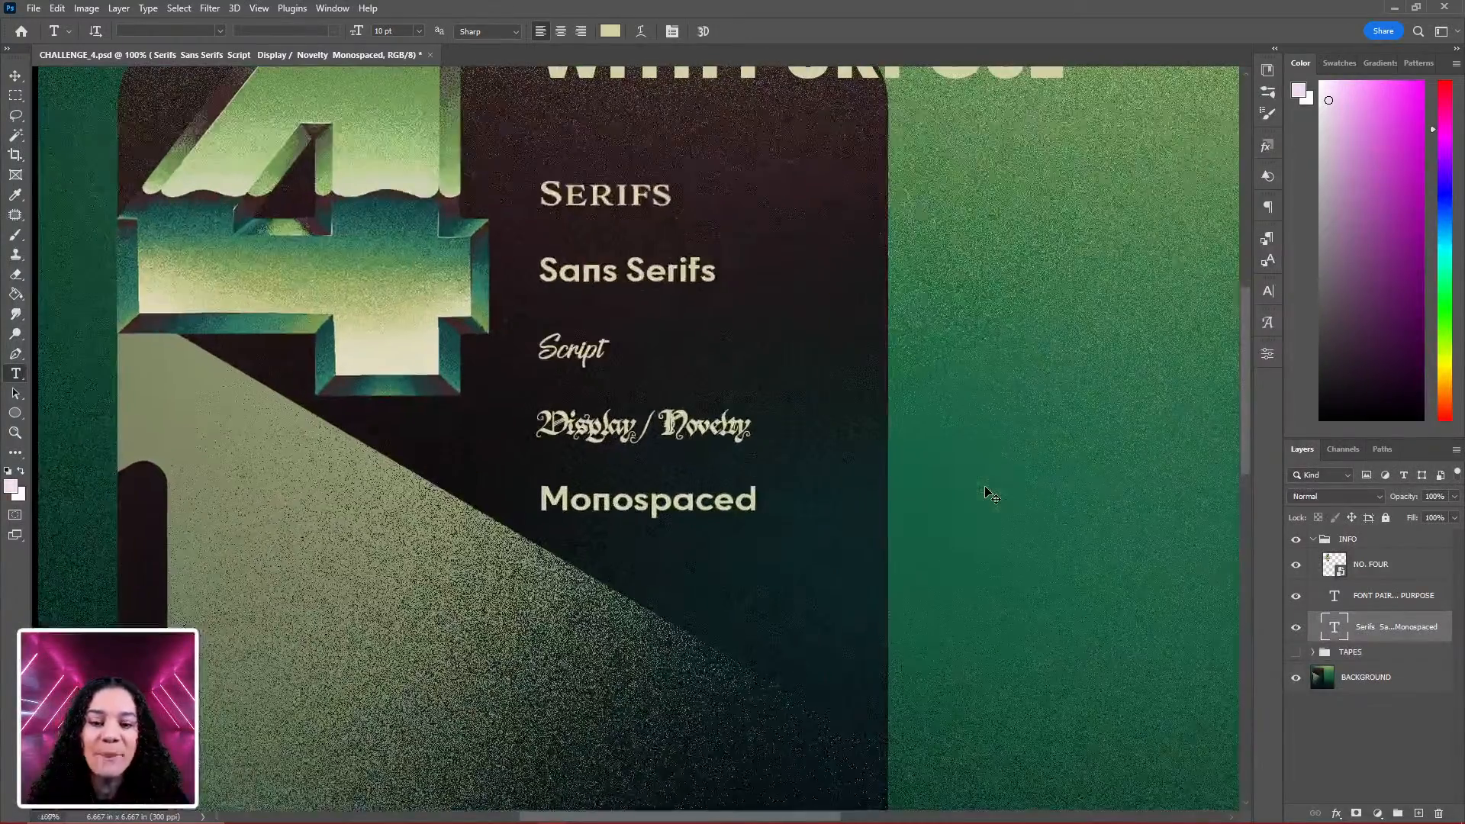
pyautogui.hotkey('ctrl', '+')
pyautogui.hotkey('ctrl', '-')
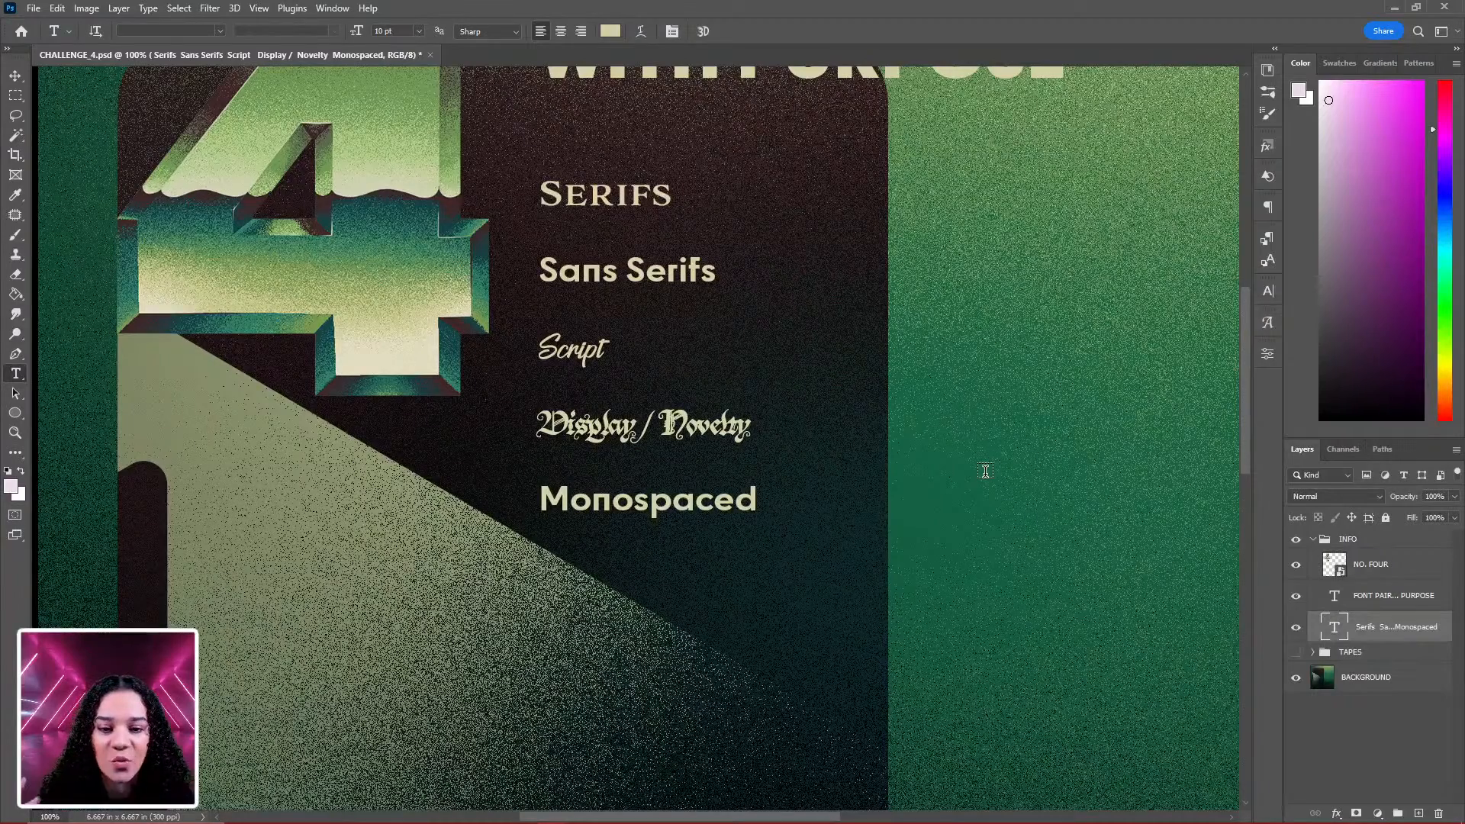
pyautogui.doubleClick(669, 498)
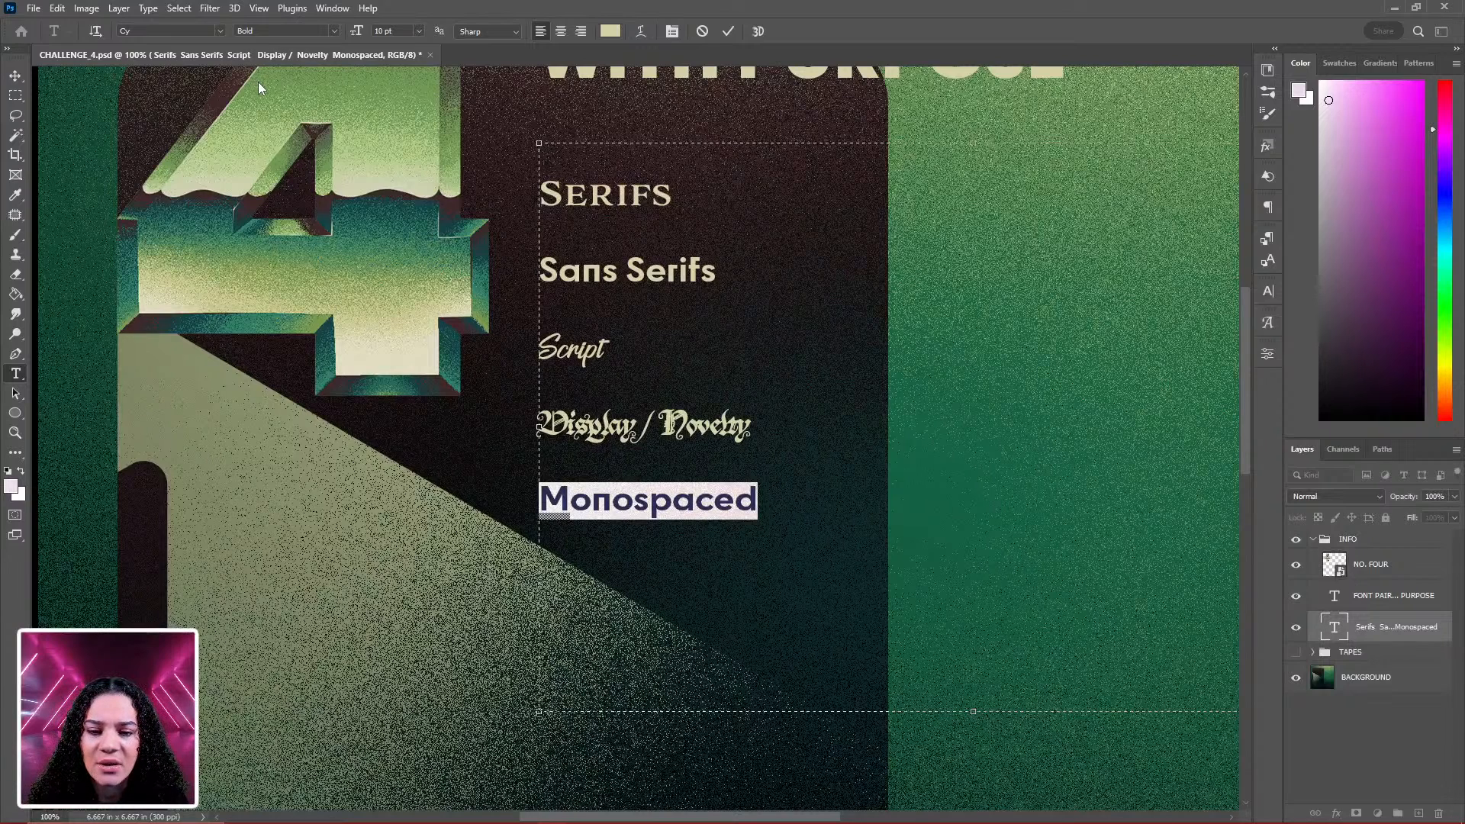
pyautogui.click(615, 502)
pyautogui.click(755, 499)
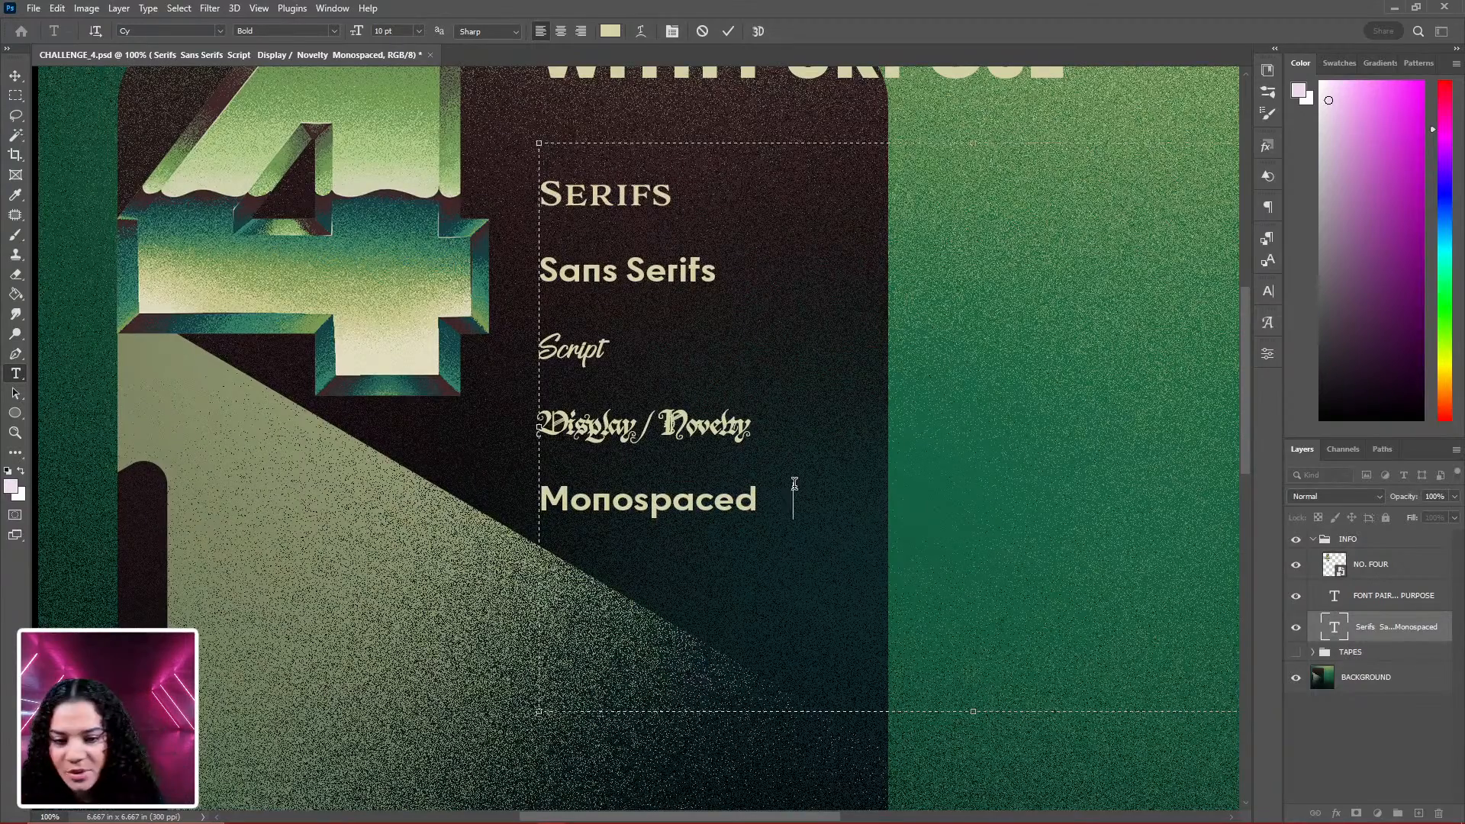
pyautogui.write('w p')
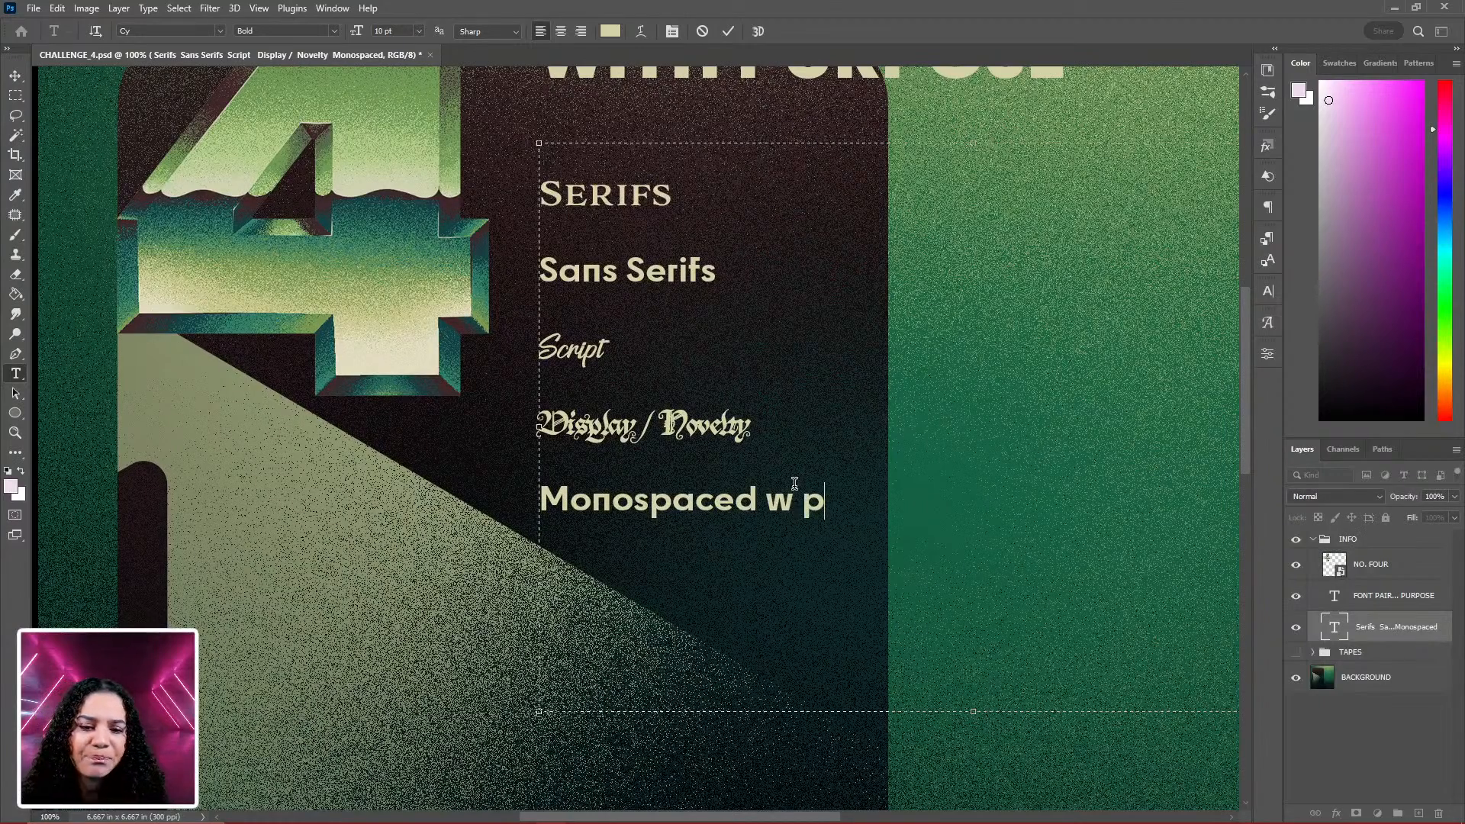
pyautogui.press('BackSpace')
pyautogui.press('BackSpace')
pyautogui.press('BackSpace')
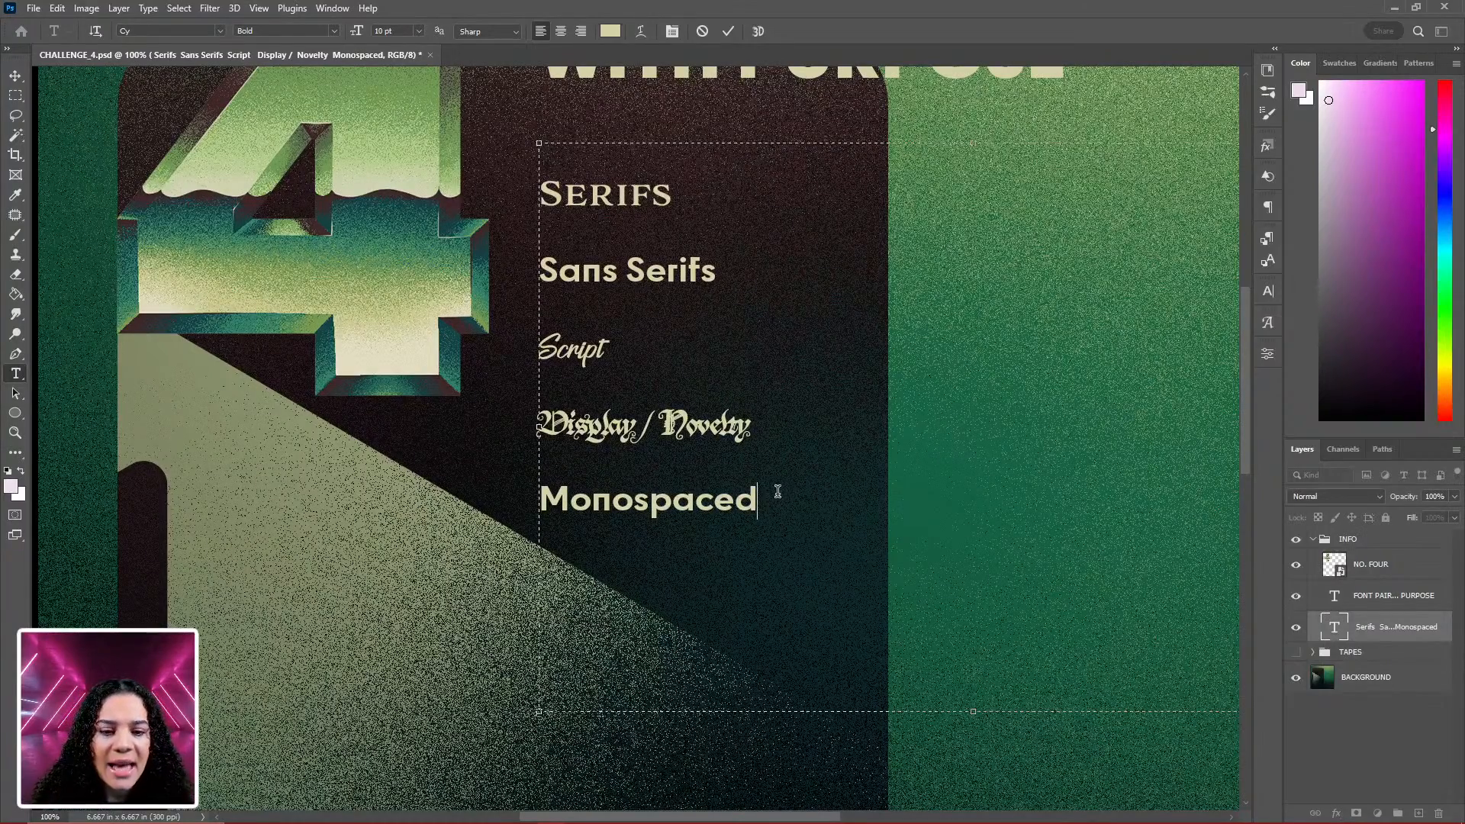
# Delete the Monospaced line from the end of the font category list
pyautogui.moveTo(764, 501); pyautogui.dragTo(538, 500)
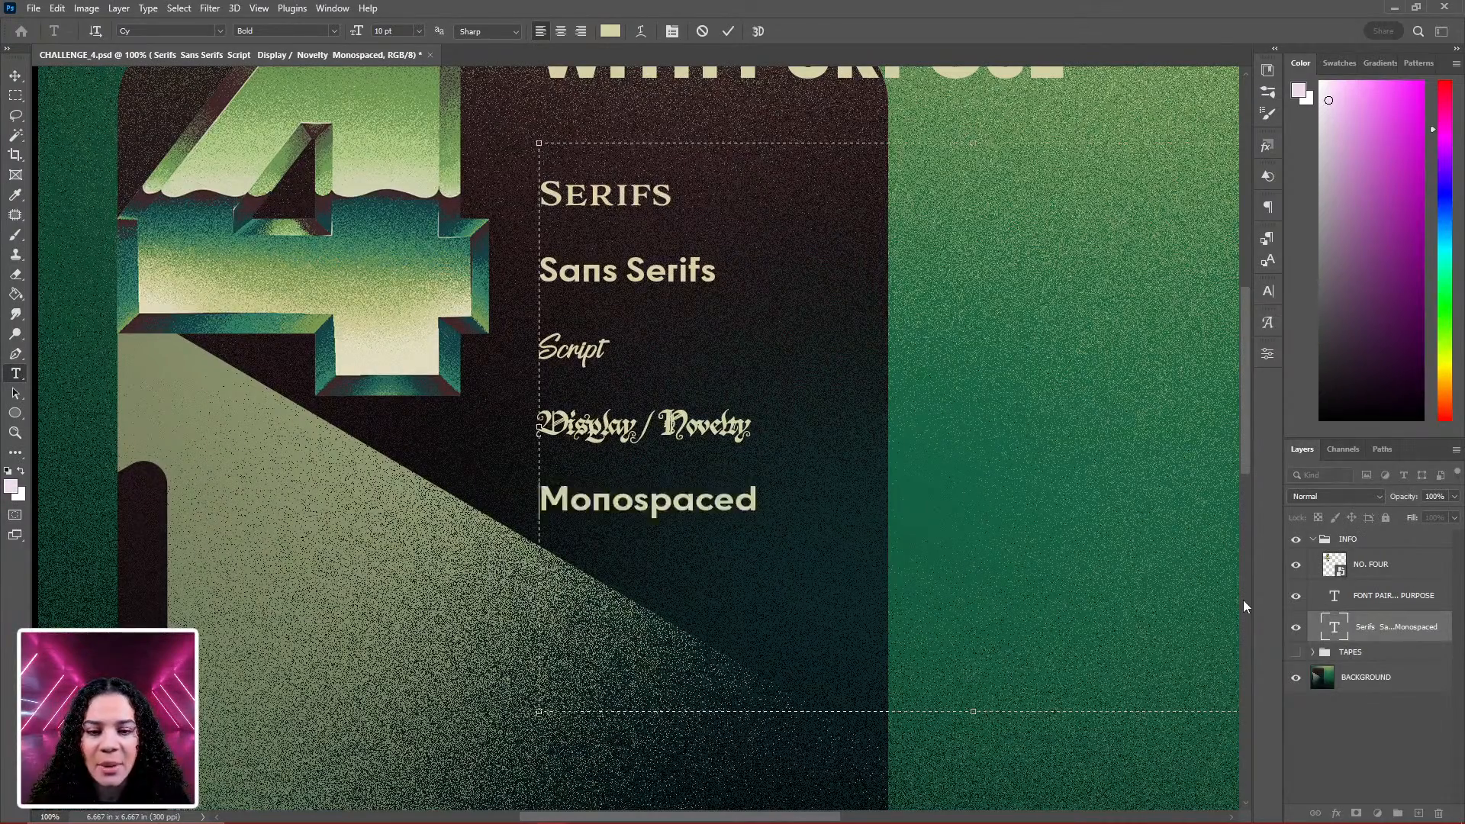
pyautogui.press('BackSpace')
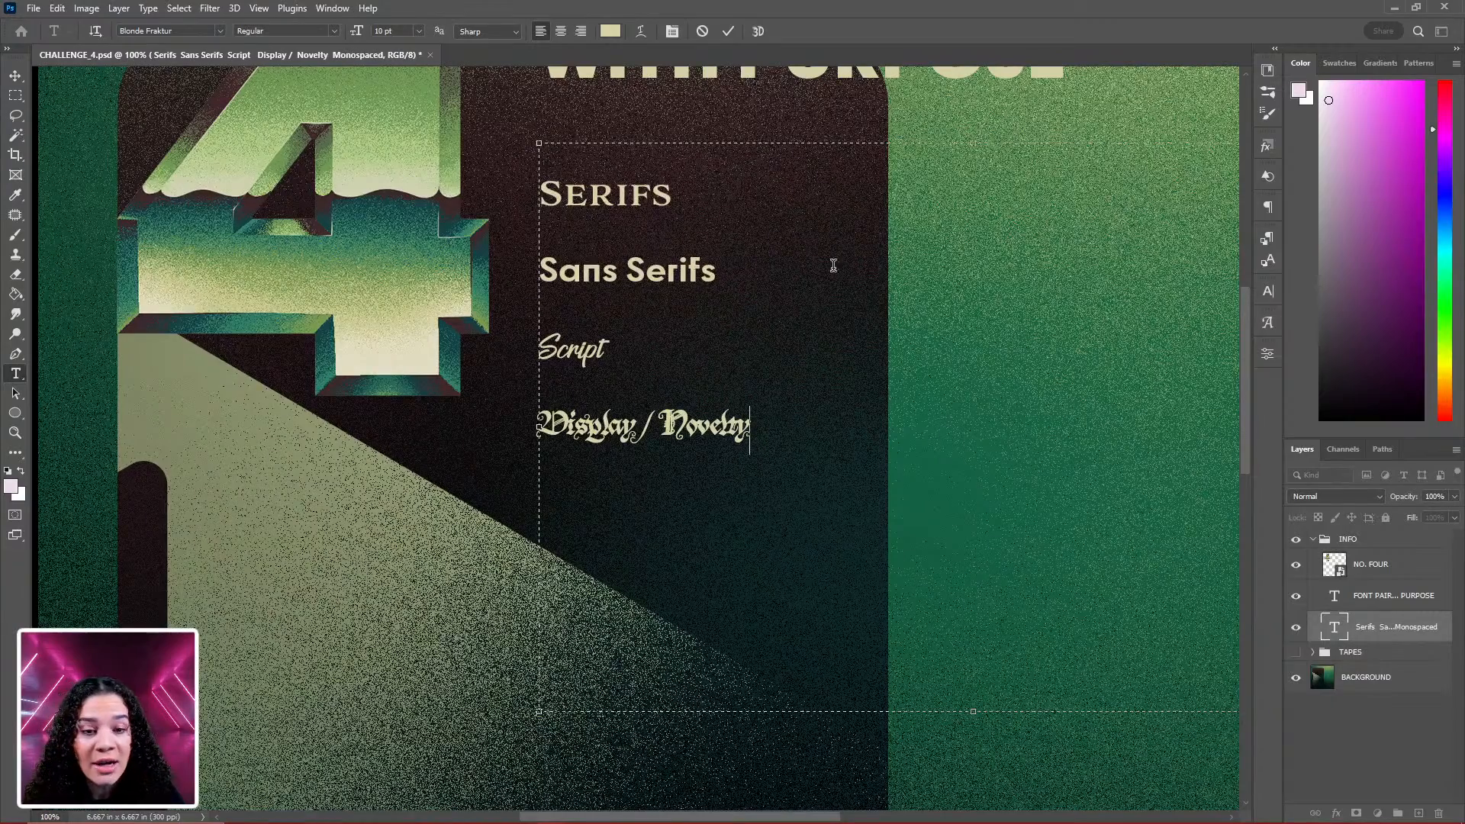
# Add the line "- Paired well with Sans Serifs" directly beneath the Serifs heading and commit the text edit
pyautogui.click(1416, 635)
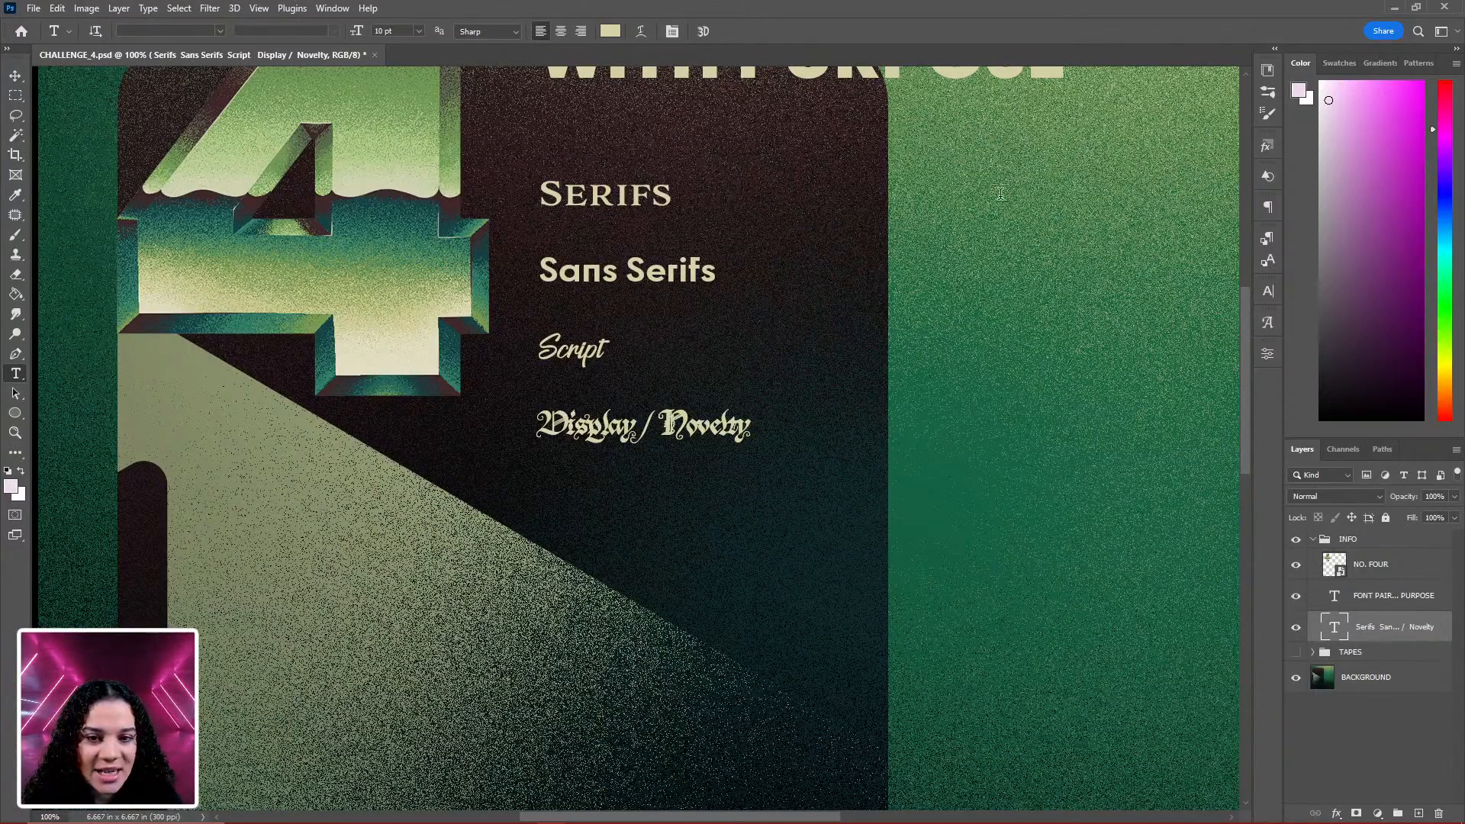
pyautogui.click(671, 197)
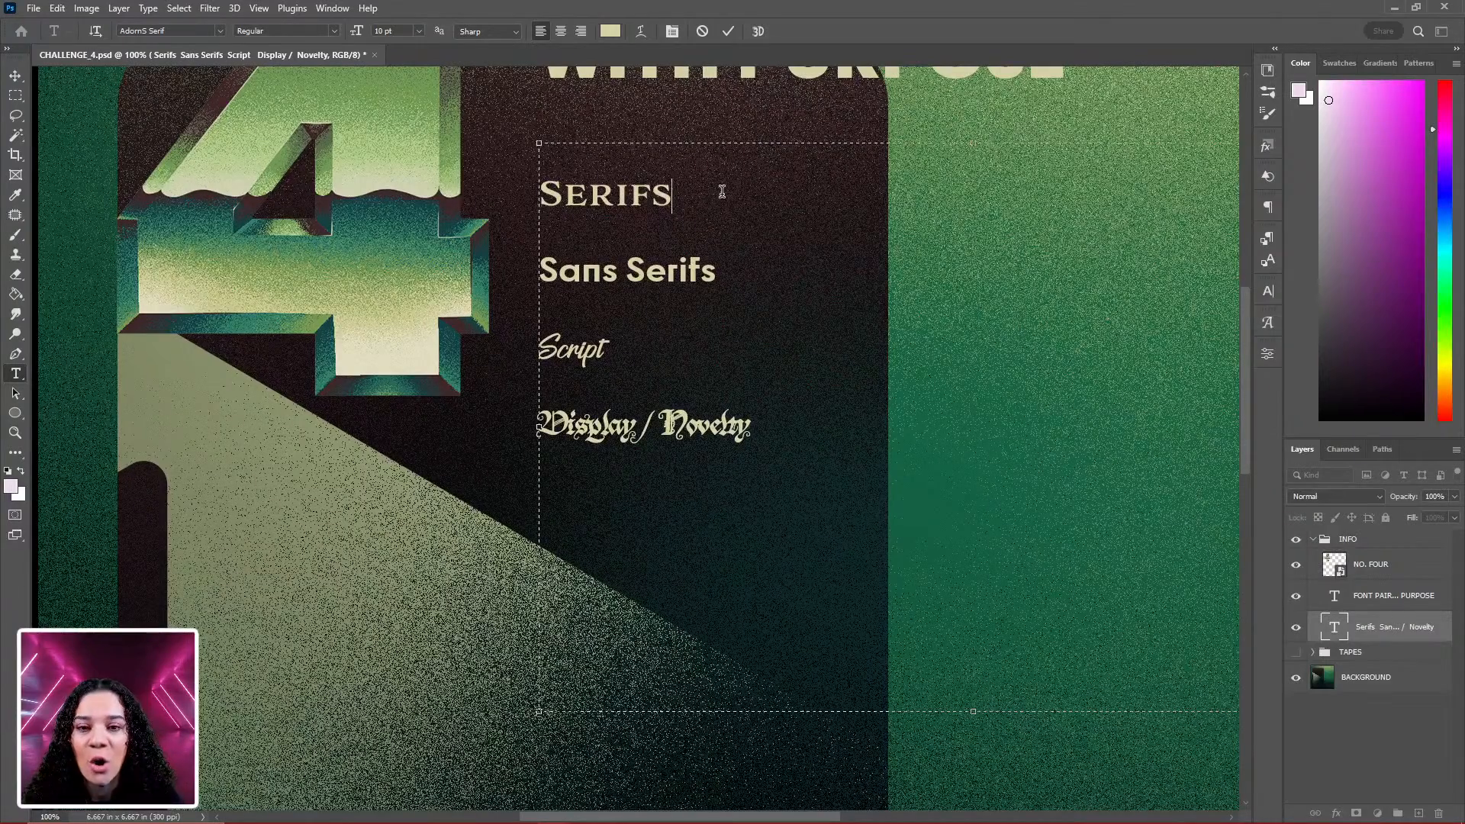
pyautogui.press('Return')
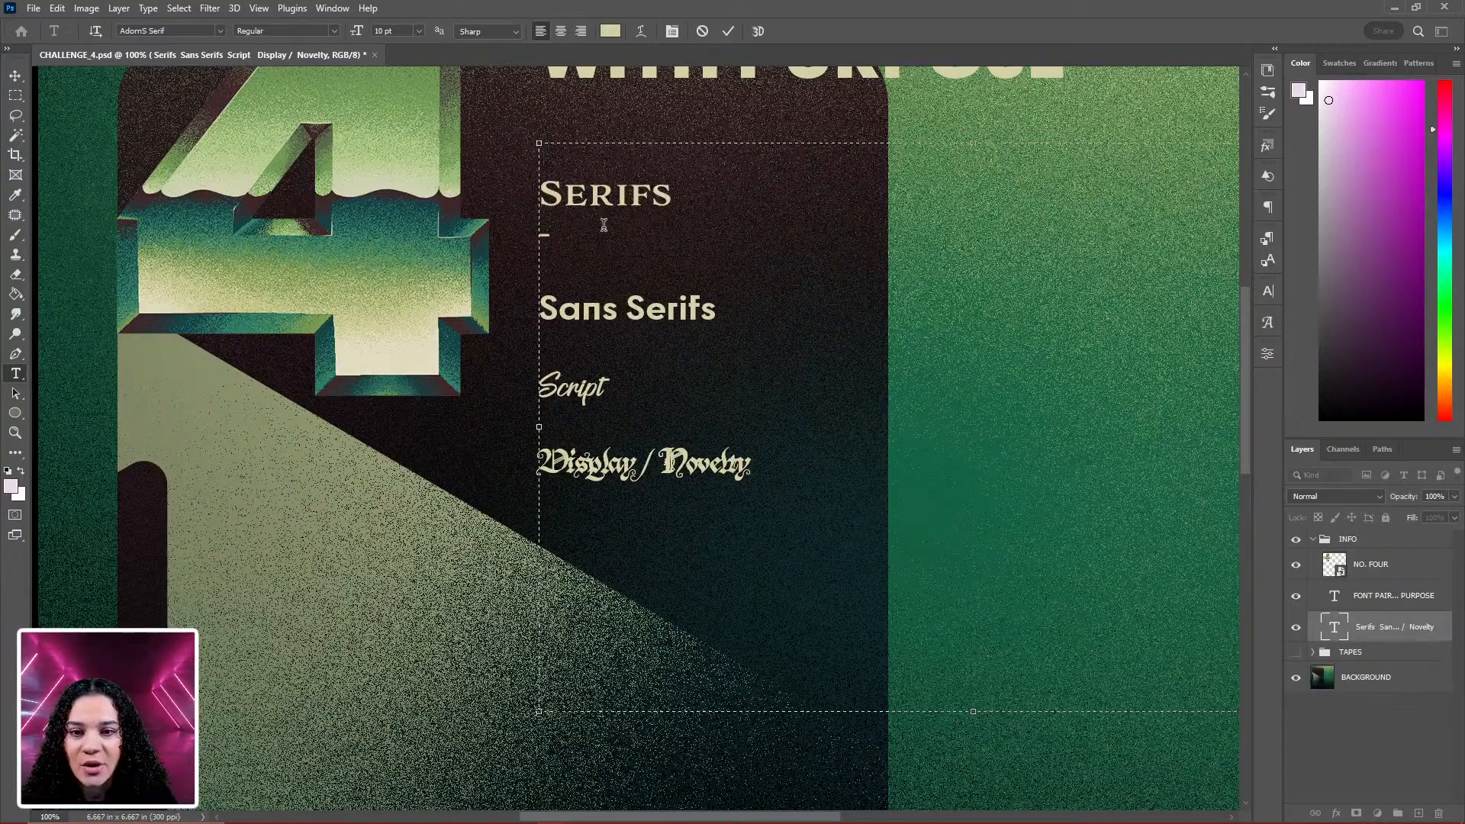
pyautogui.write('-')
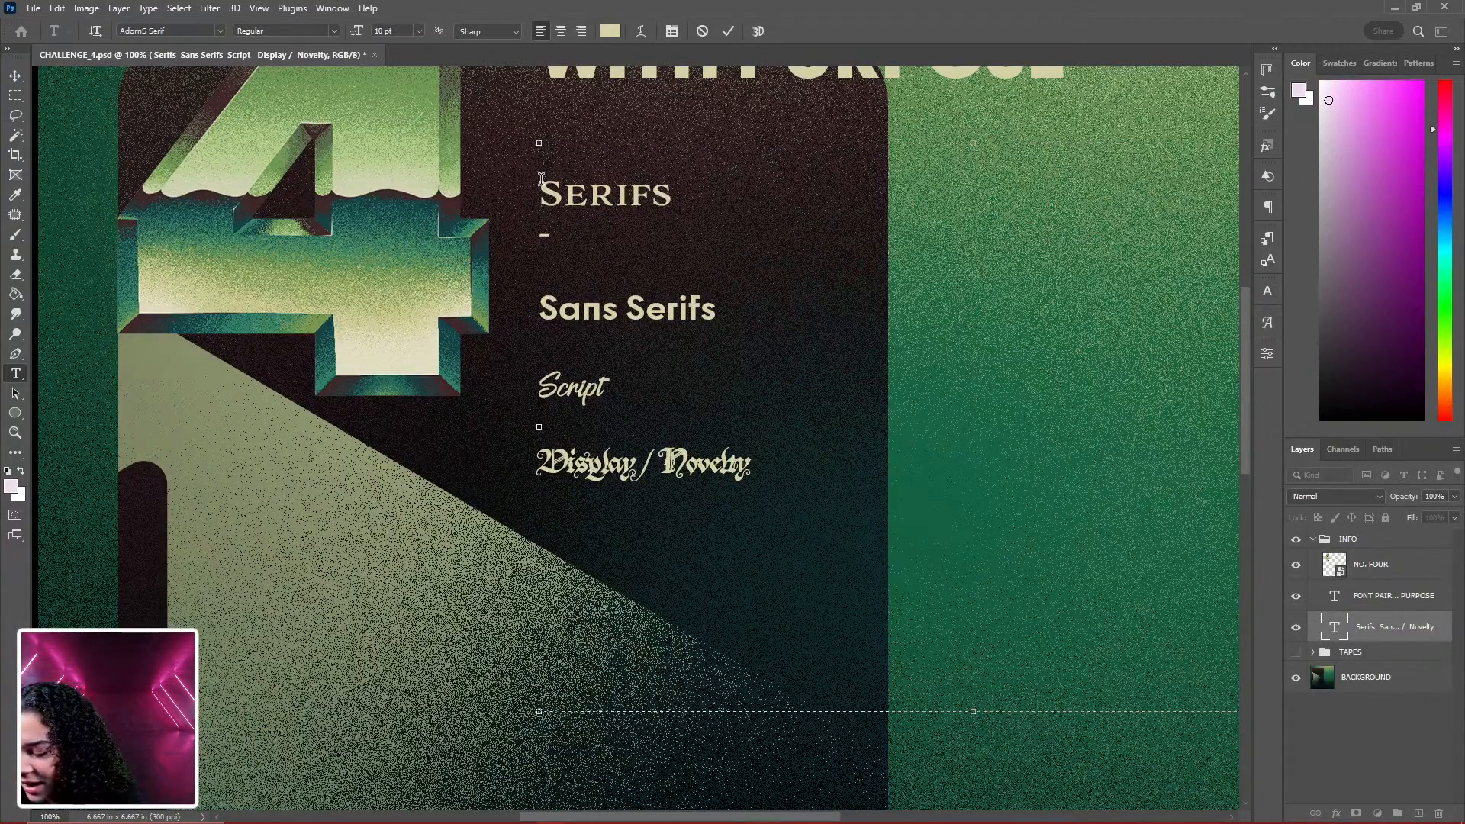
pyautogui.write(' Paired we ')
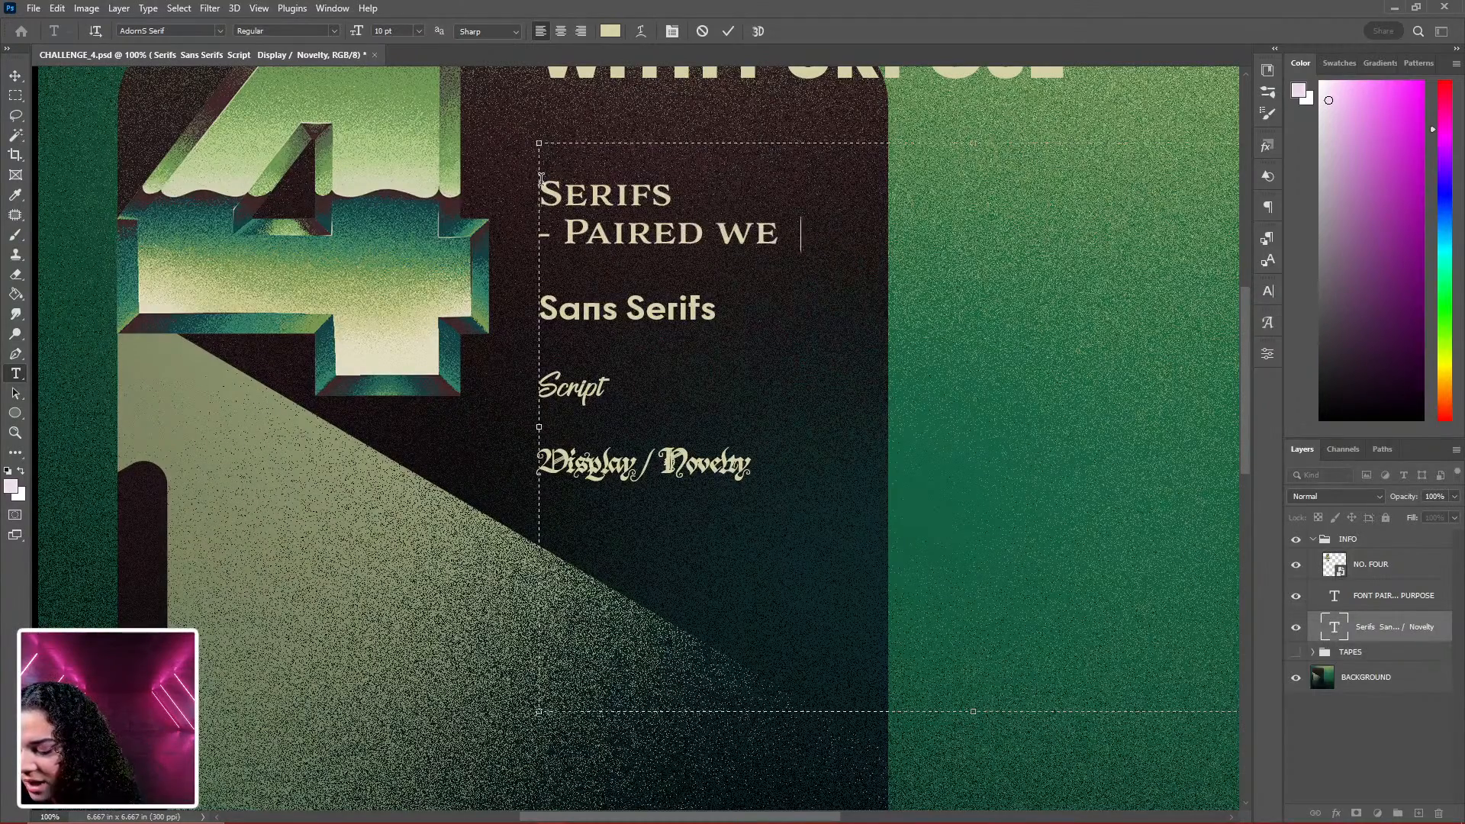
pyautogui.write('ll with sd')
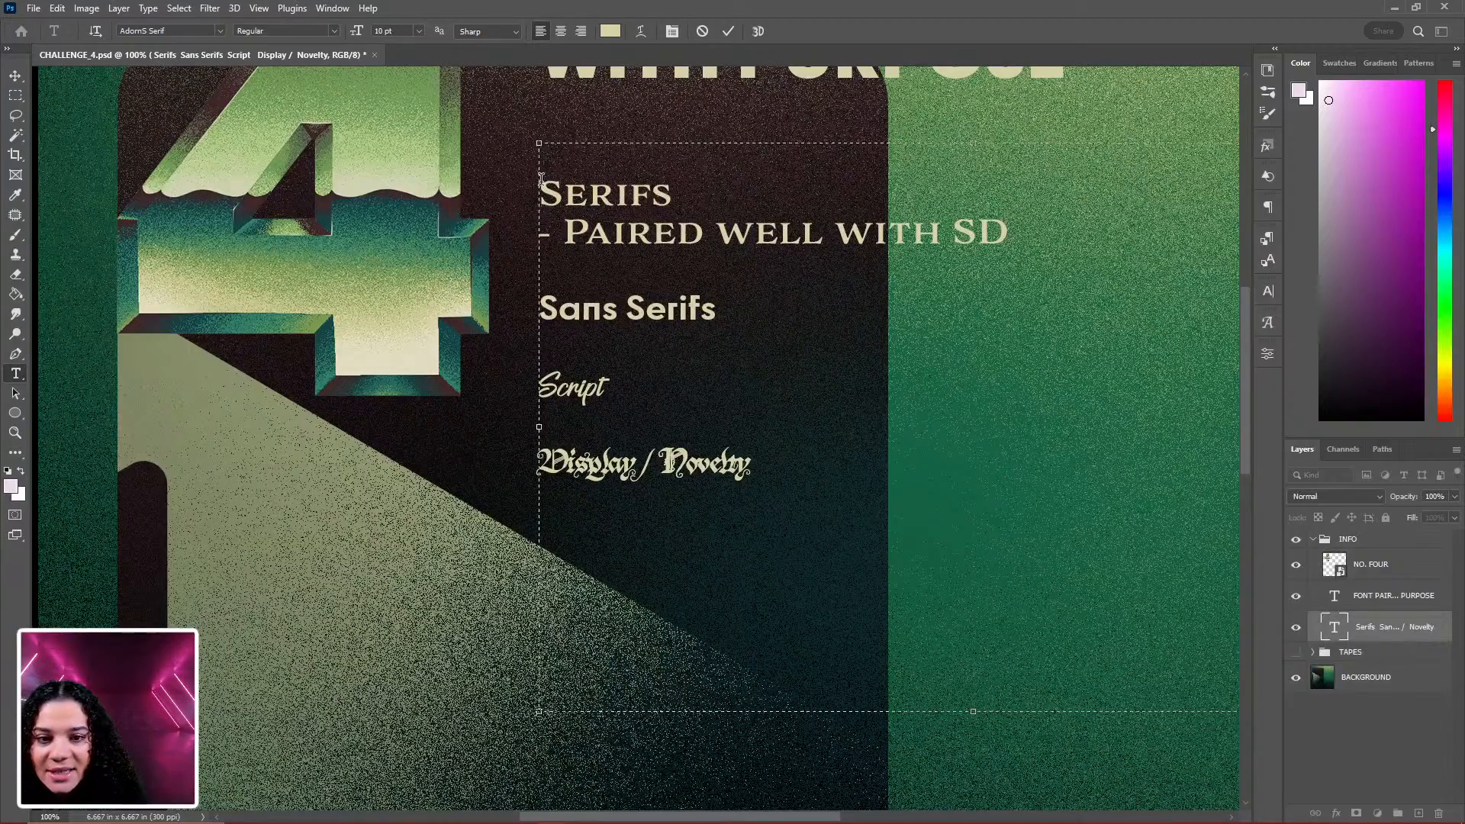
pyautogui.press('BackSpace')
pyautogui.write('an')
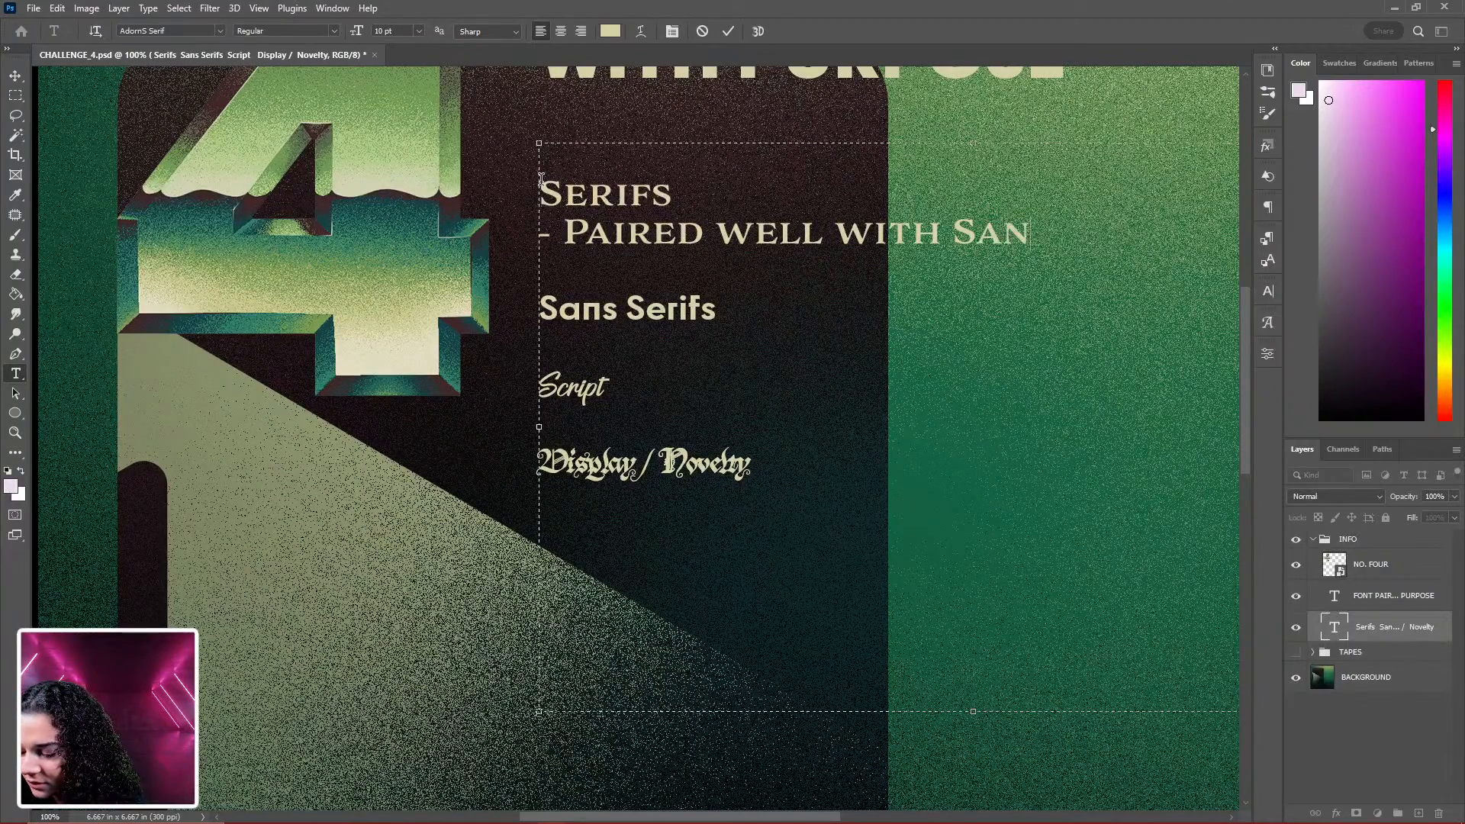
pyautogui.write('s Serif')
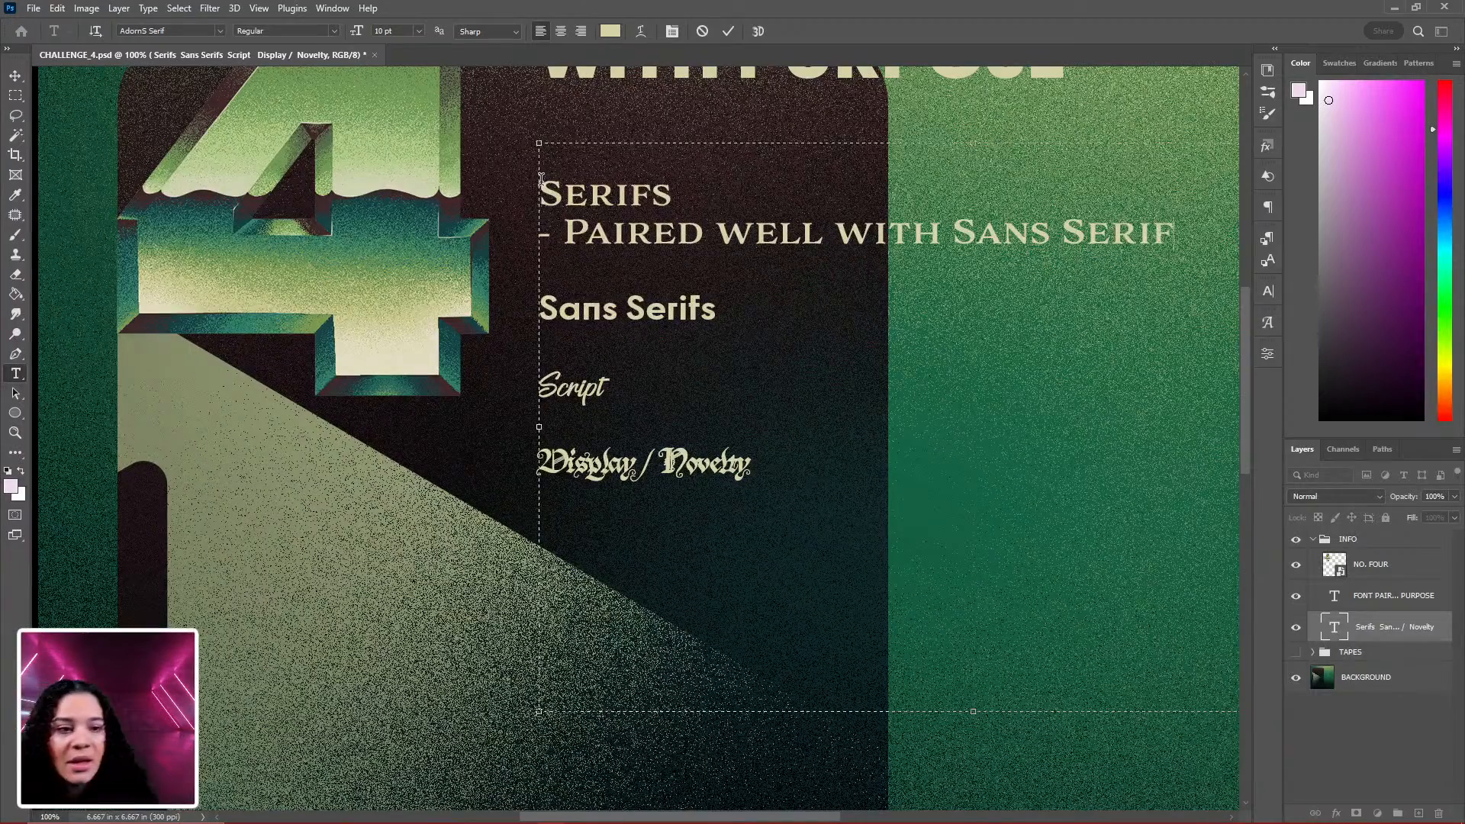
pyautogui.write('s')
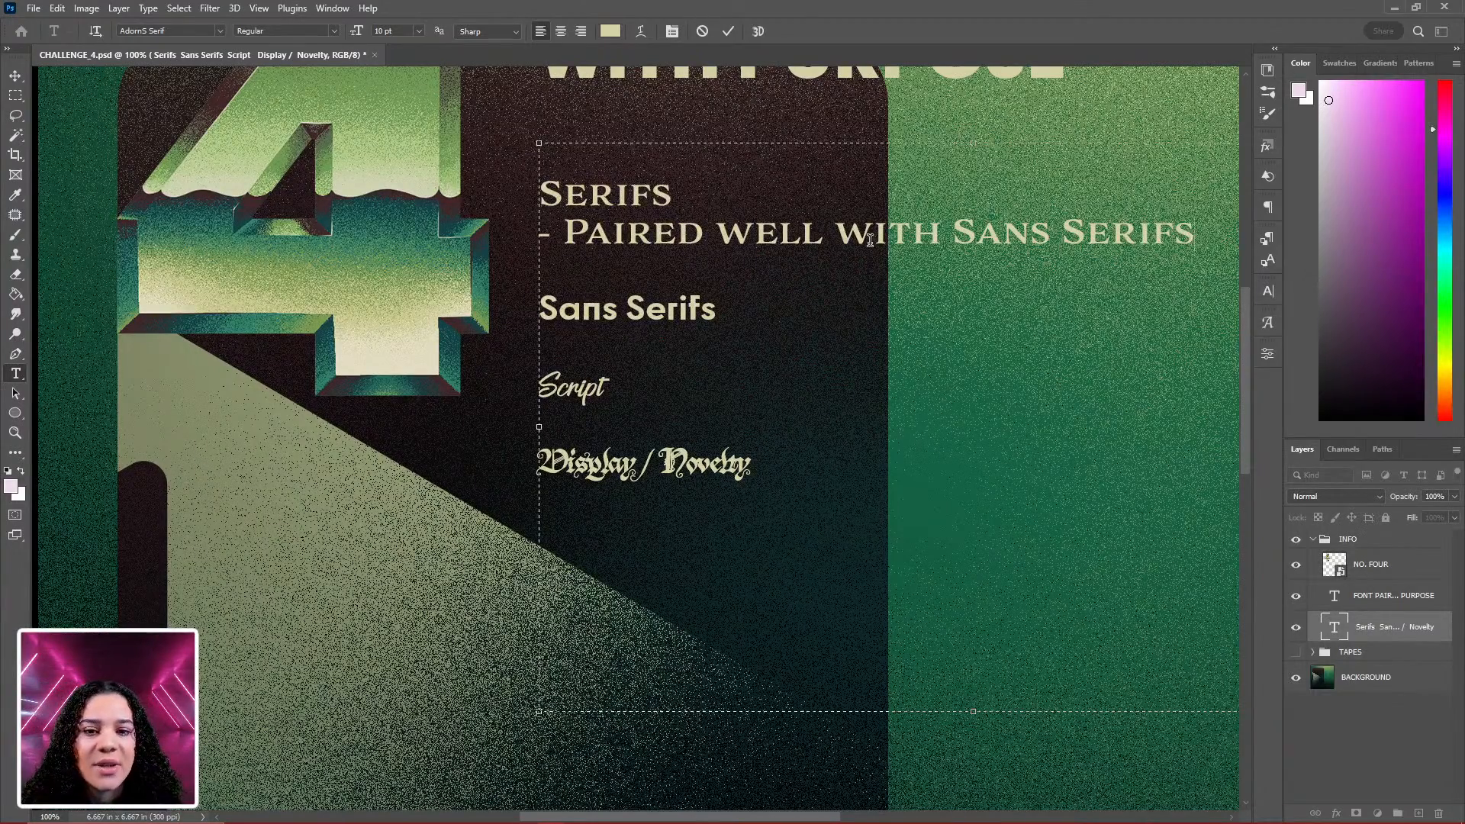
pyautogui.click(1401, 629)
# Move the whole font category text block down and left so it sits beneath the number 4 graphic
pyautogui.hotkey('ctrl', 't')
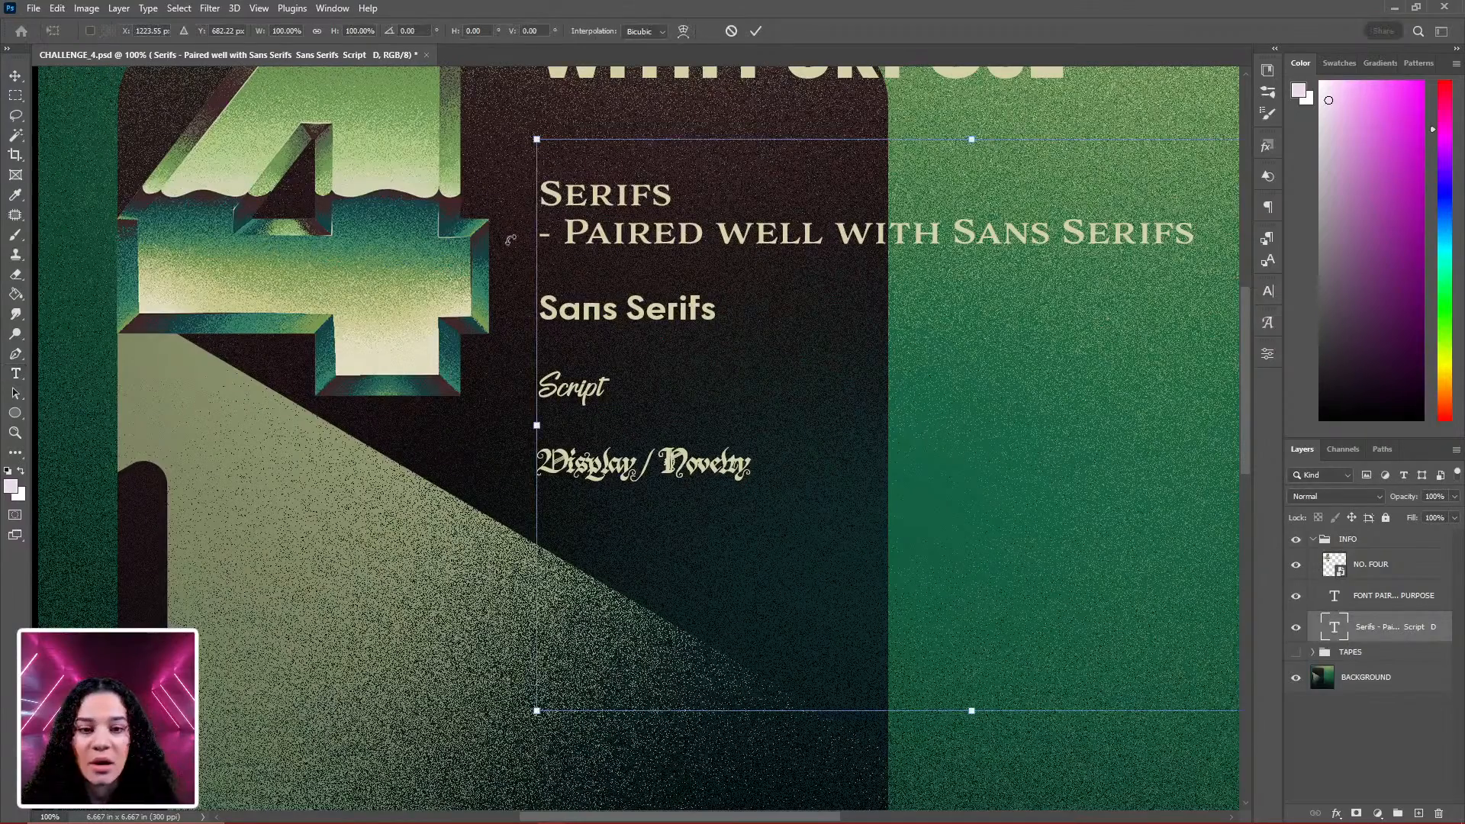
pyautogui.moveTo(757, 296); pyautogui.dragTo(419, 502)
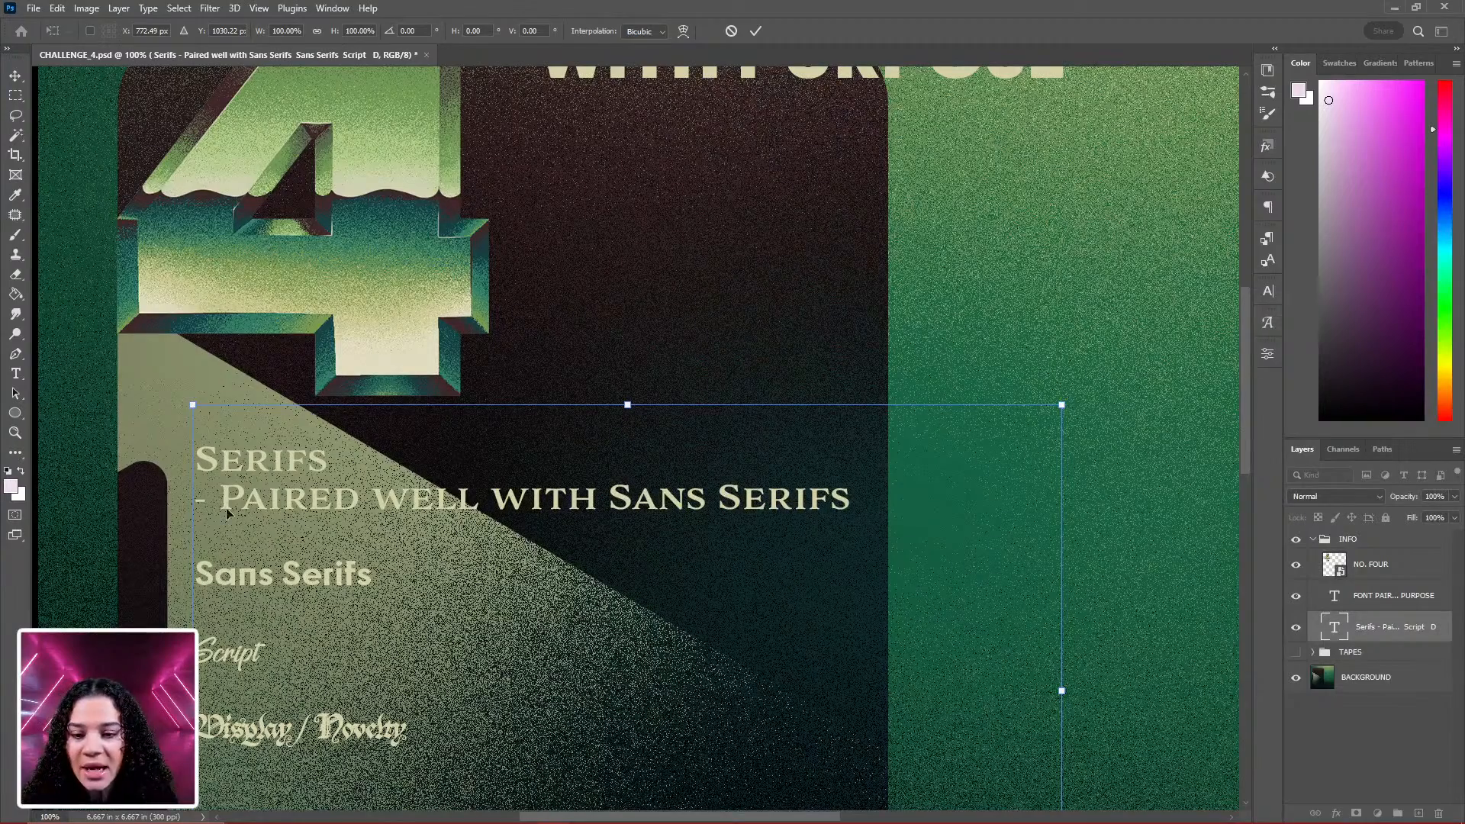
pyautogui.press('Return')
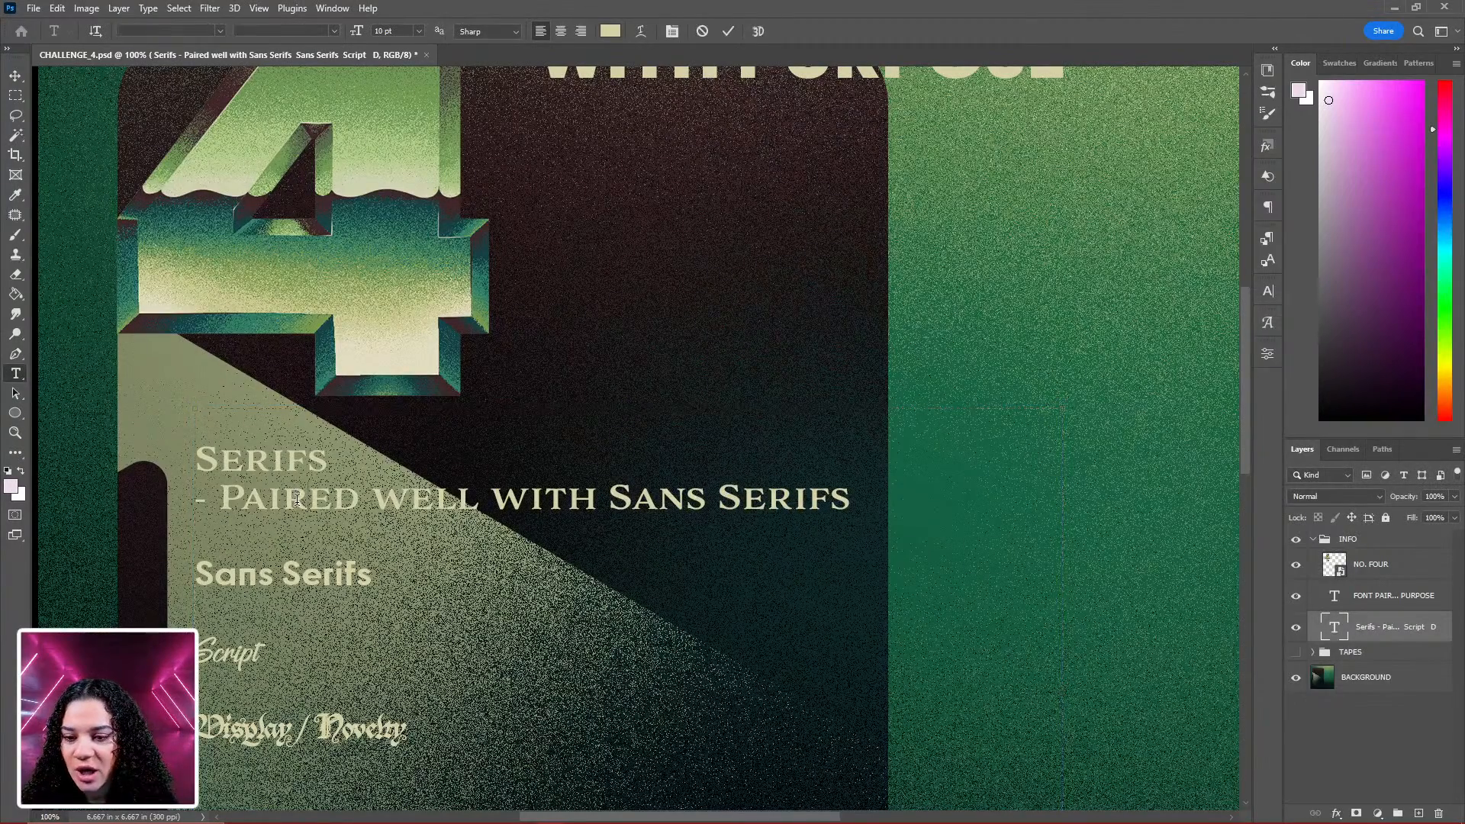
# Recolour all text in the font category list with the light cream sampled from the lower part of the 4 graphic
pyautogui.click(200, 460)
pyautogui.hotkey('ctrl', 'a')
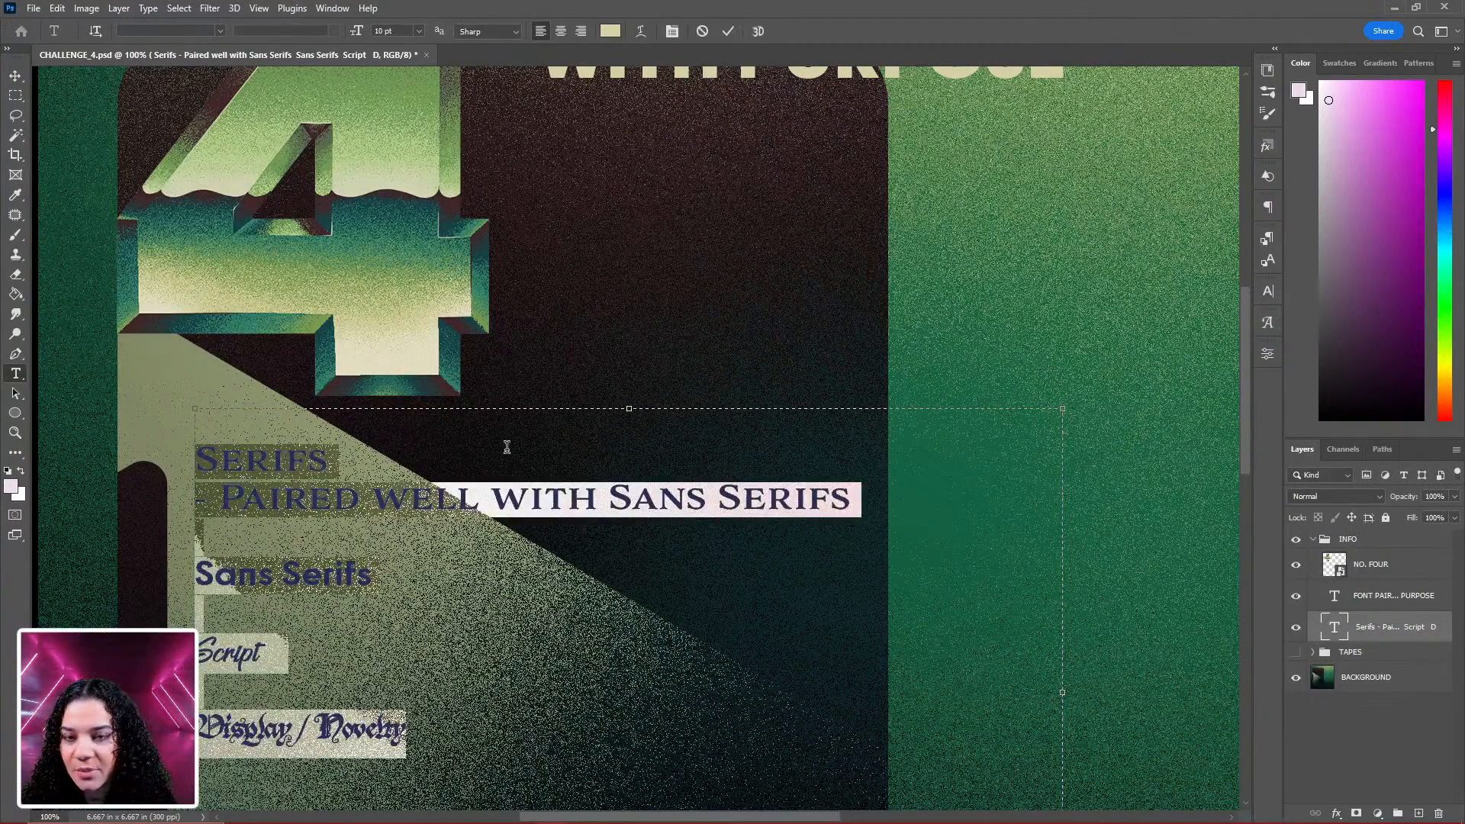
pyautogui.click(610, 30)
pyautogui.click(410, 364)
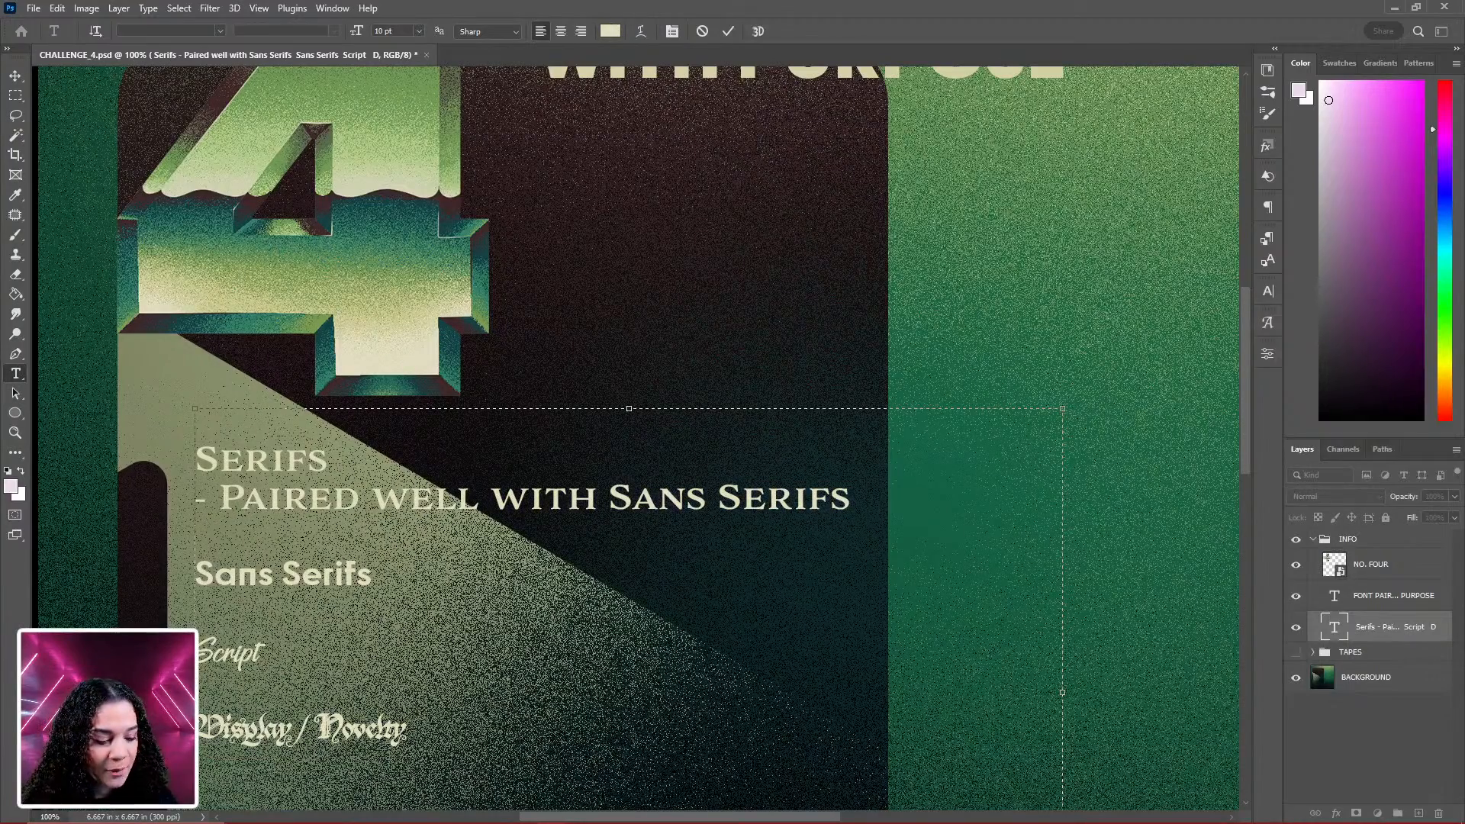
pyautogui.press('Return')
pyautogui.click(1405, 637)
pyautogui.moveTo(462, 469); pyautogui.dragTo(515, 248)
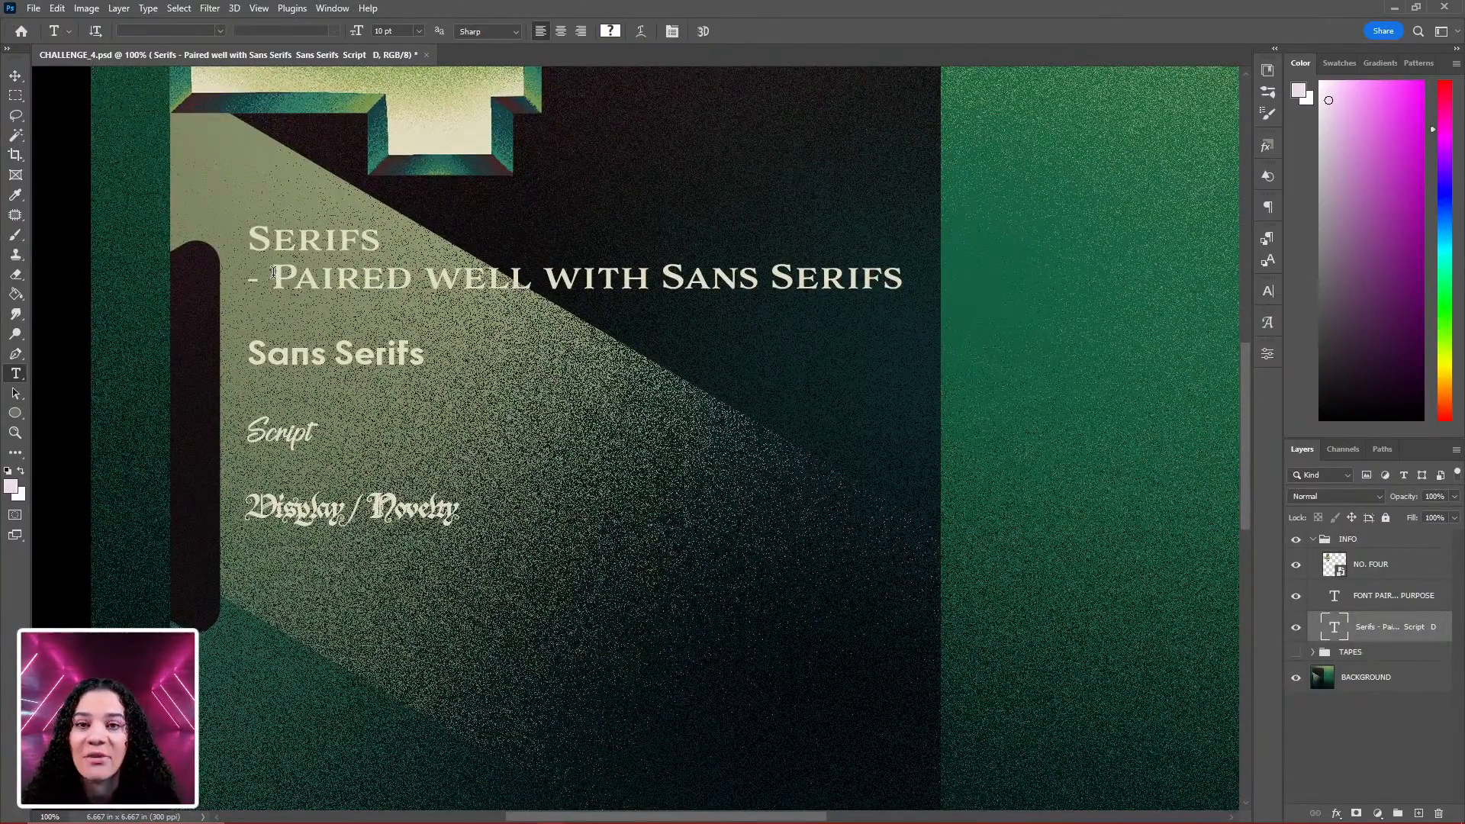
pyautogui.moveTo(273, 272); pyautogui.dragTo(924, 270)
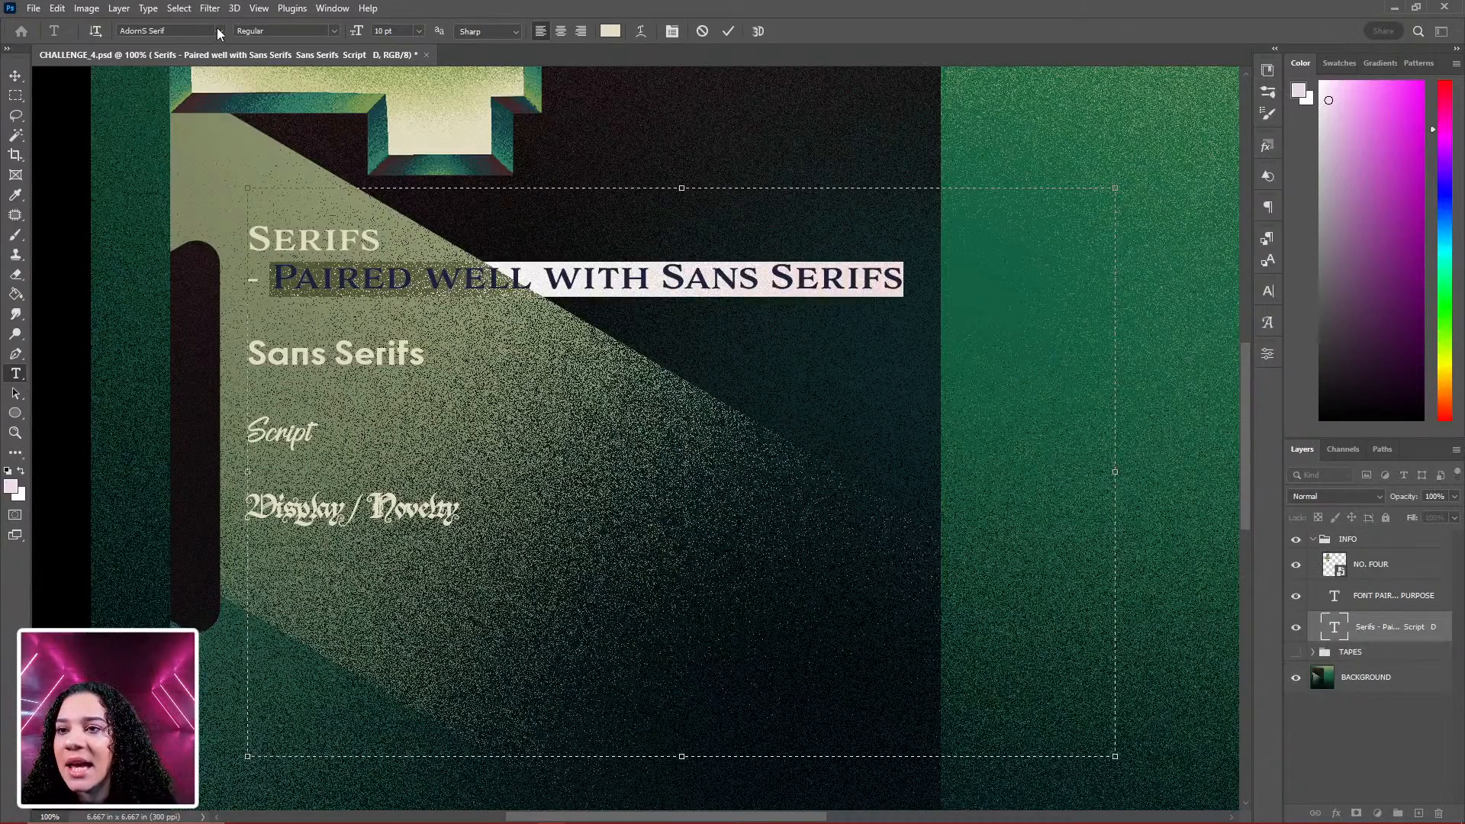
pyautogui.click(219, 31)
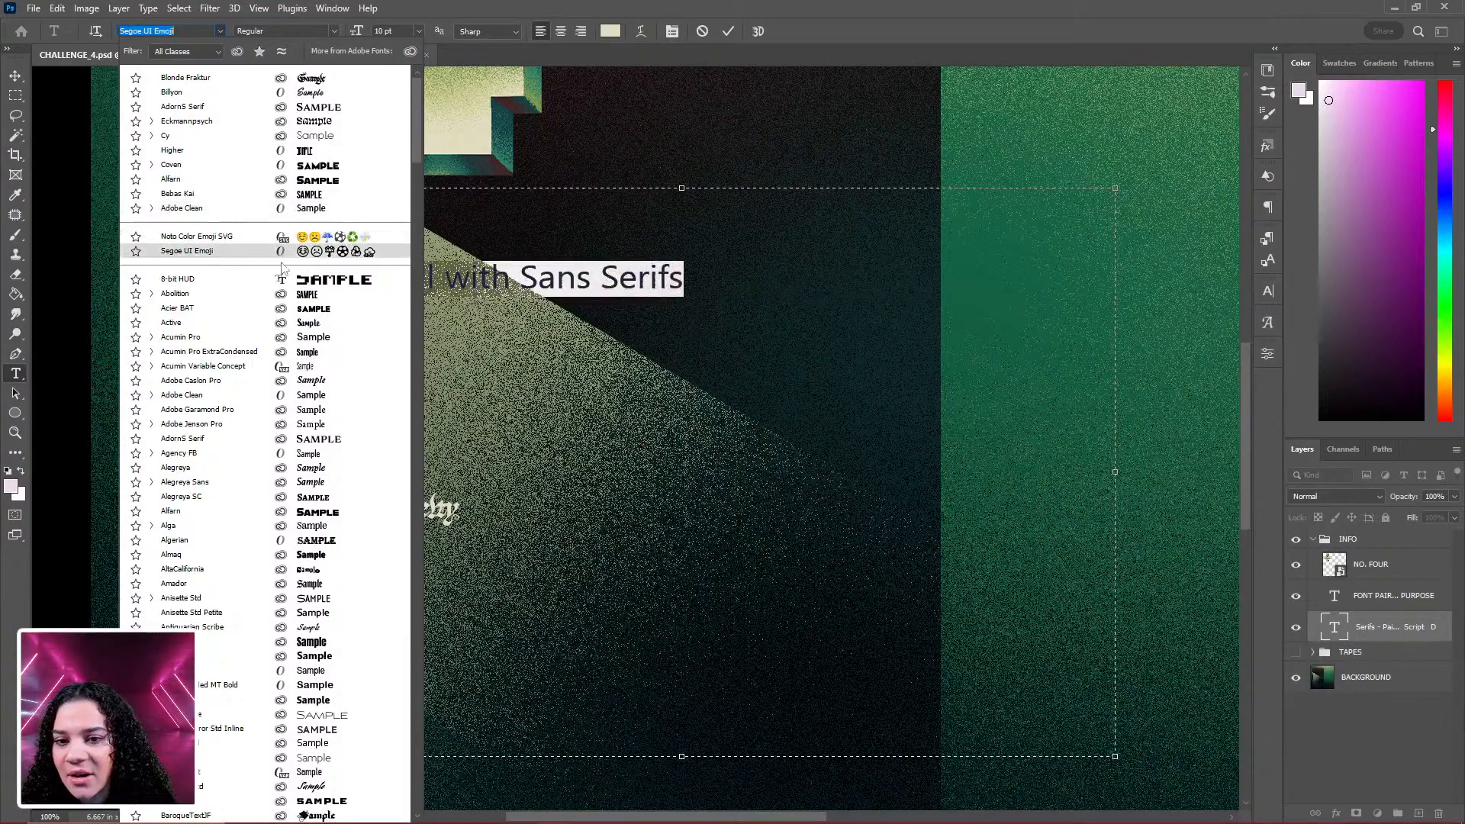
pyautogui.press('Up')
pyautogui.press('Up')
pyautogui.press('Up')
pyautogui.press('Up')
pyautogui.press('Up')
pyautogui.press('Up')
pyautogui.press('Up')
pyautogui.press('Up')
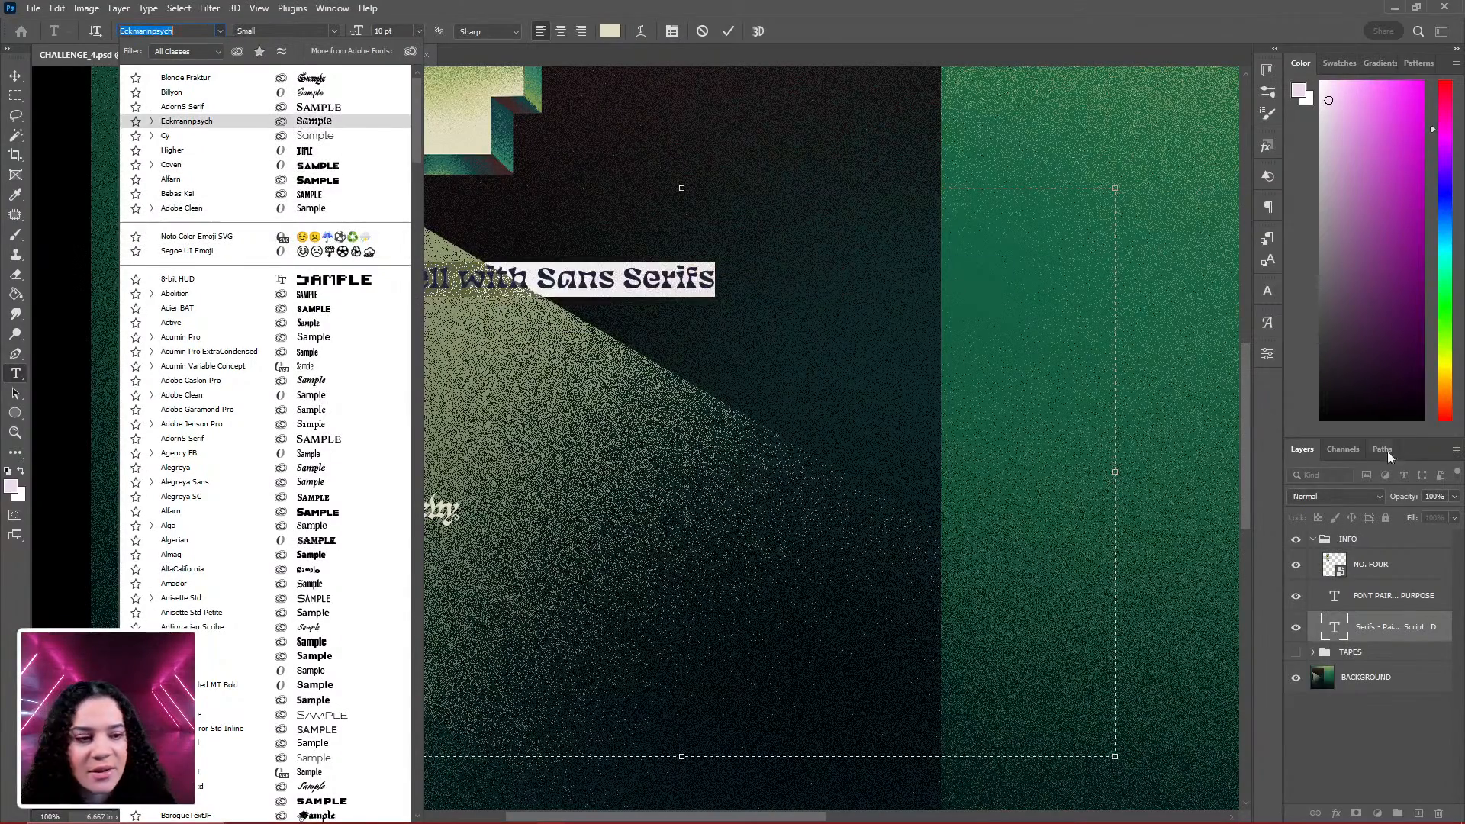
pyautogui.press('Escape')
pyautogui.press('BackSpace')
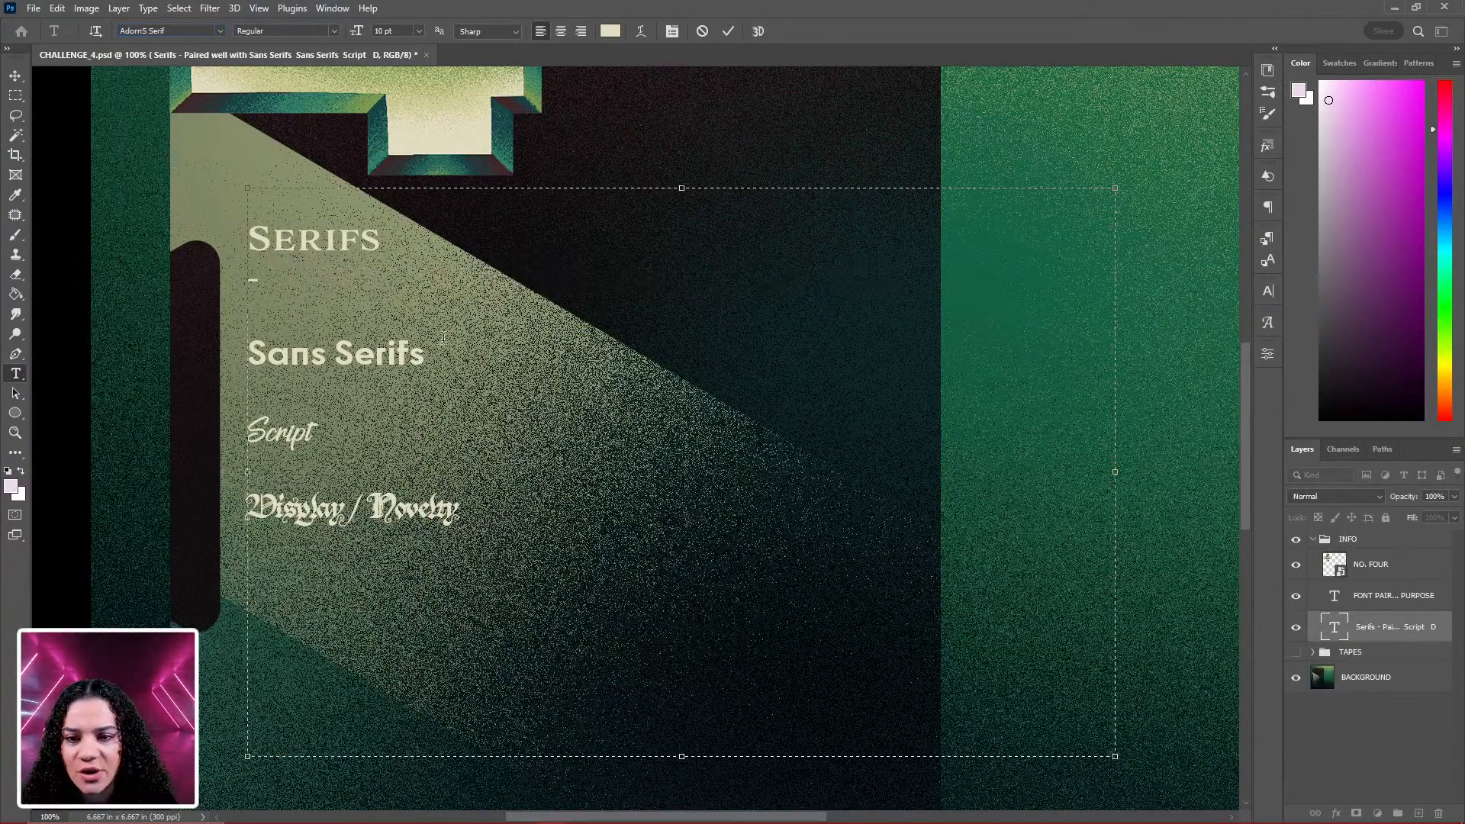
pyautogui.hotkey('ctrl', 'z')
pyautogui.press('Escape')
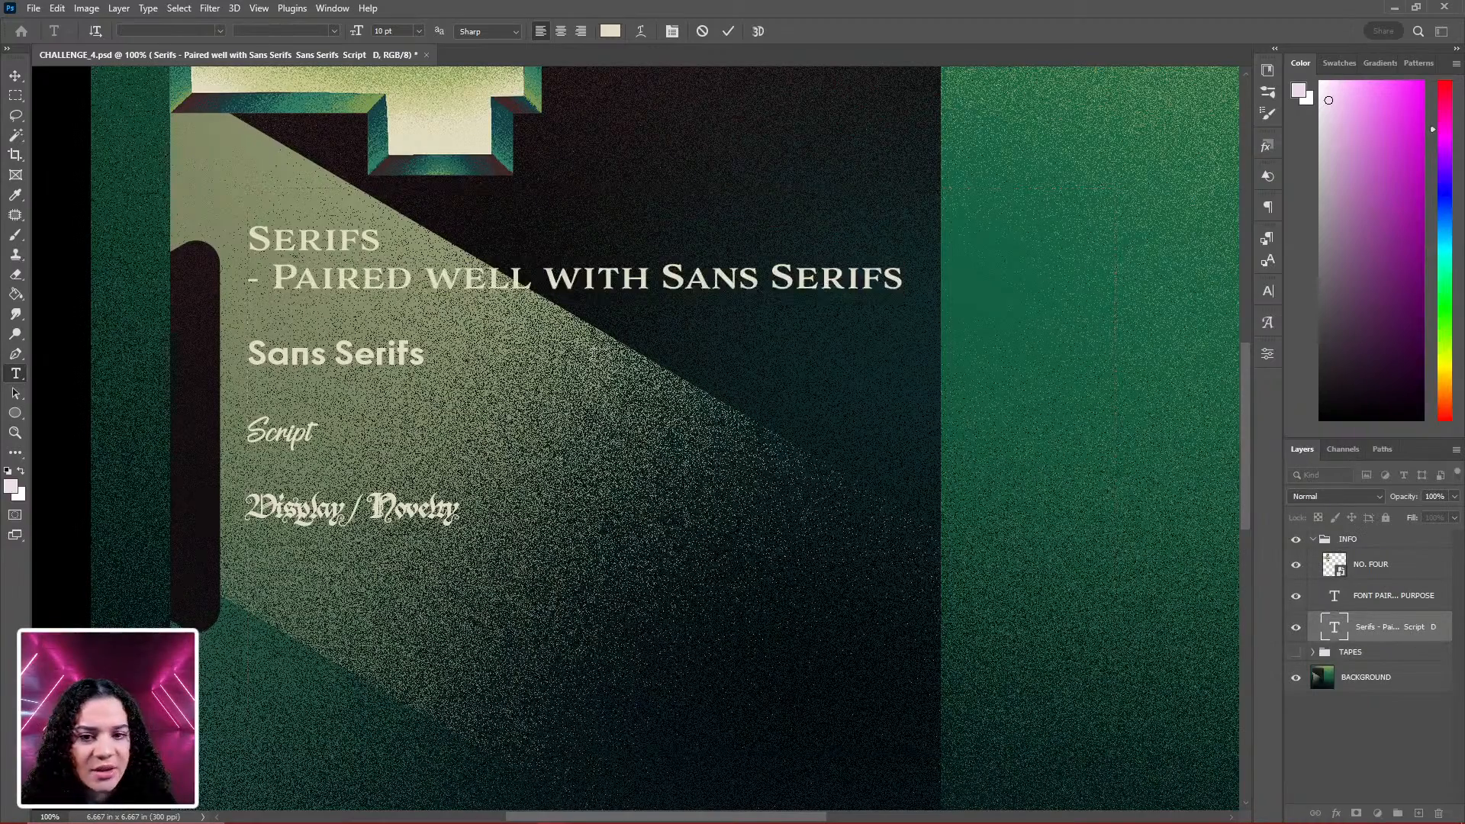
# Set the font of the words "Paired well with Sans Serifs" to Calibri Regular
pyautogui.moveTo(460, 306); pyautogui.dragTo(792, 303)
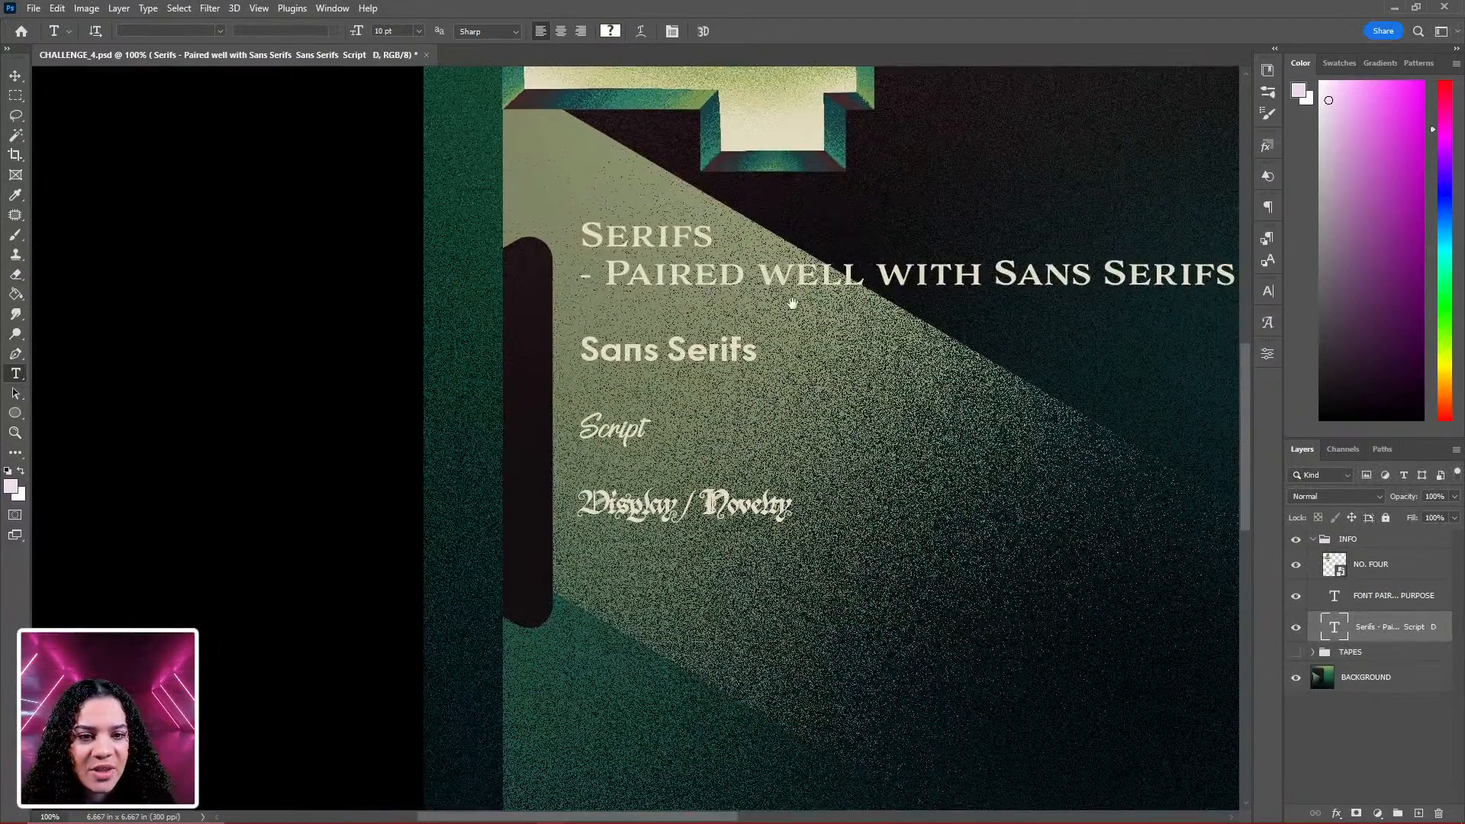
pyautogui.moveTo(606, 273); pyautogui.dragTo(1067, 266)
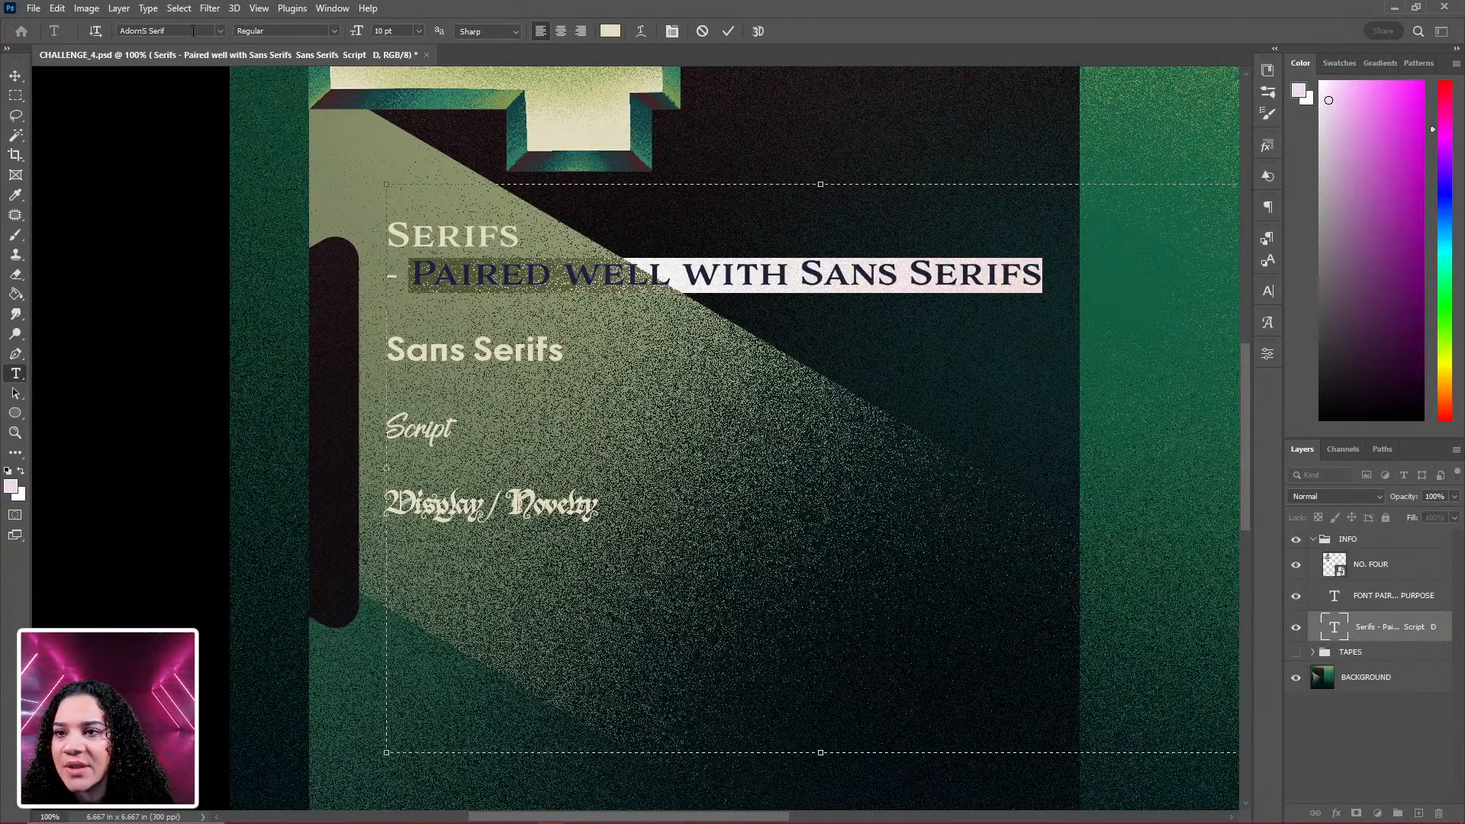
pyautogui.click(219, 31)
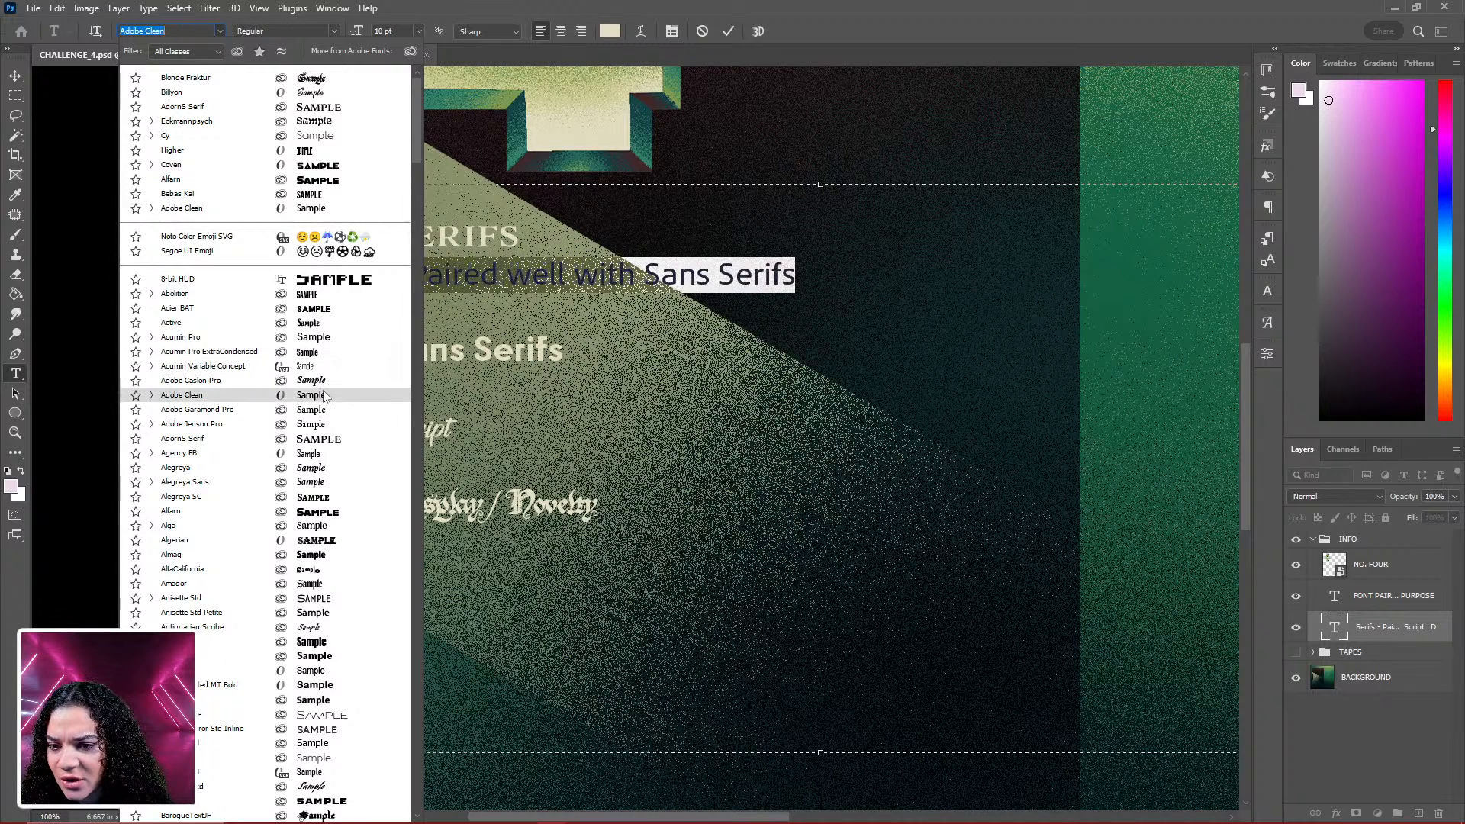
pyautogui.scroll(-10, 319, 464)
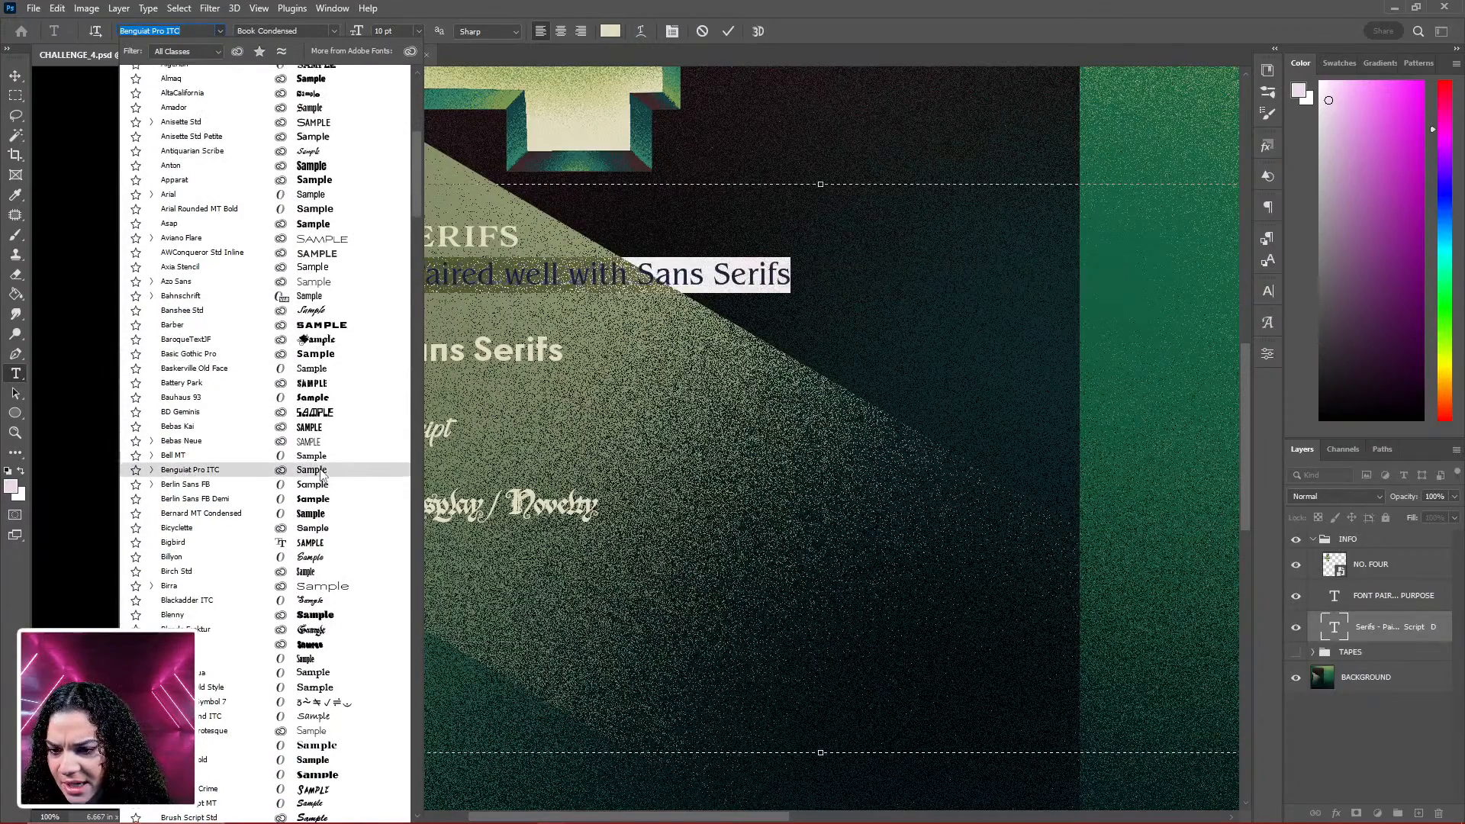
pyautogui.scroll(-2, 321, 473)
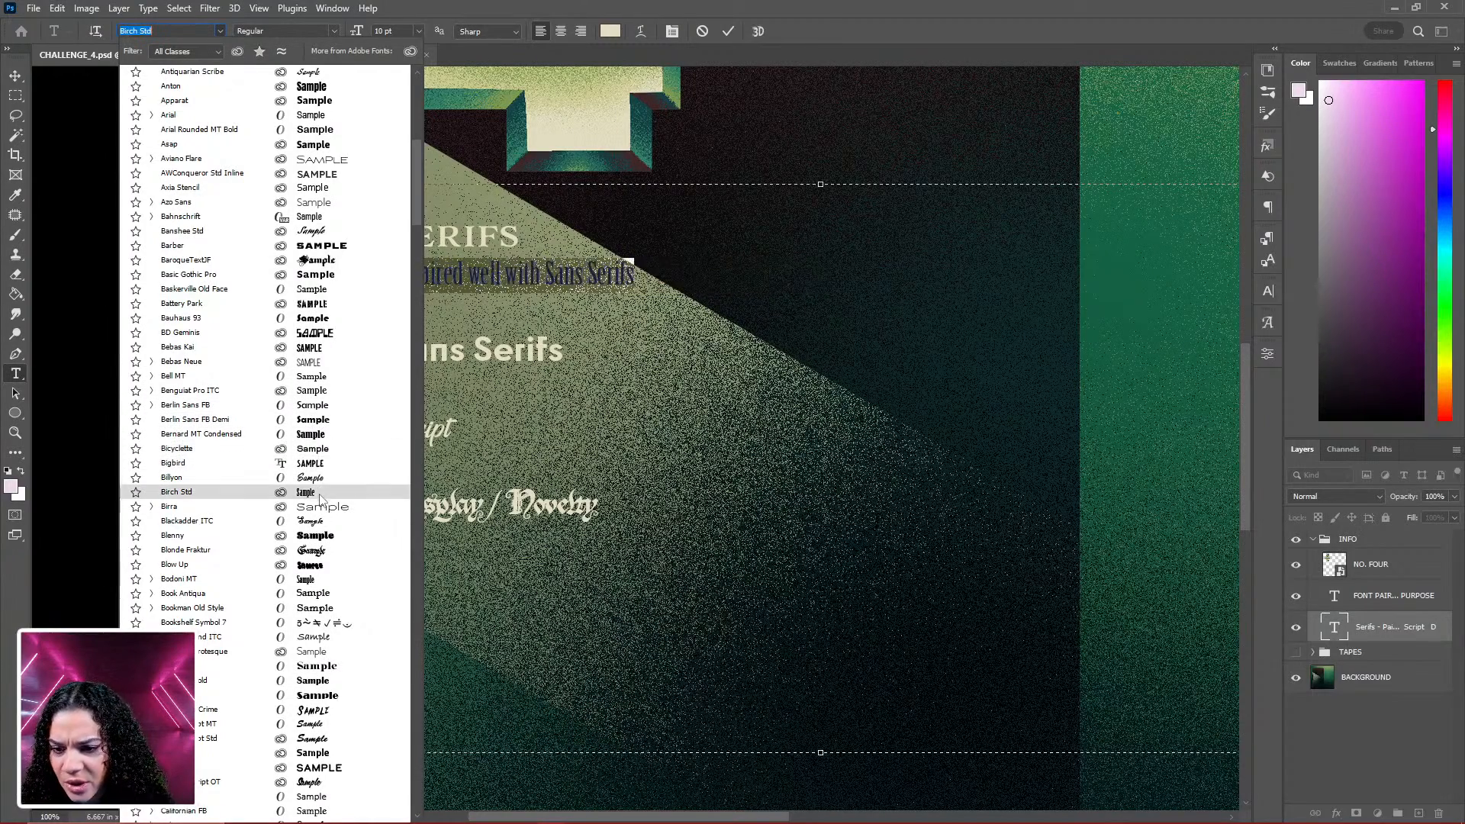
pyautogui.scroll(-4, 321, 534)
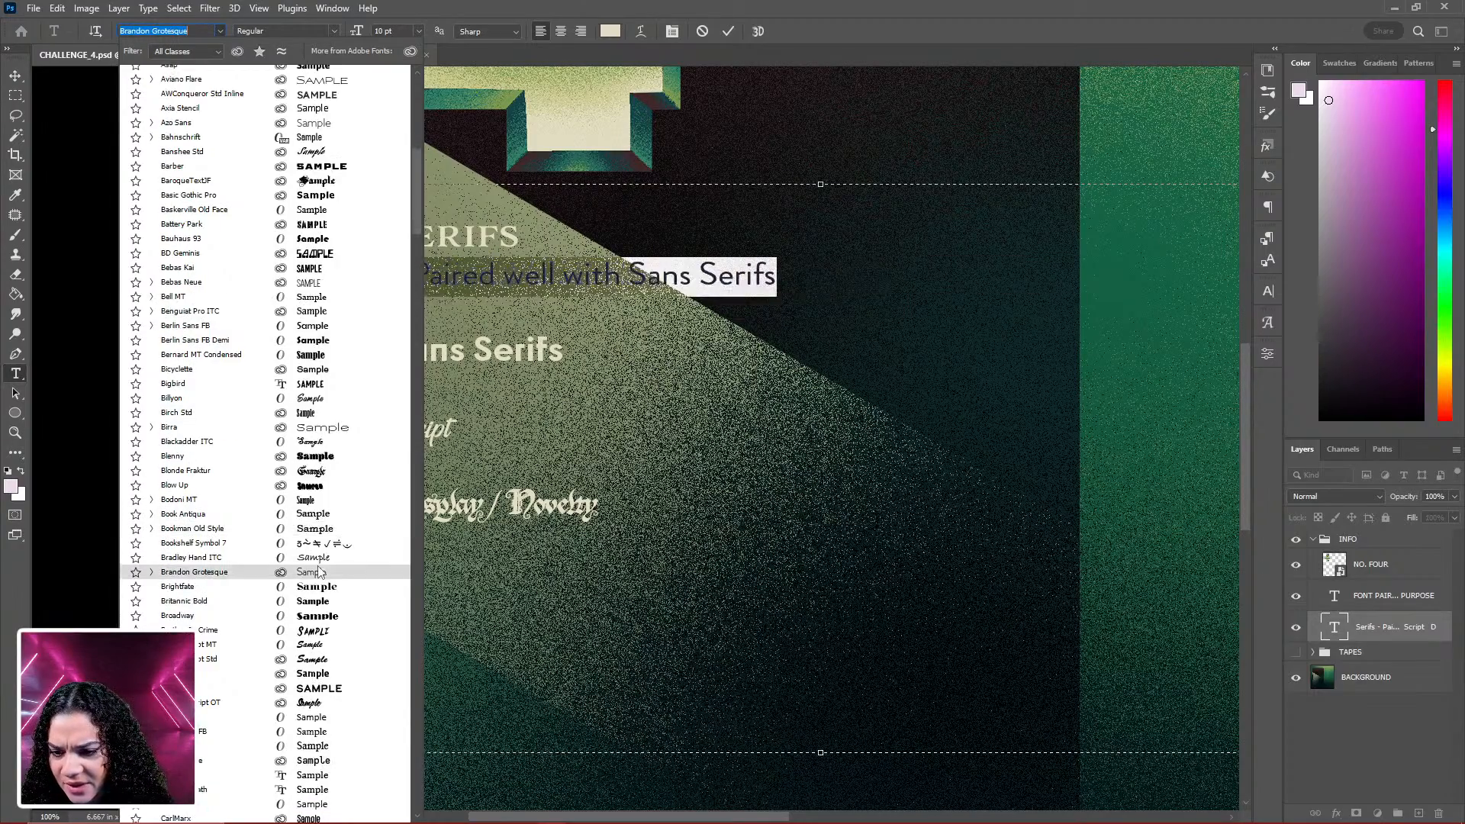
pyautogui.scroll(-4, 321, 573)
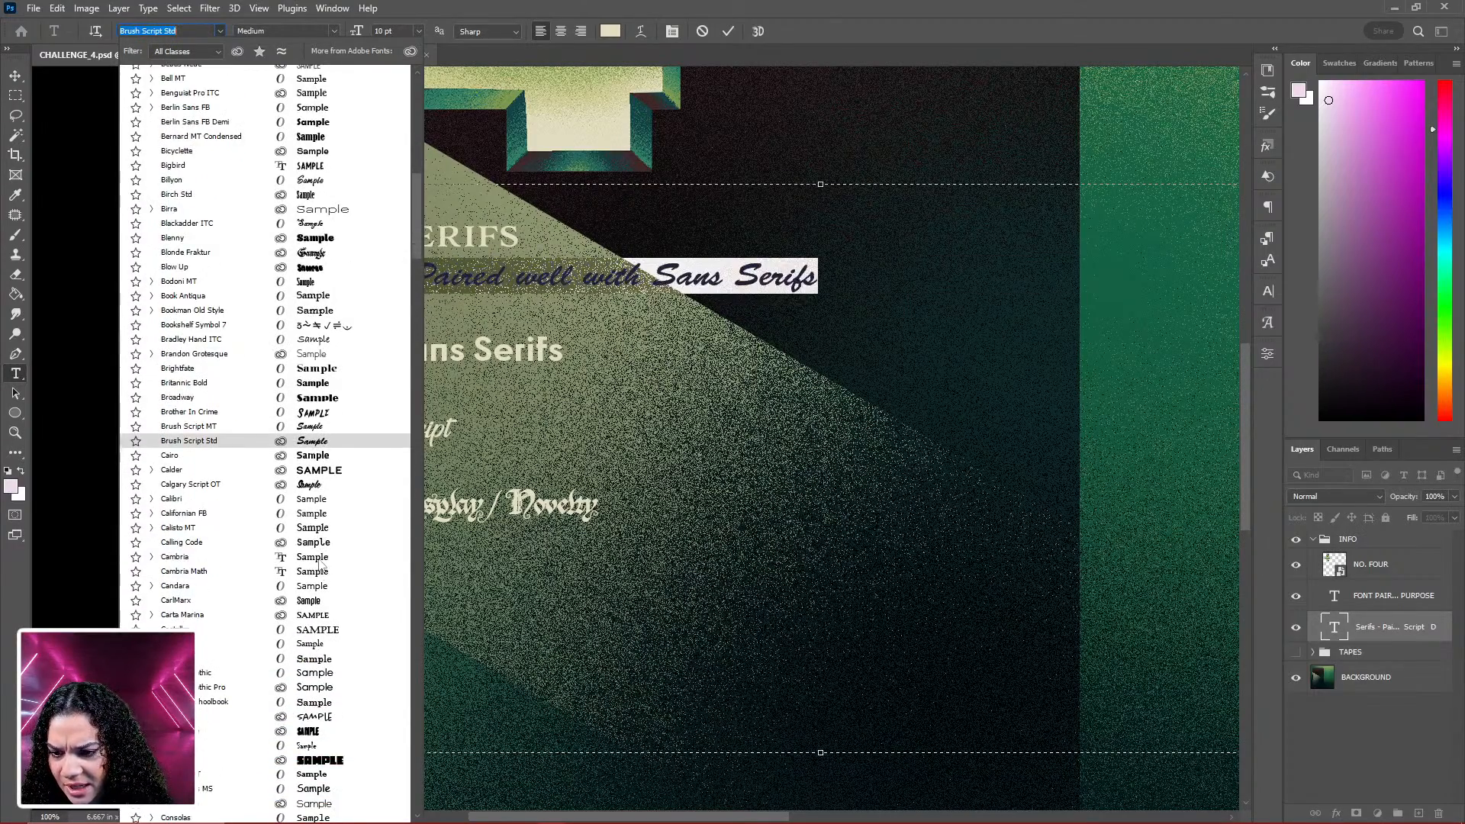
pyautogui.click(318, 500)
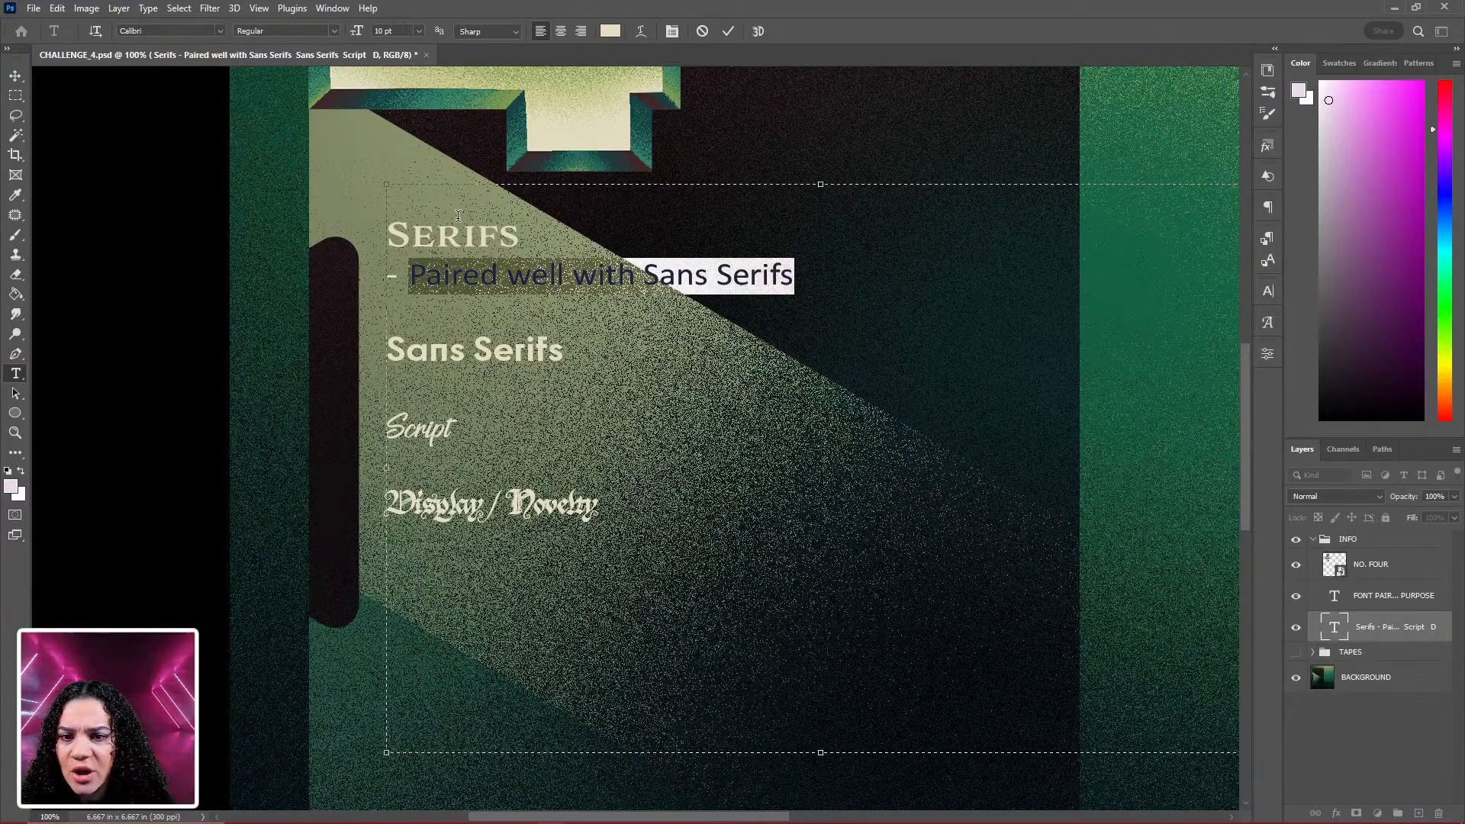
# Set the Serifs heading's font size to 18 pt and commit the text edit
pyautogui.click(462, 242)
pyautogui.moveTo(518, 236); pyautogui.dragTo(386, 238)
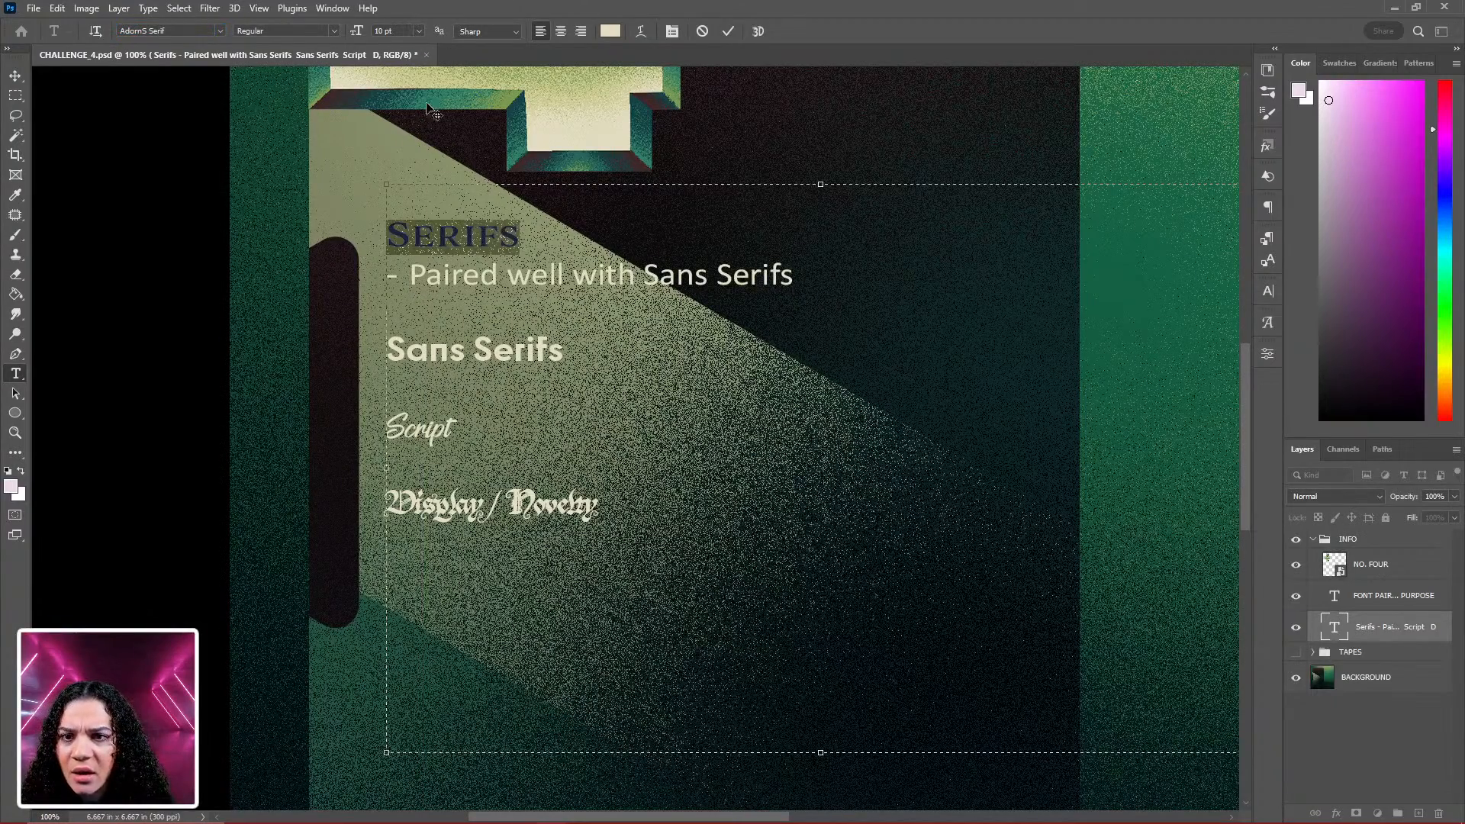
pyautogui.click(418, 30)
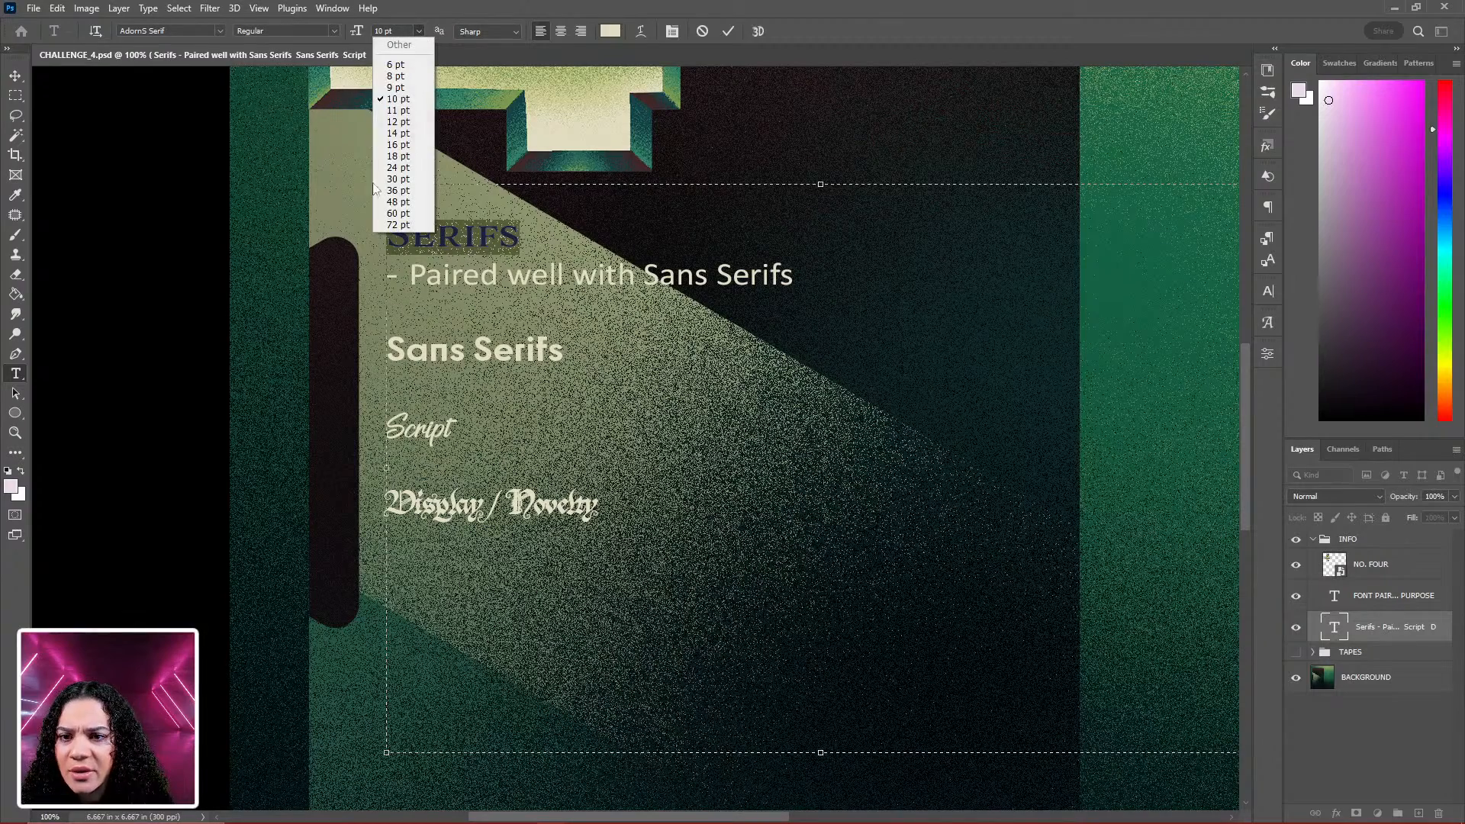
pyautogui.click(412, 156)
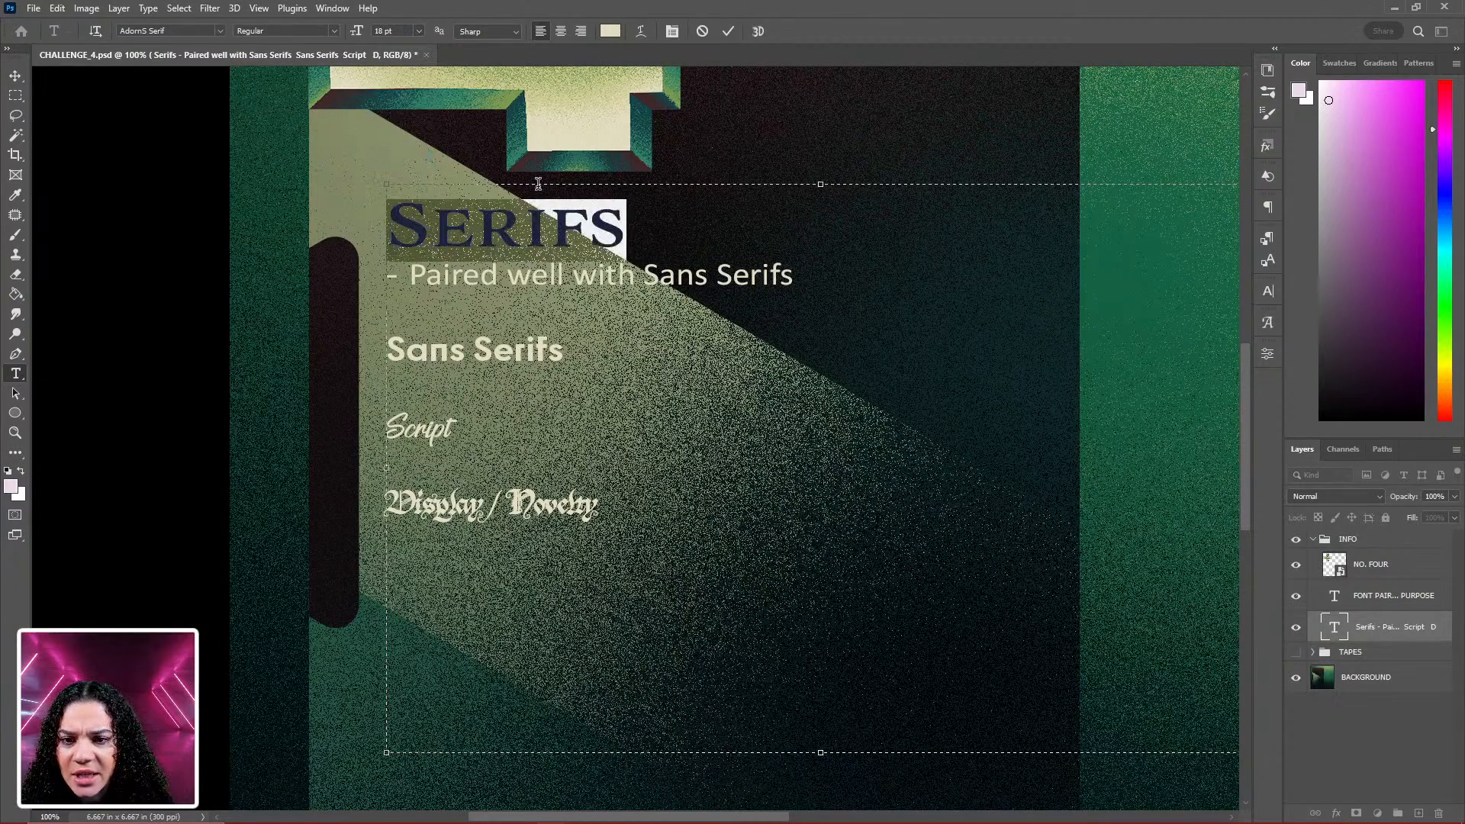
pyautogui.click(1402, 628)
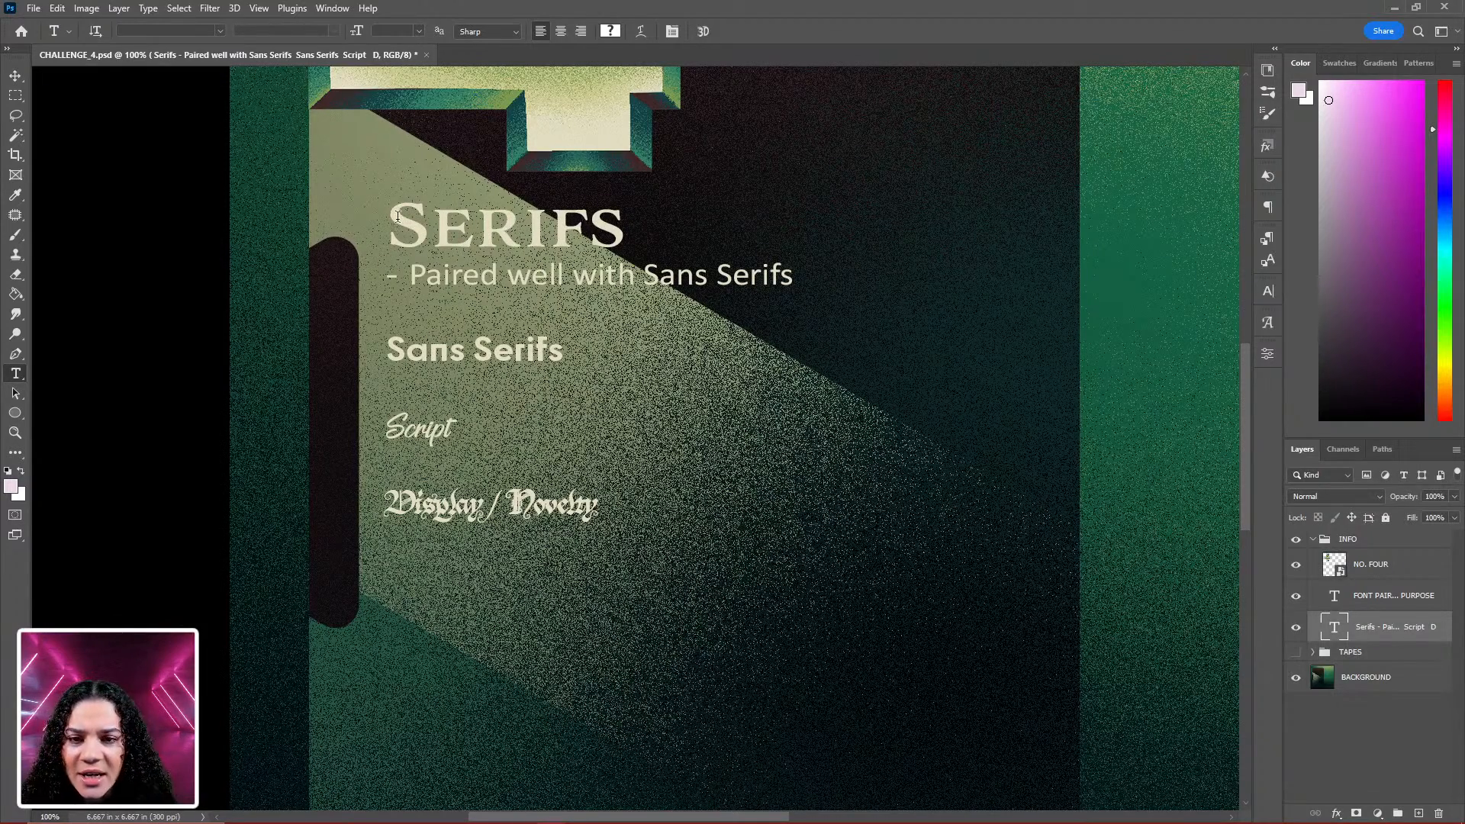
# Remove the space after the hyphen so the note reads "-Paired well with Sans Serifs" and commit the edit
pyautogui.click(414, 273)
pyautogui.press('BackSpace')
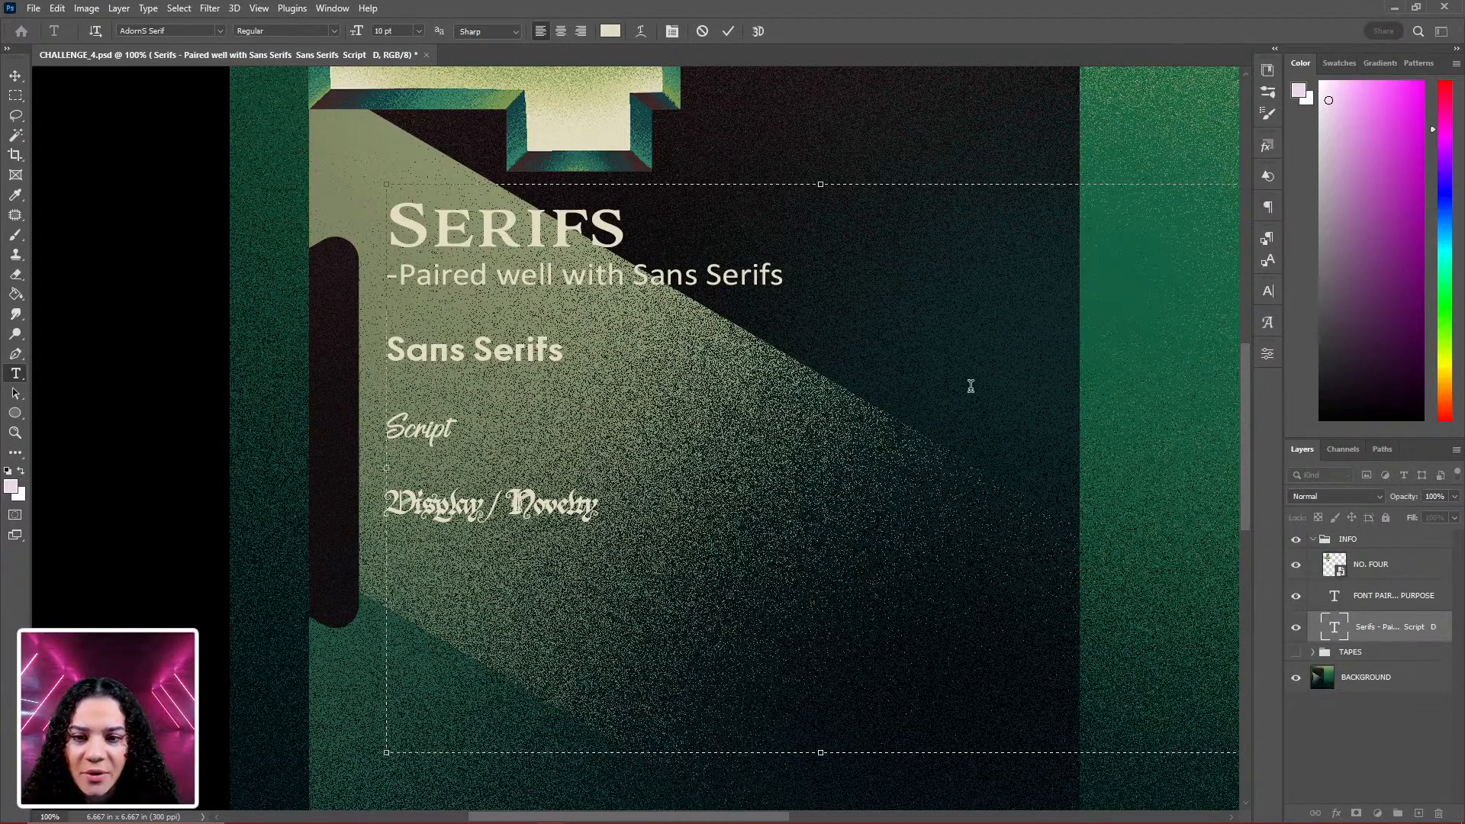
pyautogui.click(1401, 630)
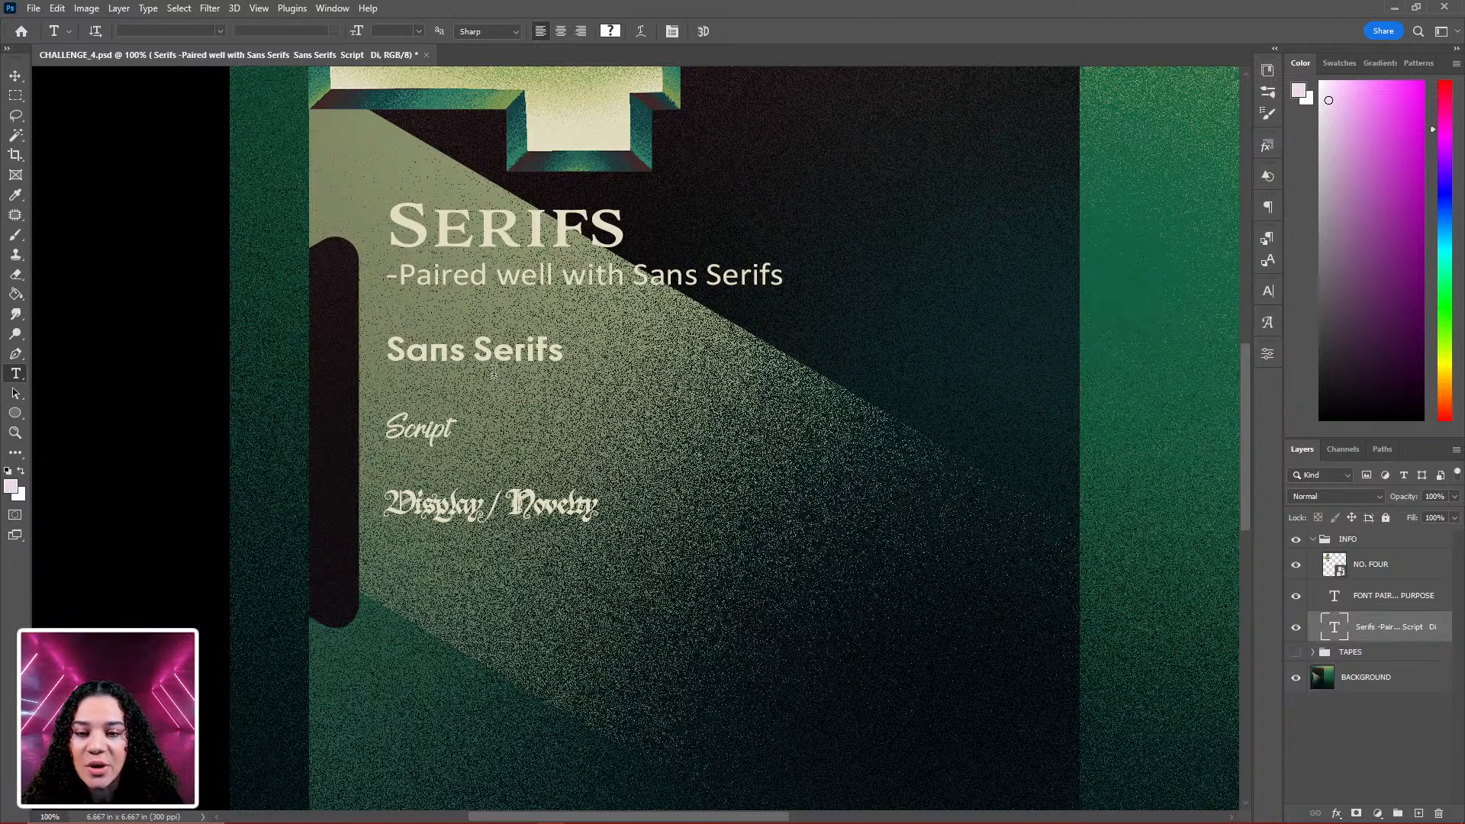
# Set the Script heading's font size to 18 pt
pyautogui.click(453, 426)
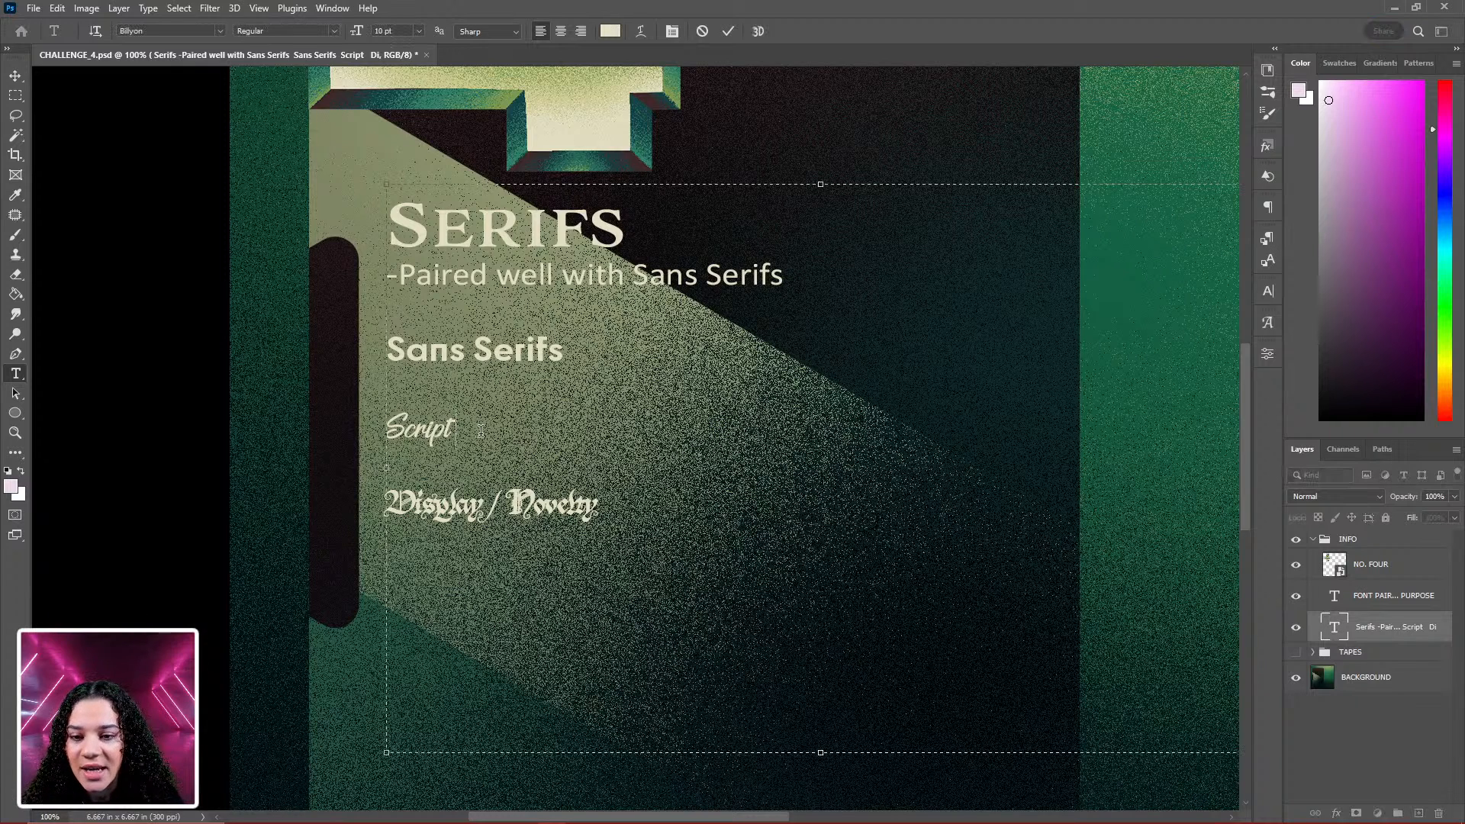
pyautogui.moveTo(453, 429); pyautogui.dragTo(384, 429)
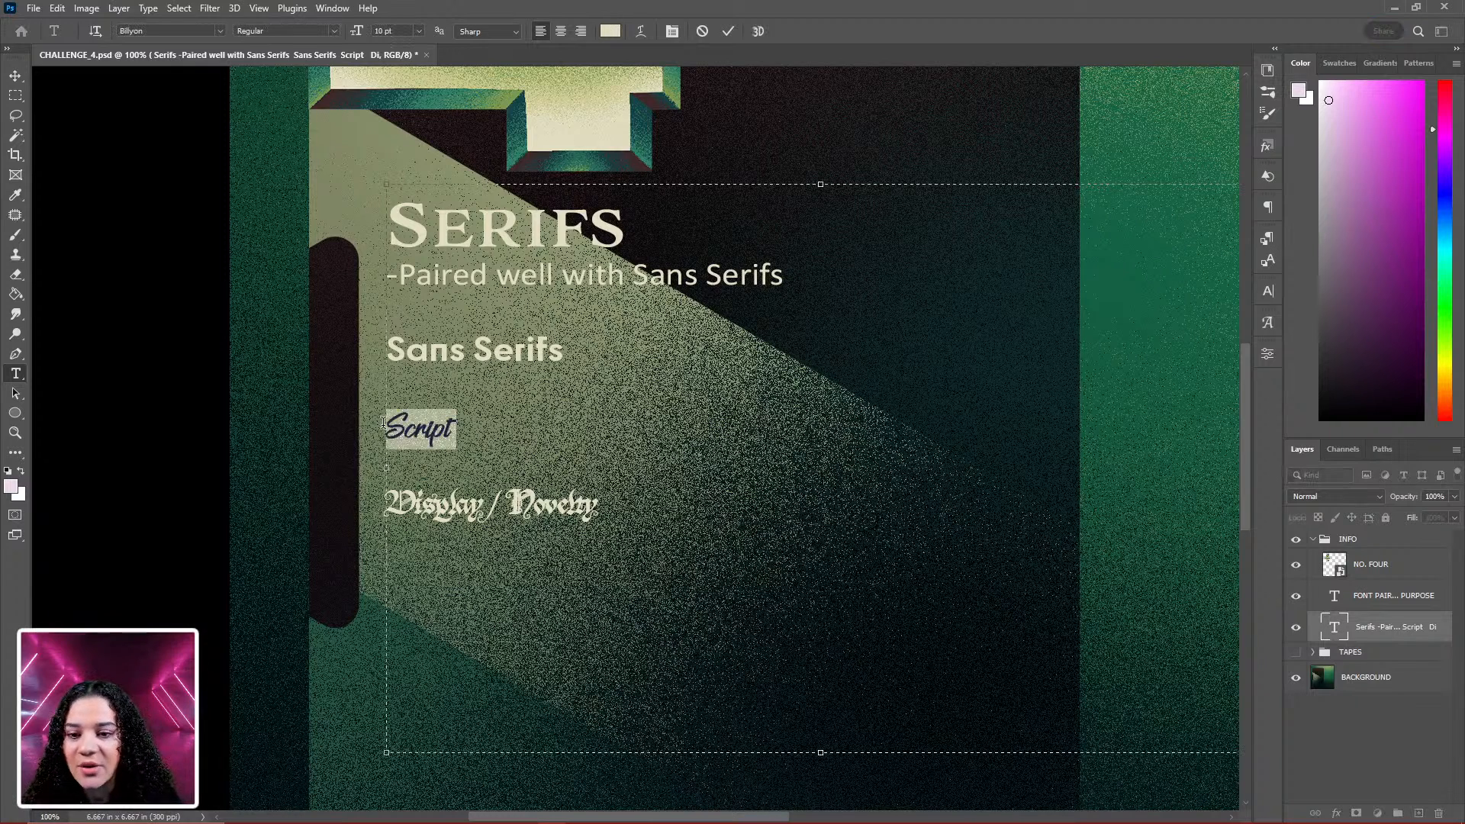
pyautogui.click(418, 30)
pyautogui.click(403, 156)
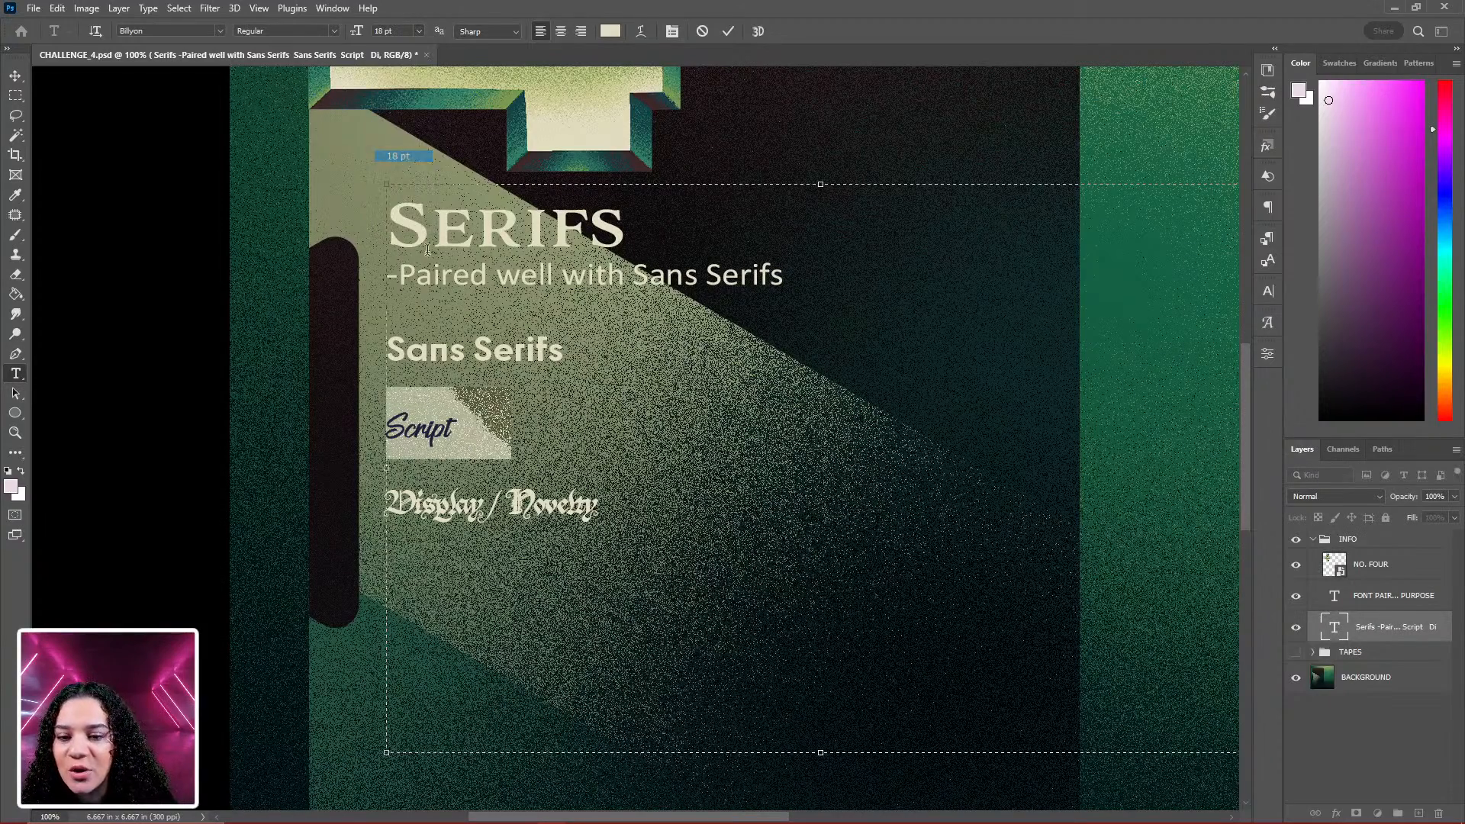
# Add a hyphen line under the Script heading and fill it with a copy of "Paired well with Sans Serifs"
pyautogui.click(508, 429)
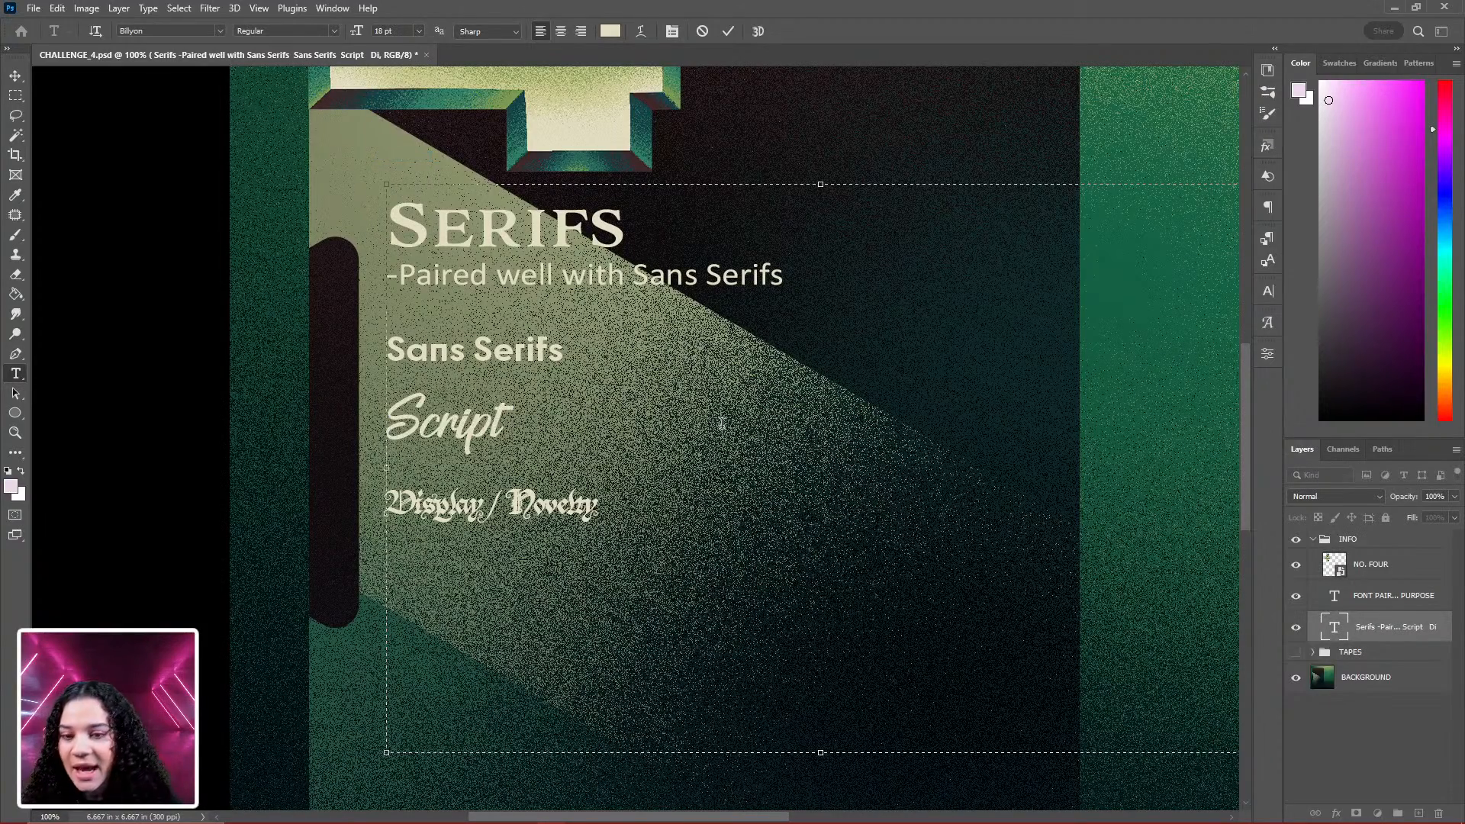
pyautogui.press('Return')
pyautogui.write('-')
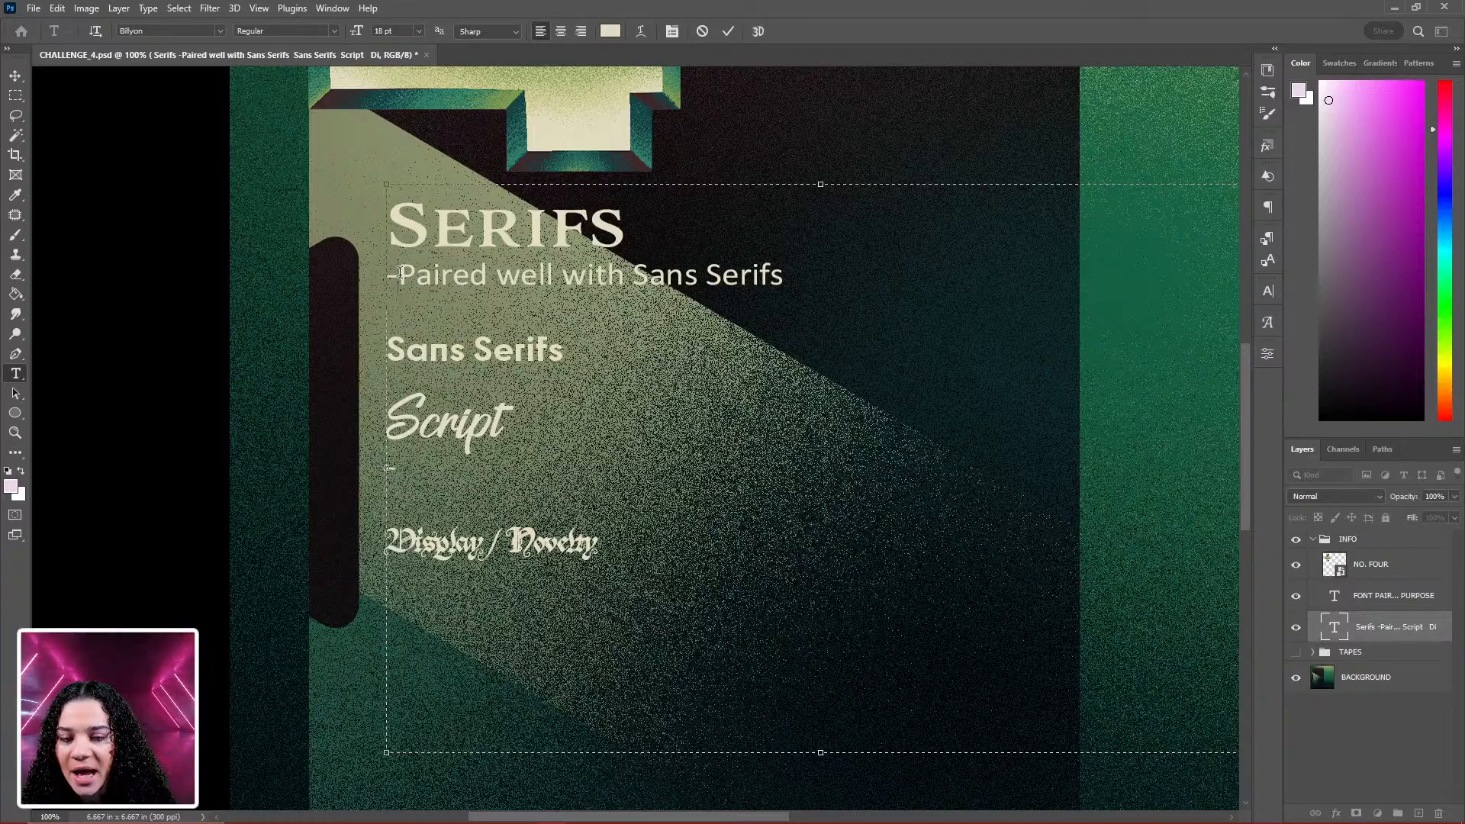
pyautogui.moveTo(400, 271); pyautogui.dragTo(798, 281)
pyautogui.hotkey('ctrl', 'c')
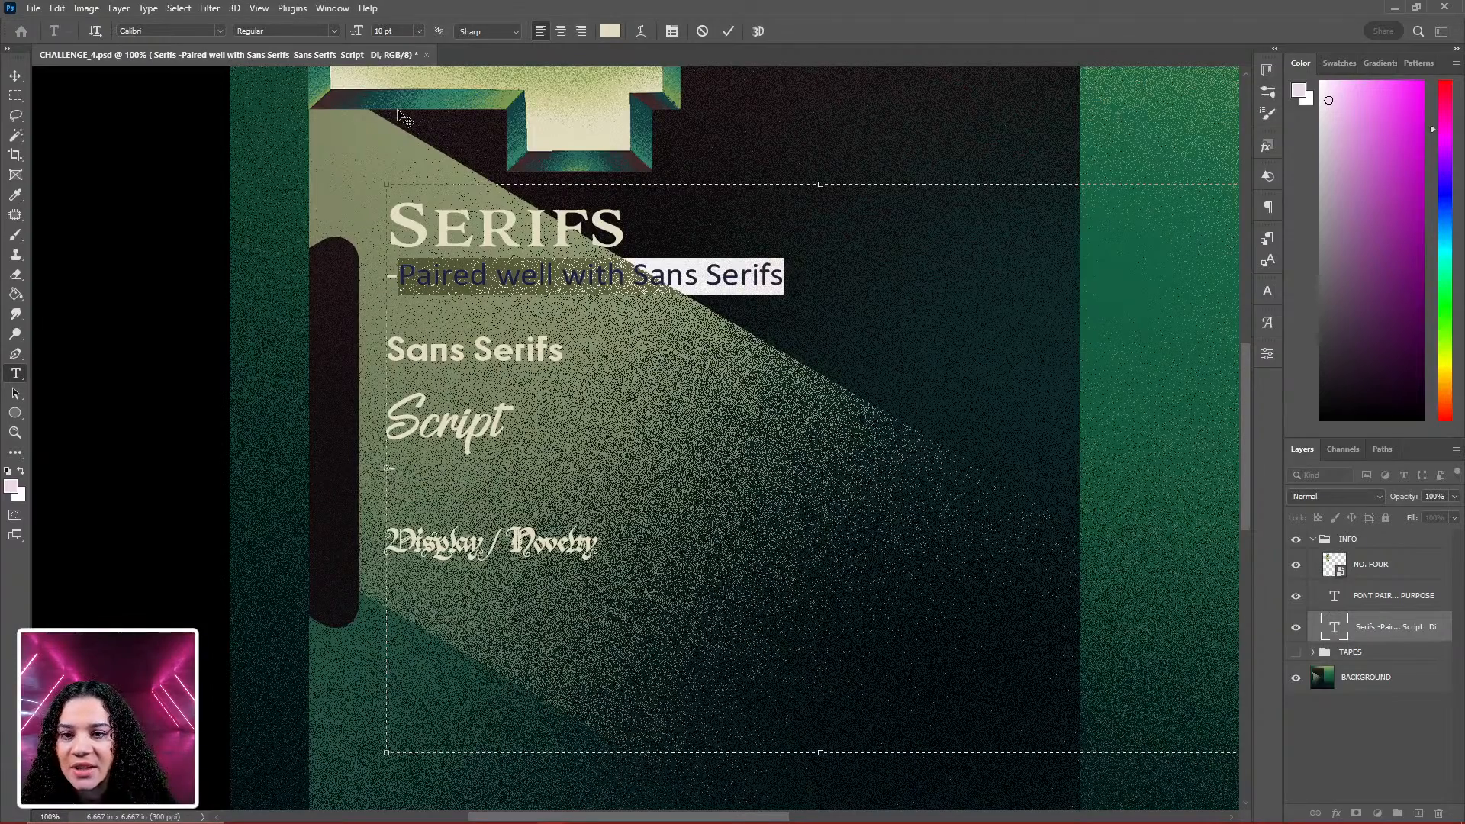
pyautogui.click(413, 468)
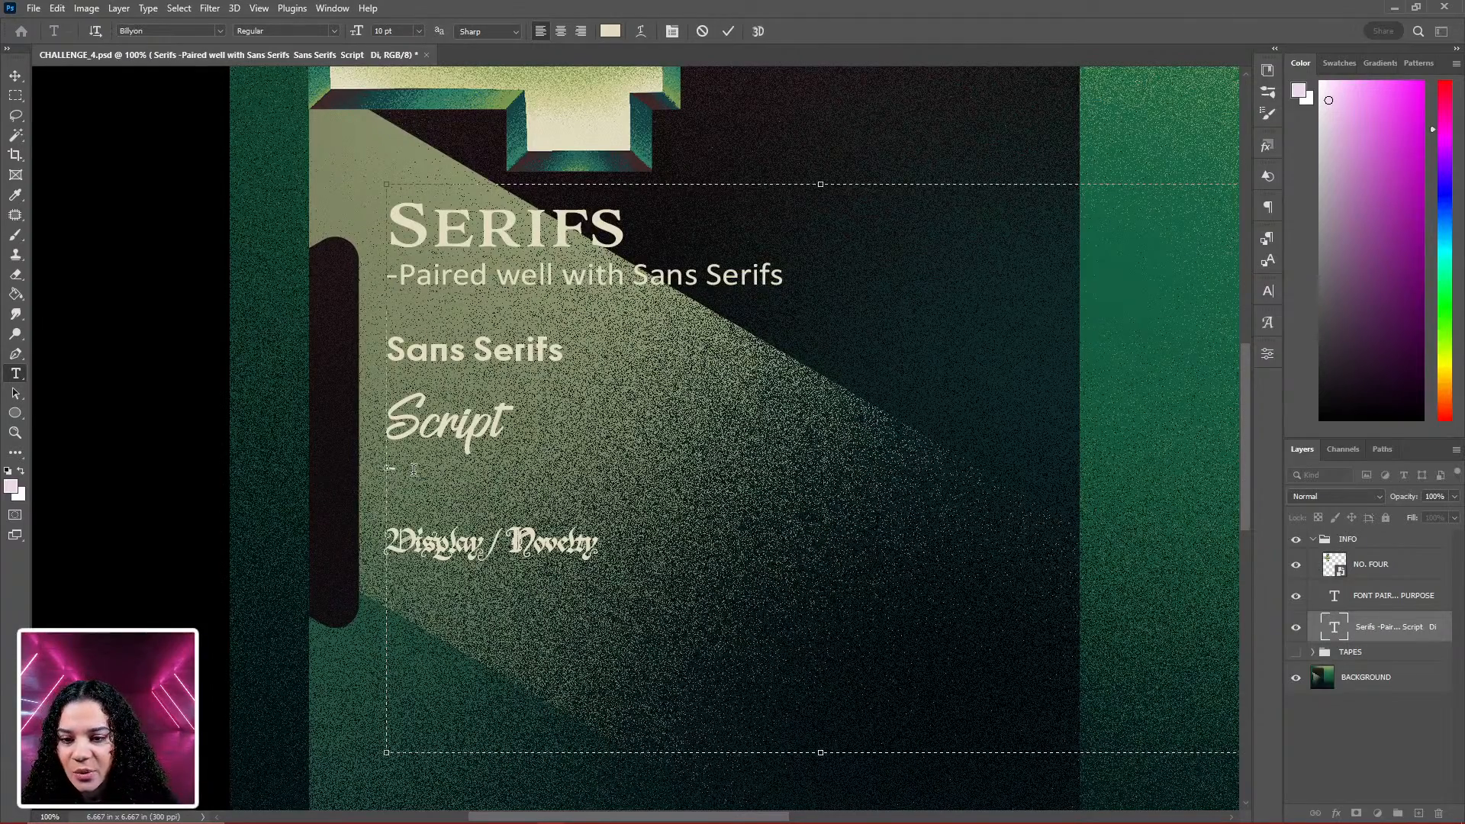
pyautogui.hotkey('ctrl', 'v')
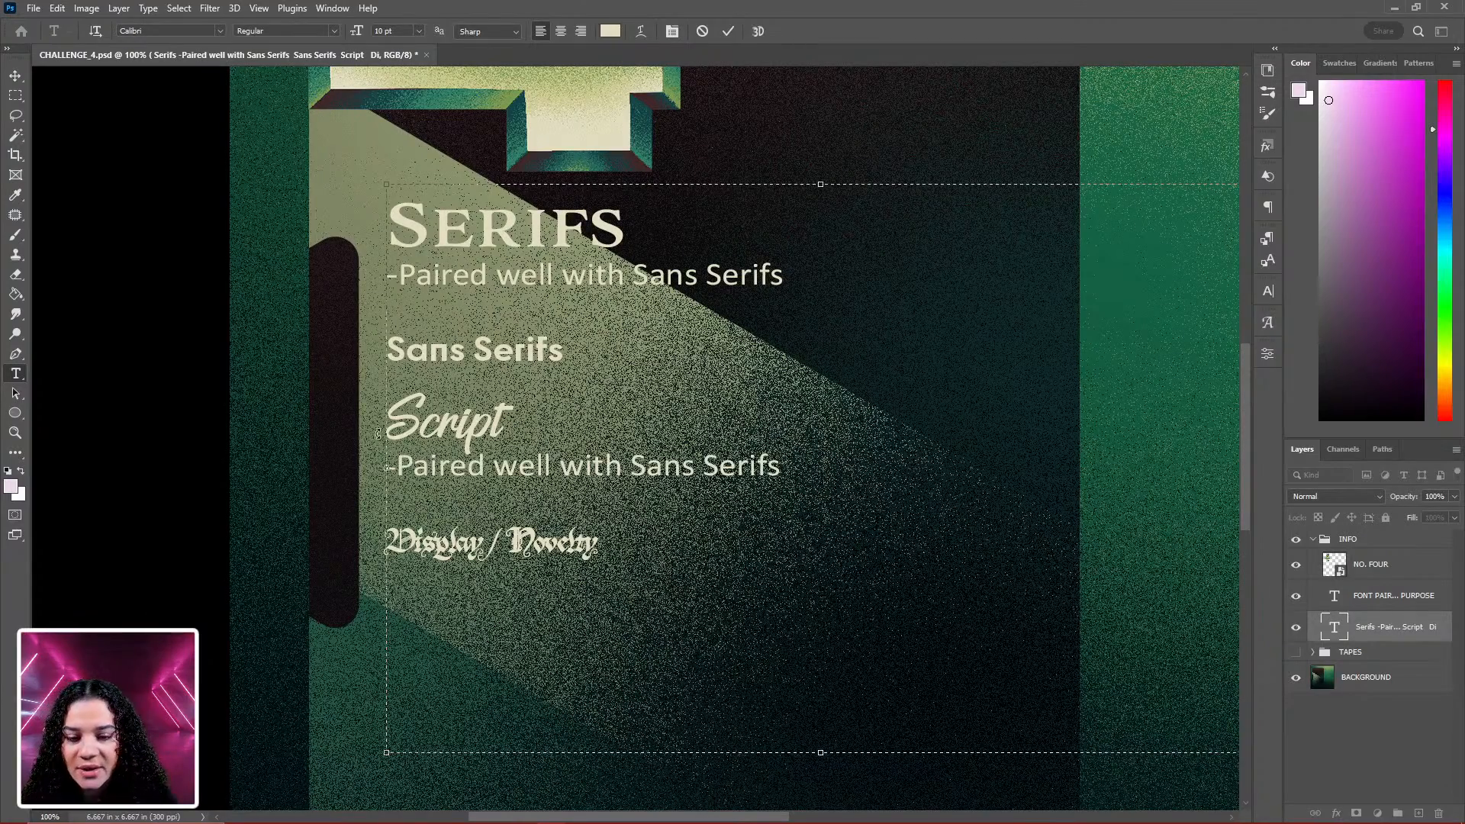
# Set the words "Paired well with Sans Serifs" under Script to the Light style of Calibri
pyautogui.moveTo(396, 467); pyautogui.dragTo(814, 464)
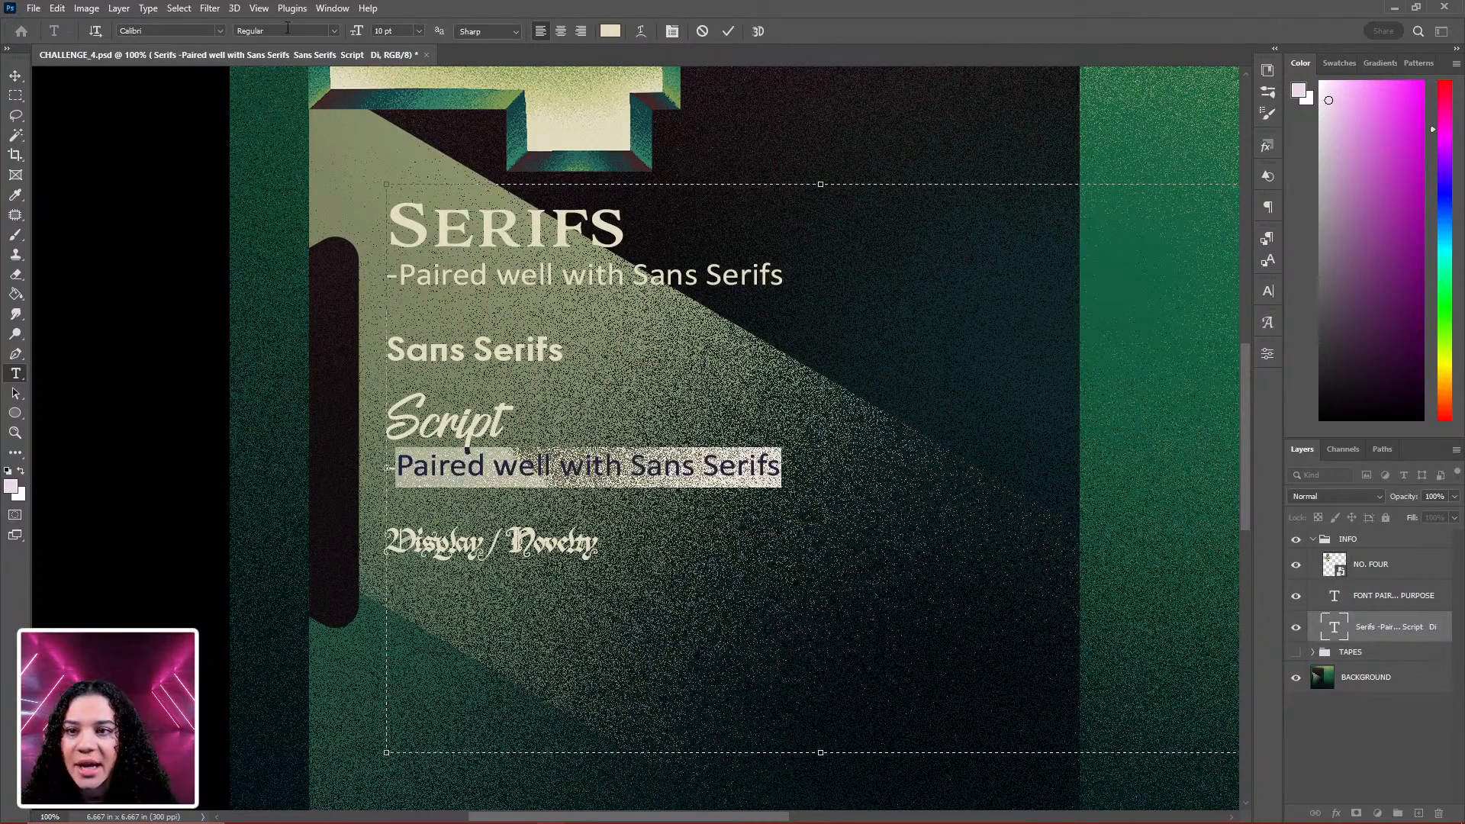
pyautogui.click(336, 31)
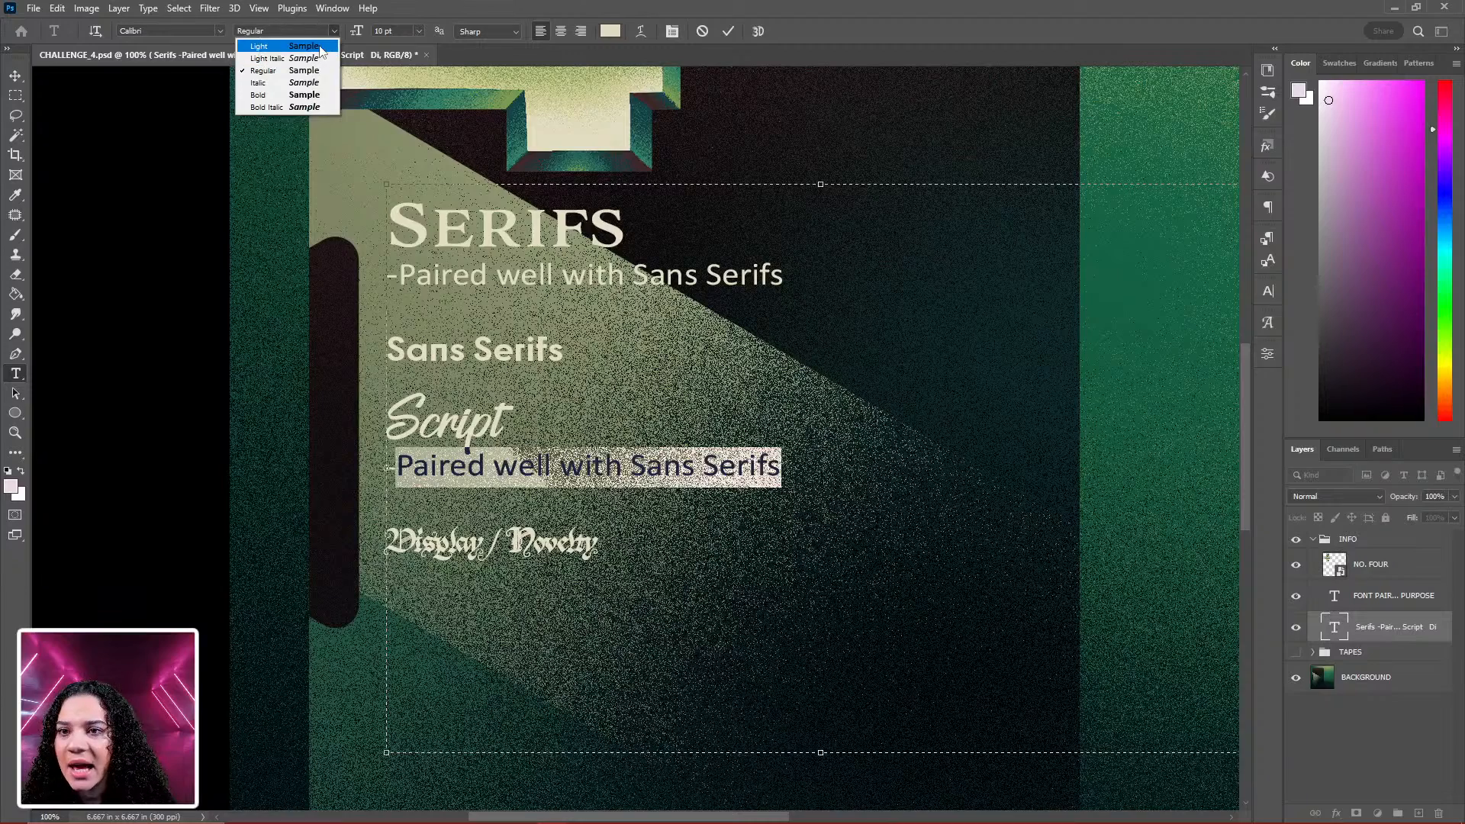
pyautogui.click(320, 47)
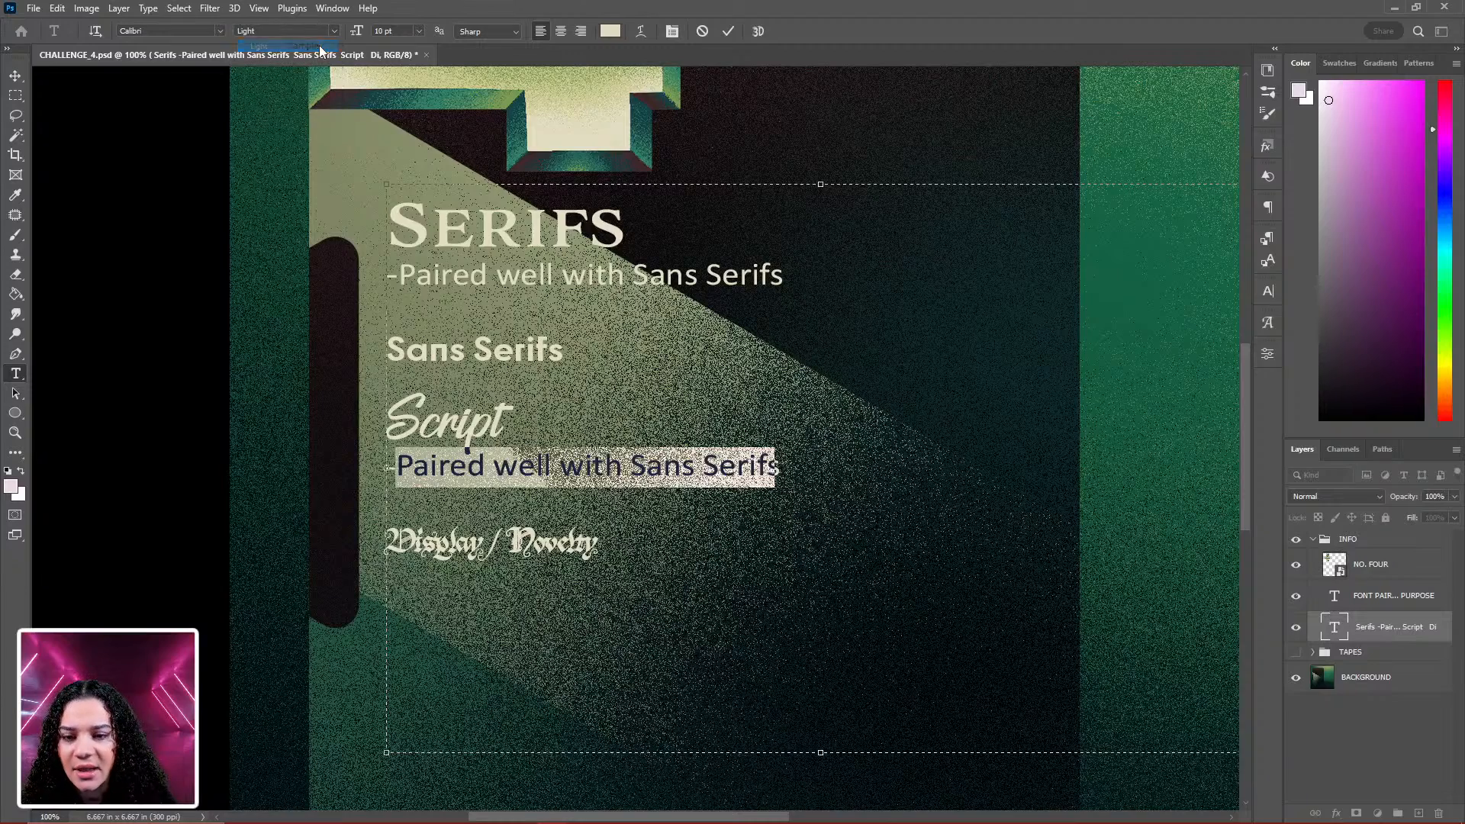
# Set the Script heading's font size to 30 pt and commit the text edit
pyautogui.click(492, 420)
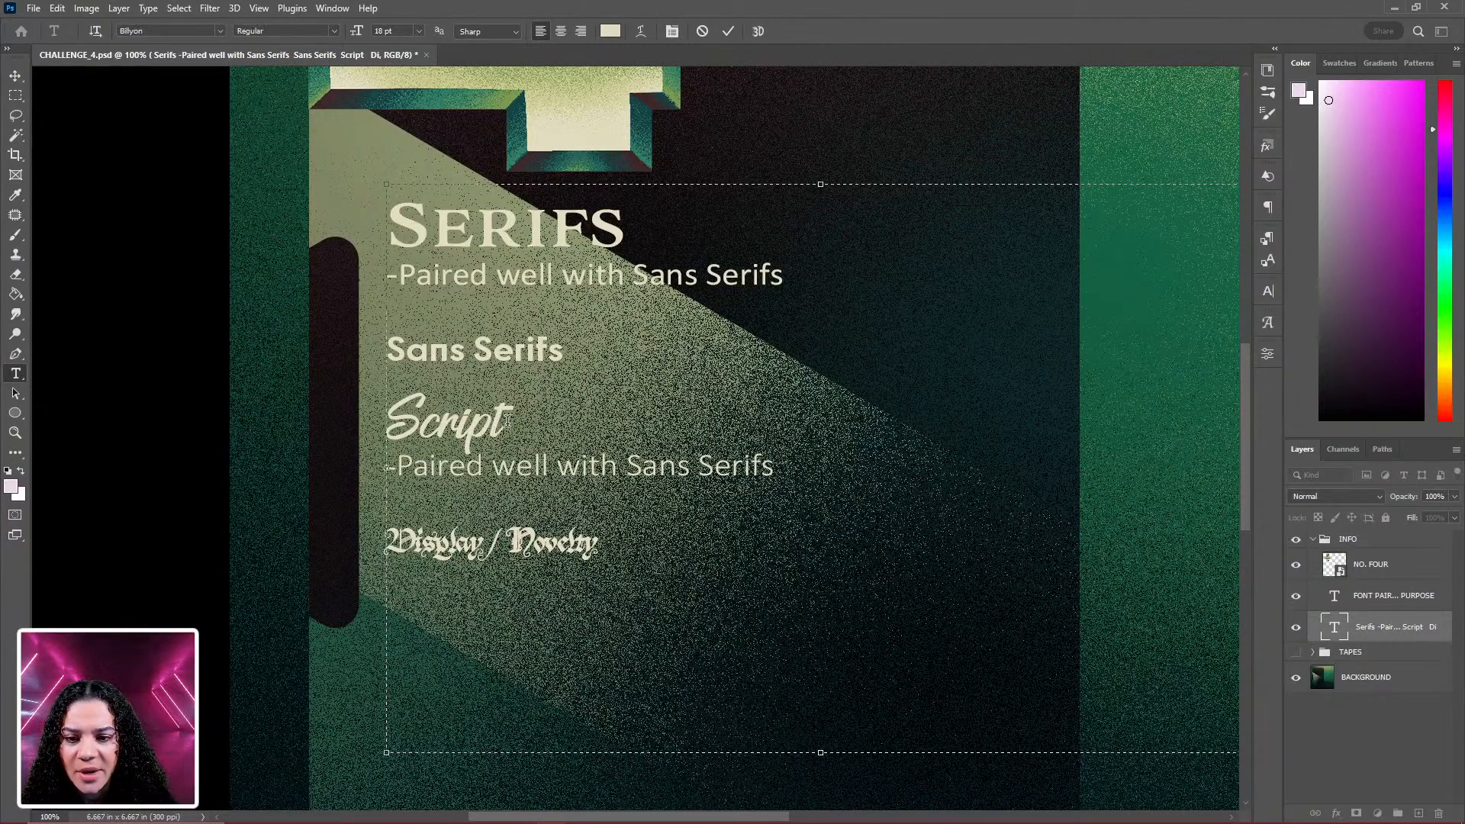
pyautogui.moveTo(509, 416); pyautogui.dragTo(391, 416)
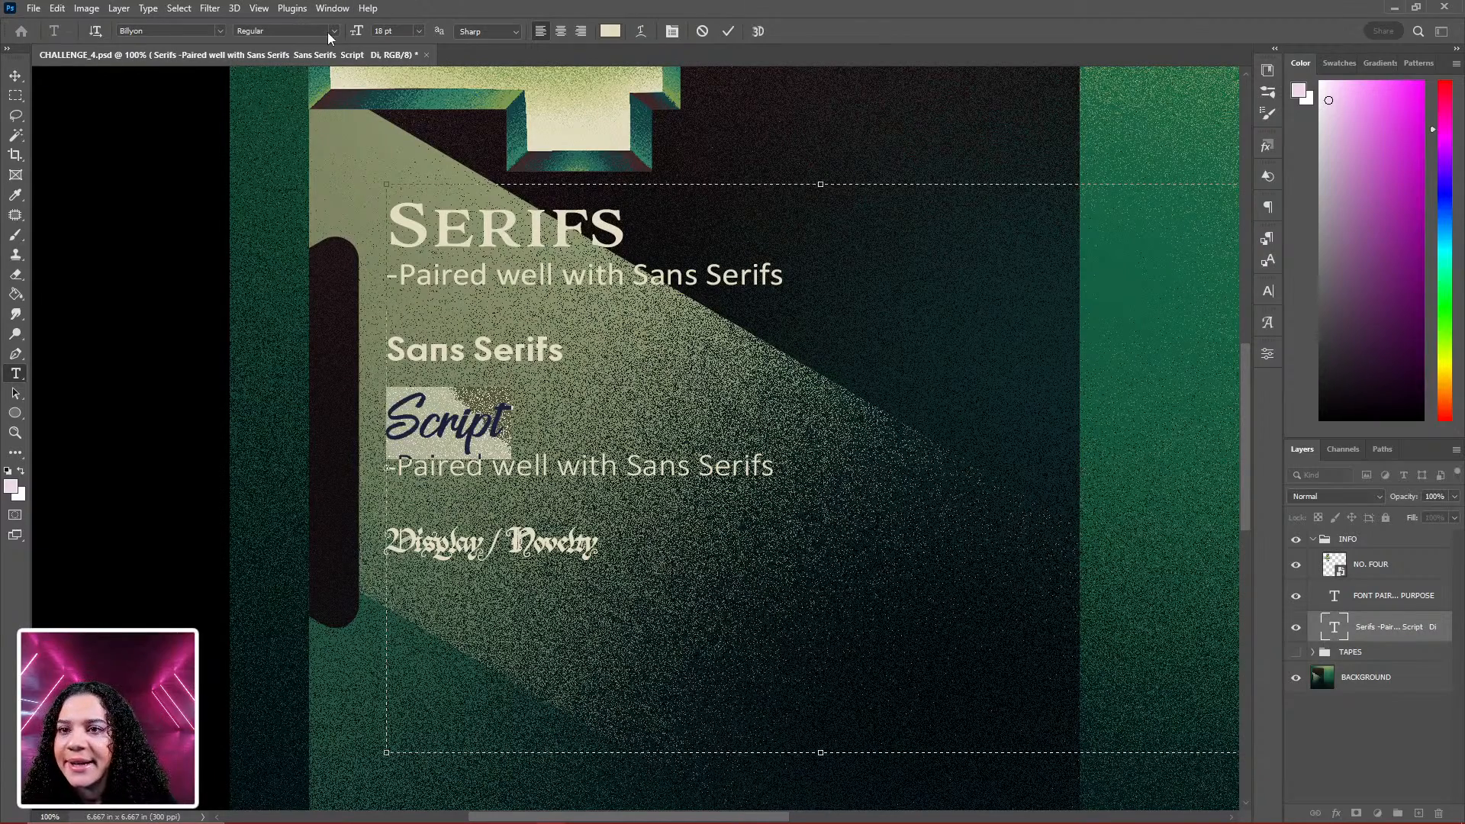
pyautogui.click(419, 30)
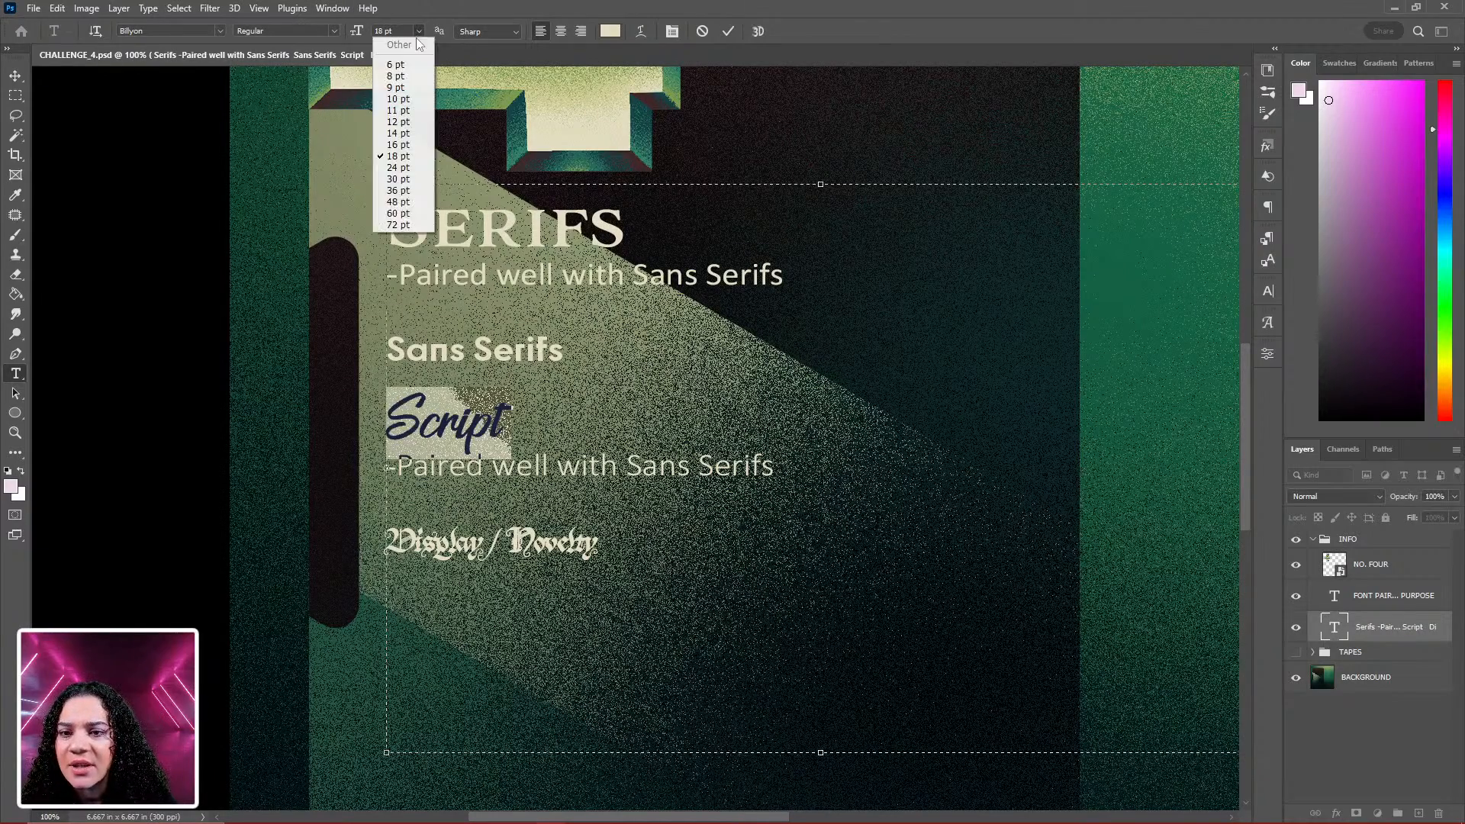
pyautogui.click(401, 184)
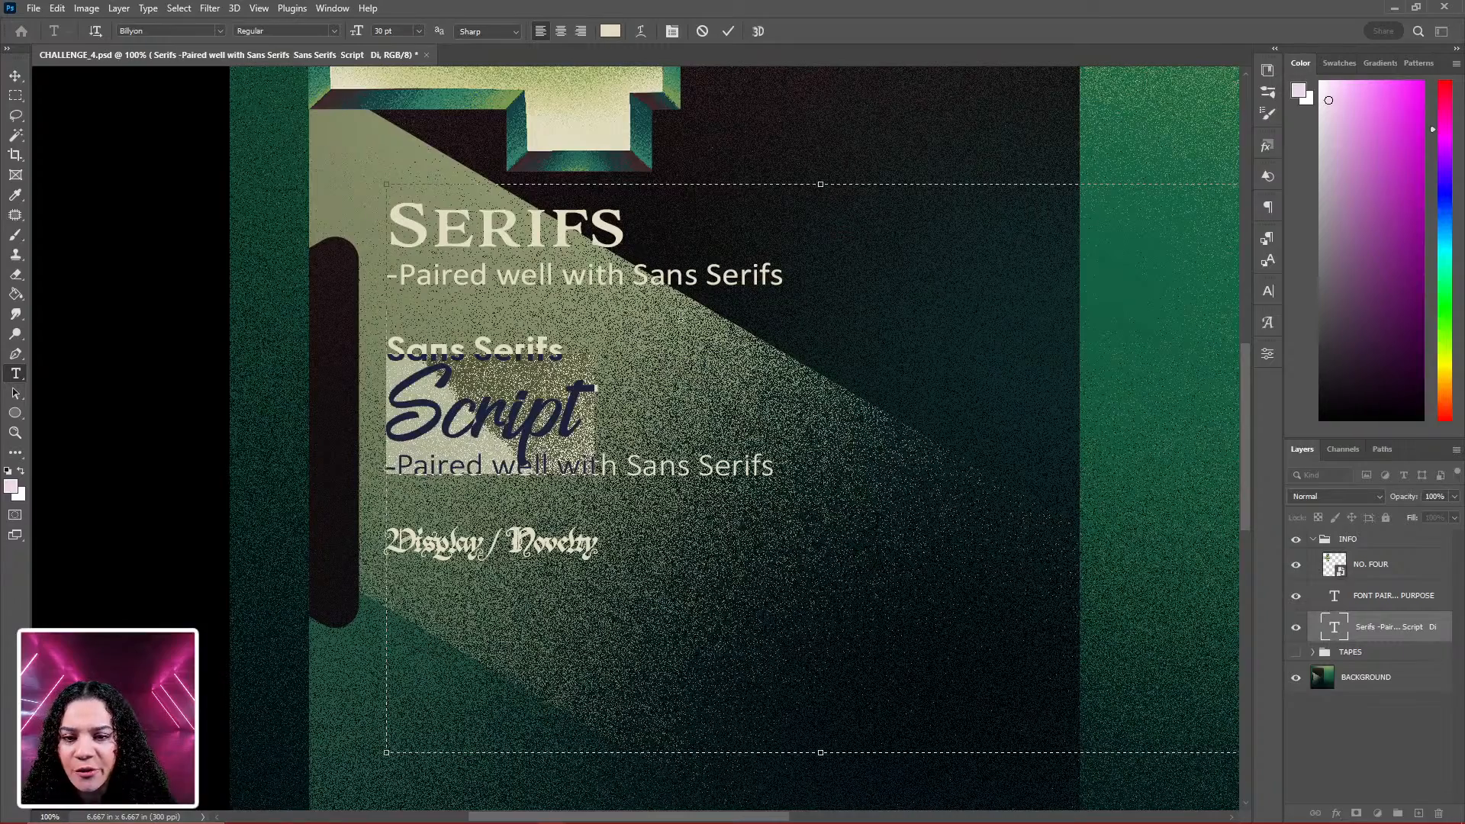
pyautogui.click(1379, 636)
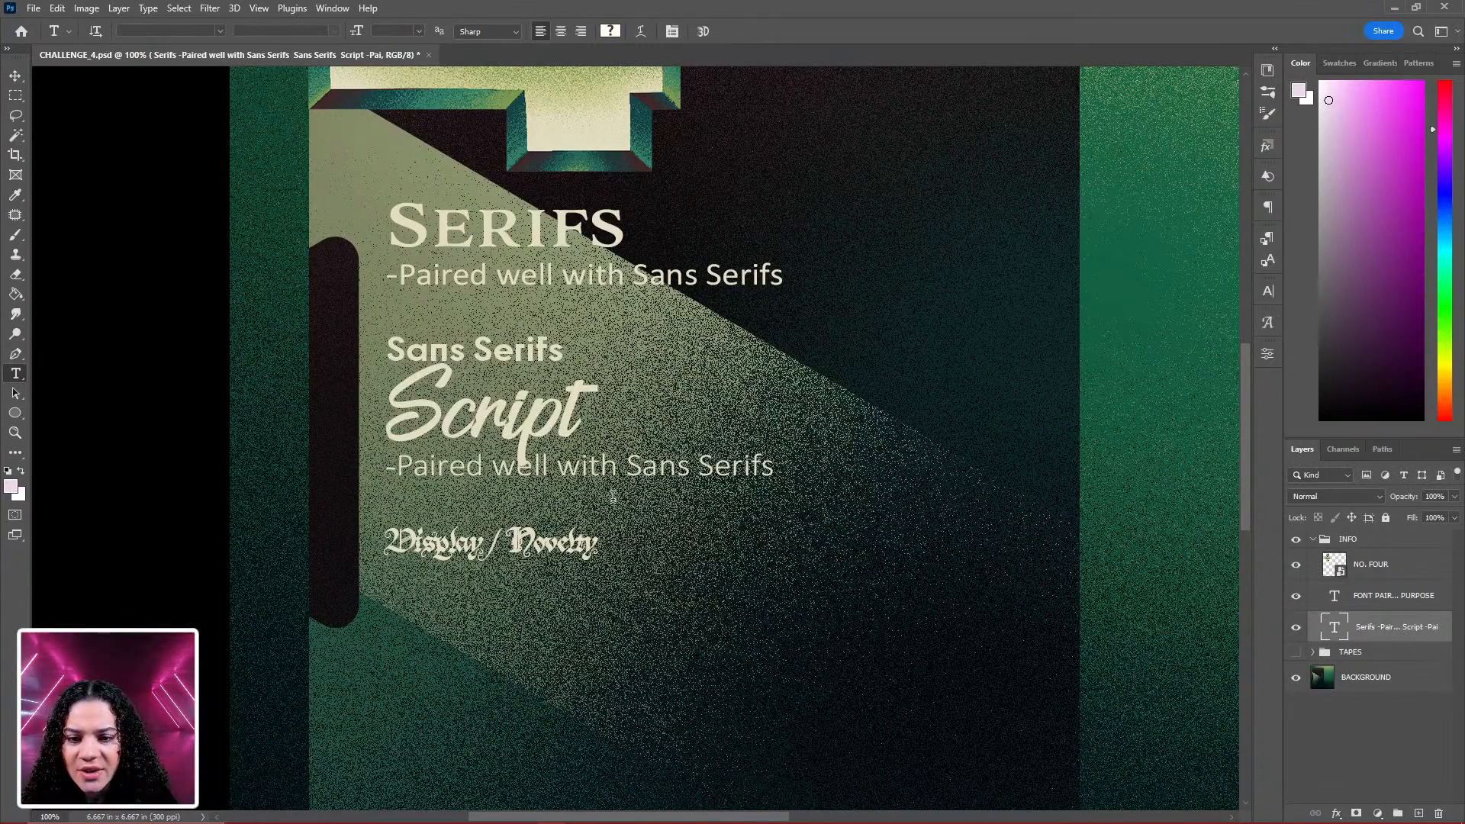
# Insert an empty line between the Script heading and its pairing note and commit the edit
pyautogui.hotkey('ctrl', '+')
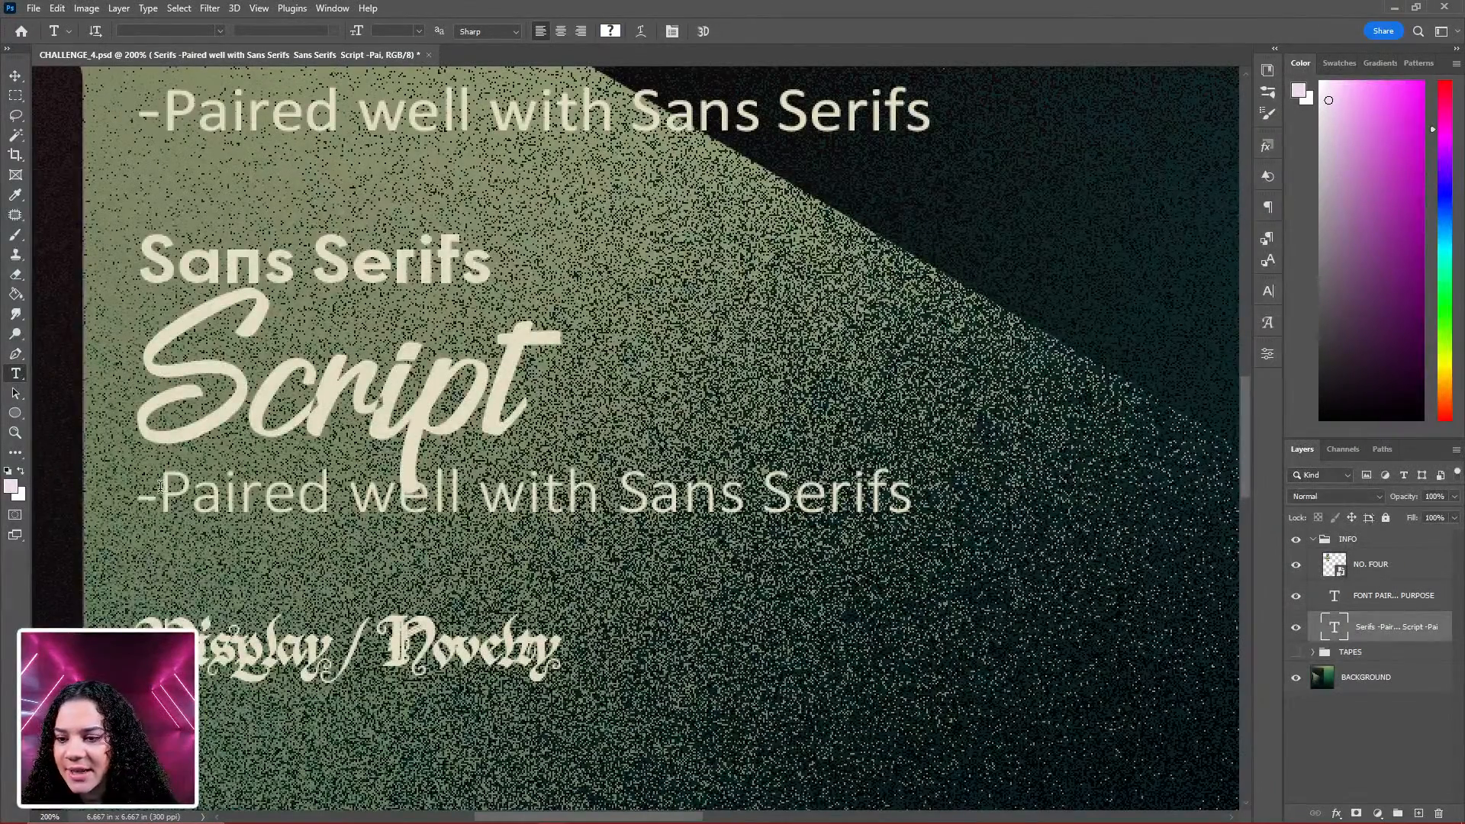
pyautogui.click(136, 498)
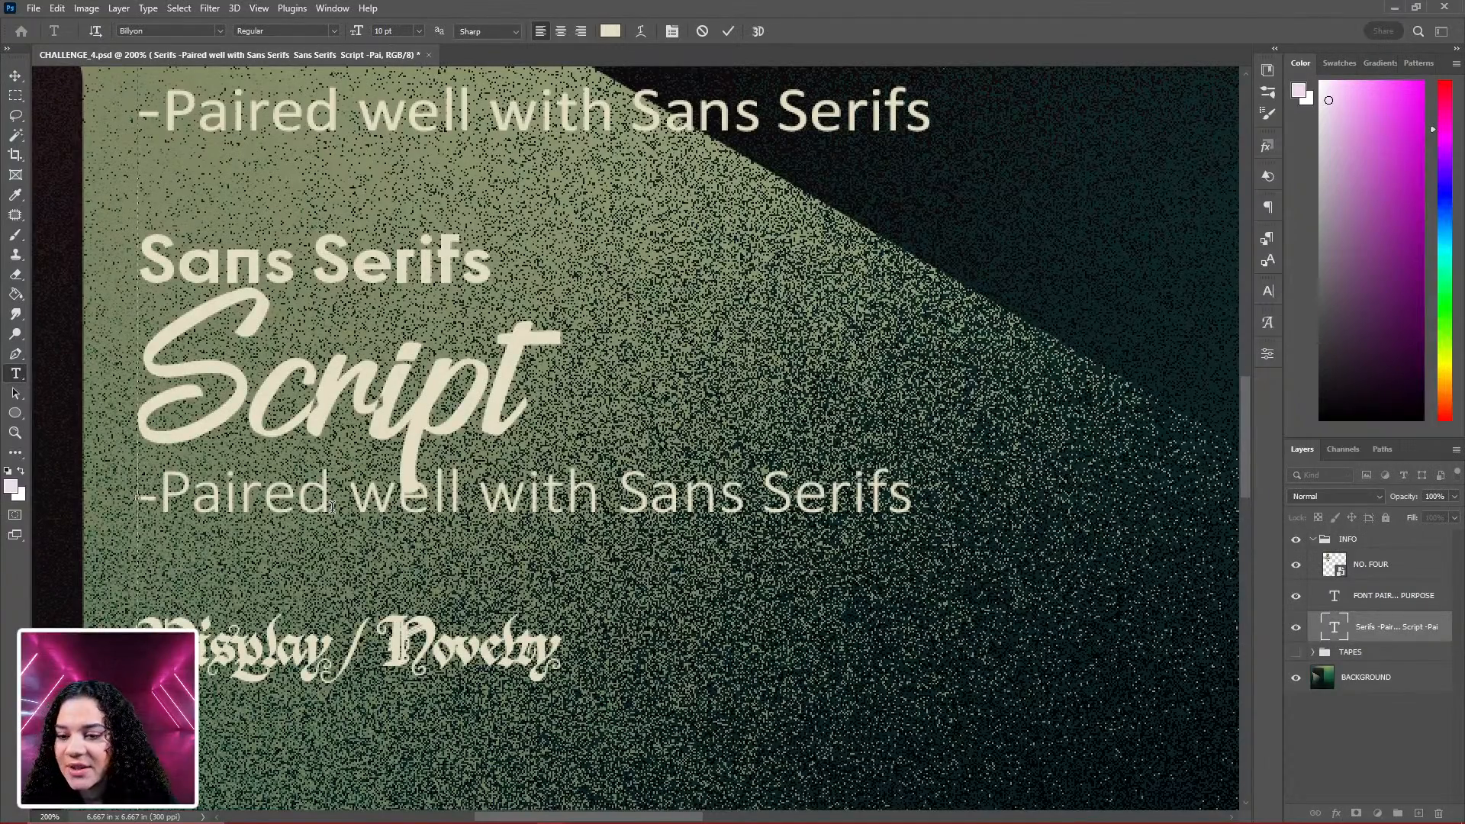
pyautogui.press('Return')
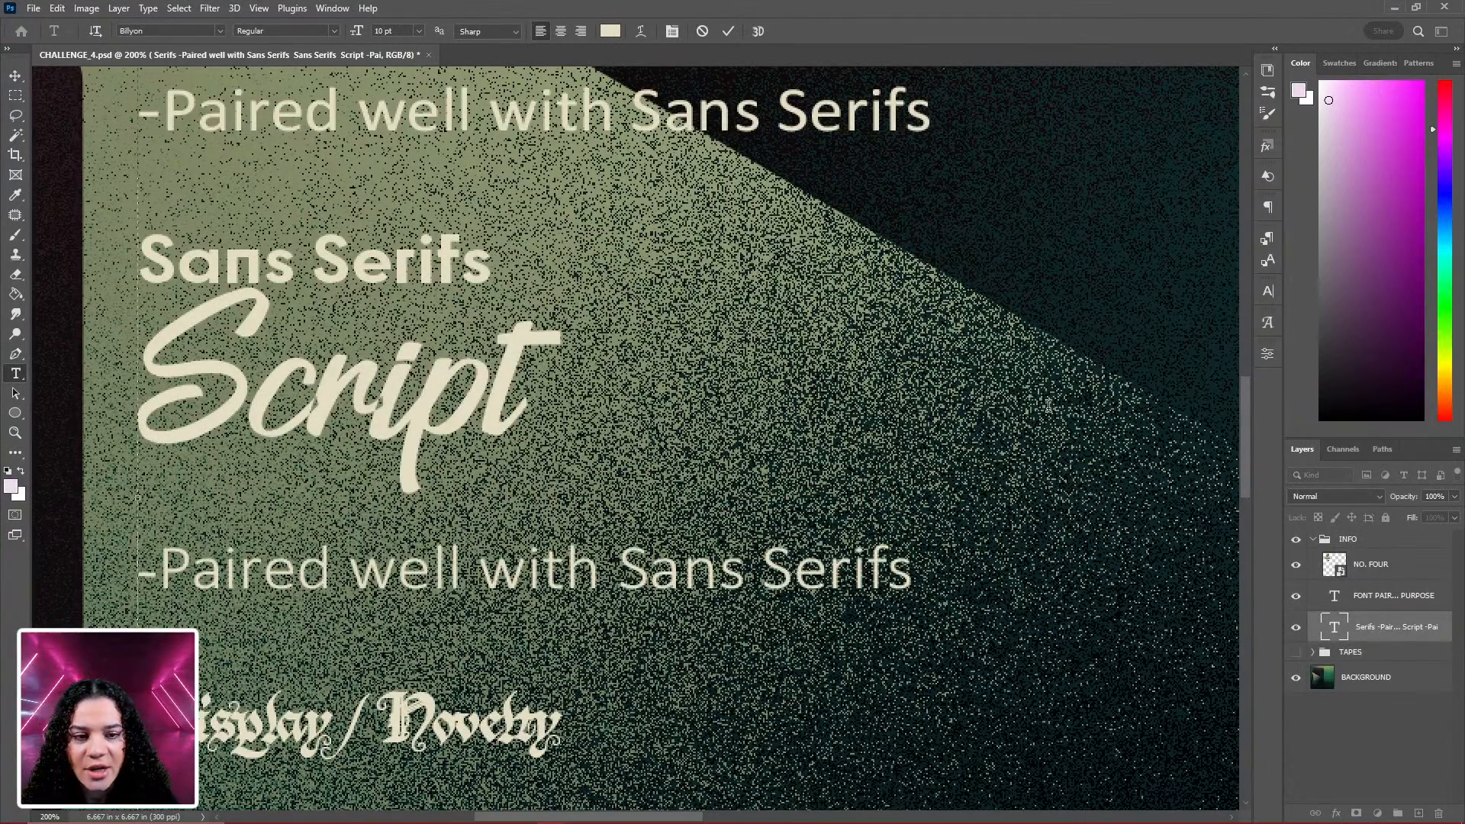
pyautogui.click(1405, 623)
pyautogui.hotkey('ctrl', '-')
pyautogui.hotkey('ctrl', '-')
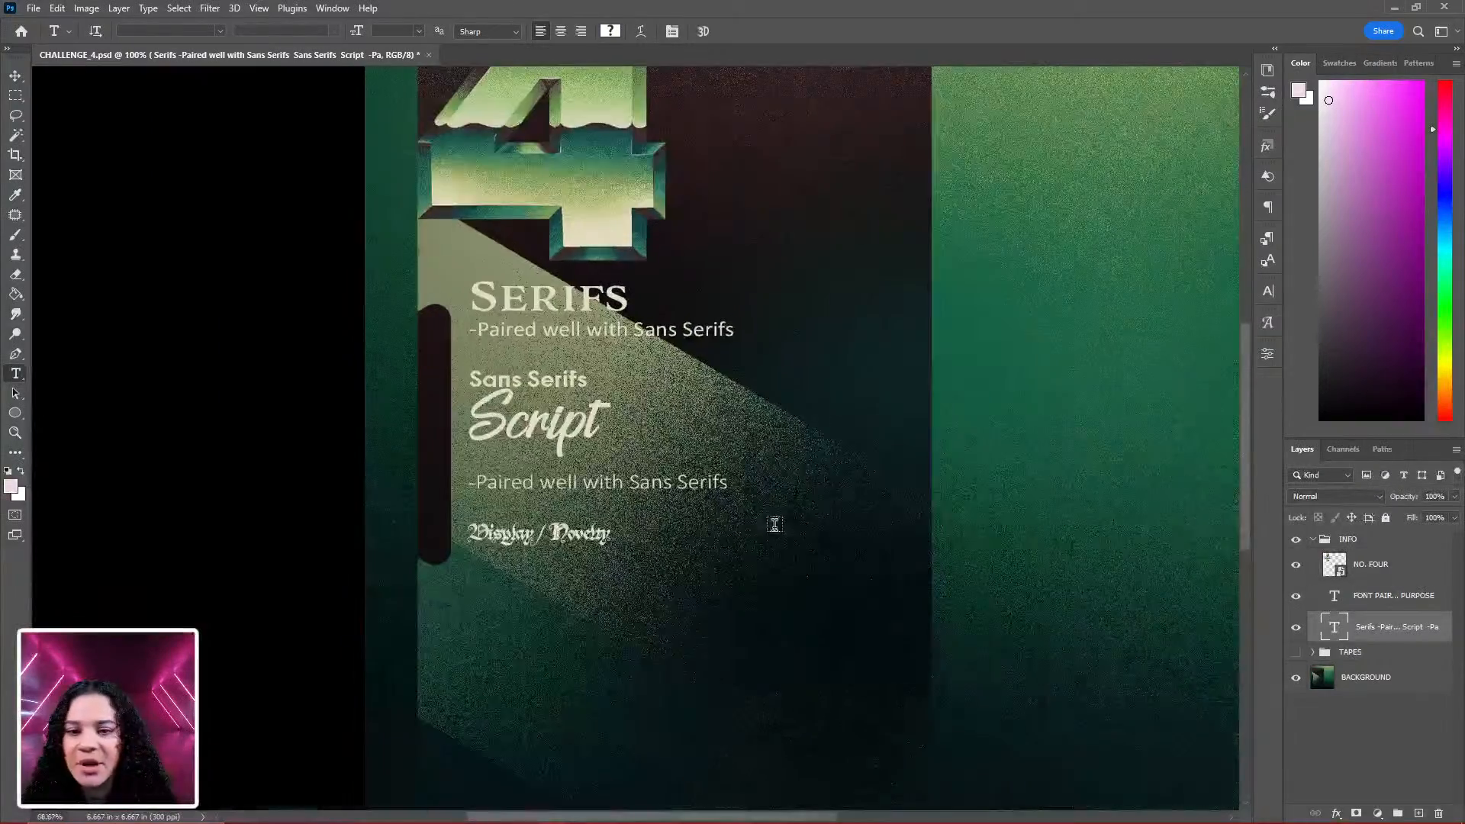
# Add an empty line above the Script heading and remove the one between the heading and its pairing note
pyautogui.hotkey('ctrl', '+')
pyautogui.click(570, 353)
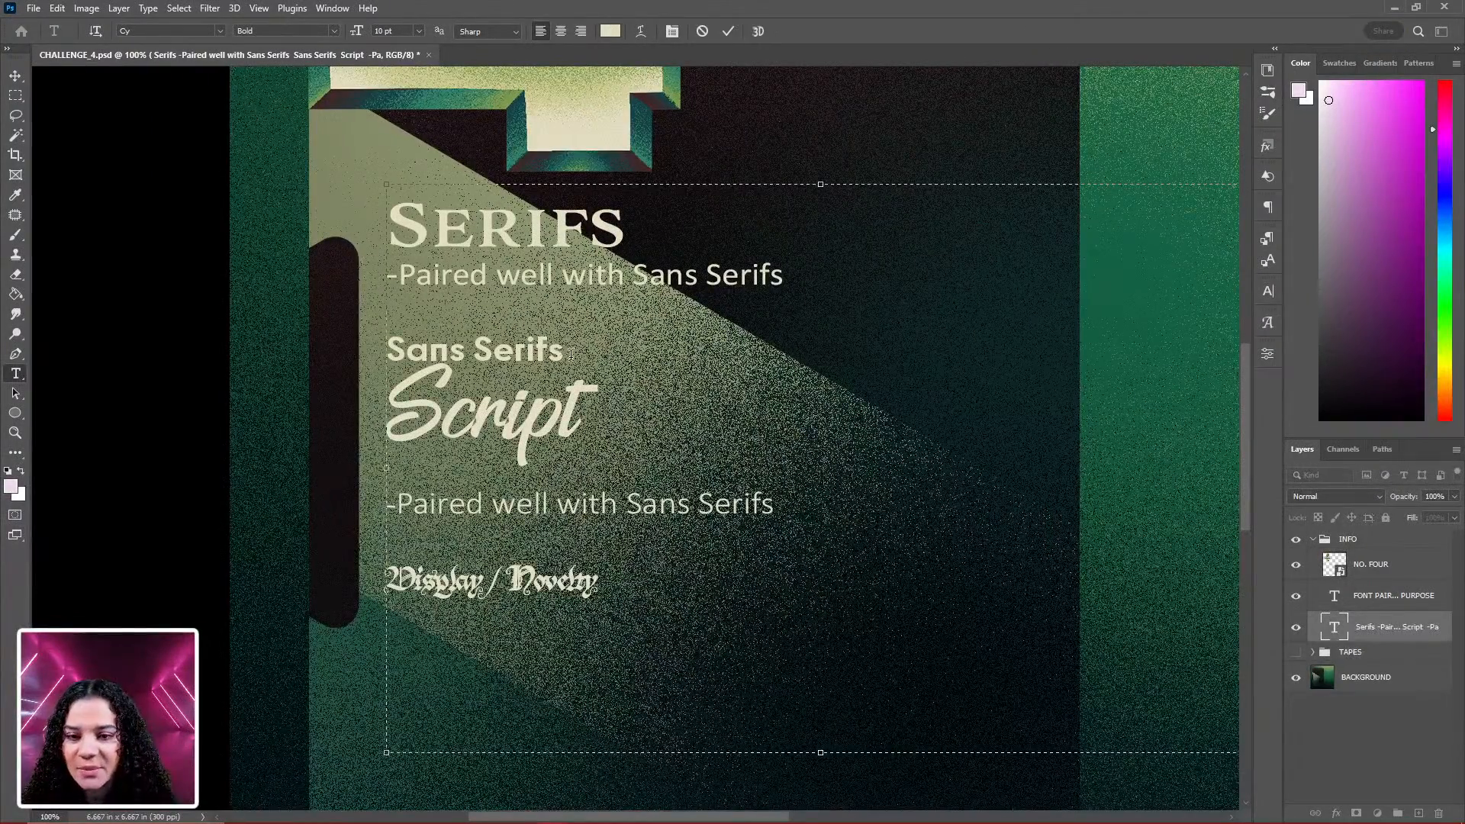
pyautogui.press('Return')
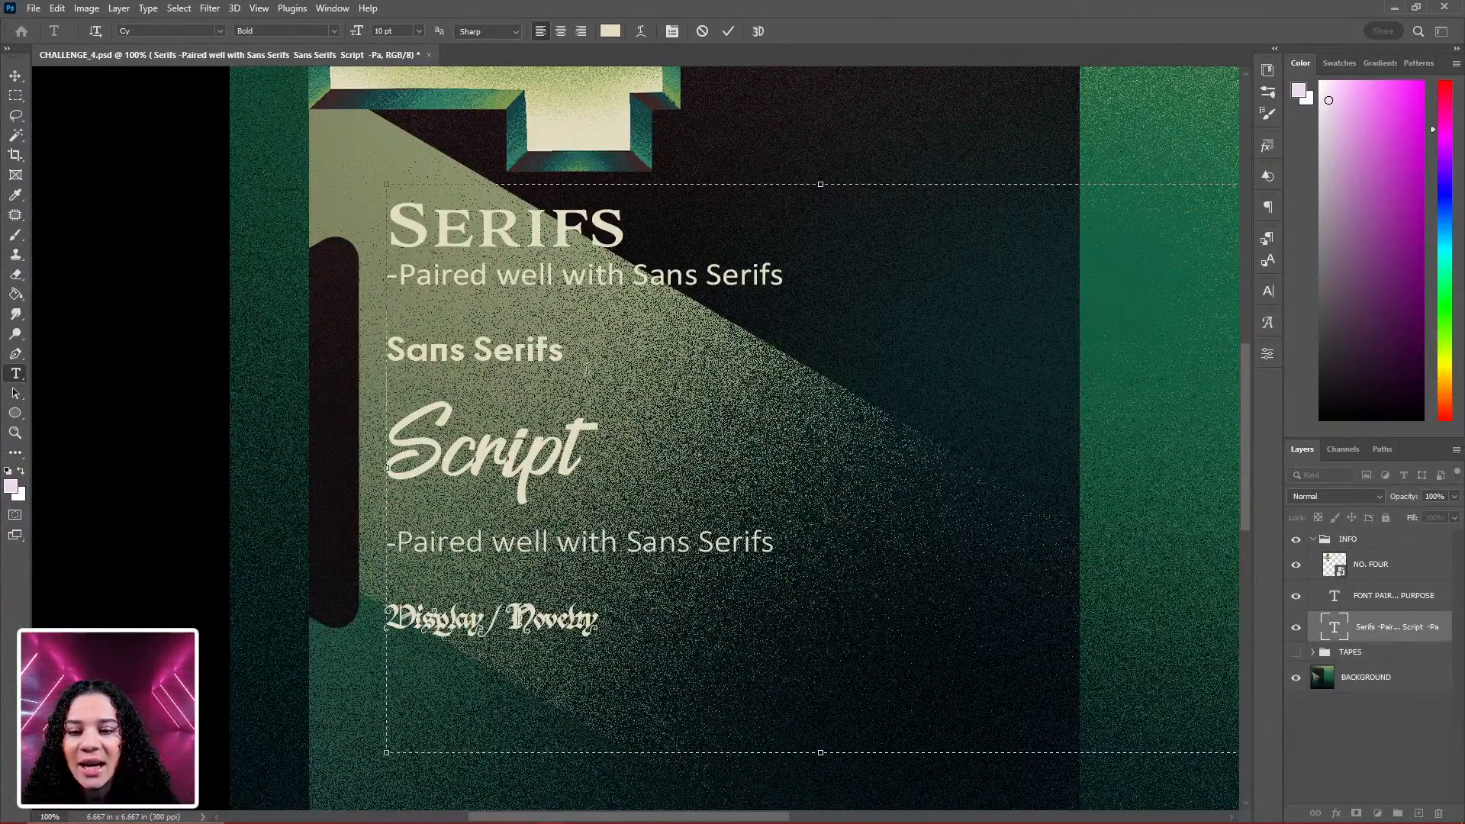
pyautogui.click(391, 543)
pyautogui.press('BackSpace')
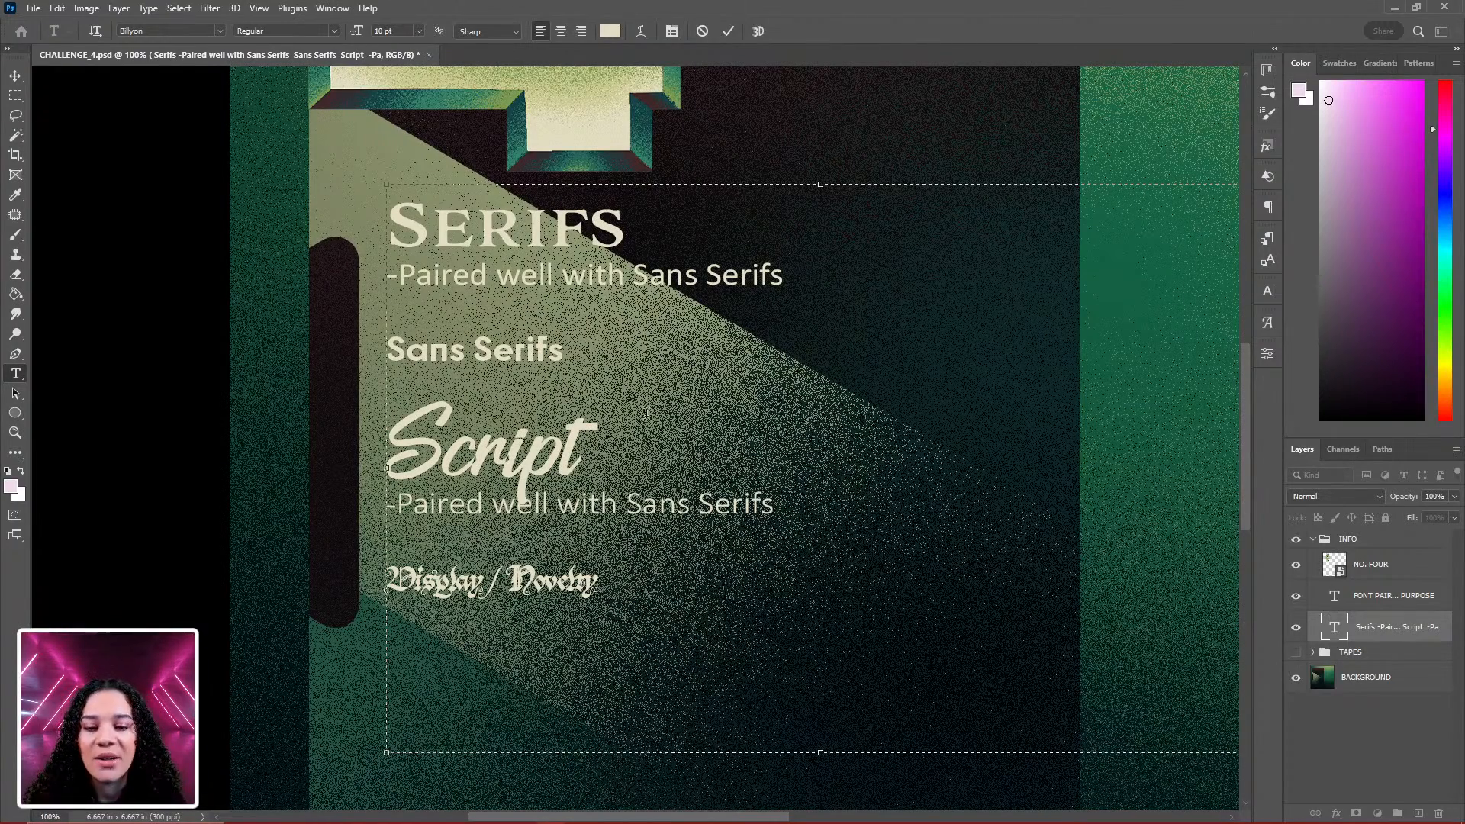
# Set the Sans Serifs heading to the Black style at 30 pt and add an empty line above it
pyautogui.click(555, 350)
pyautogui.moveTo(564, 349); pyautogui.dragTo(386, 351)
pyautogui.click(335, 31)
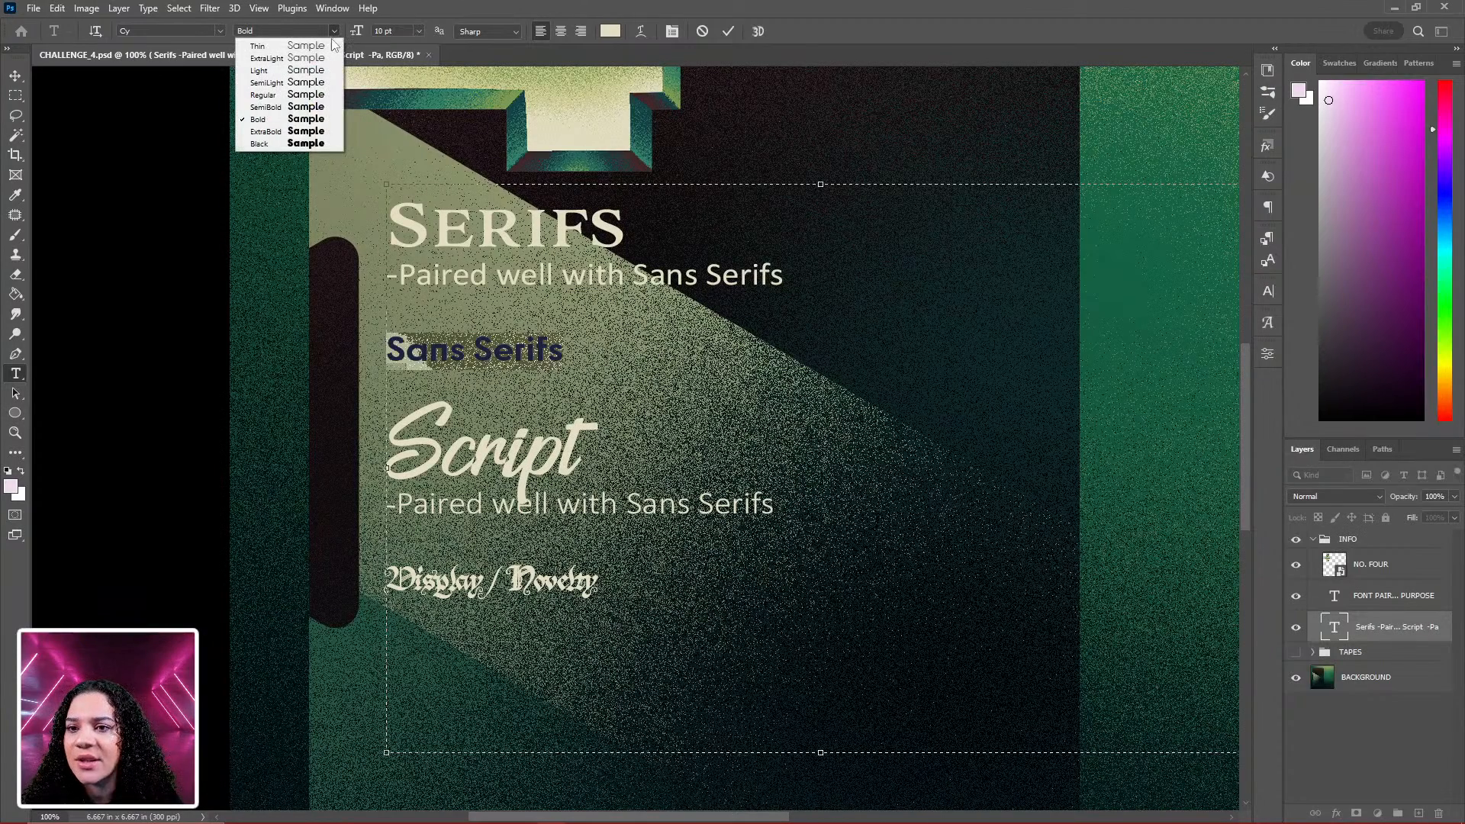
pyautogui.click(312, 141)
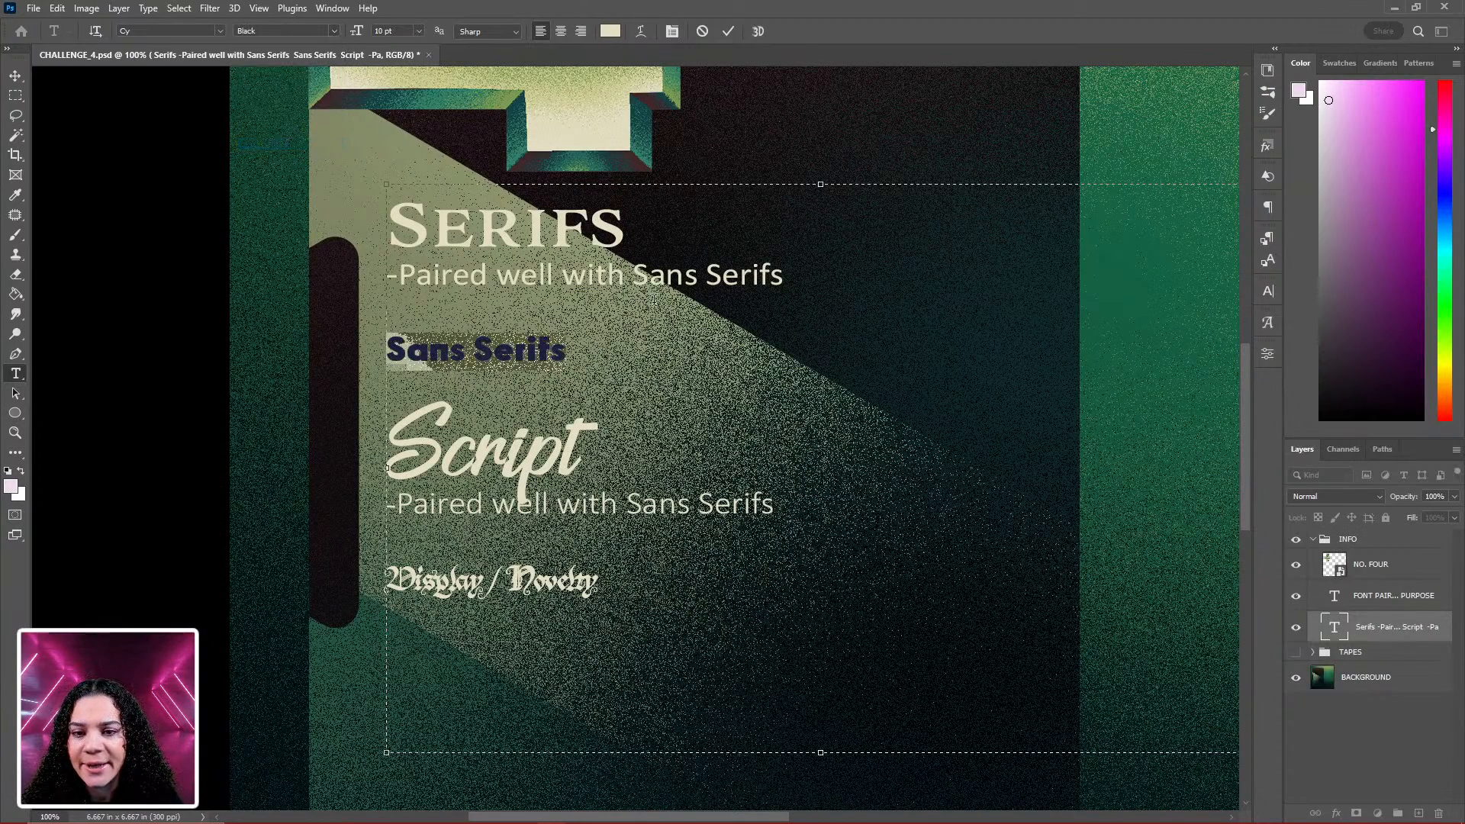
pyautogui.click(418, 31)
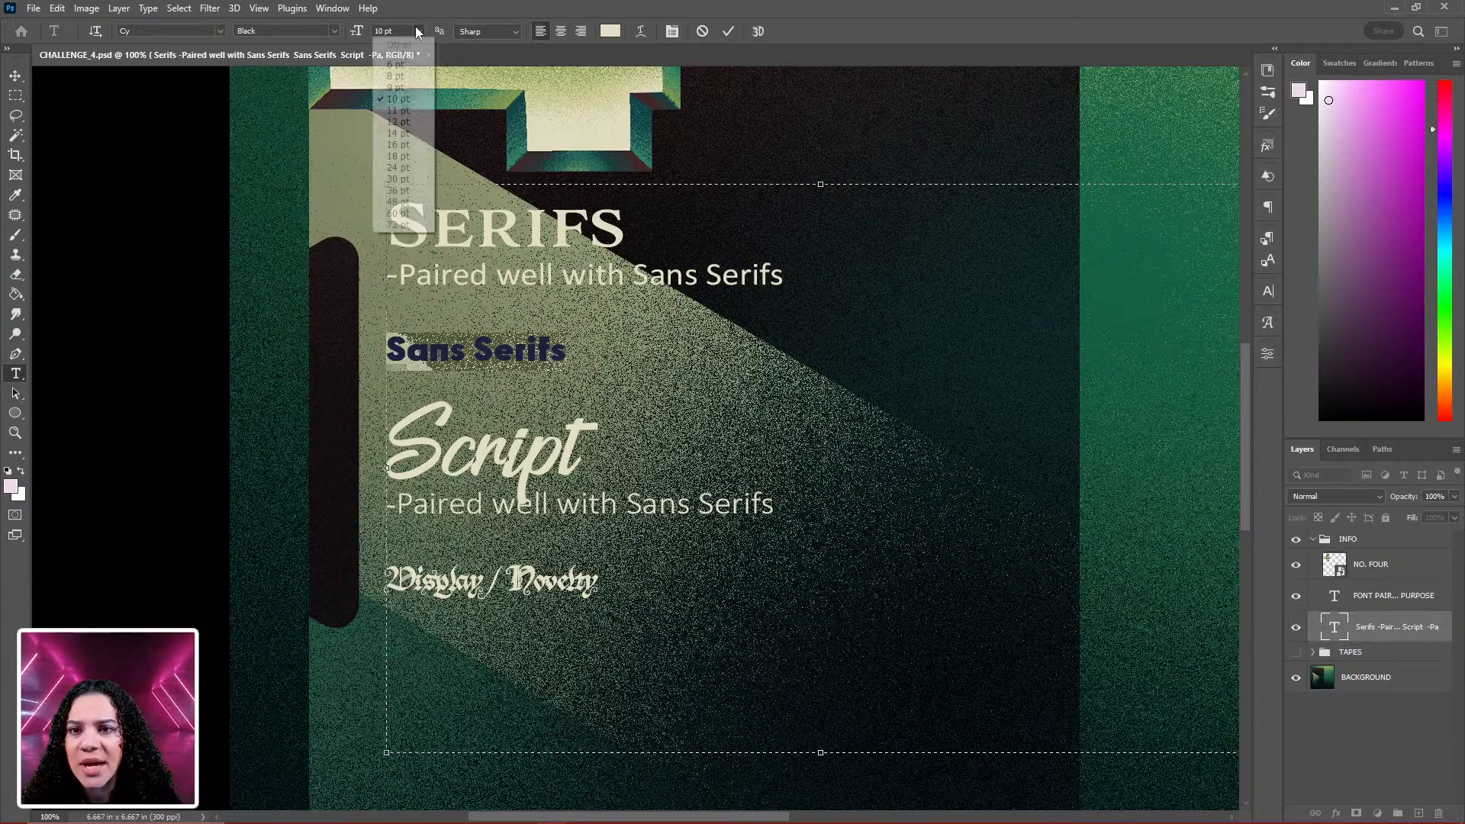
pyautogui.click(407, 178)
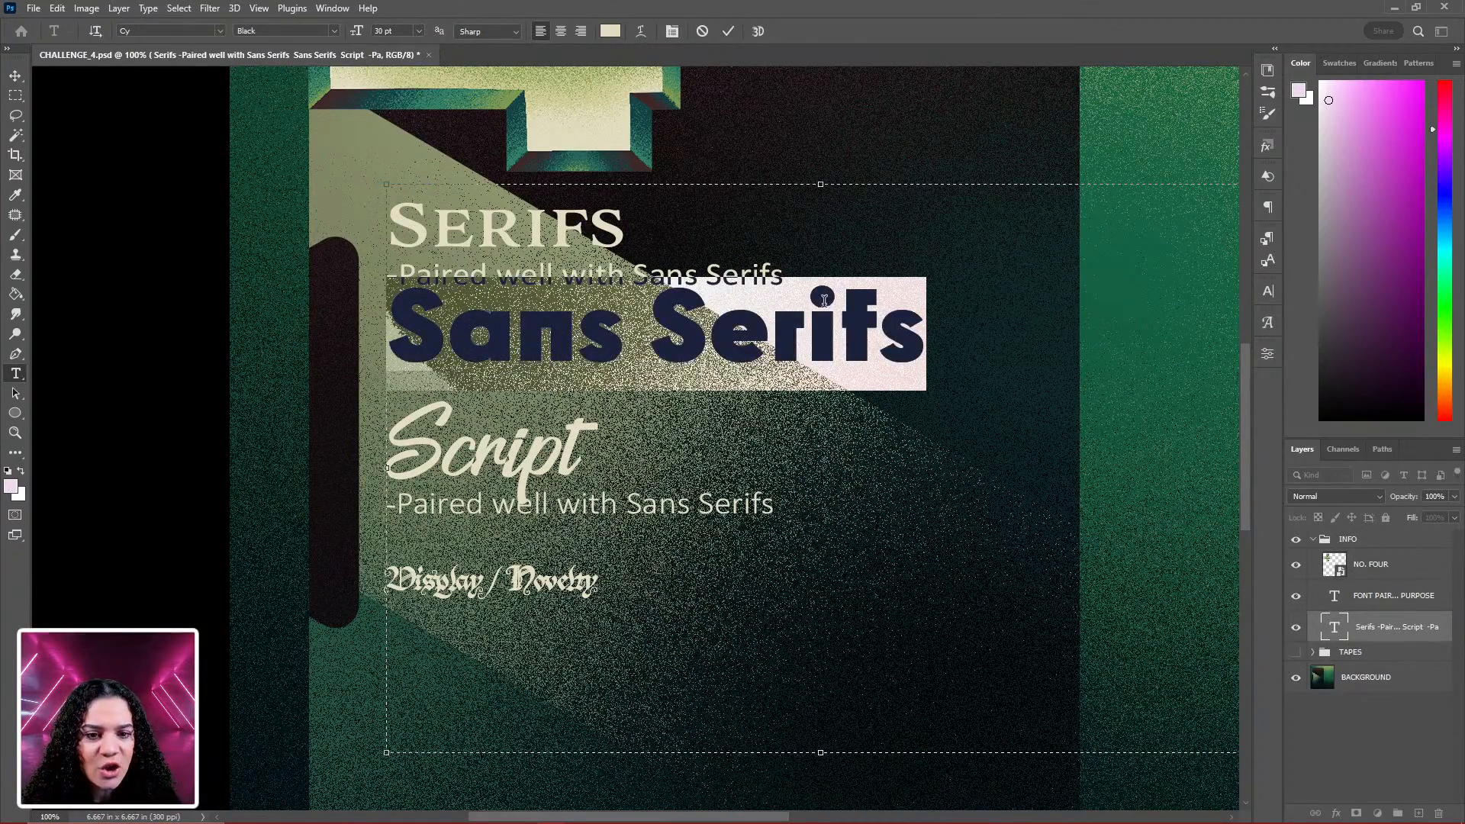
pyautogui.click(785, 273)
pyautogui.press('Return')
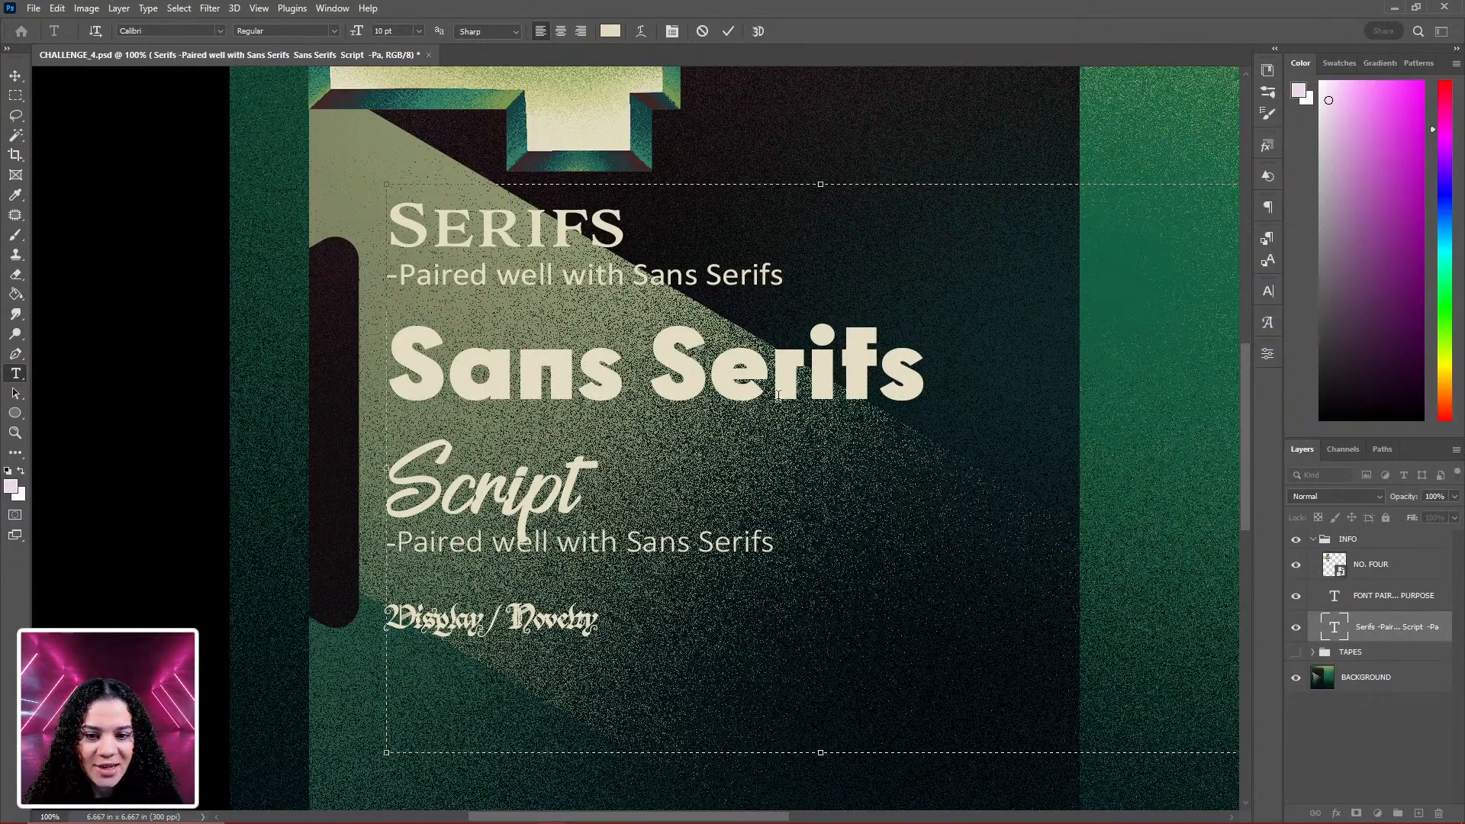
pyautogui.click(926, 386)
pyautogui.press('Return')
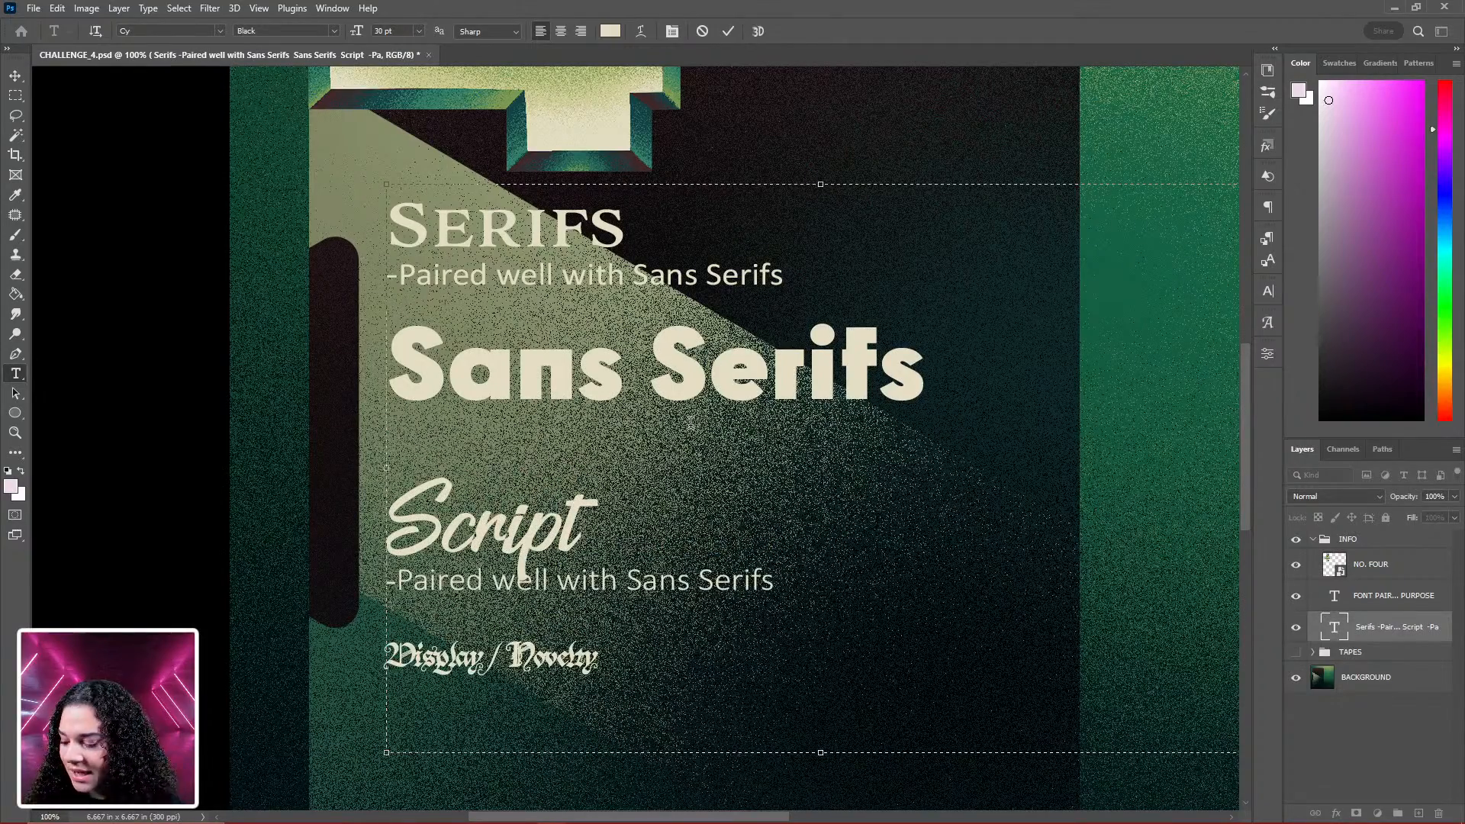
pyautogui.press('BackSpace')
# Start a pairing note with a hyphen under the Sans Serifs heading, keeping an empty line above Script
pyautogui.click(401, 421)
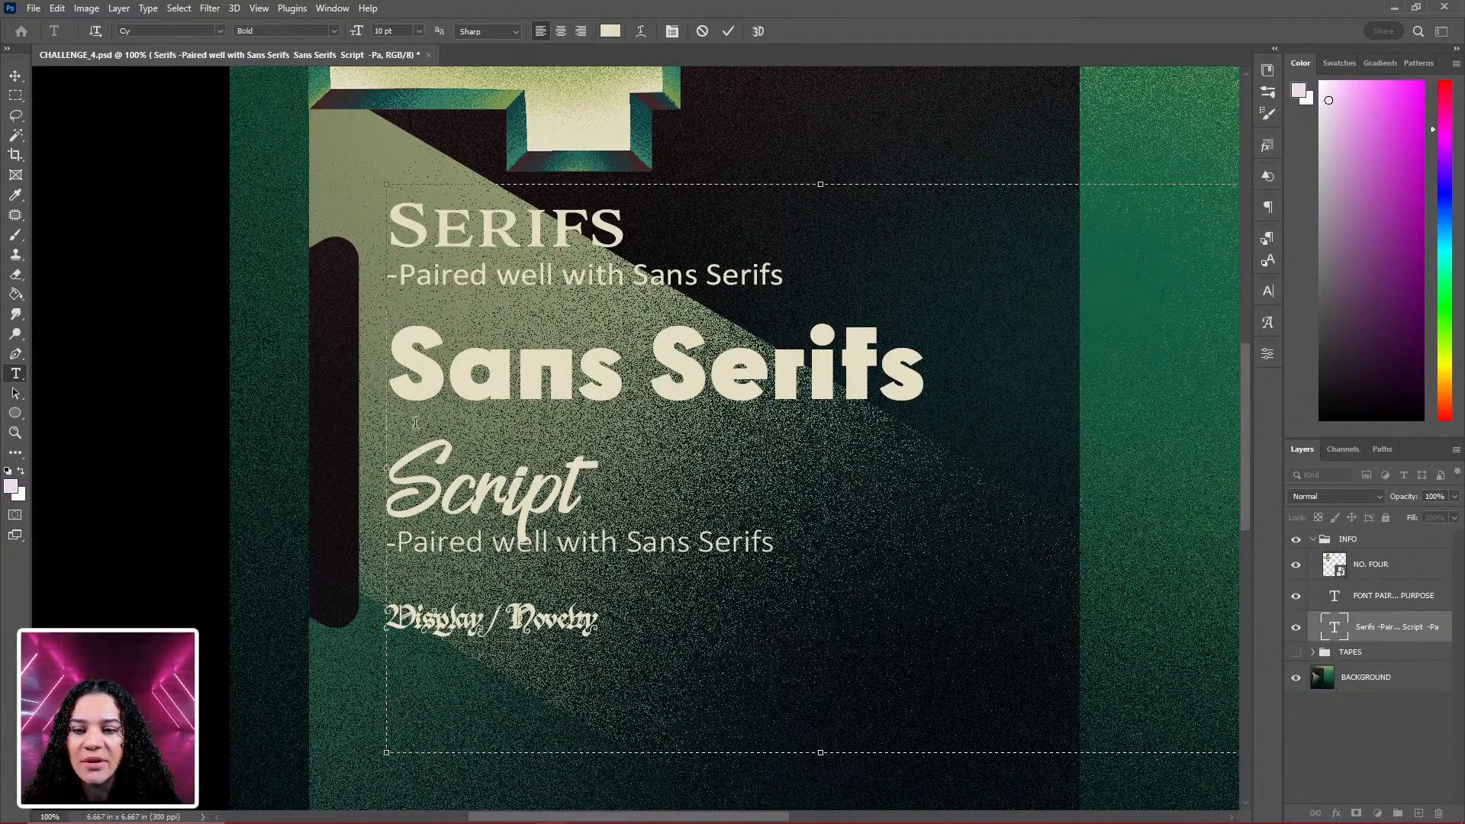
pyautogui.press('Return')
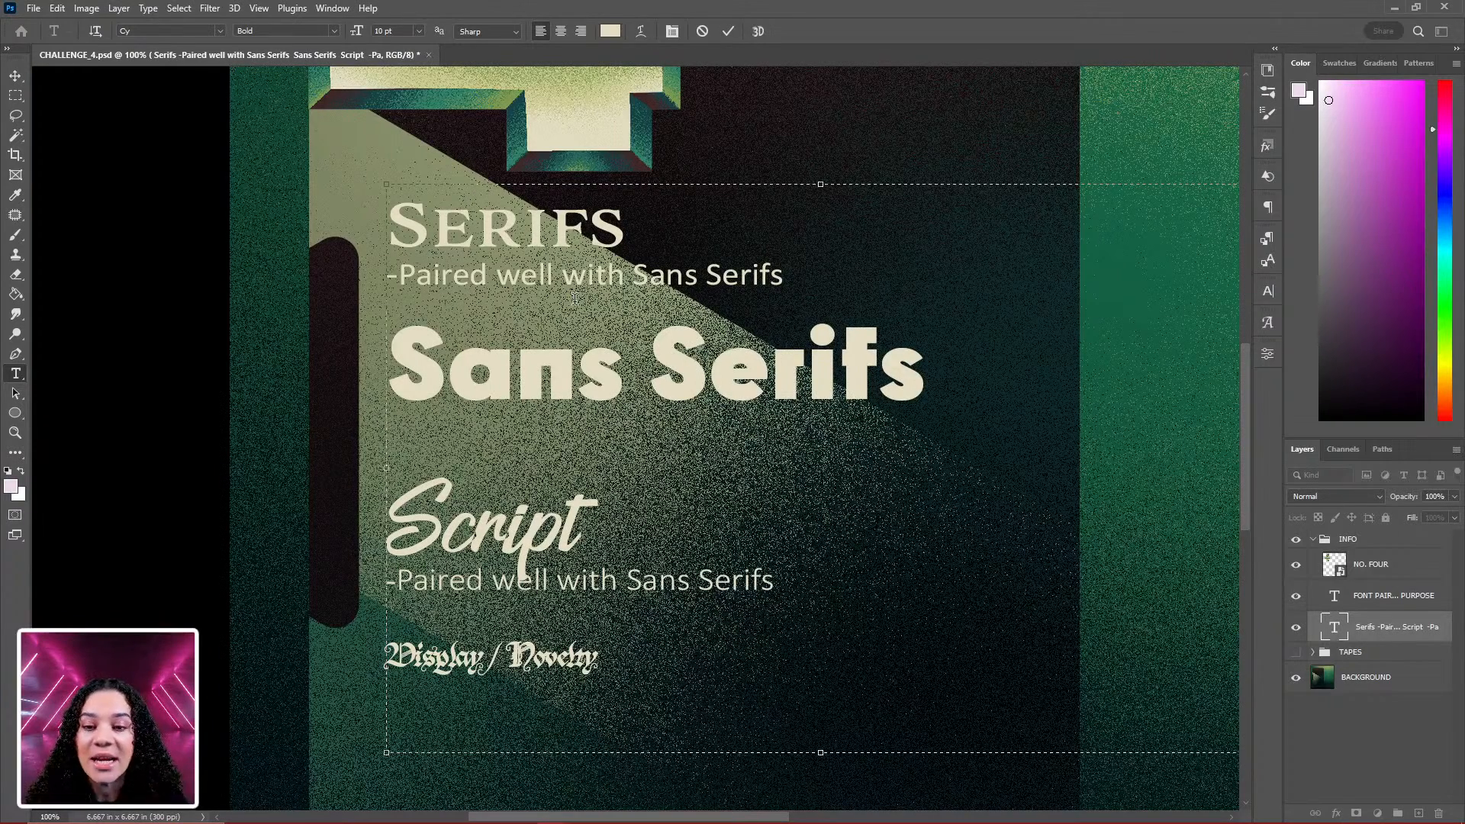
pyautogui.write('-')
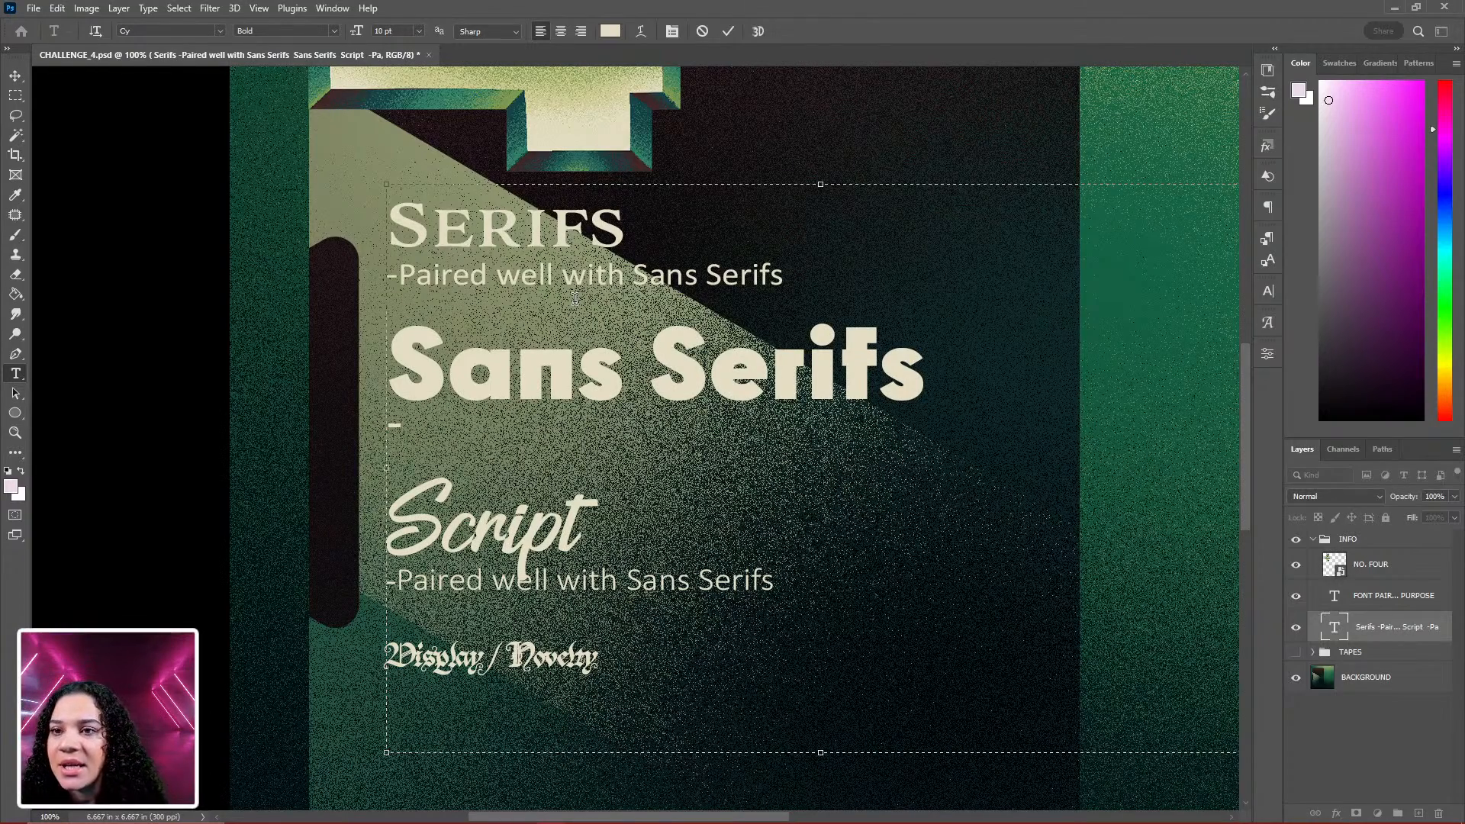
# Try to change the font style of the note line under Sans Serifs to Regular
pyautogui.click(335, 31)
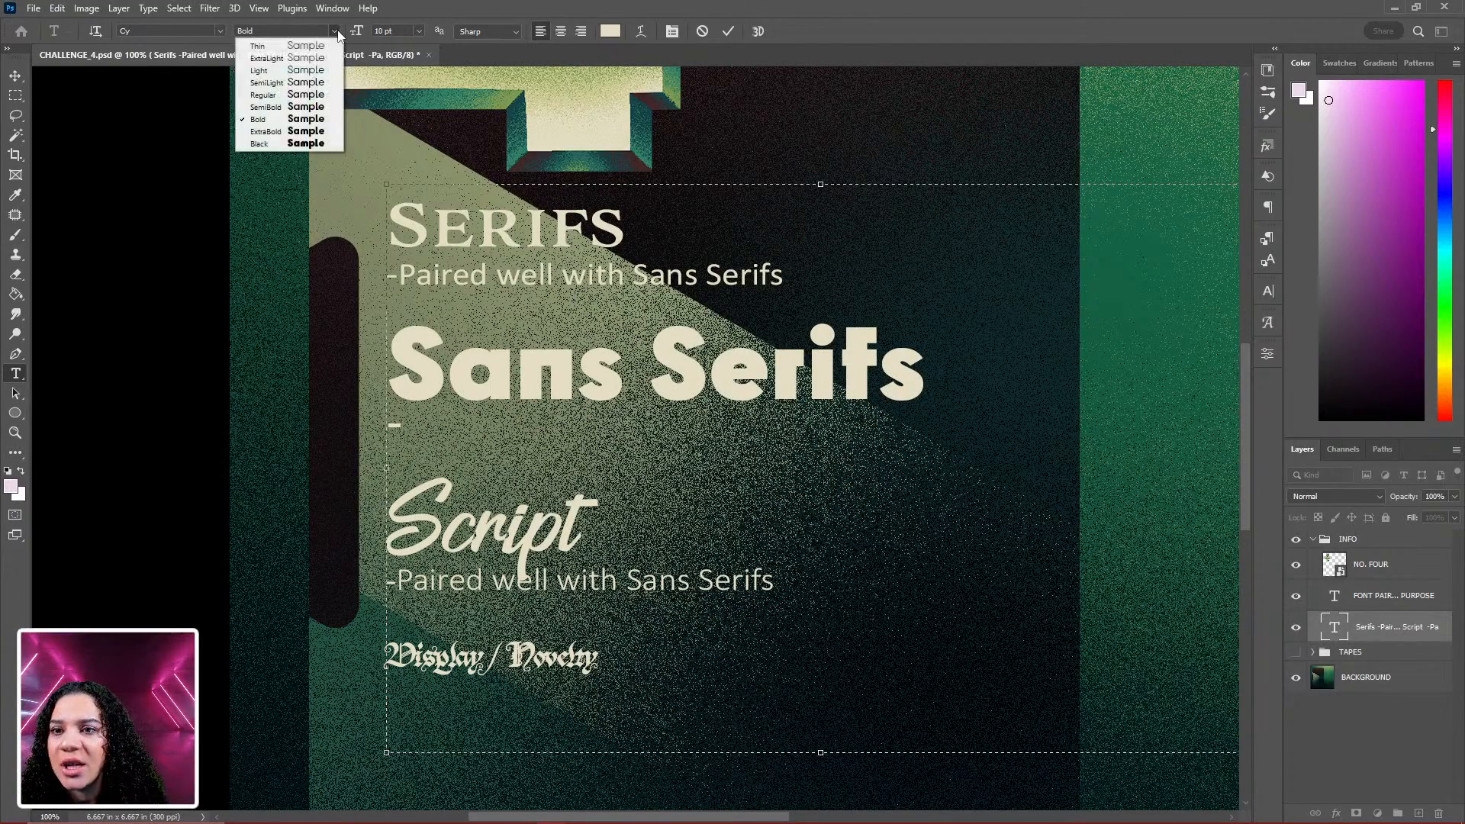
pyautogui.click(293, 95)
pyautogui.moveTo(417, 432); pyautogui.dragTo(359, 428)
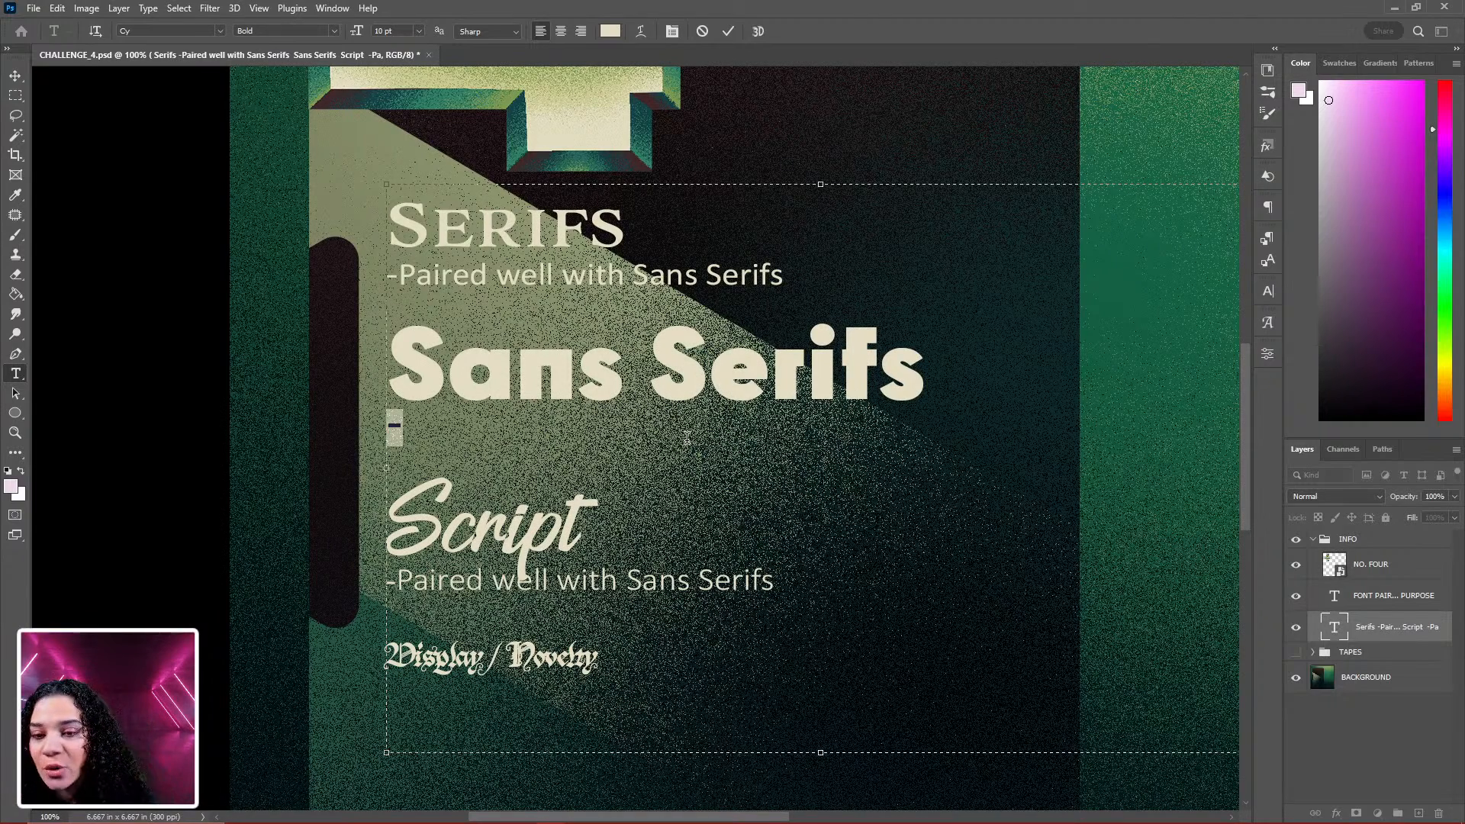
pyautogui.click(687, 437)
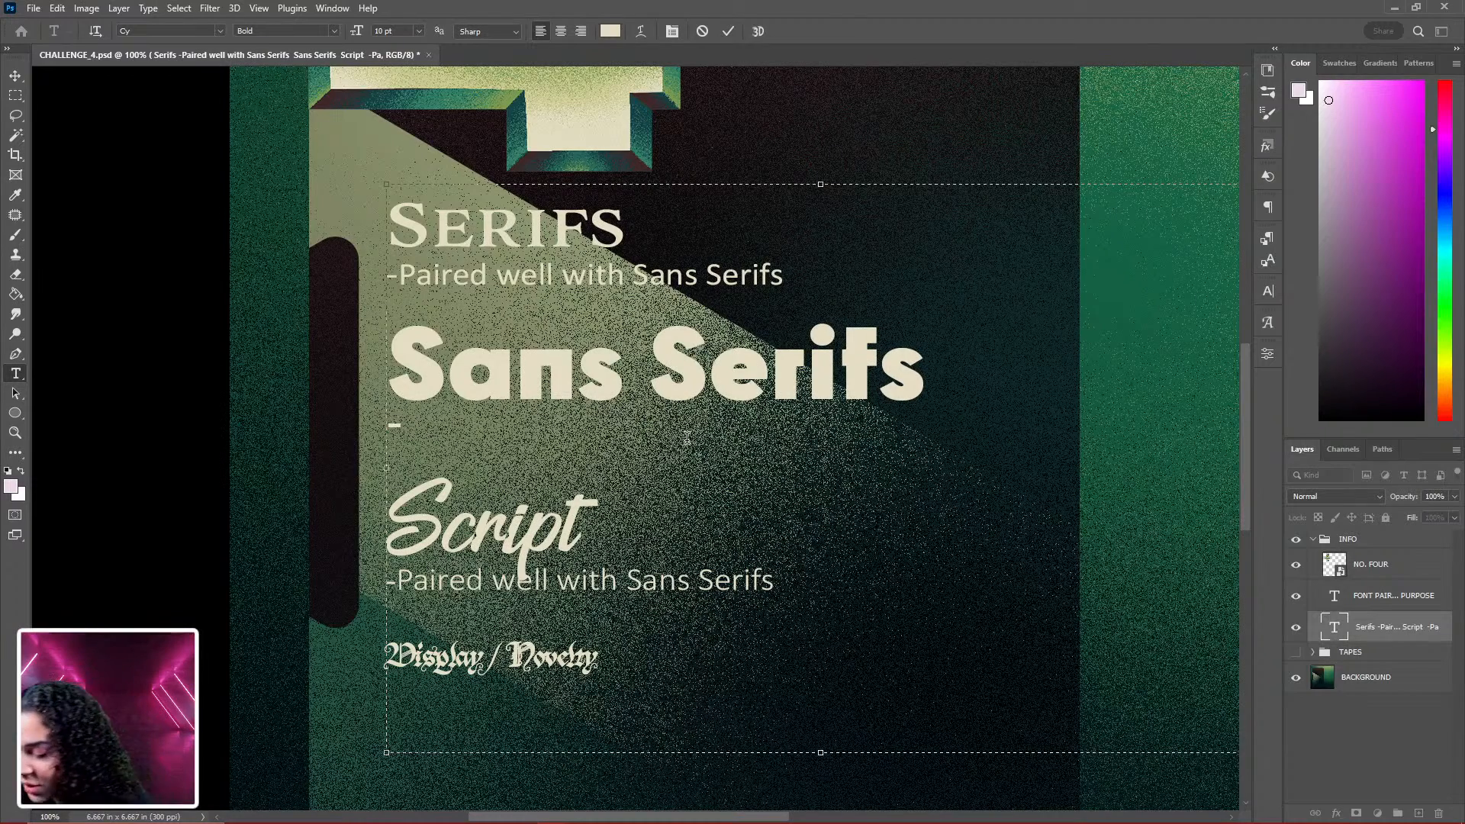
# Write "You can pair fonts in the same family, using different" after the hyphen under the Sans Serifs heading
pyautogui.write('You ')
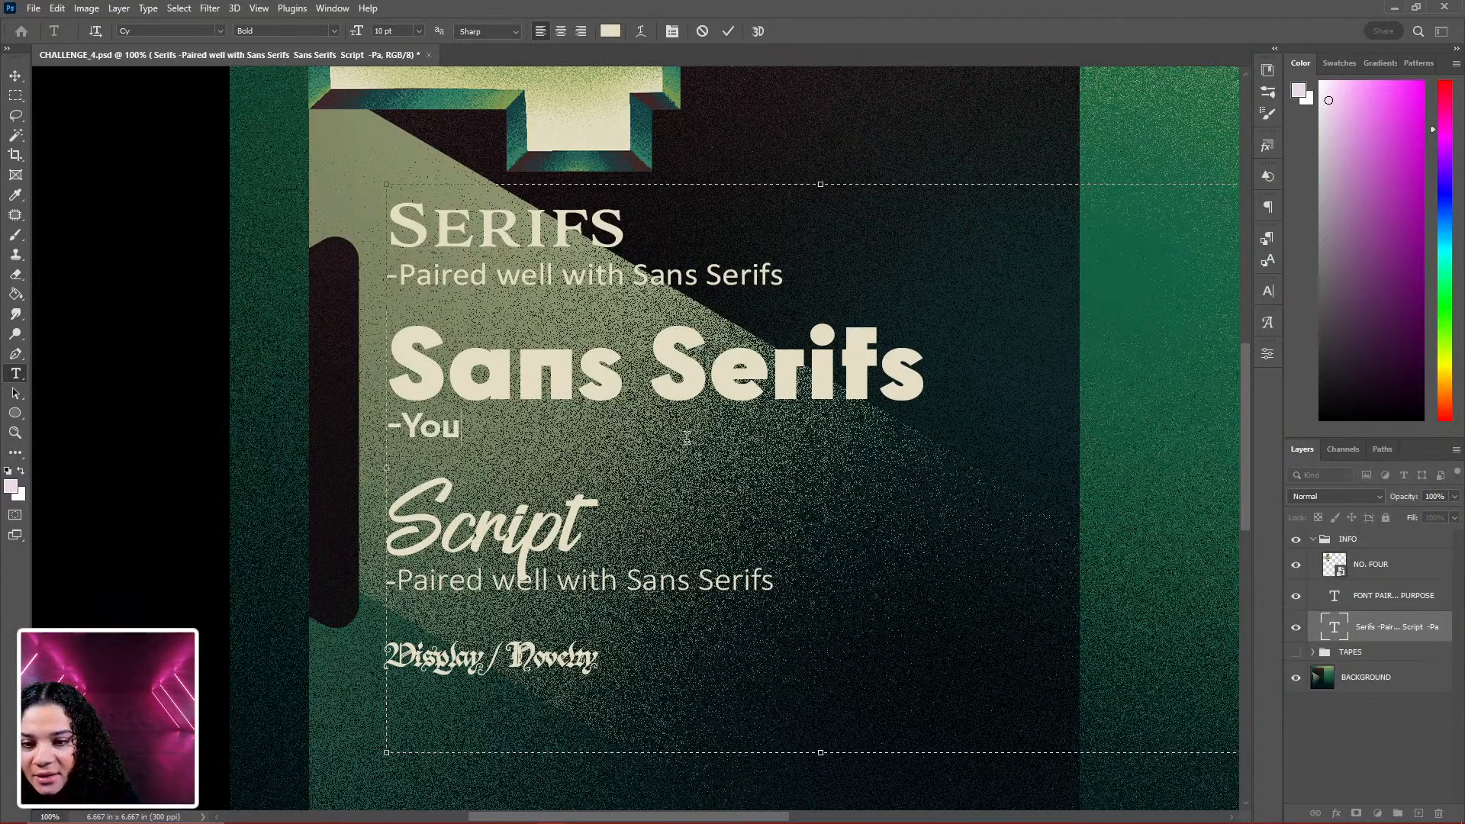
pyautogui.write('can pa')
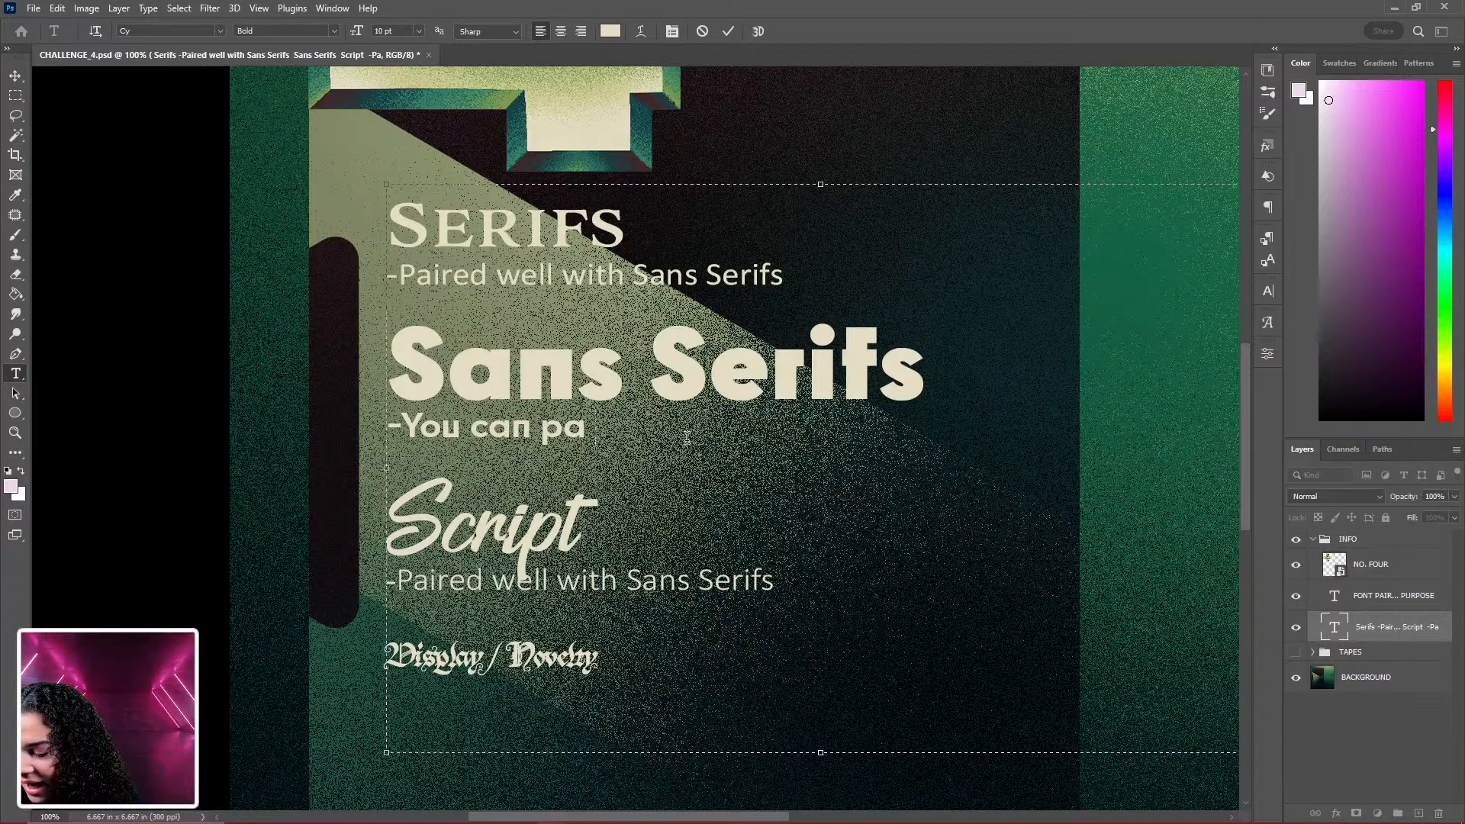
pyautogui.write('ir fonts in th')
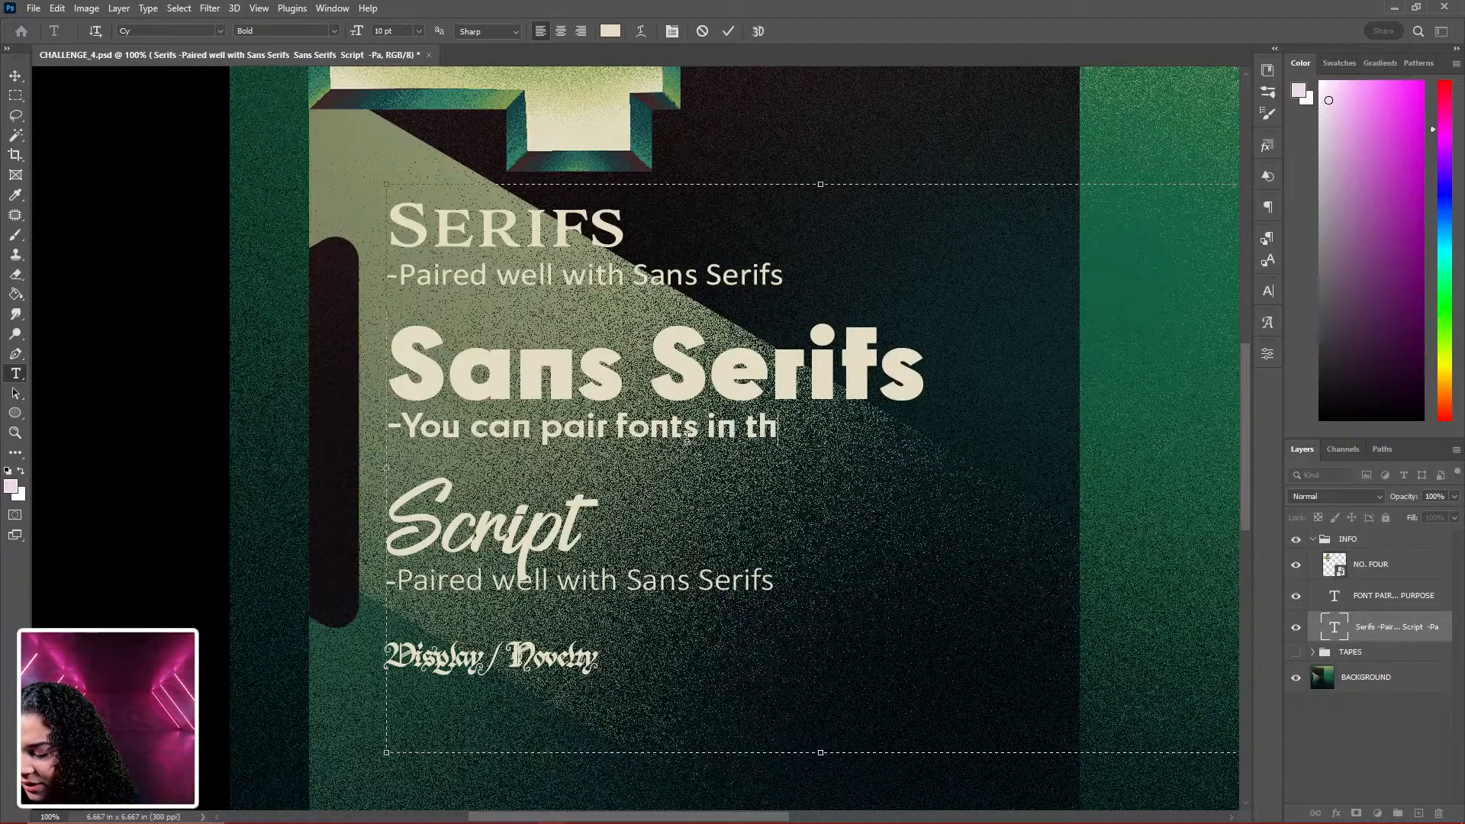
pyautogui.write('e same faim')
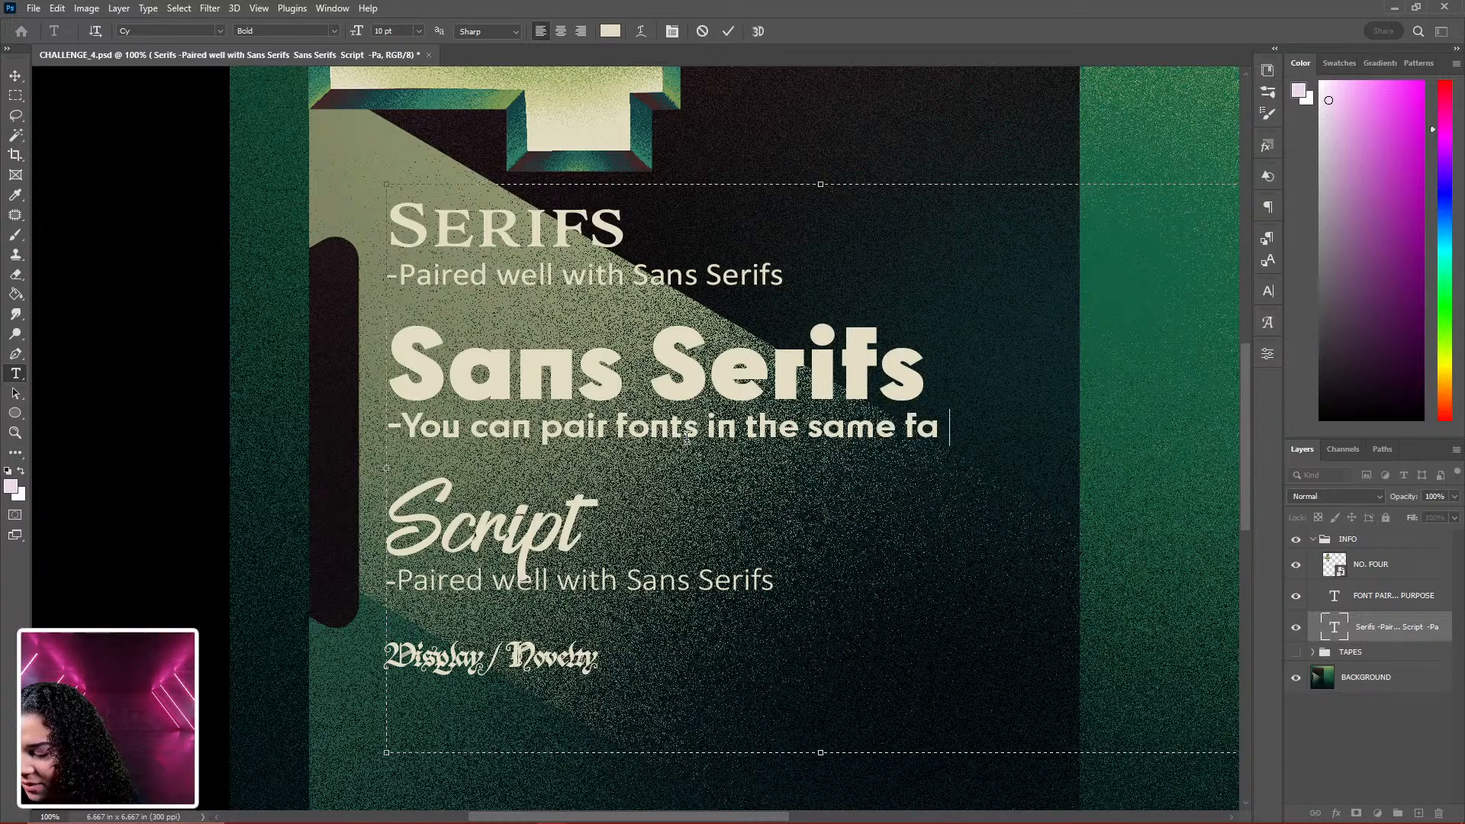
pyautogui.press('BackSpace')
pyautogui.press('BackSpace')
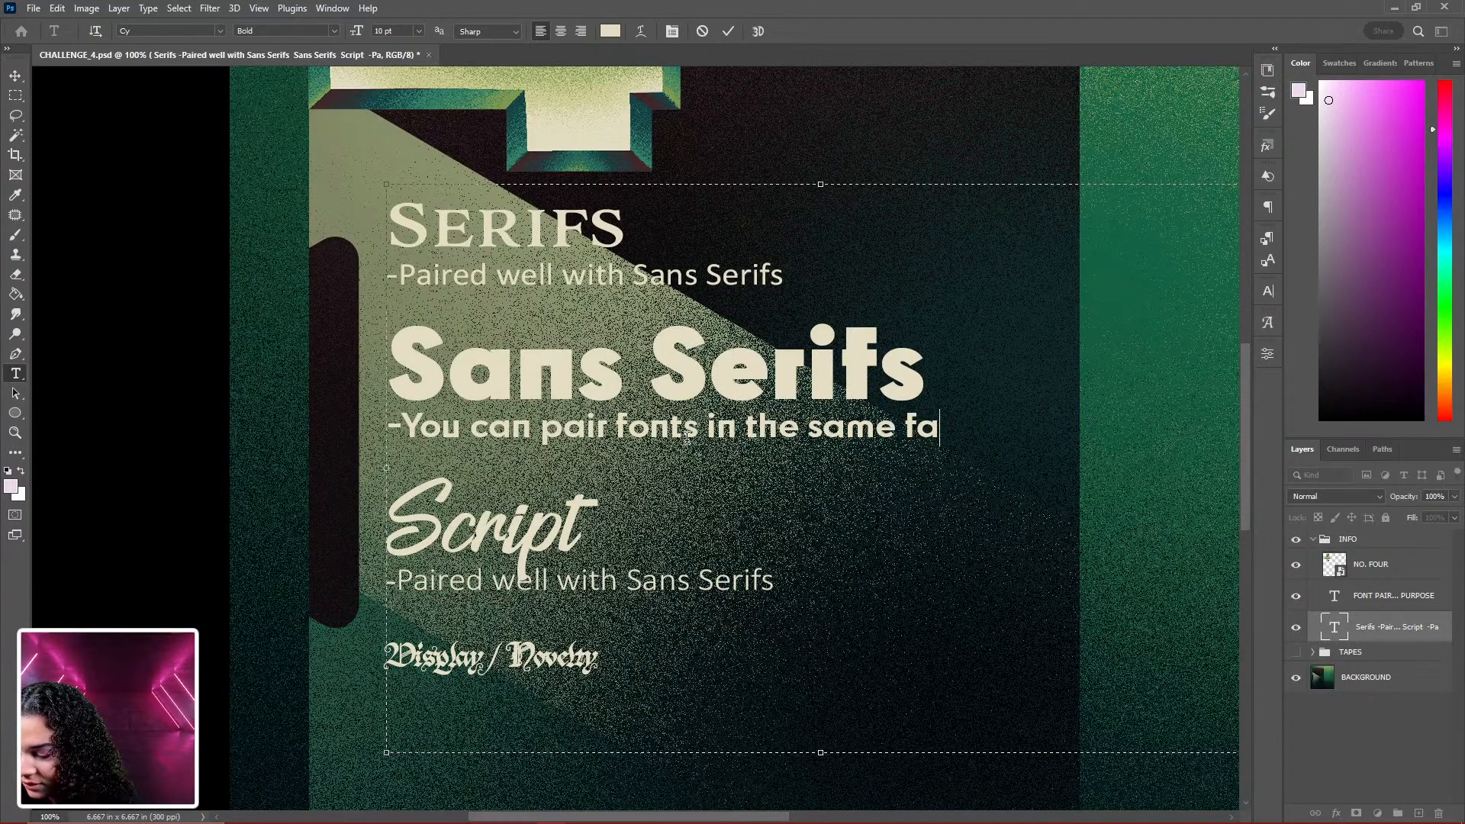
pyautogui.write('mily, ')
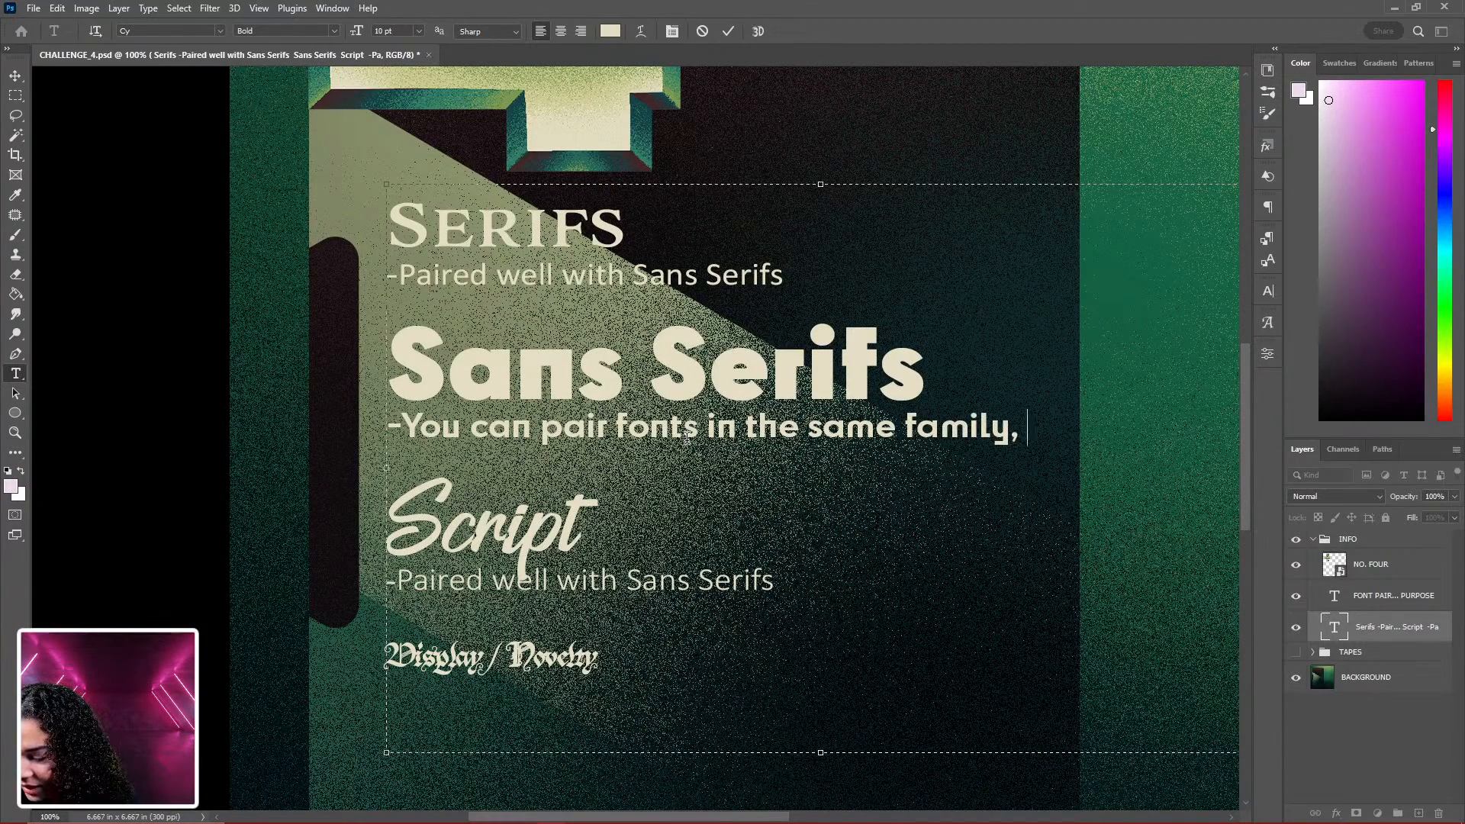
pyautogui.write('using ')
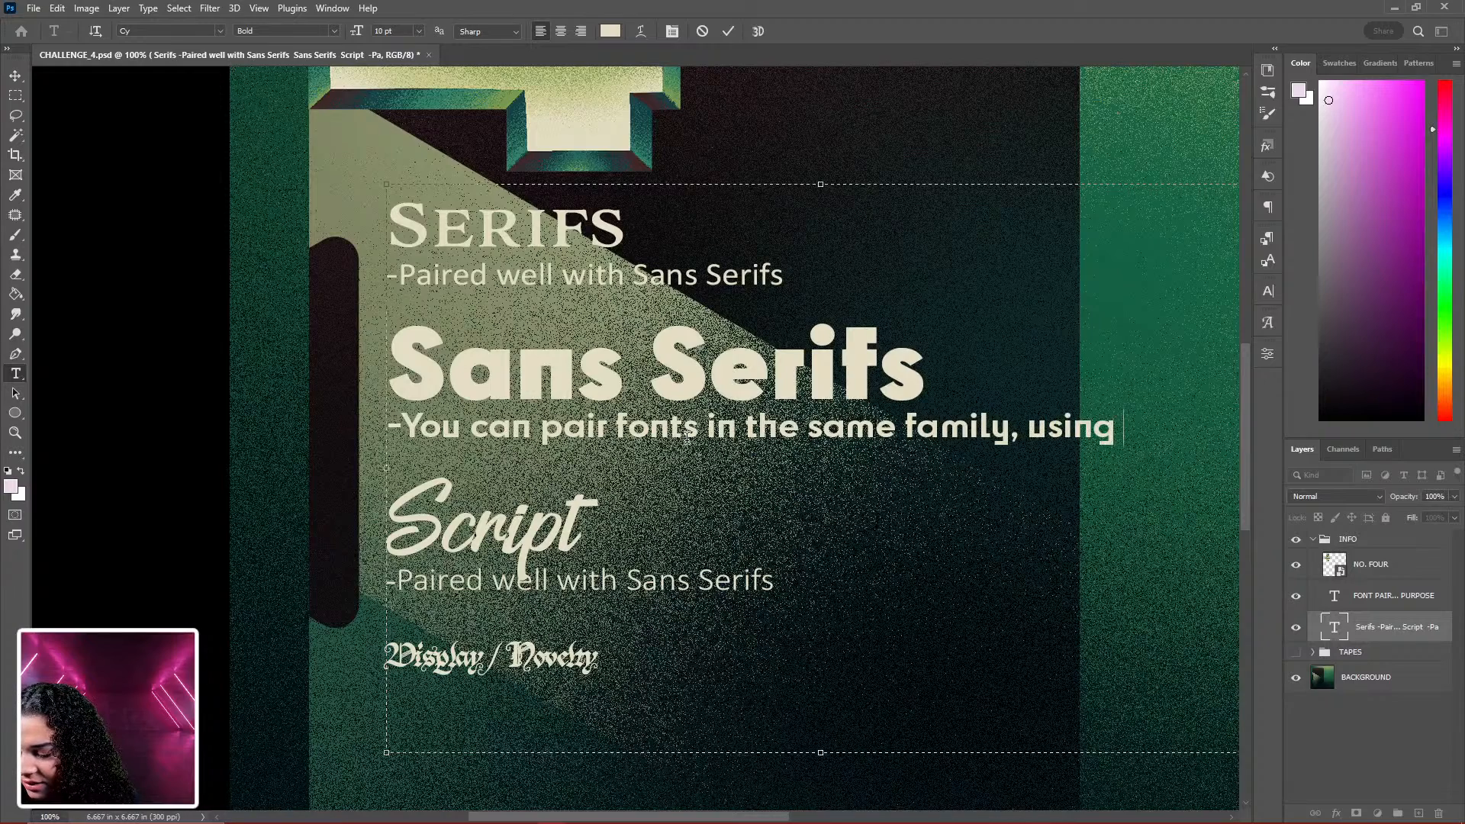
pyautogui.write('different')
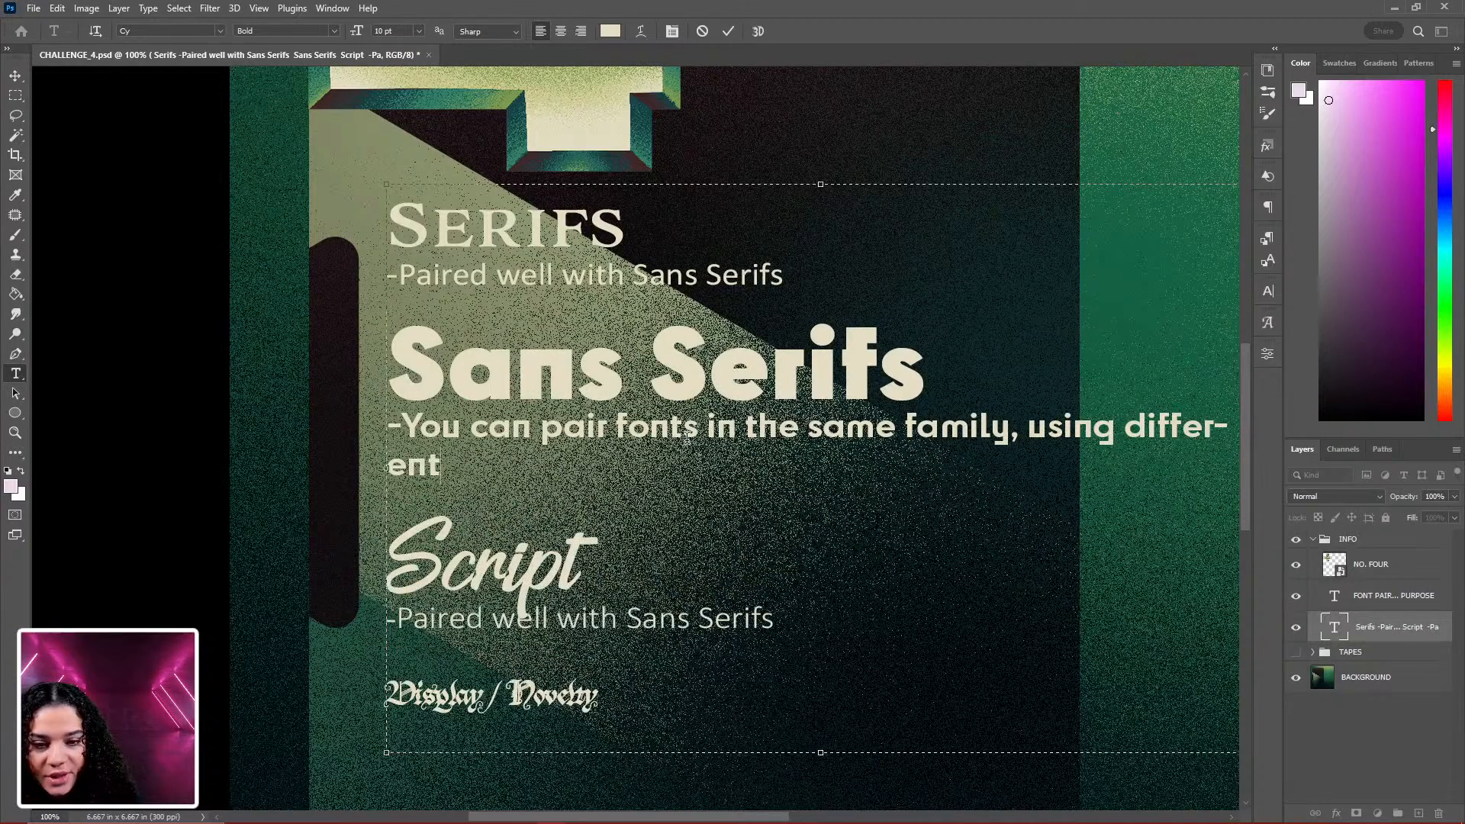
# Break the Sans Serifs note before "different" and finish its second line with "weights."
pyautogui.click(1125, 432)
pyautogui.press('BackSpace')
pyautogui.press('Return')
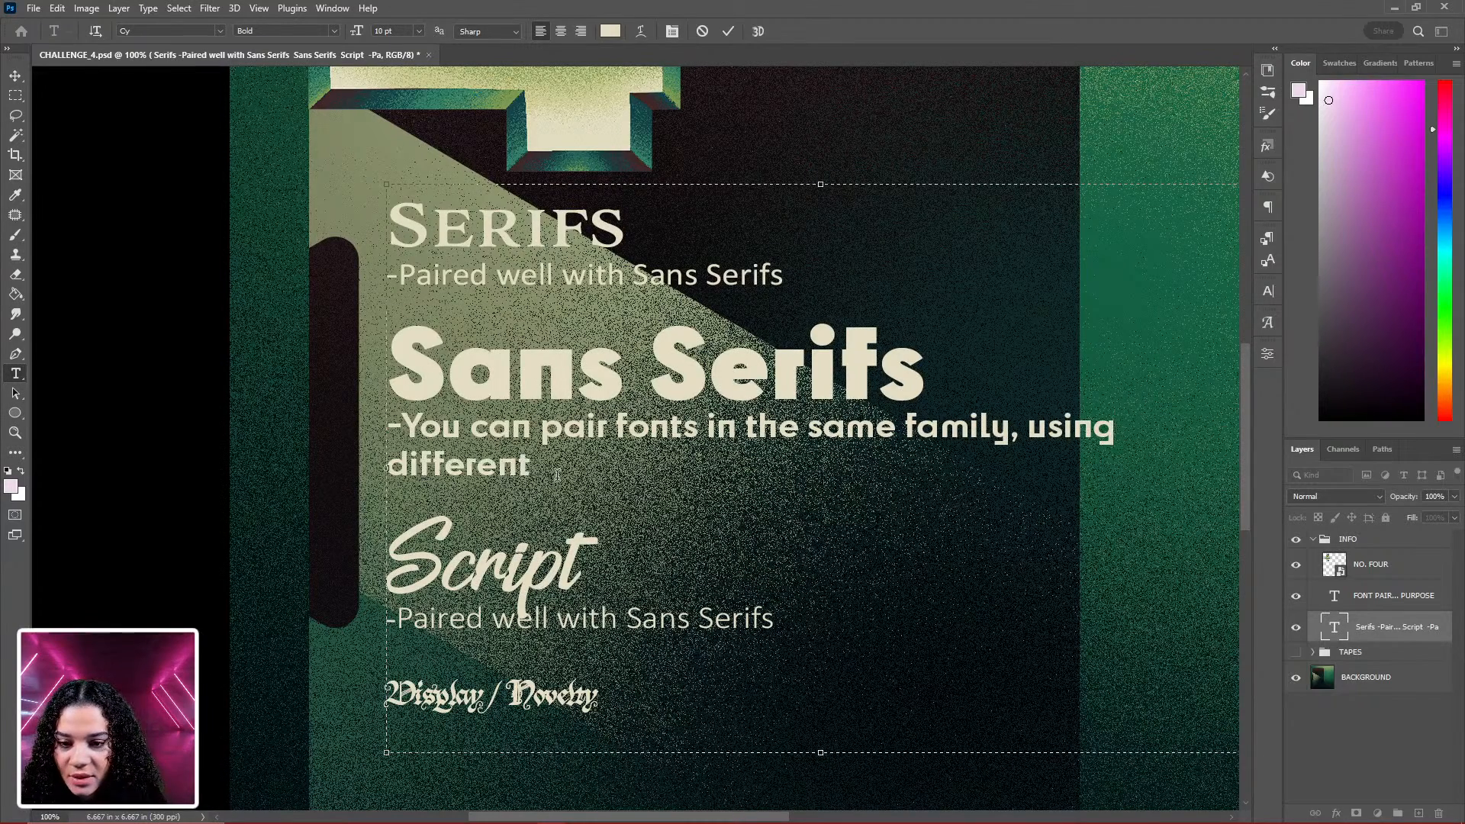
pyautogui.click(538, 470)
pyautogui.write('weights')
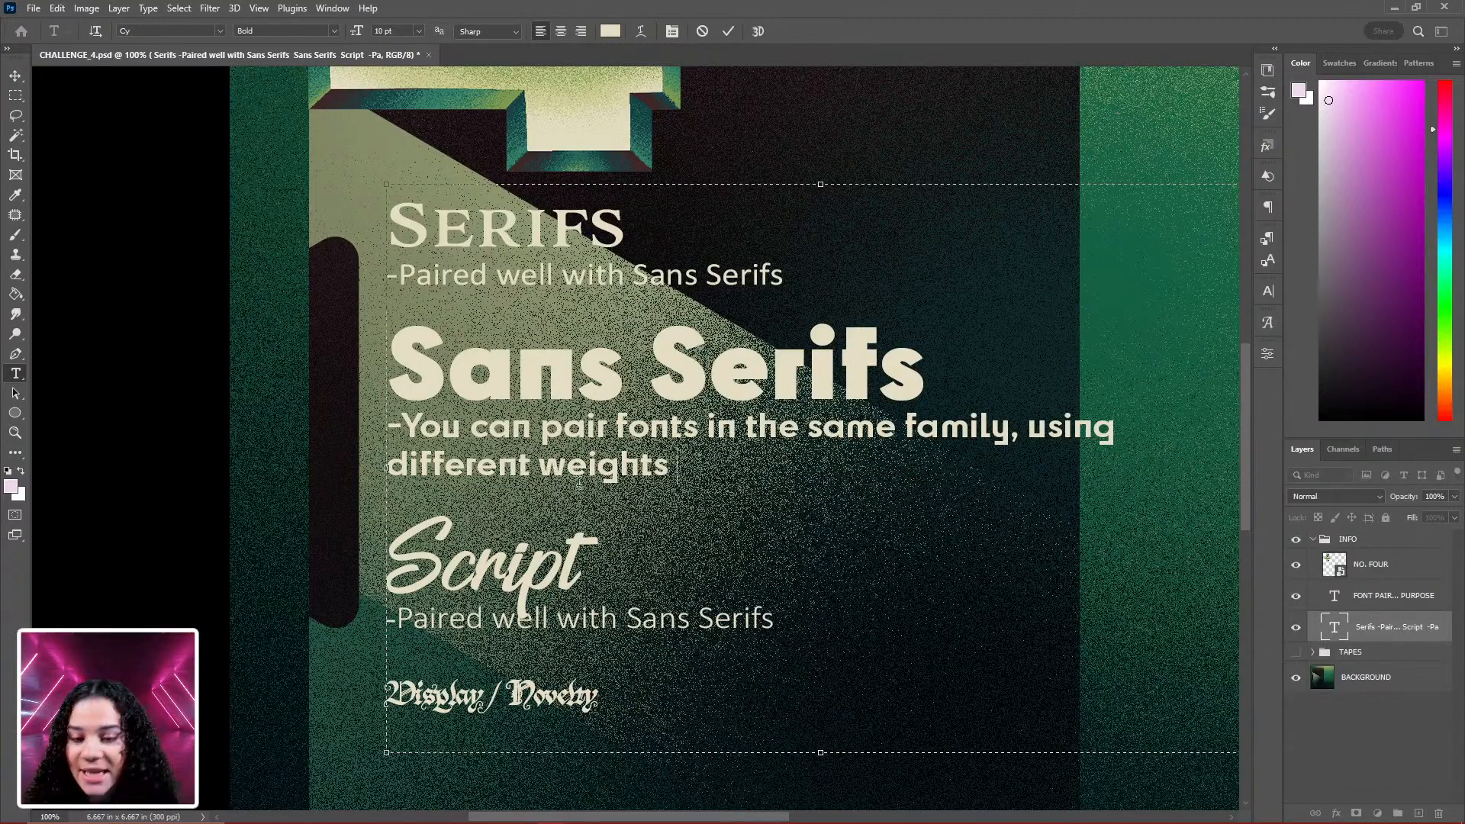
pyautogui.write('.')
# Set the whole two-line note under Sans Serifs to the Regular style and commit the text edit
pyautogui.moveTo(683, 470); pyautogui.dragTo(341, 425)
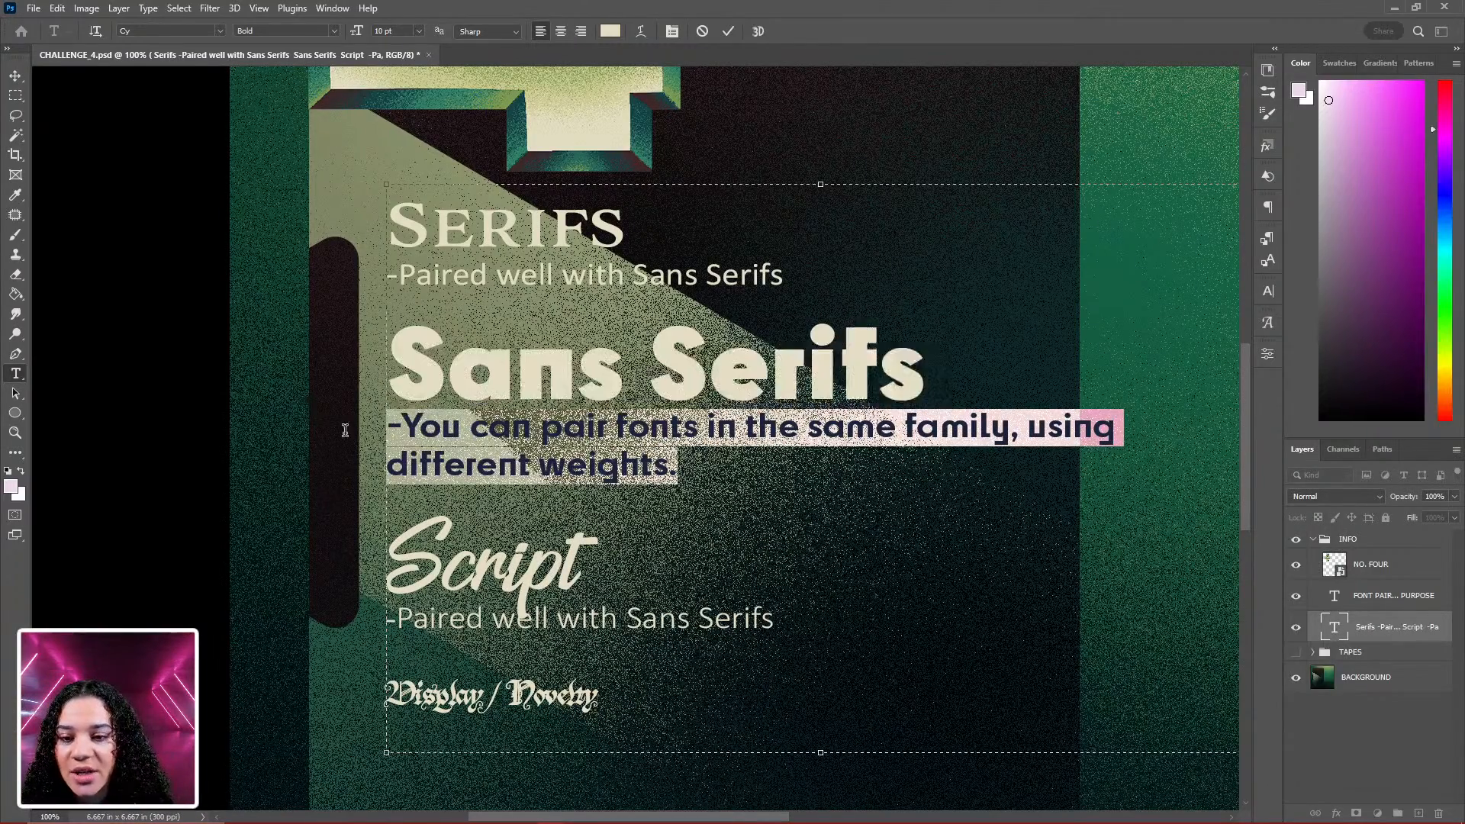
pyautogui.click(328, 30)
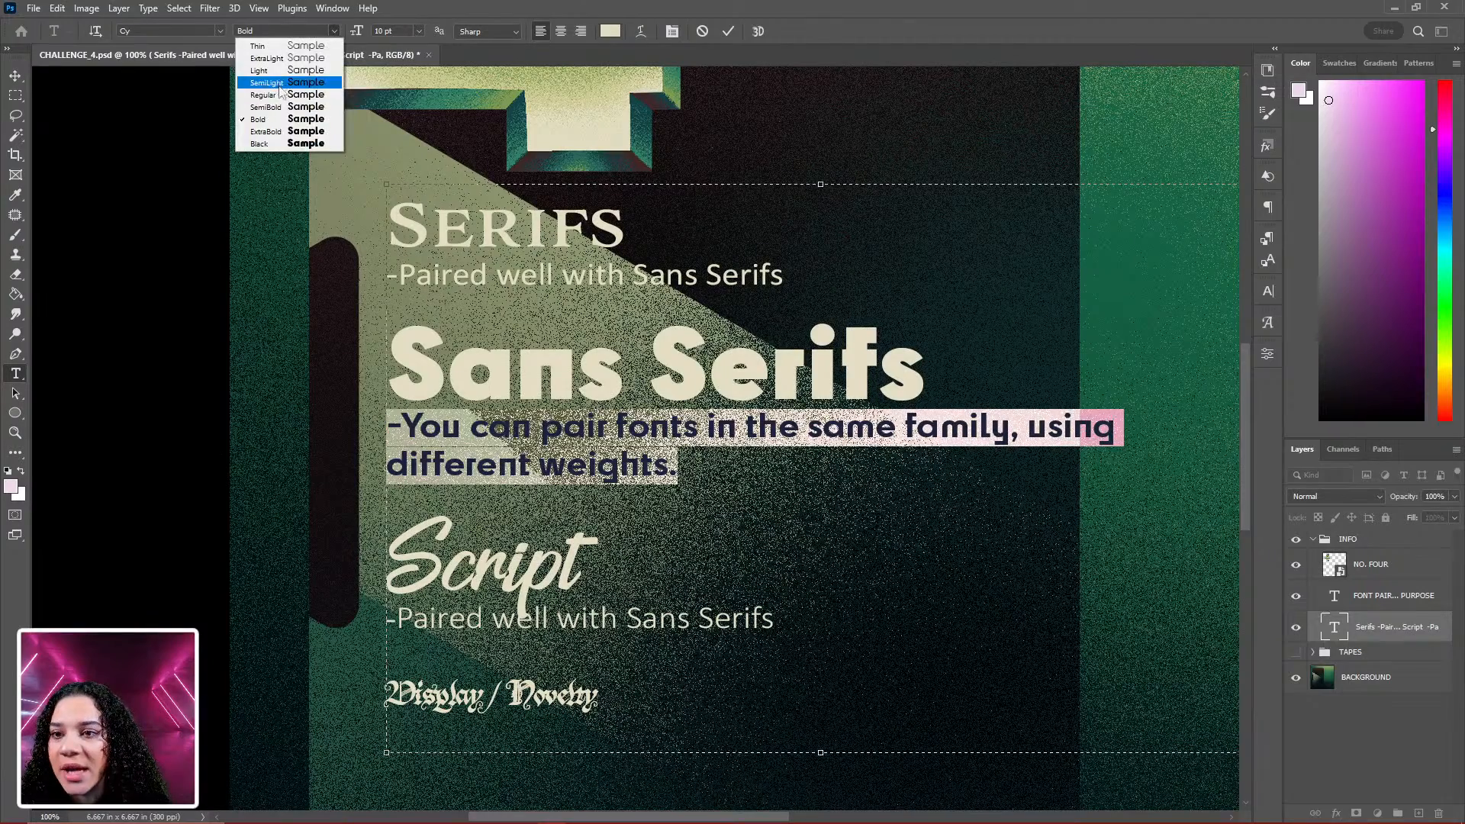
pyautogui.click(282, 97)
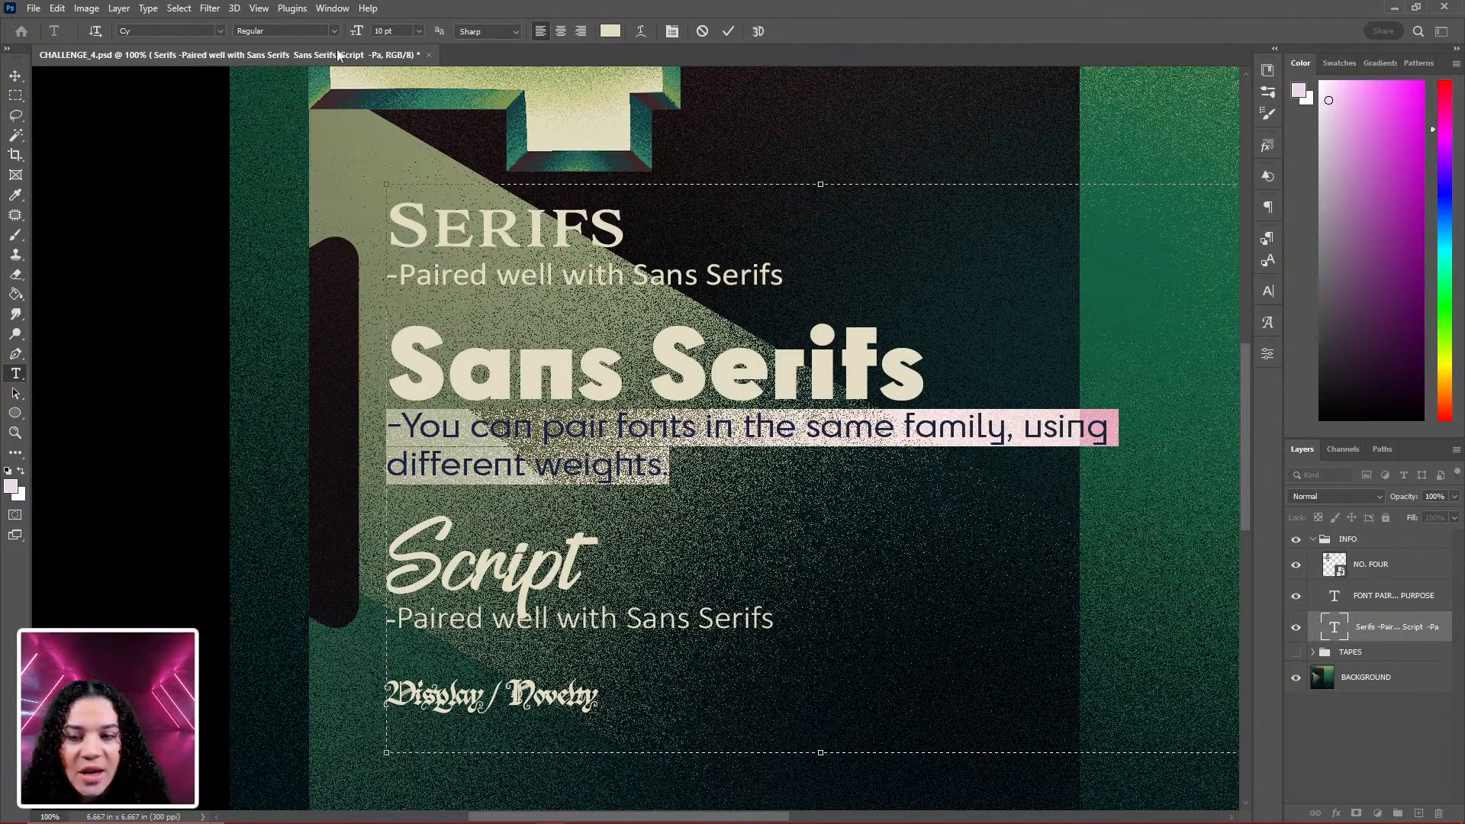
pyautogui.click(1395, 629)
# Remove the leading hyphens from the notes under Serifs, Sans Serifs and Script, and commit the text
pyautogui.hotkey('ctrl', '-')
pyautogui.hotkey('ctrl', '-')
pyautogui.hotkey('ctrl', '-')
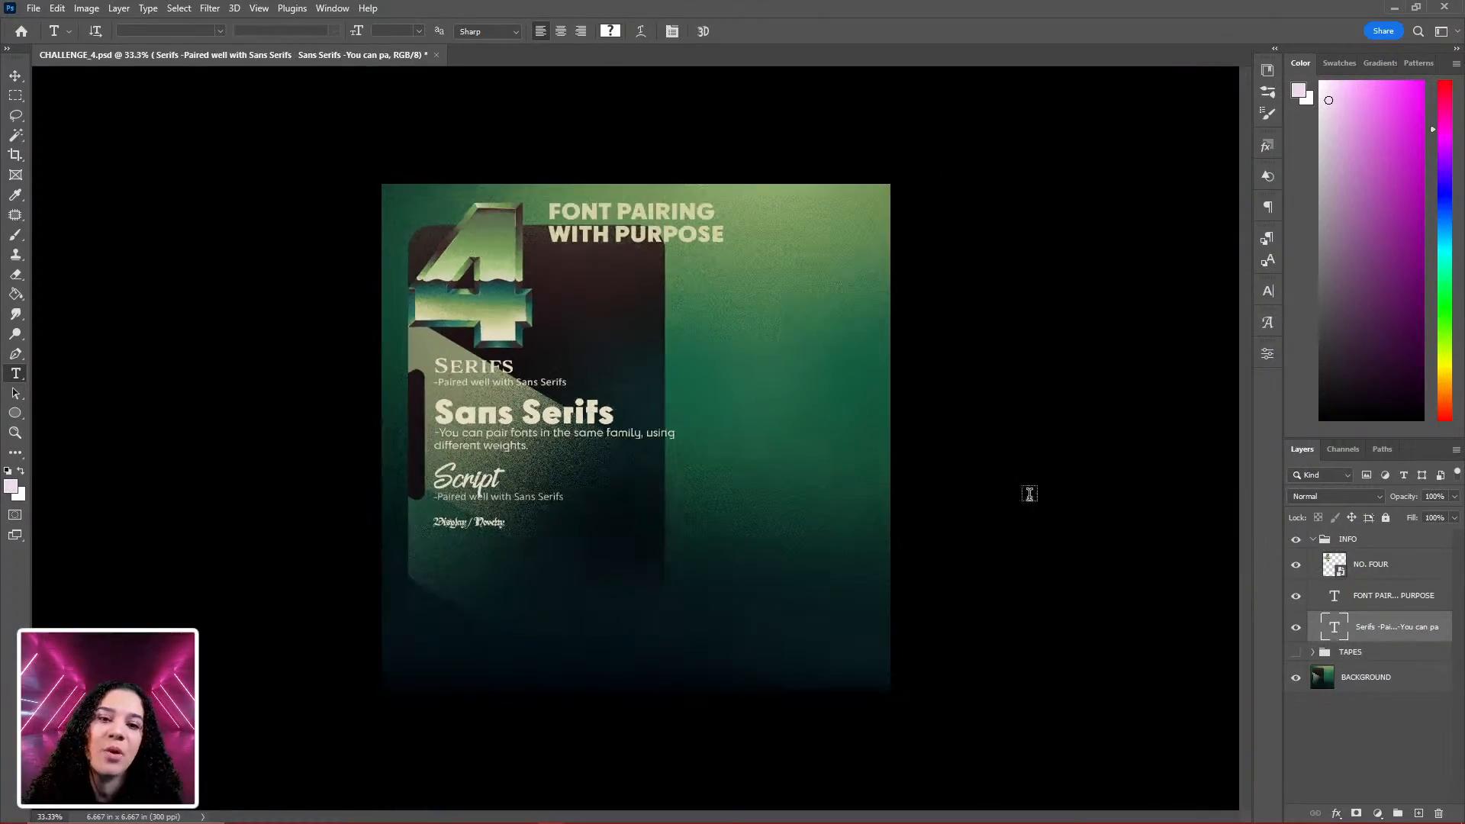
pyautogui.hotkey('ctrl', '+')
pyautogui.hotkey('ctrl', '+')
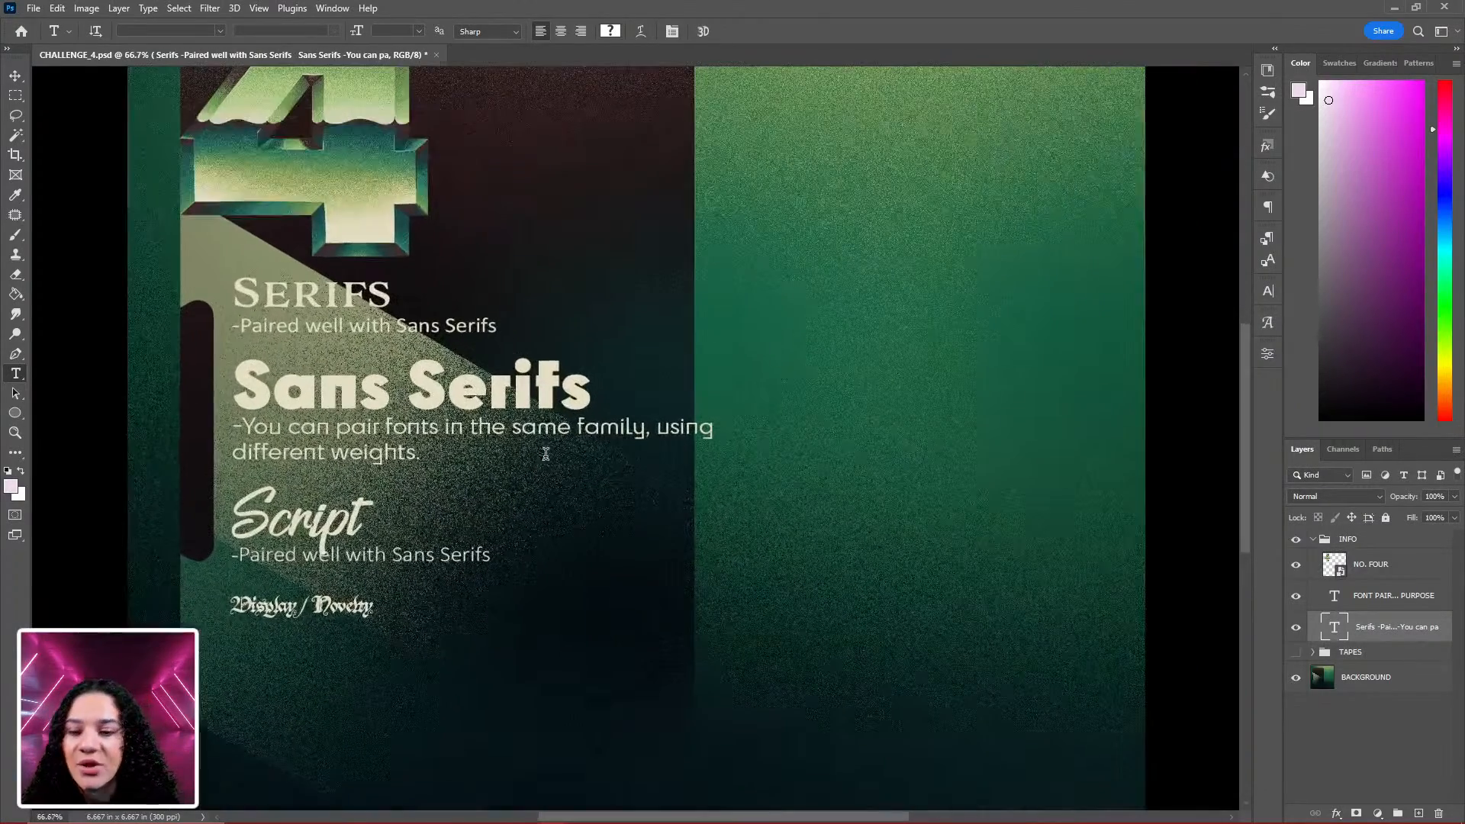
pyautogui.click(237, 327)
pyautogui.press('BackSpace')
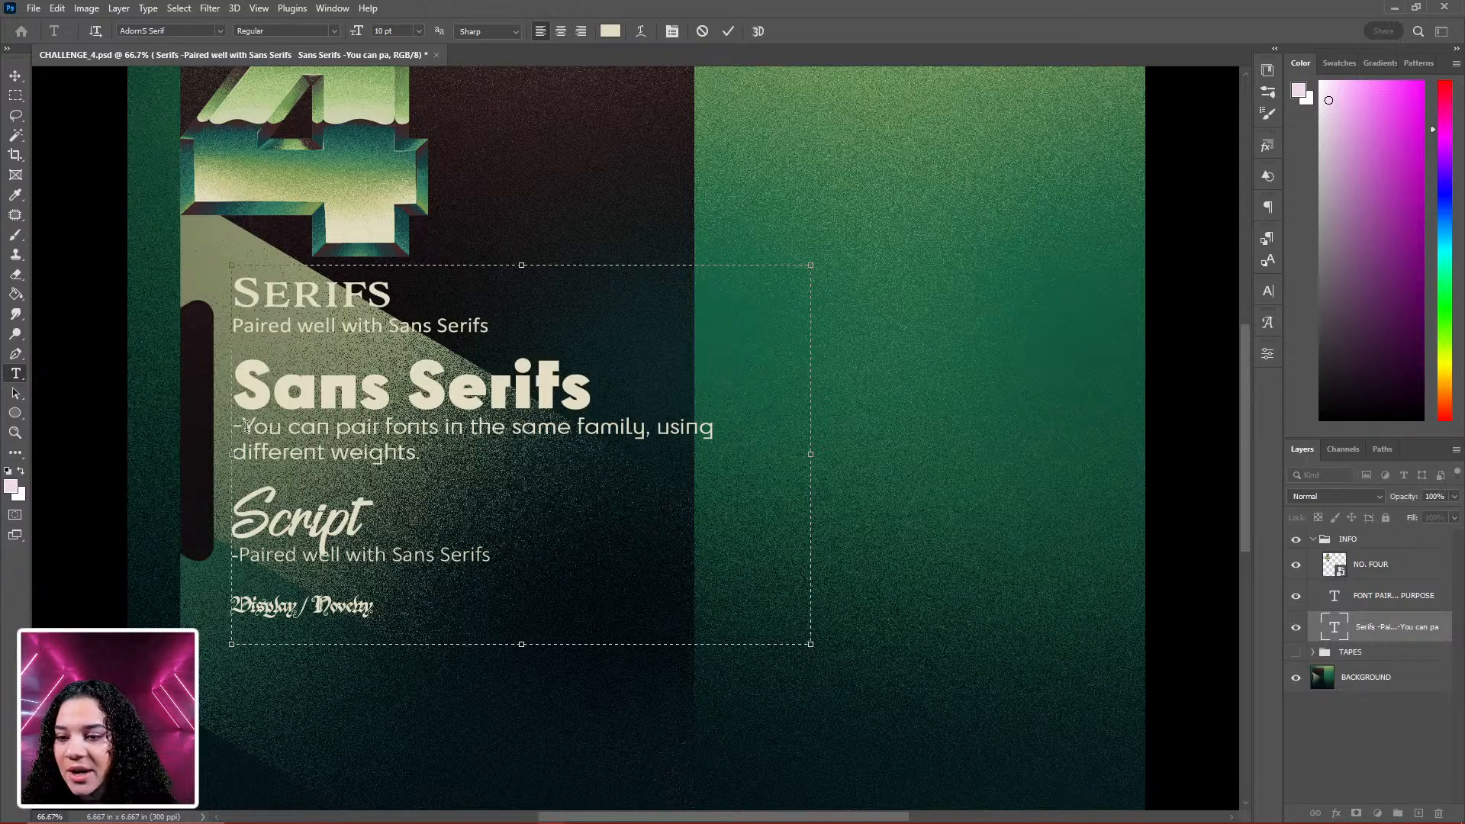
pyautogui.click(240, 428)
pyautogui.press('BackSpace')
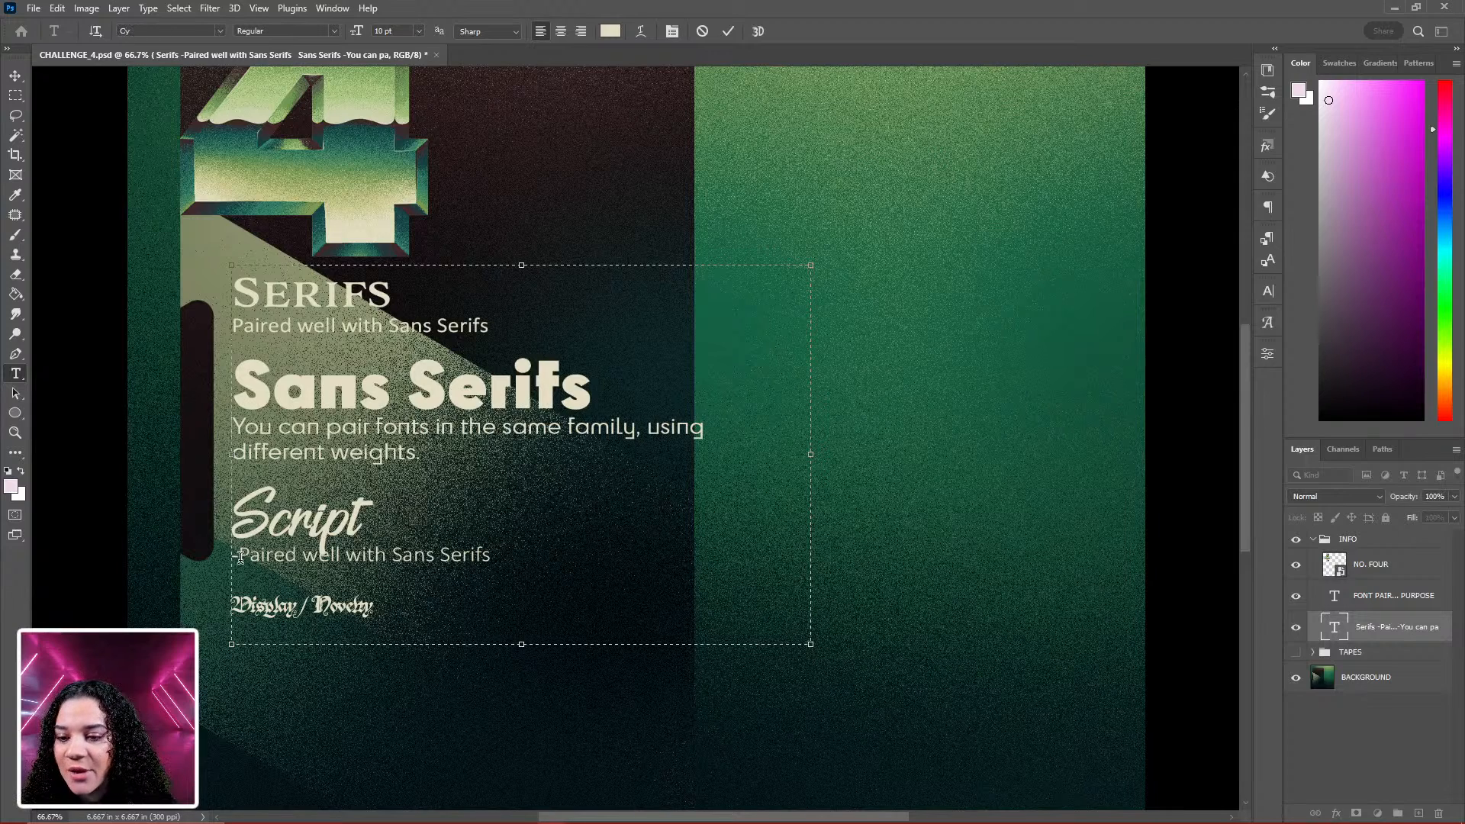
pyautogui.click(239, 556)
pyautogui.press('BackSpace')
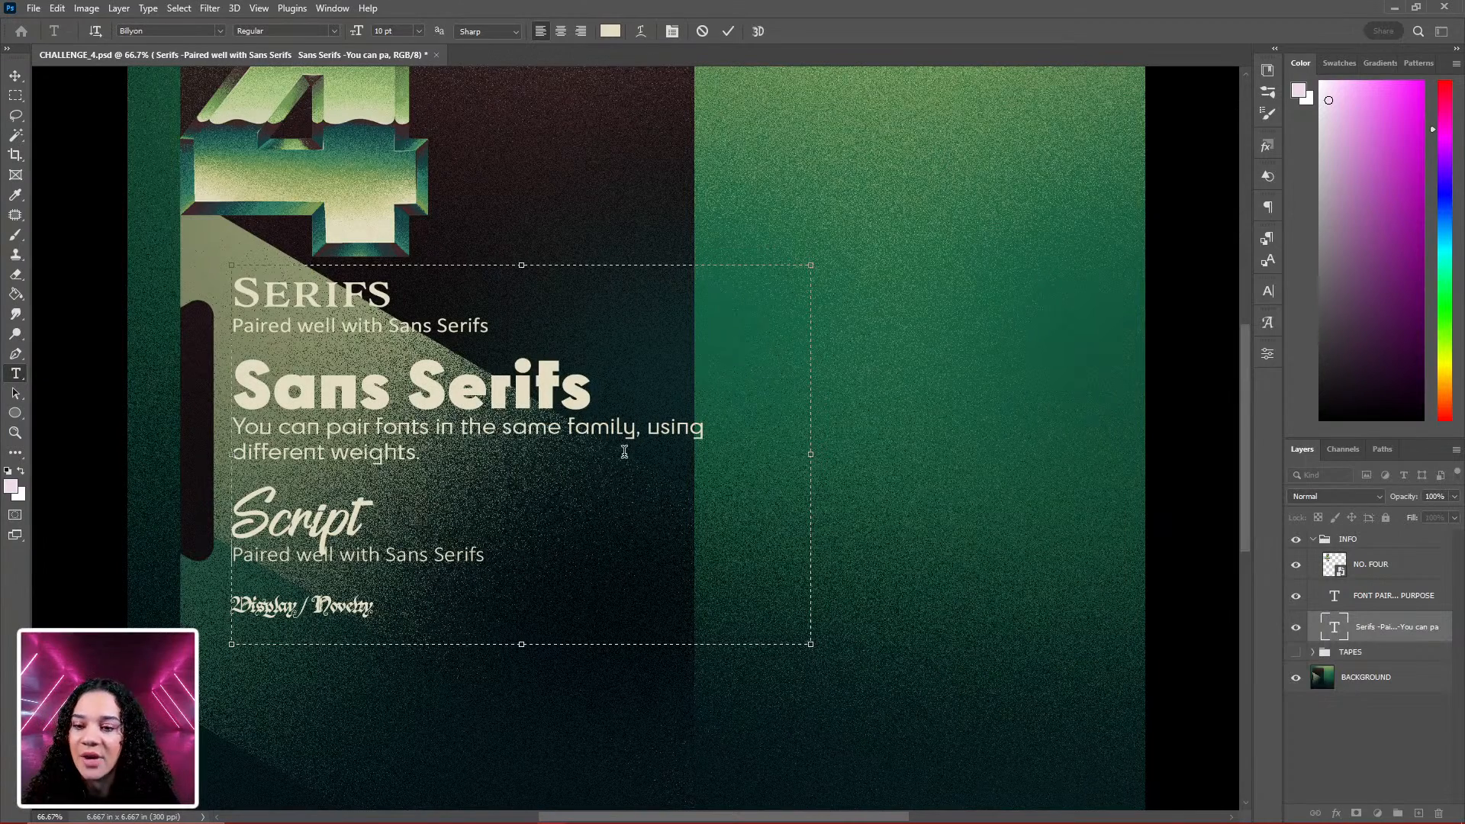
pyautogui.hotkey('ctrl', '+')
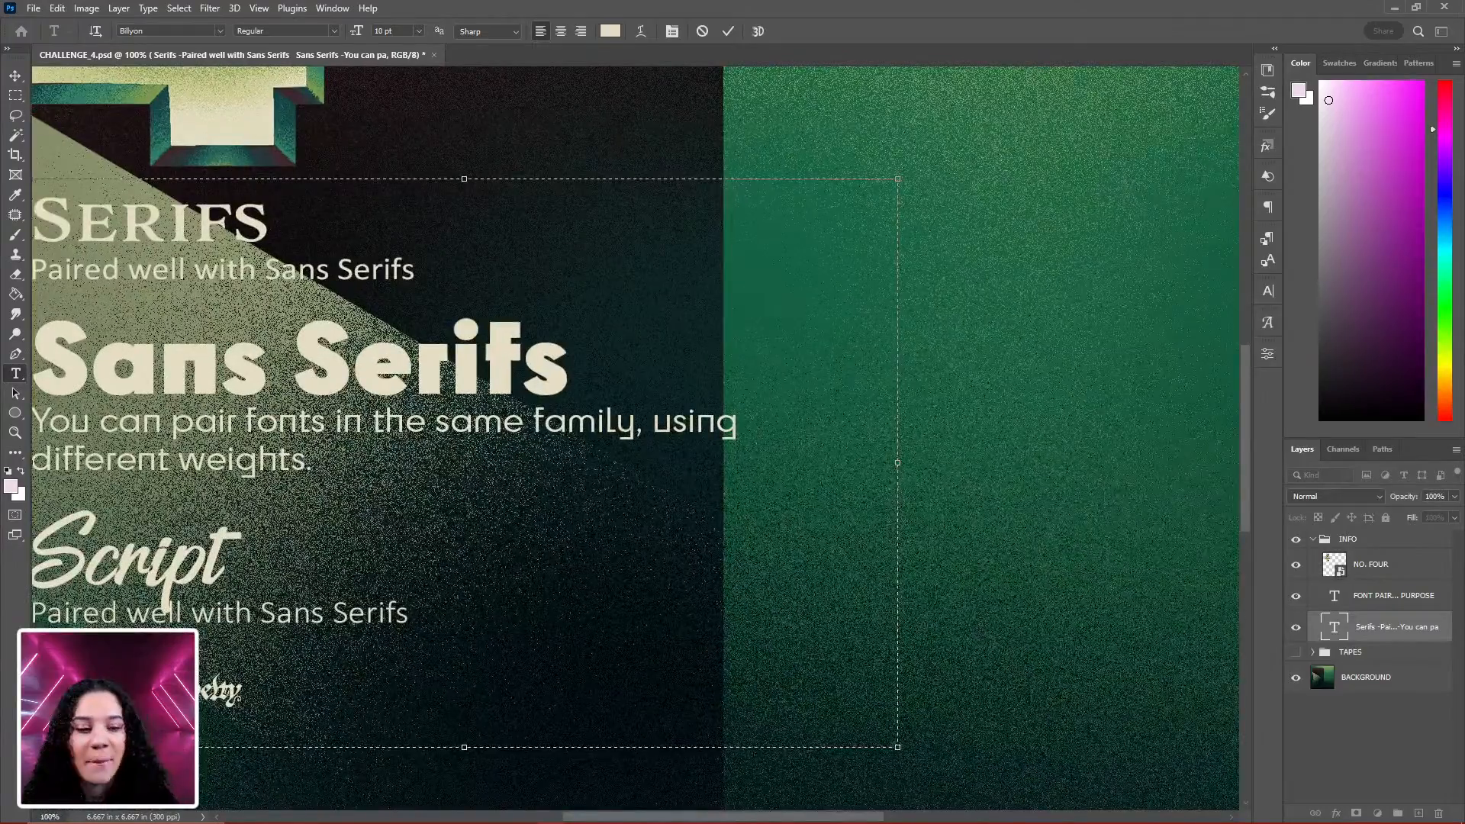
pyautogui.hotkey('ctrl', 'Return')
# Duplicate the font categories text layer and hide the original
pyautogui.moveTo(203, 384); pyautogui.dragTo(529, 364)
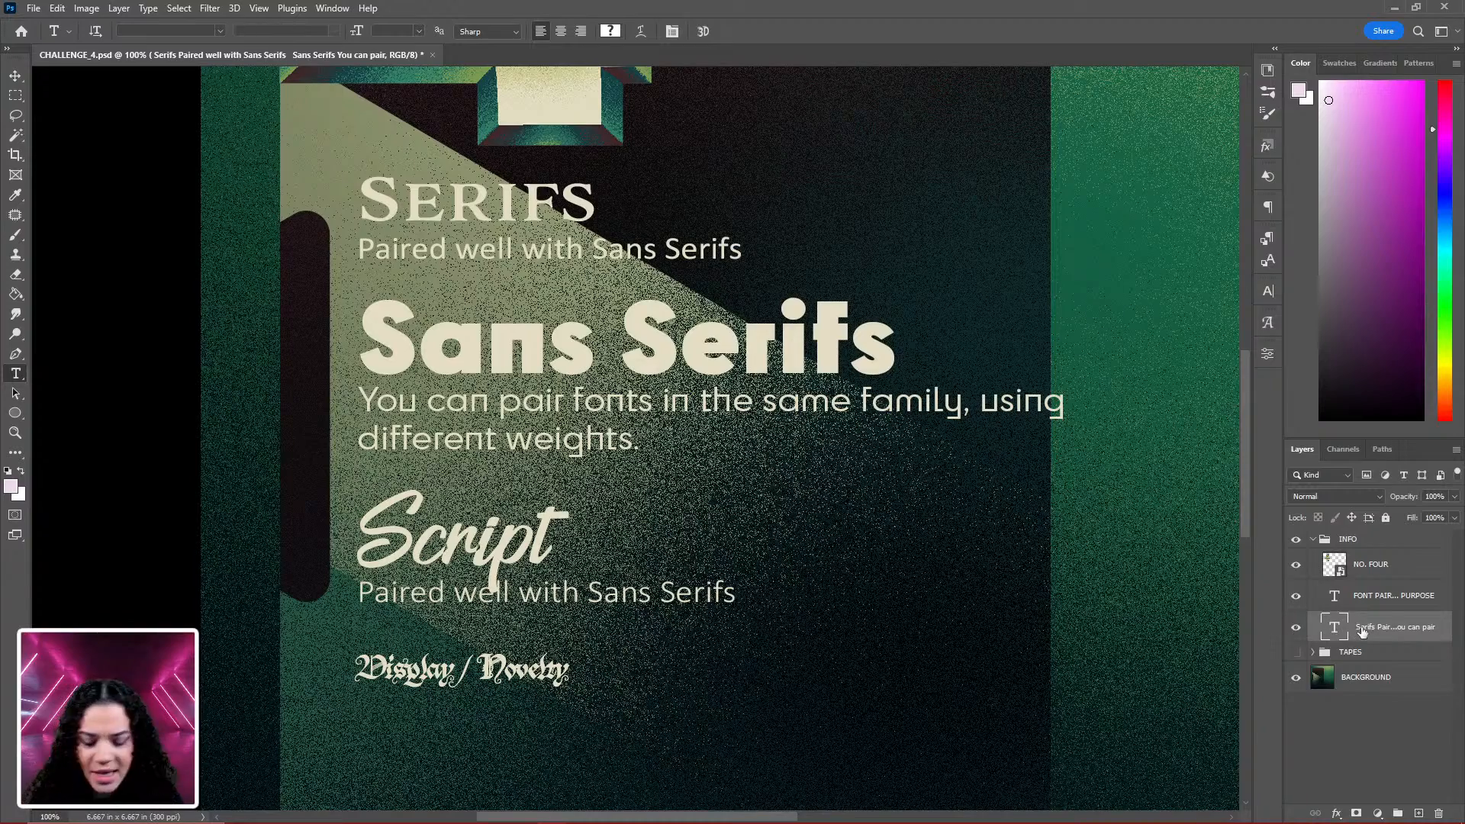
pyautogui.hotkey('ctrl', 'j')
pyautogui.click(1296, 658)
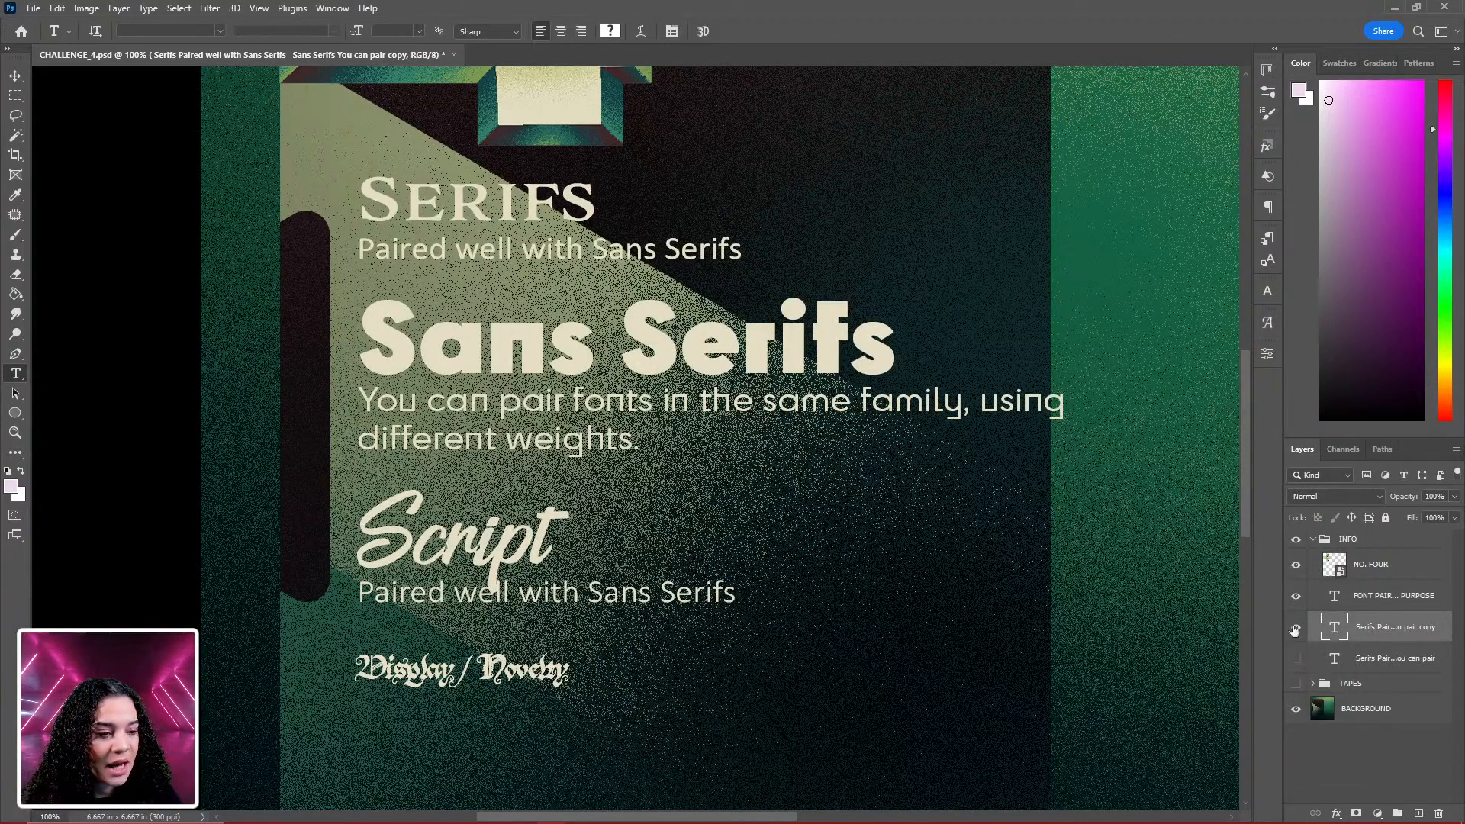
# Clear all text from the duplicated layer and set its font to Cy
pyautogui.moveTo(568, 671); pyautogui.dragTo(467, 158)
pyautogui.click(467, 158)
pyautogui.press('BackSpace')
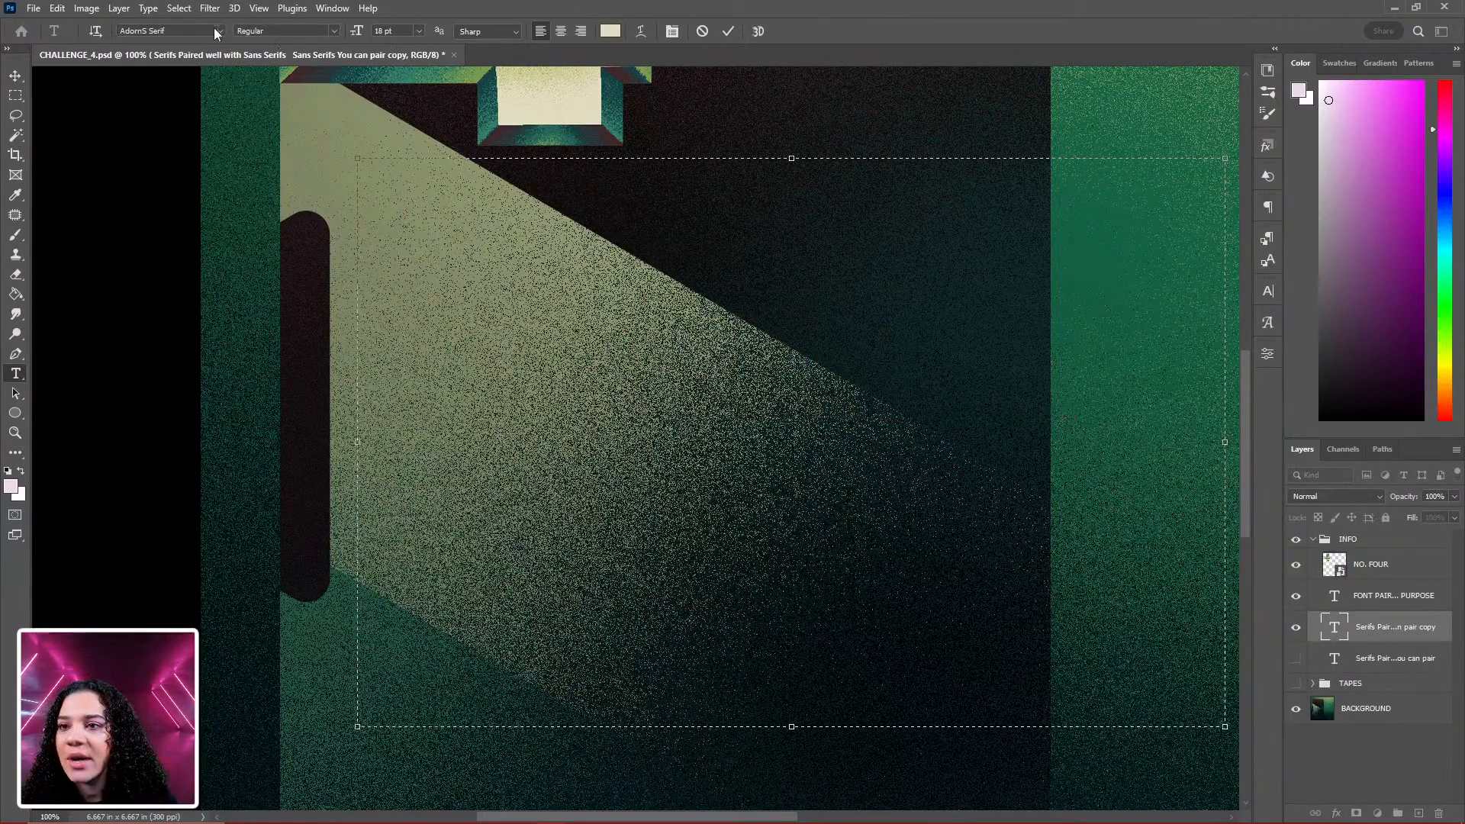
pyautogui.click(218, 29)
pyautogui.write('Cy')
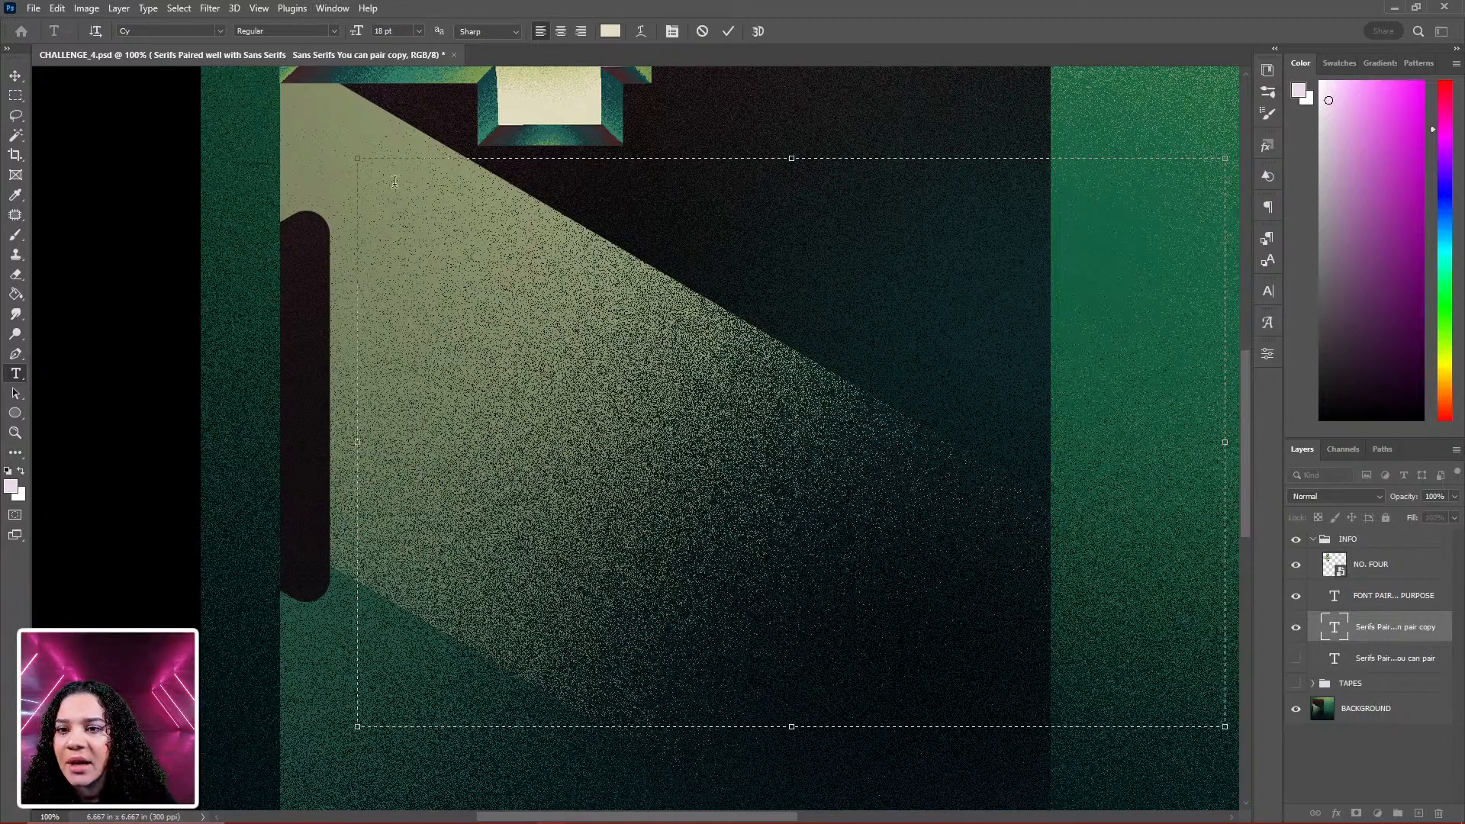
pyautogui.click(377, 186)
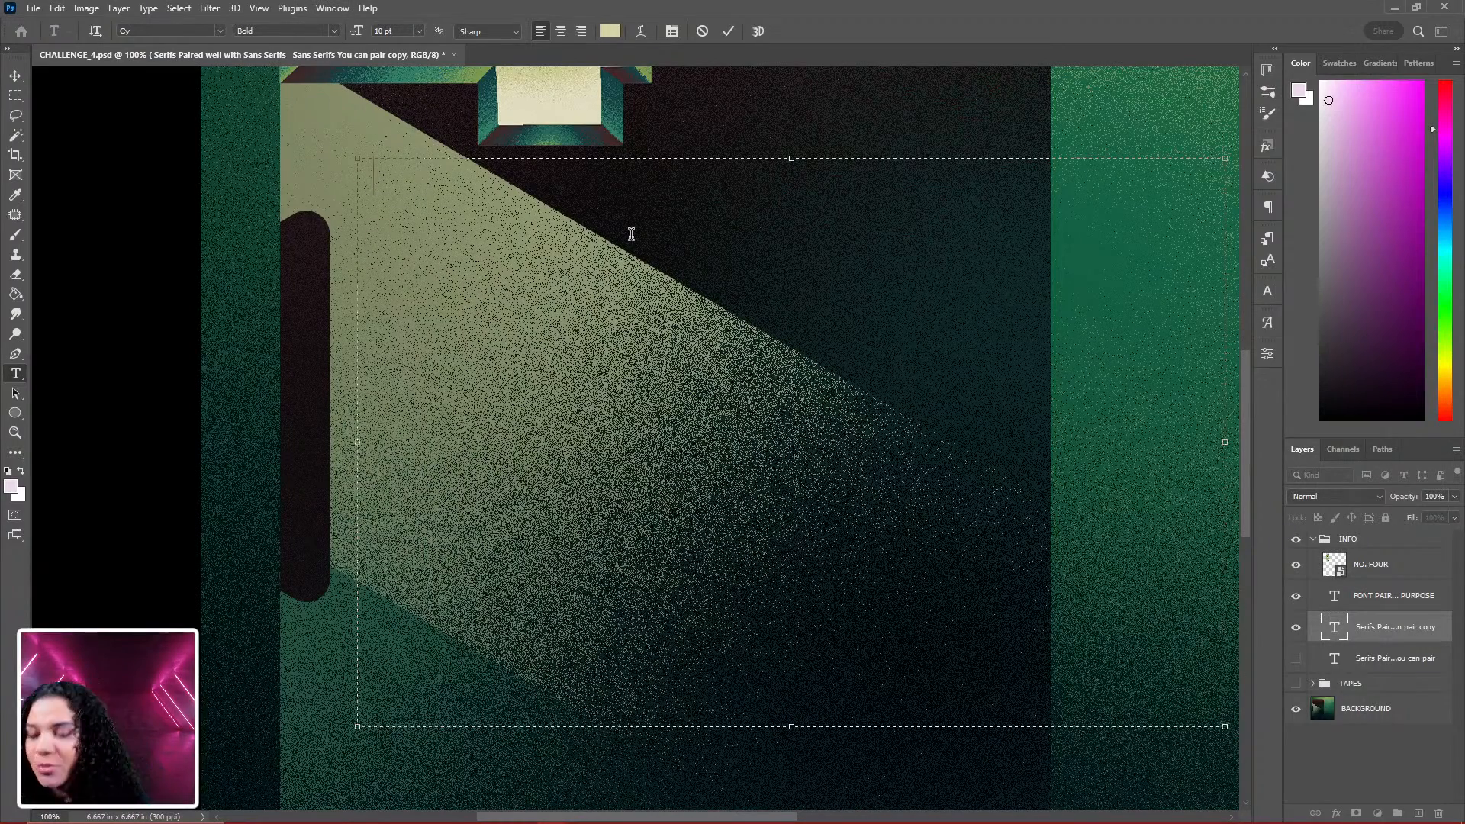
# Write "- 3 fonts per project" as the first line of the emptied text box
pyautogui.write('-')
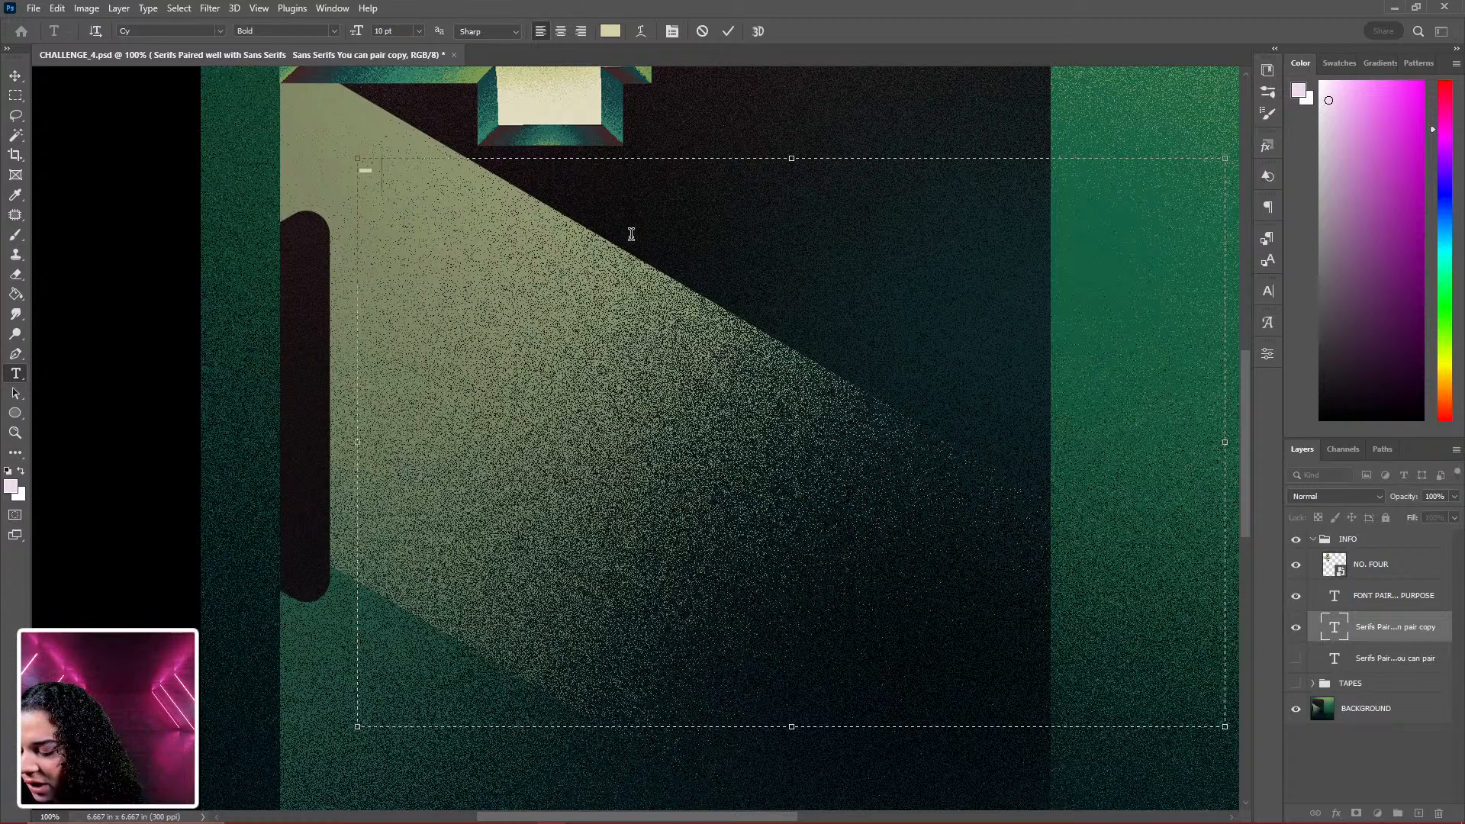
pyautogui.write('3 fonts p')
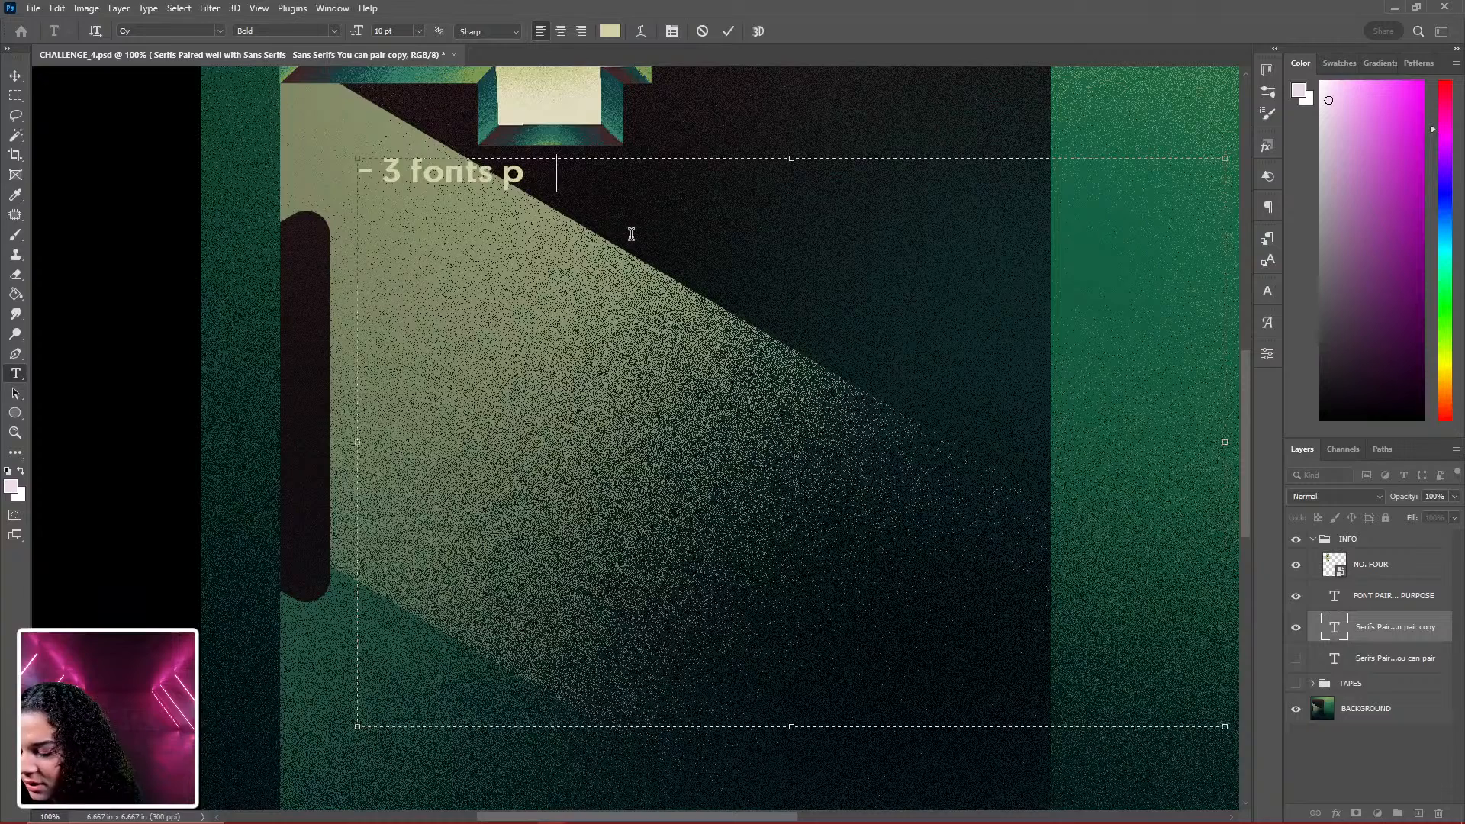
pyautogui.write('er p roject')
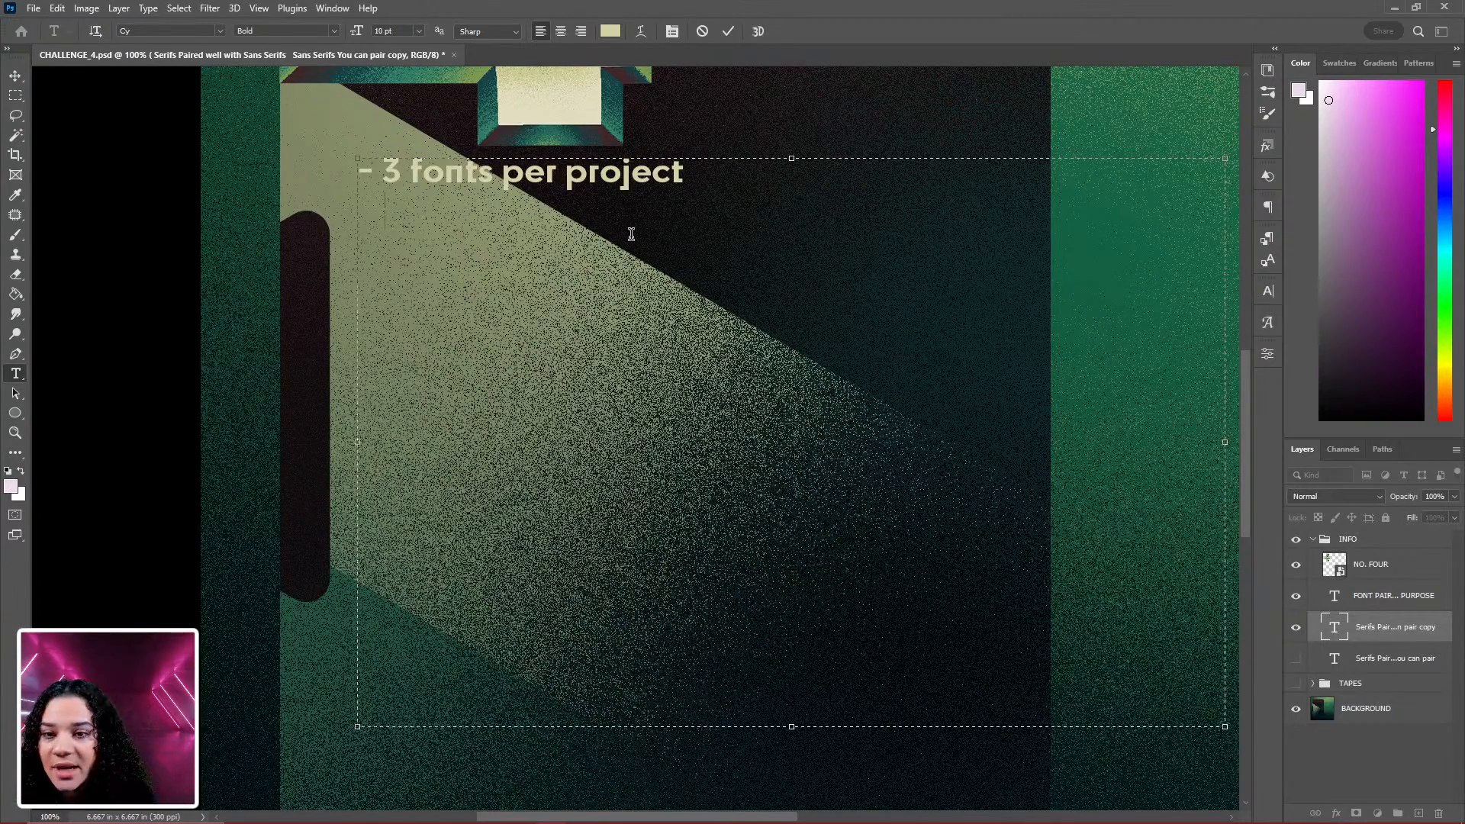
# Add an indented sub-item reading "- TITLES" below the 3 fonts per project line
pyautogui.press('Return')
pyautogui.write('-')
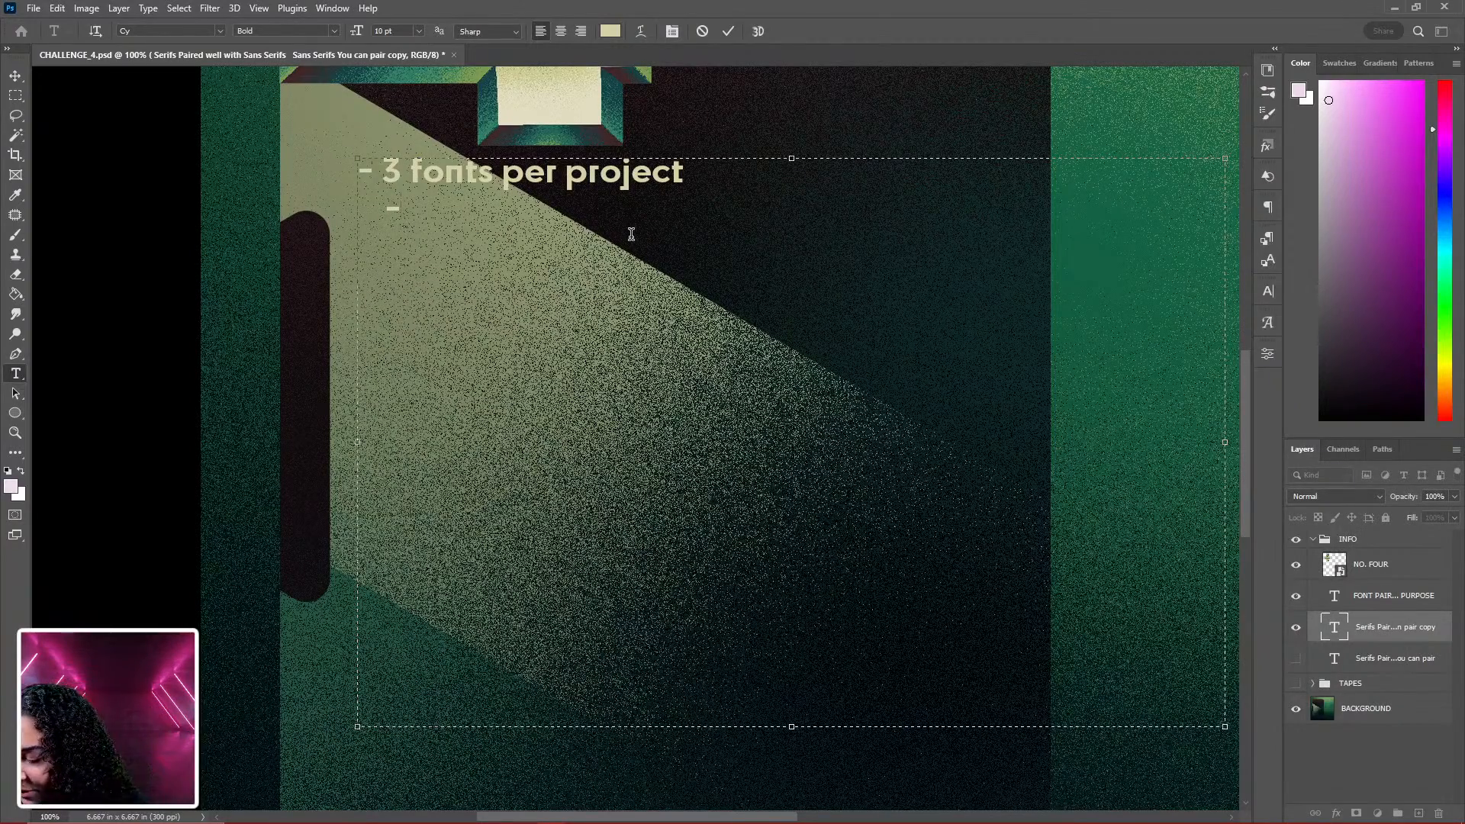
pyautogui.write(' TITES')
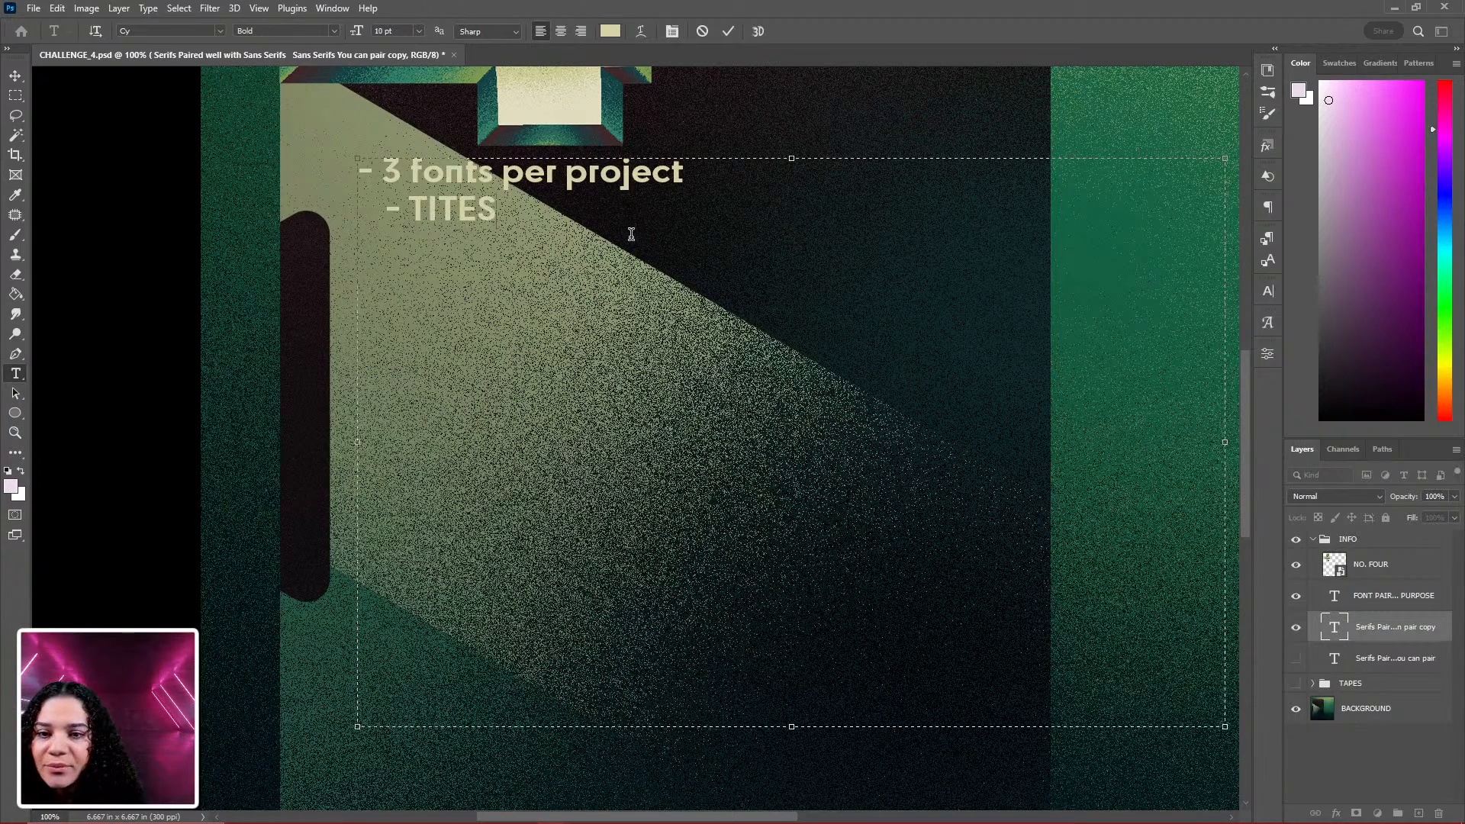
pyautogui.press('BackSpace')
pyautogui.press('BackSpace')
pyautogui.write('LES   ')
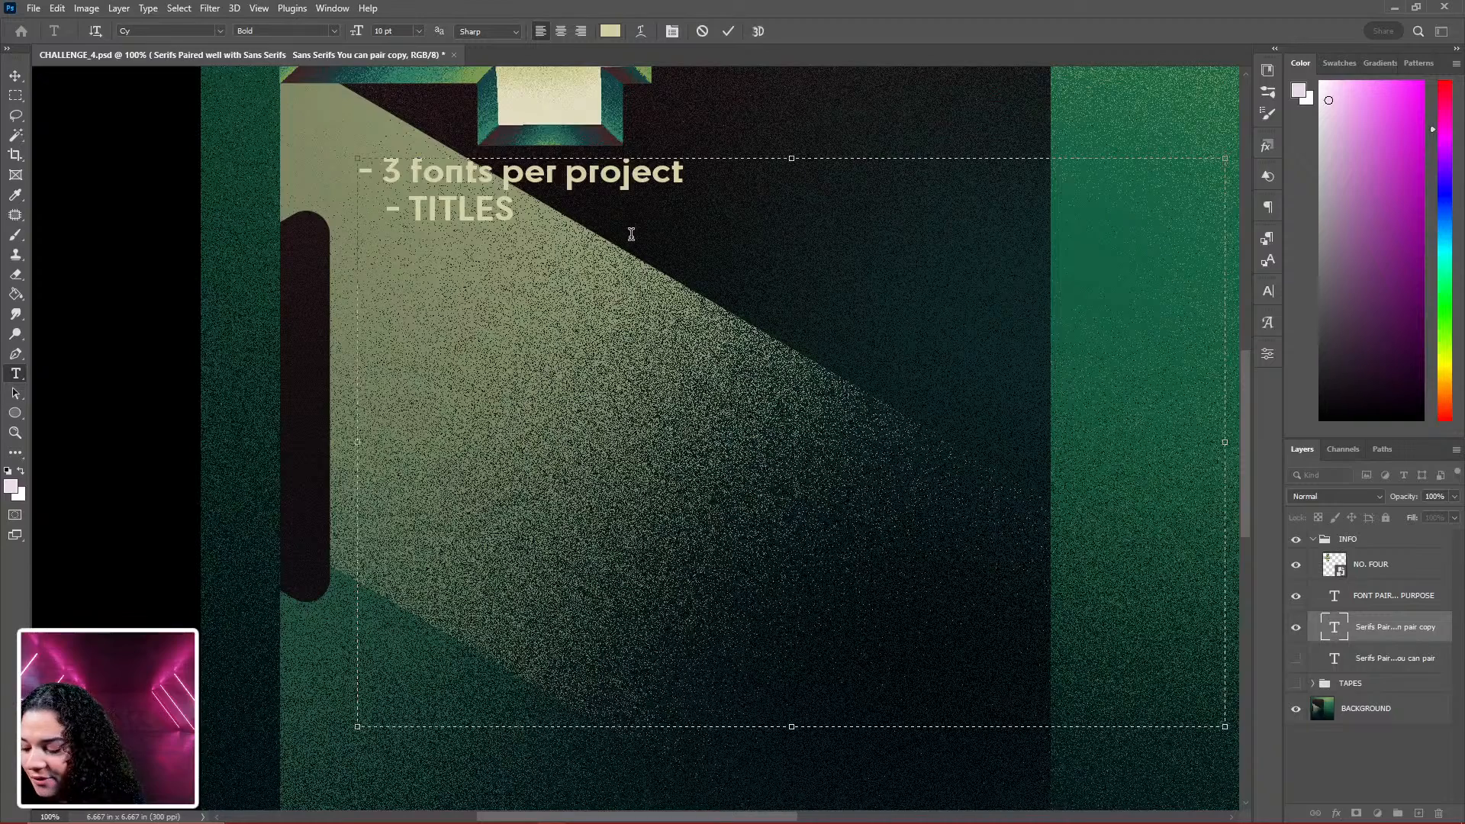
# Add two more indented sub-items below TITLES reading "-HEADER/SUB HEADER" and "-BODY"
pyautogui.write('-')
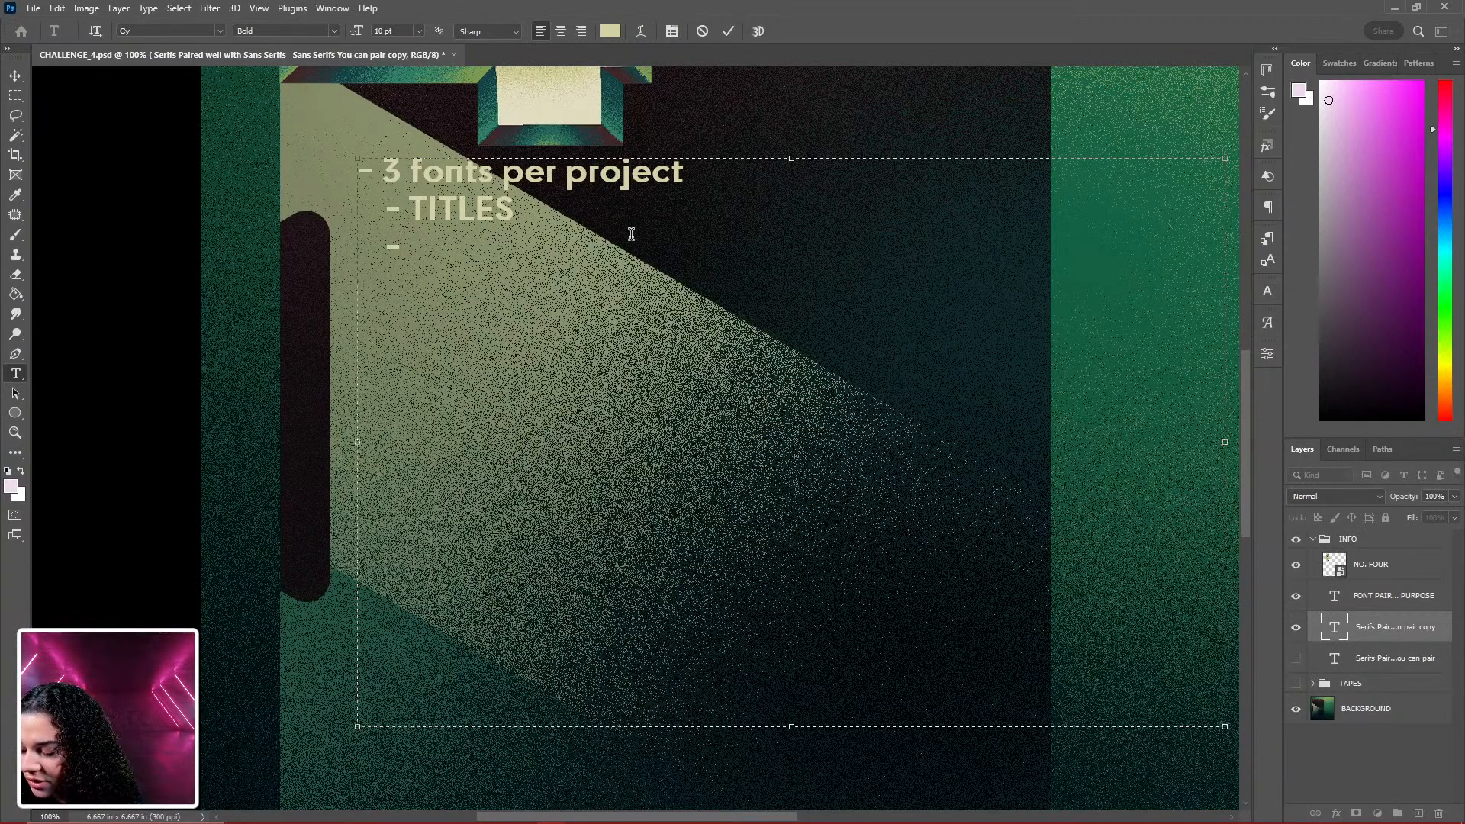
pyautogui.write('HEAD')
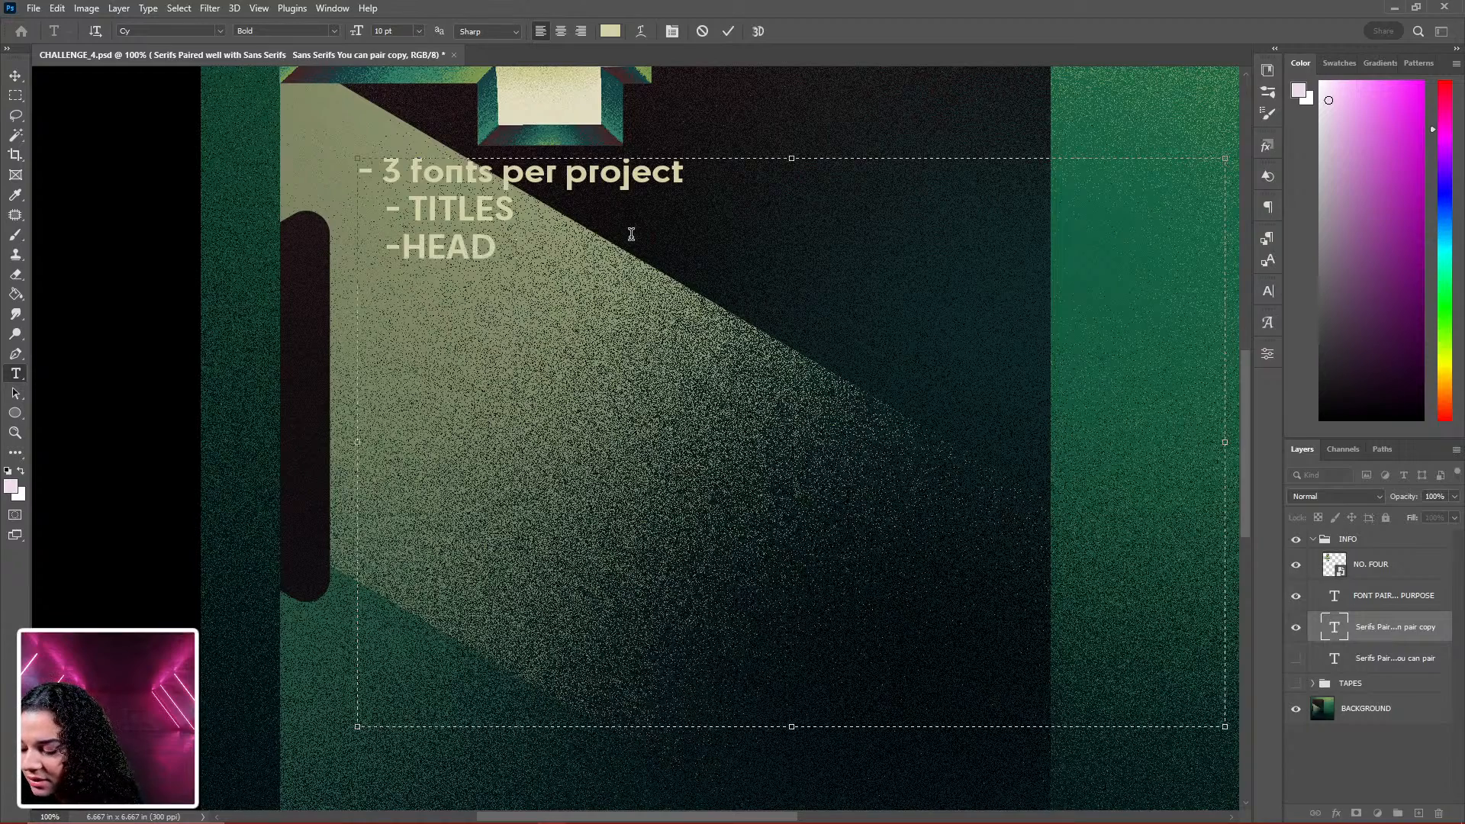
pyautogui.write('ER/S')
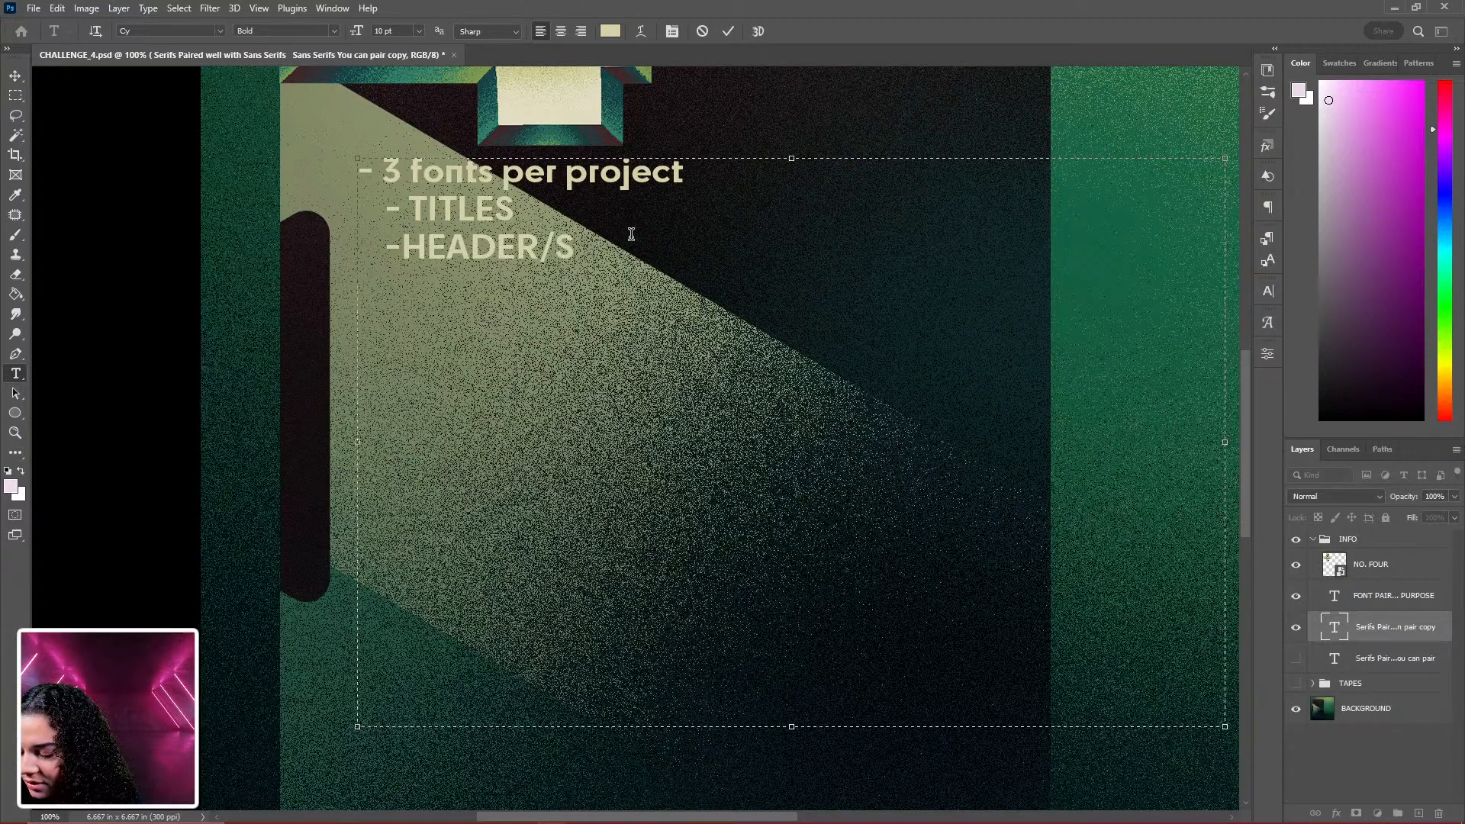
pyautogui.write('UB HEADER   ')
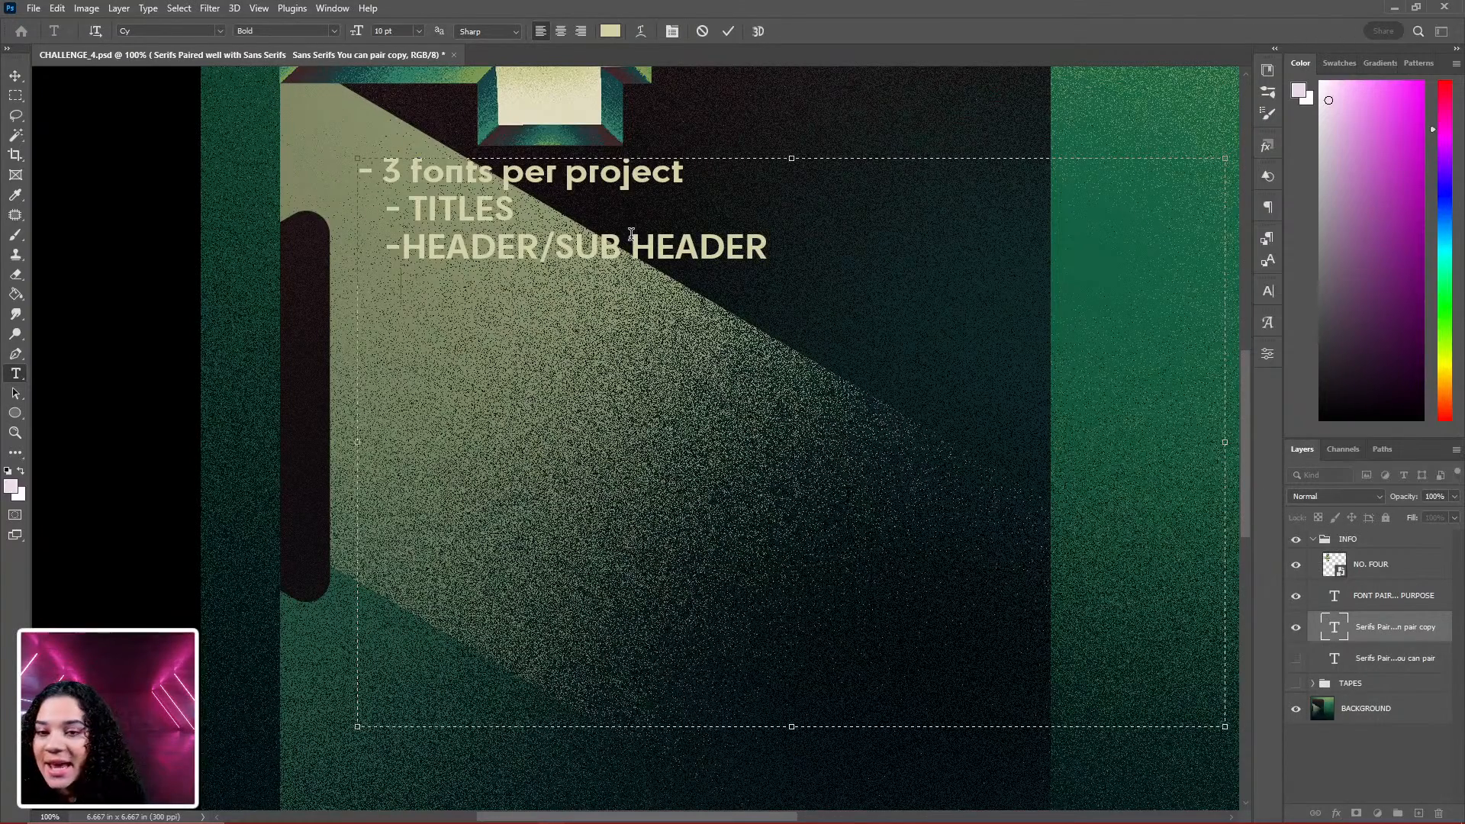
pyautogui.write('-')
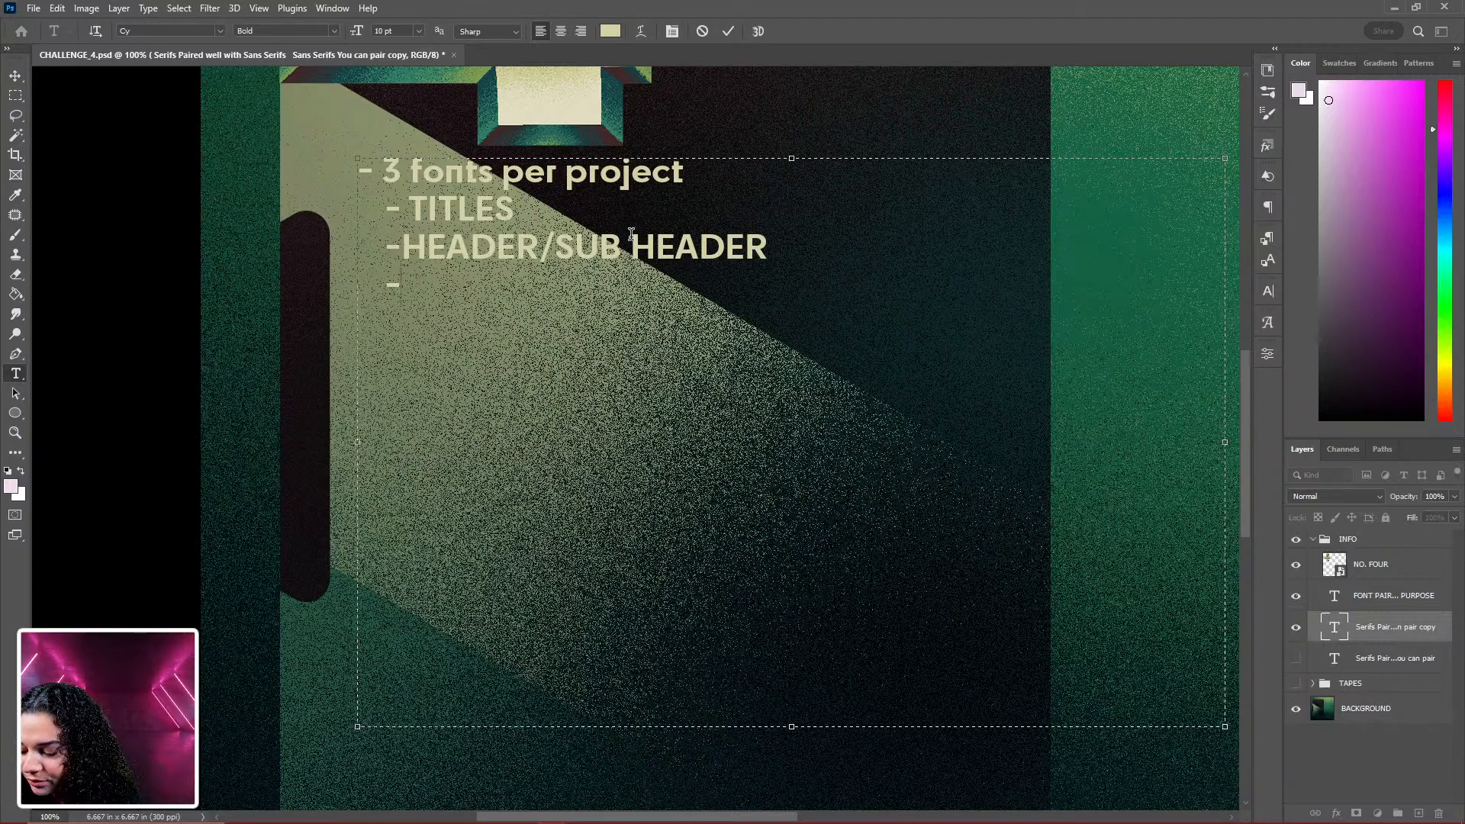
pyautogui.write('BODY')
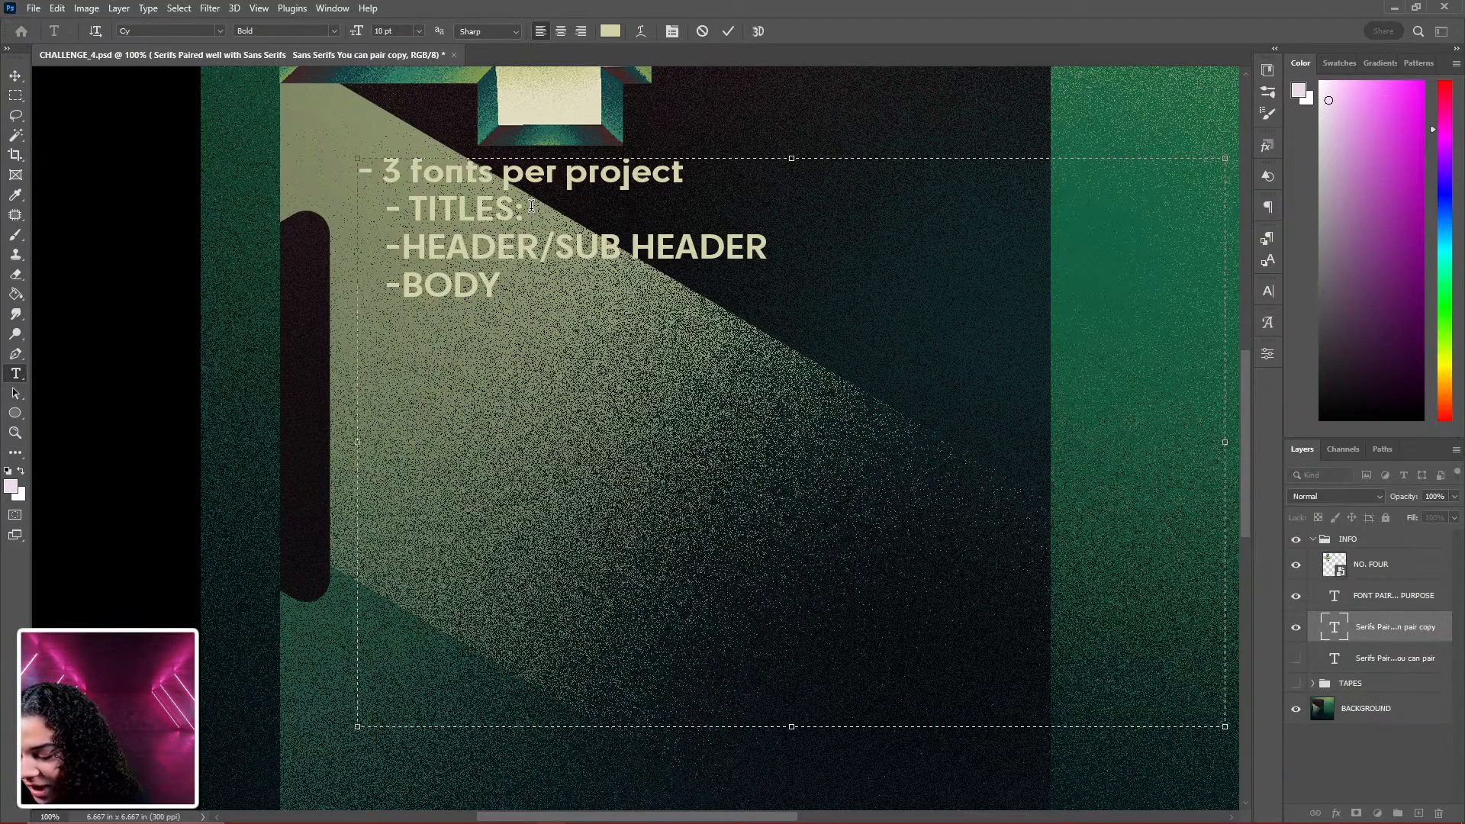
# Complete the TITLES line with a colon and the description "Design Elements, large bold words"
pyautogui.write('Design')
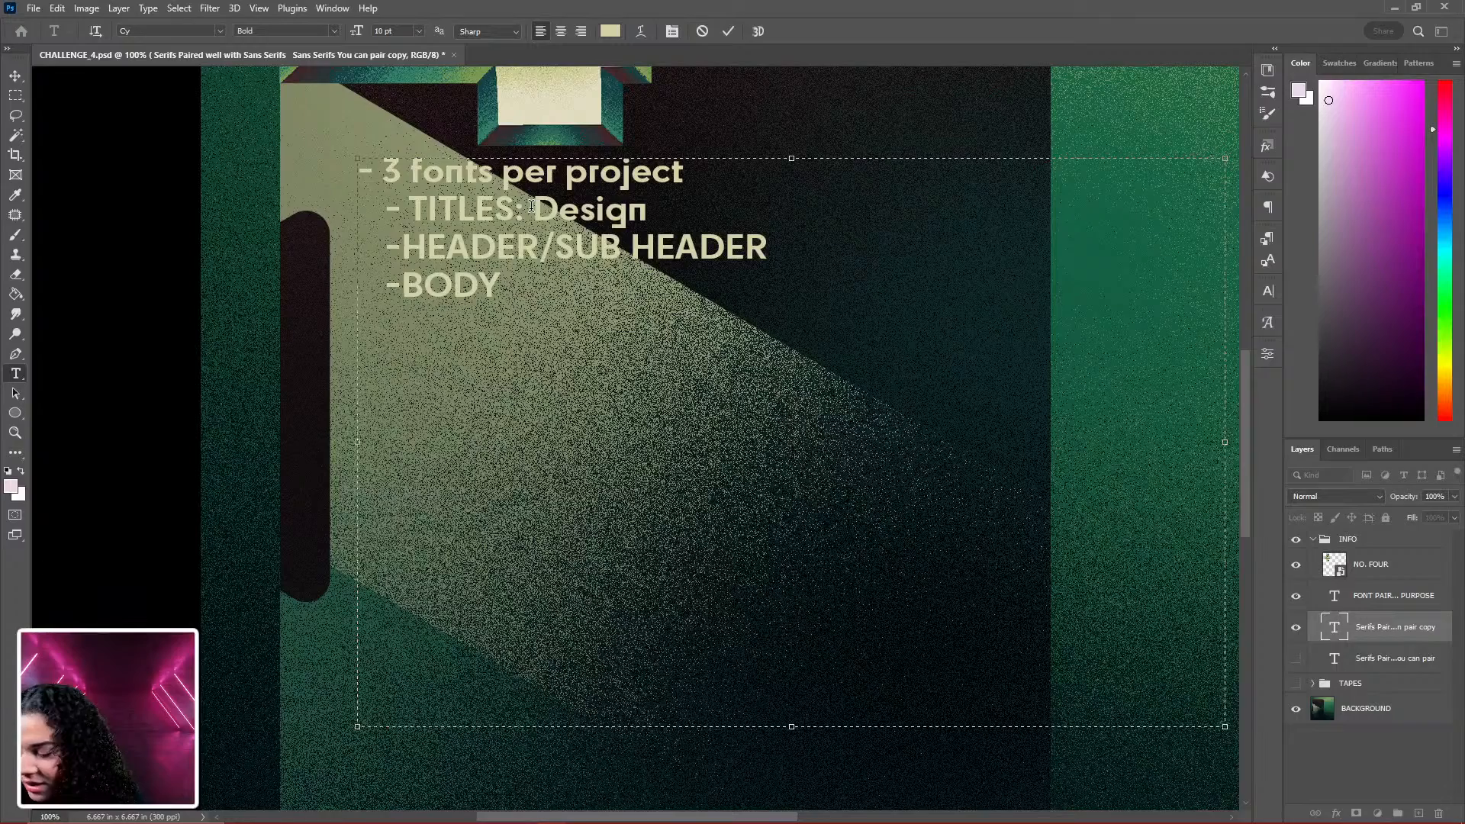
pyautogui.write(' Elements')
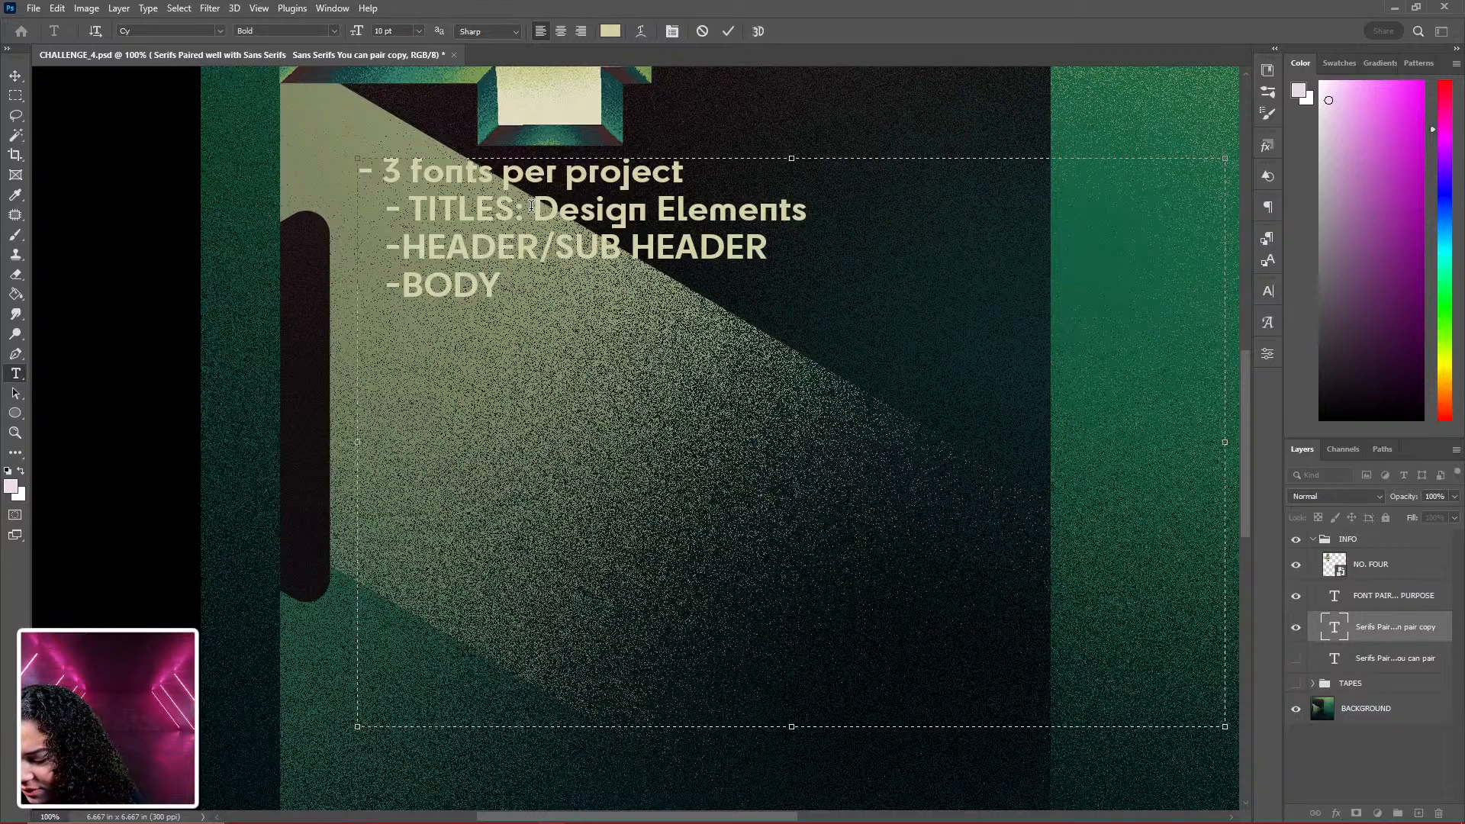
pyautogui.write(', la')
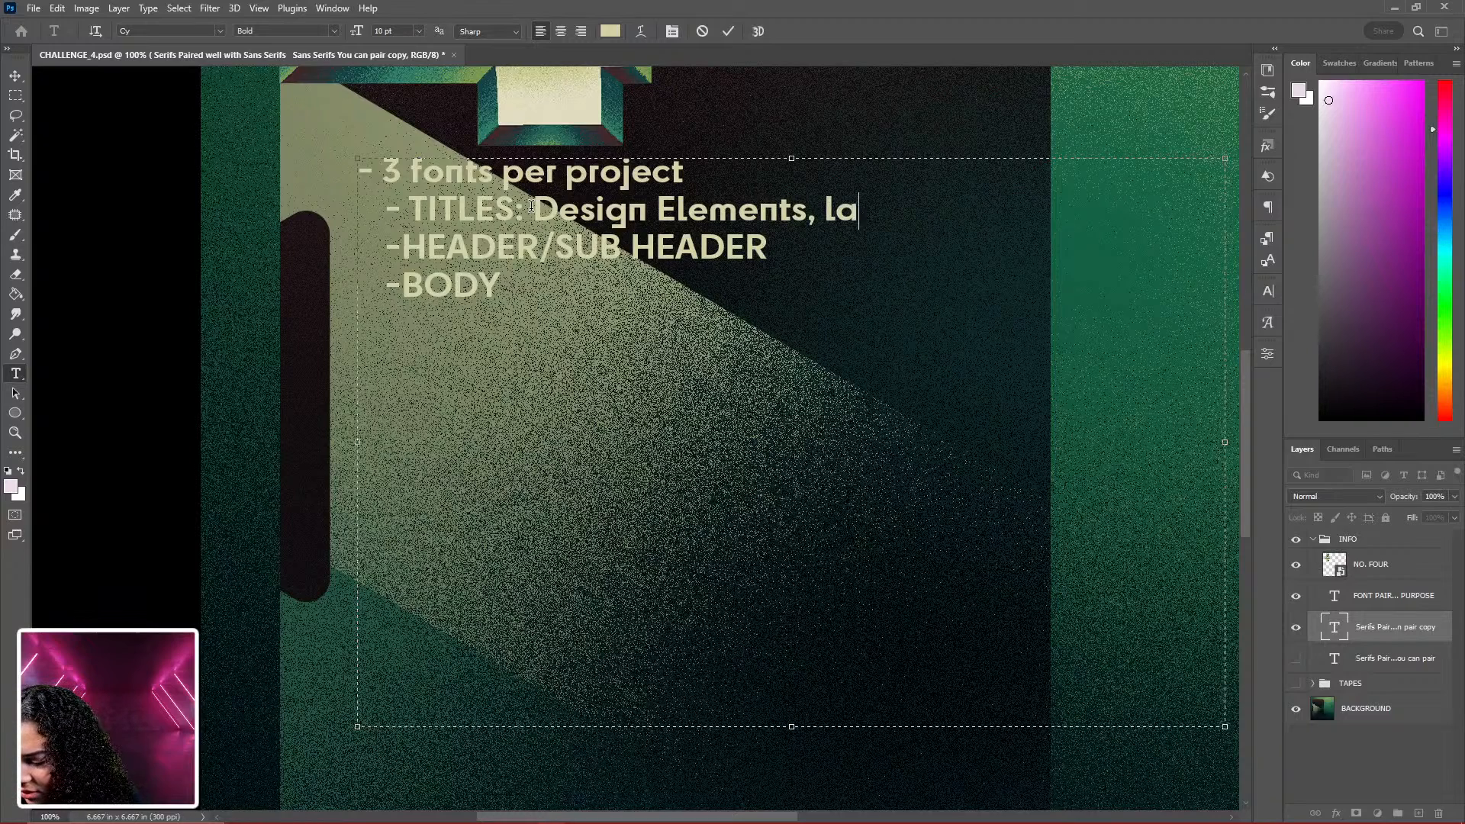
pyautogui.write('rge bold words')
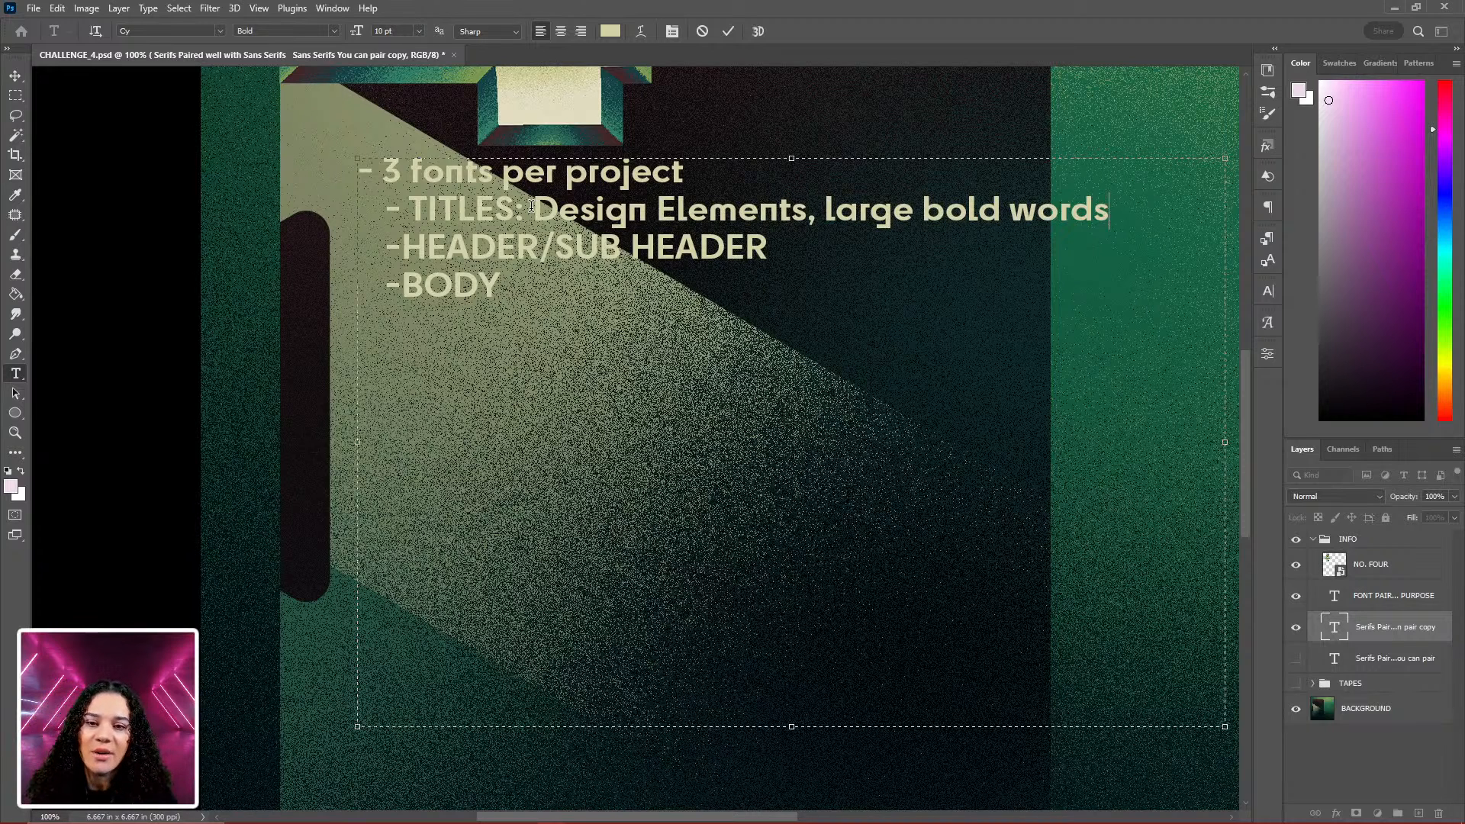
# Extend the HEADER/SUB HEADER line with a colon and the description "Denote regions of info"
pyautogui.click(772, 263)
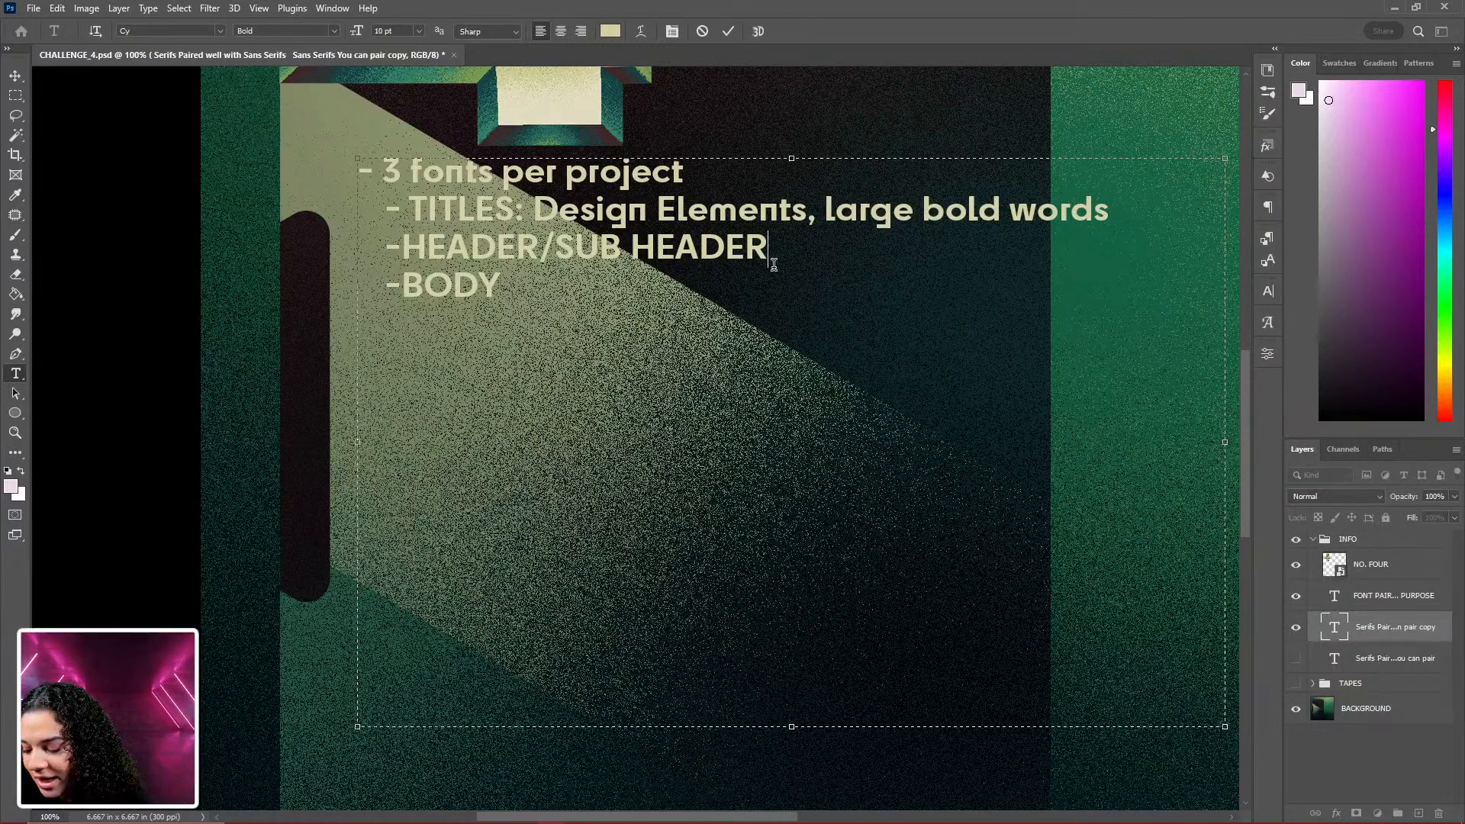
pyautogui.write(':')
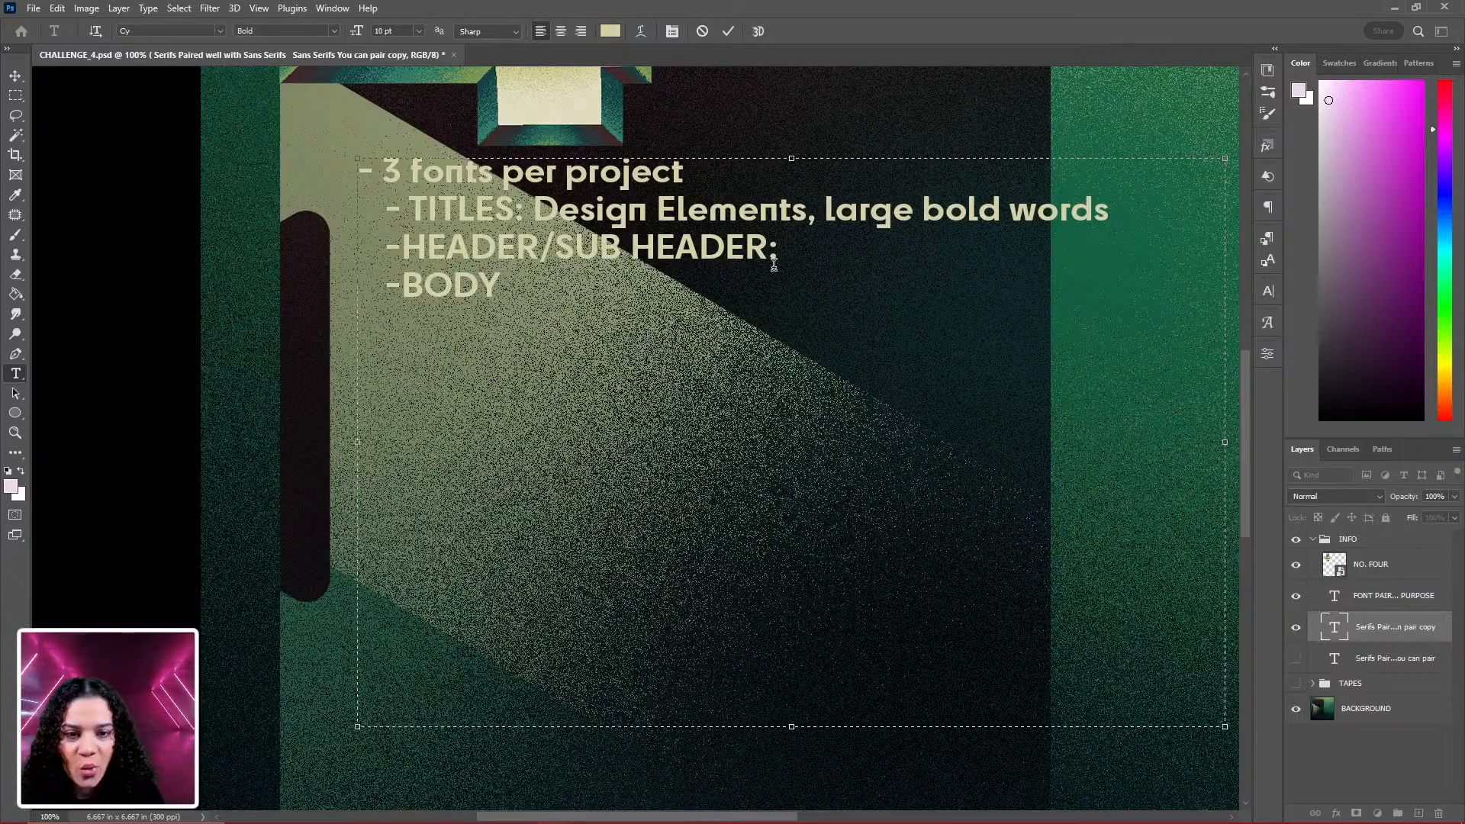
pyautogui.write(' Denot')
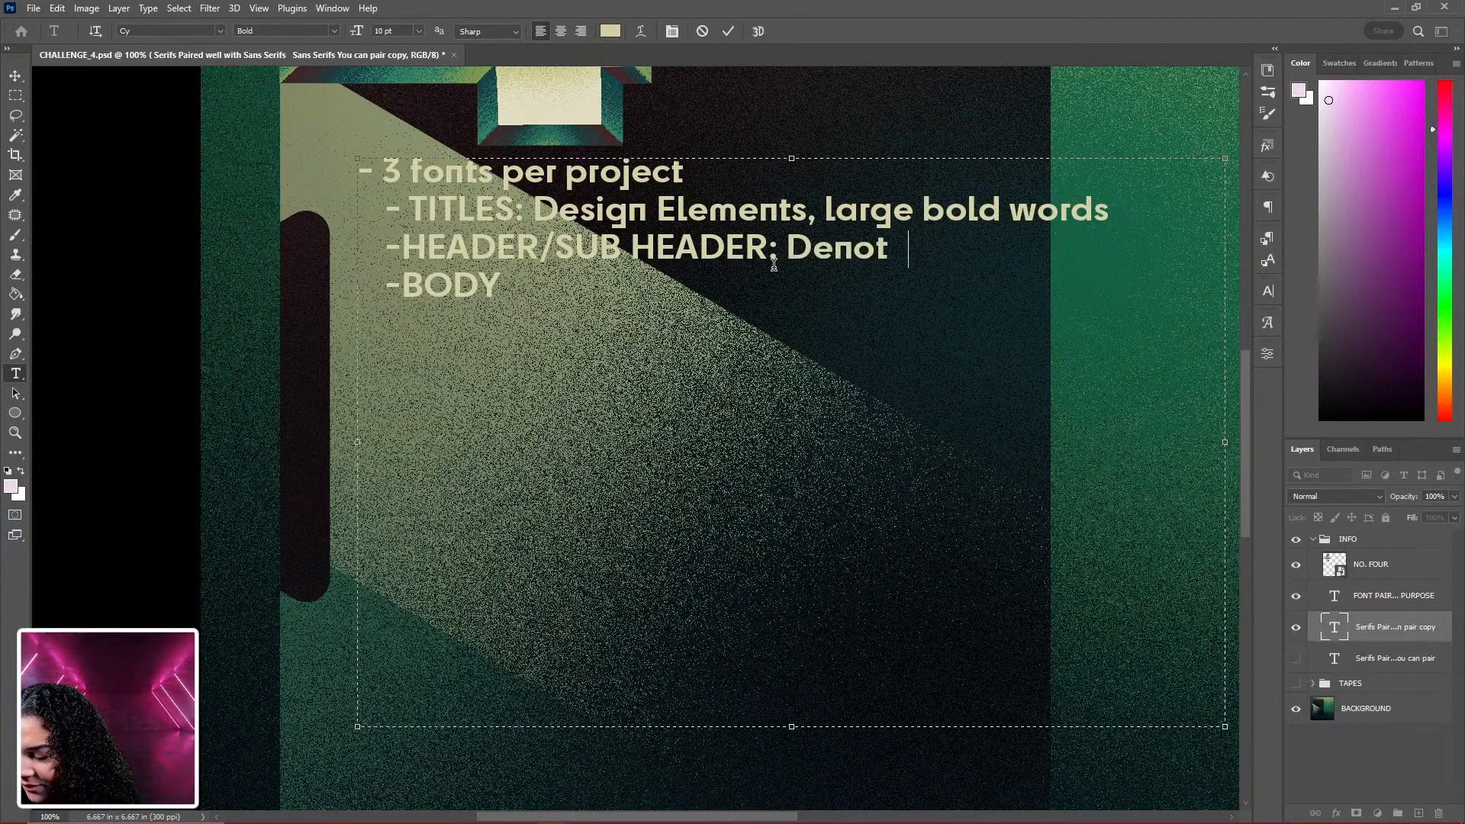
pyautogui.write('e regions of ')
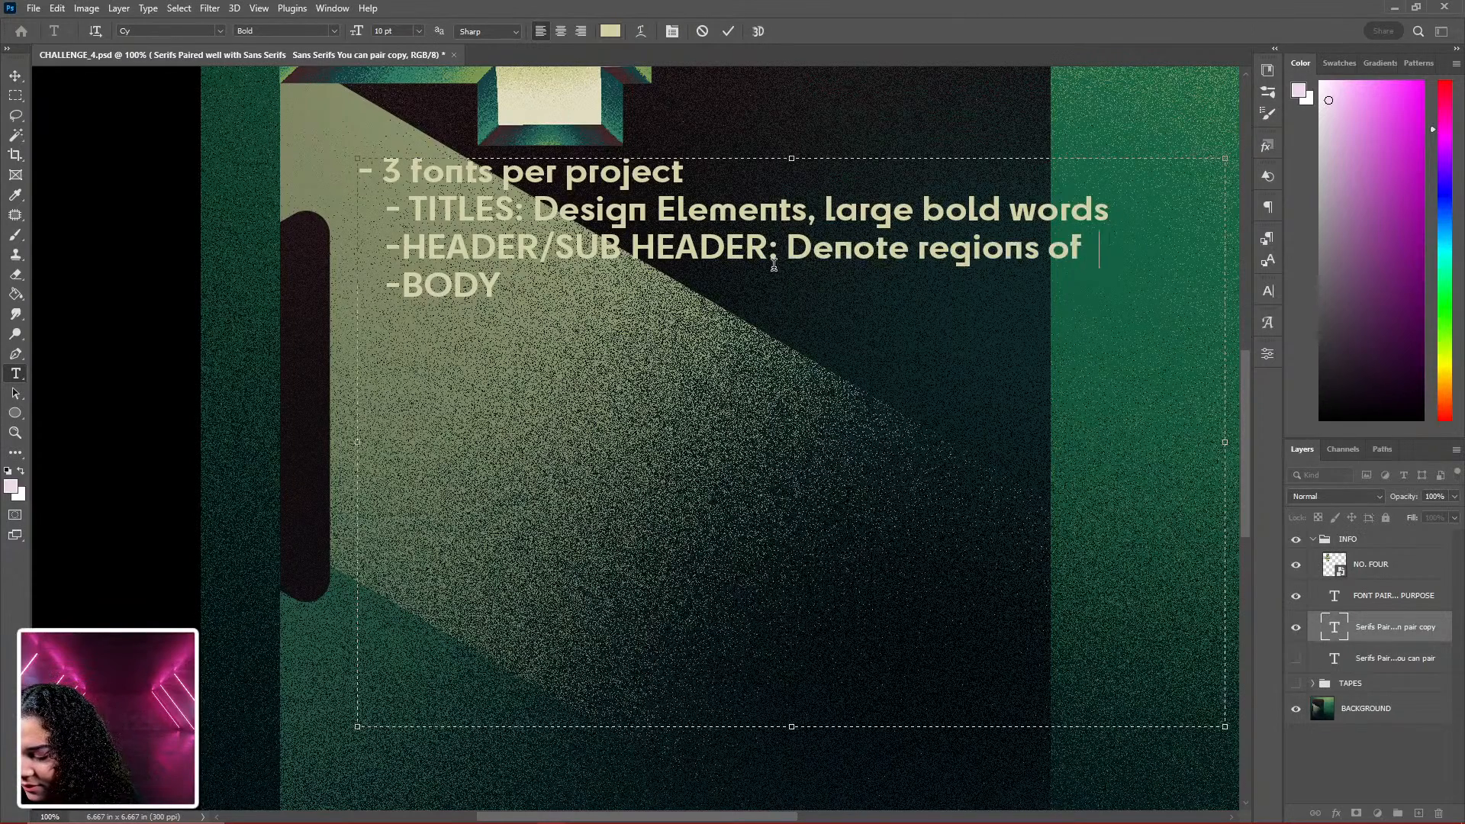
pyautogui.write('info')
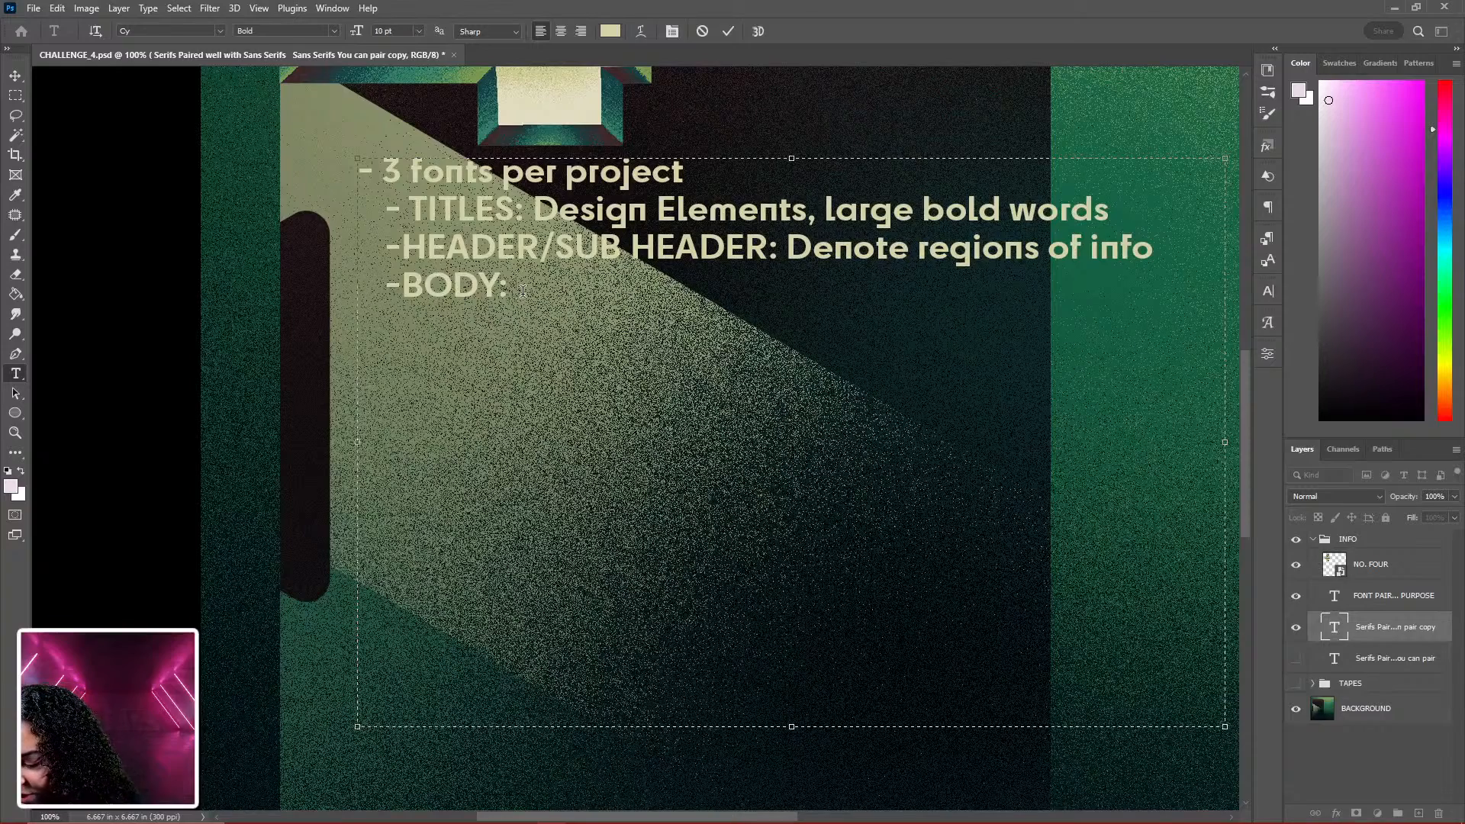
# Describe the BODY item as "Paragraphs, large amounts of info" and commit the text edit
pyautogui.write('Paragrap')
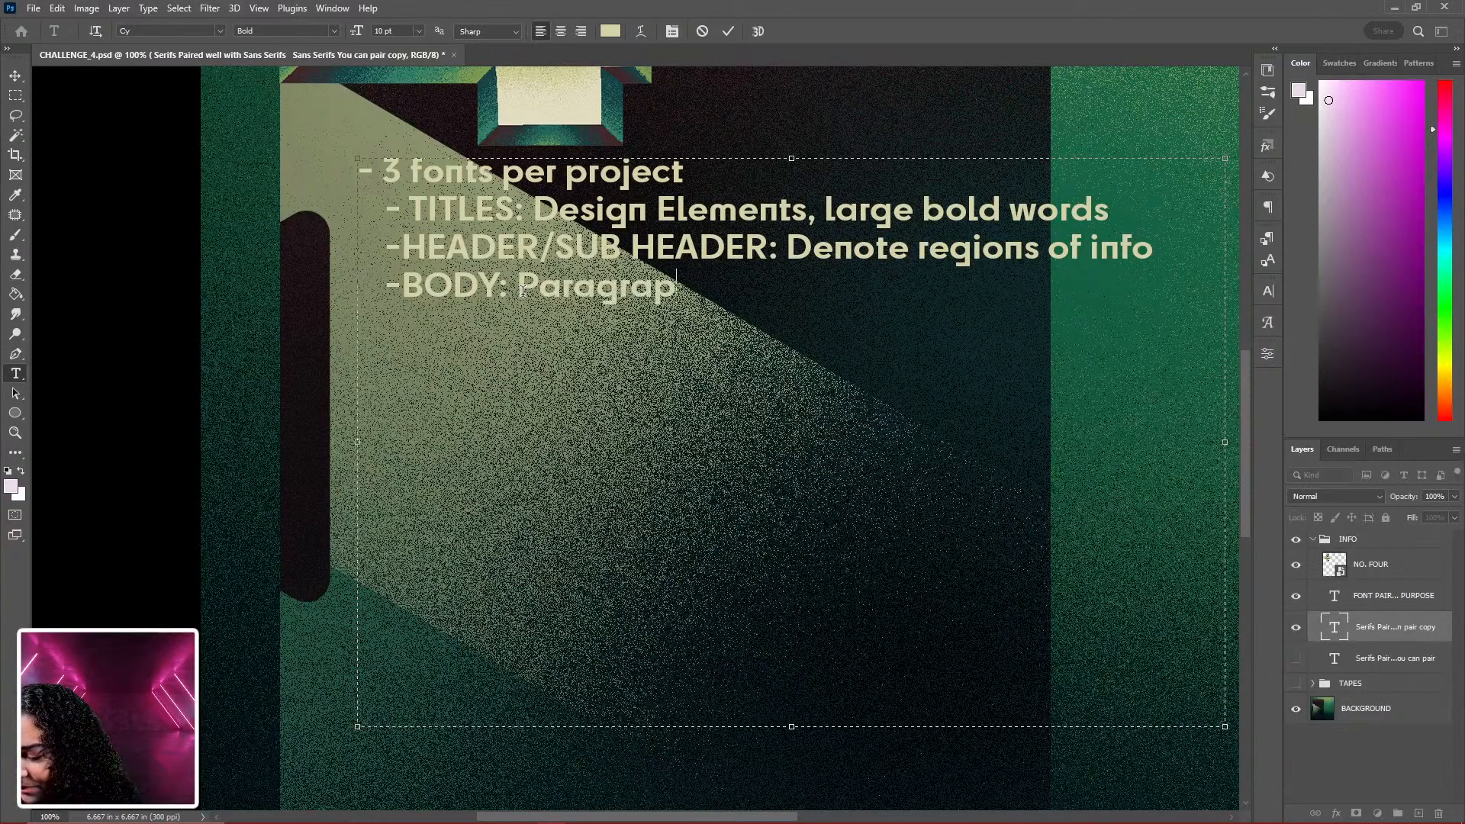
pyautogui.write('hs')
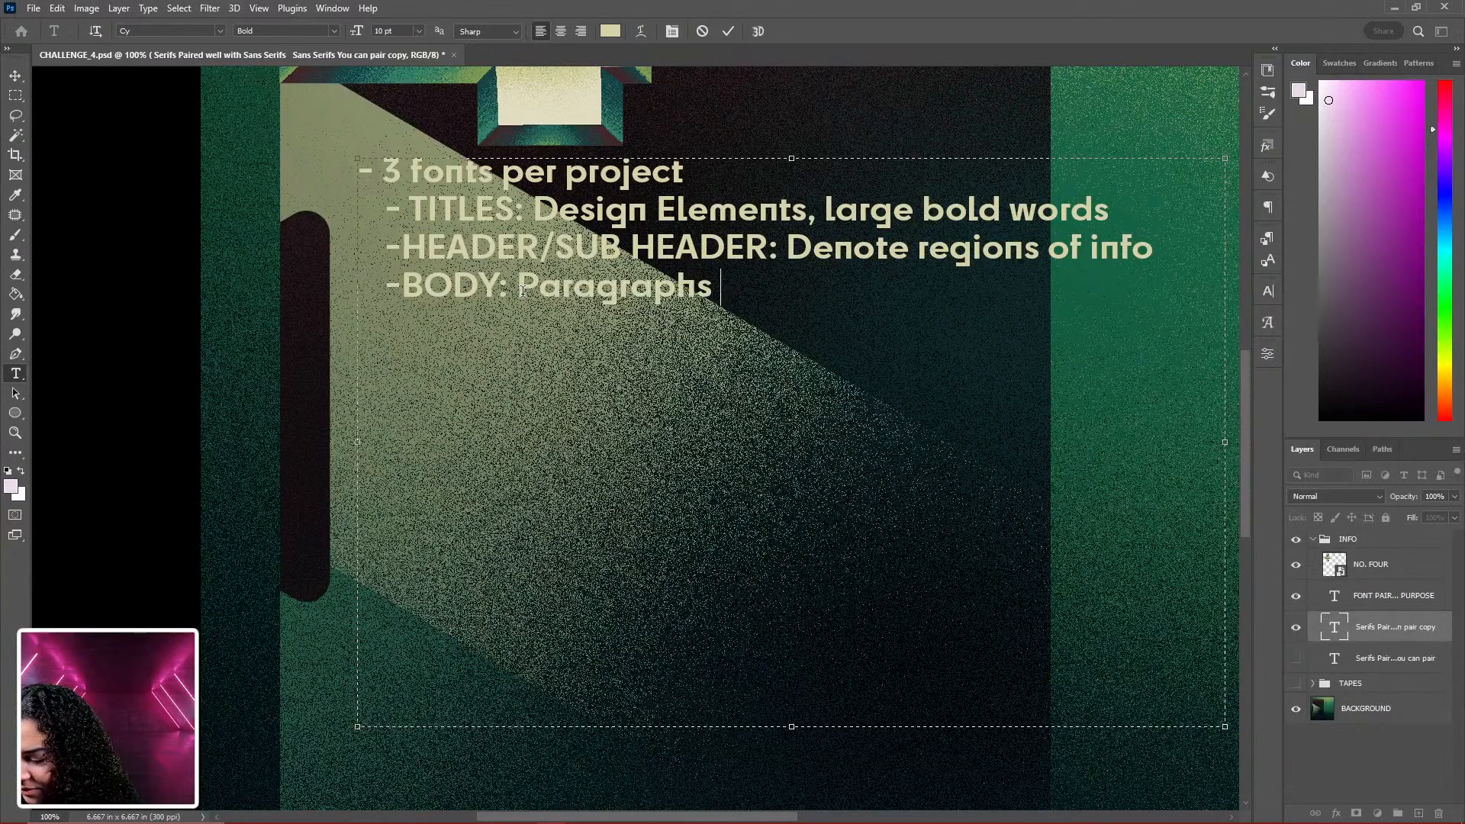
pyautogui.write(', L arge a')
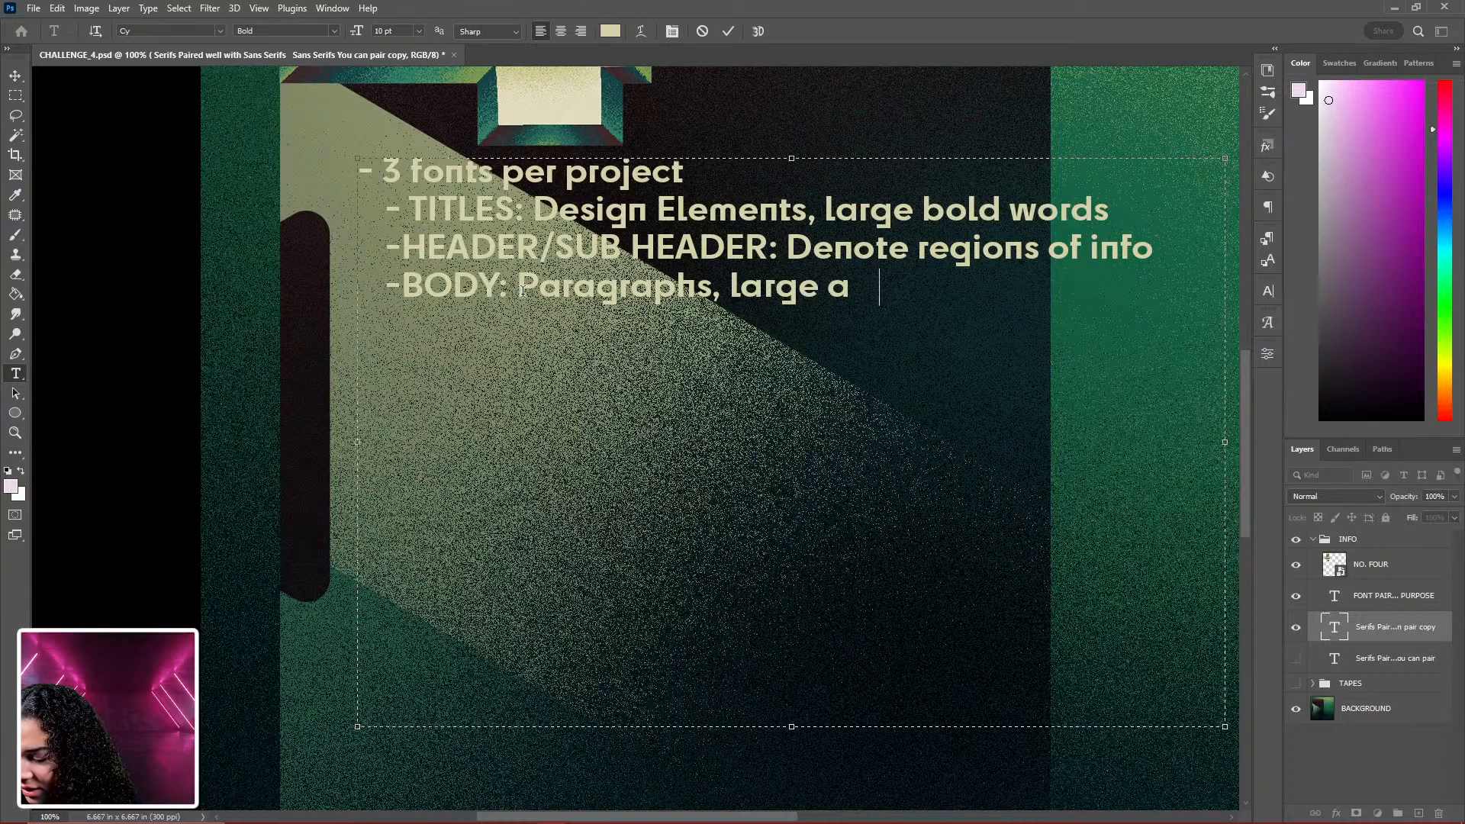
pyautogui.write('mounts of i')
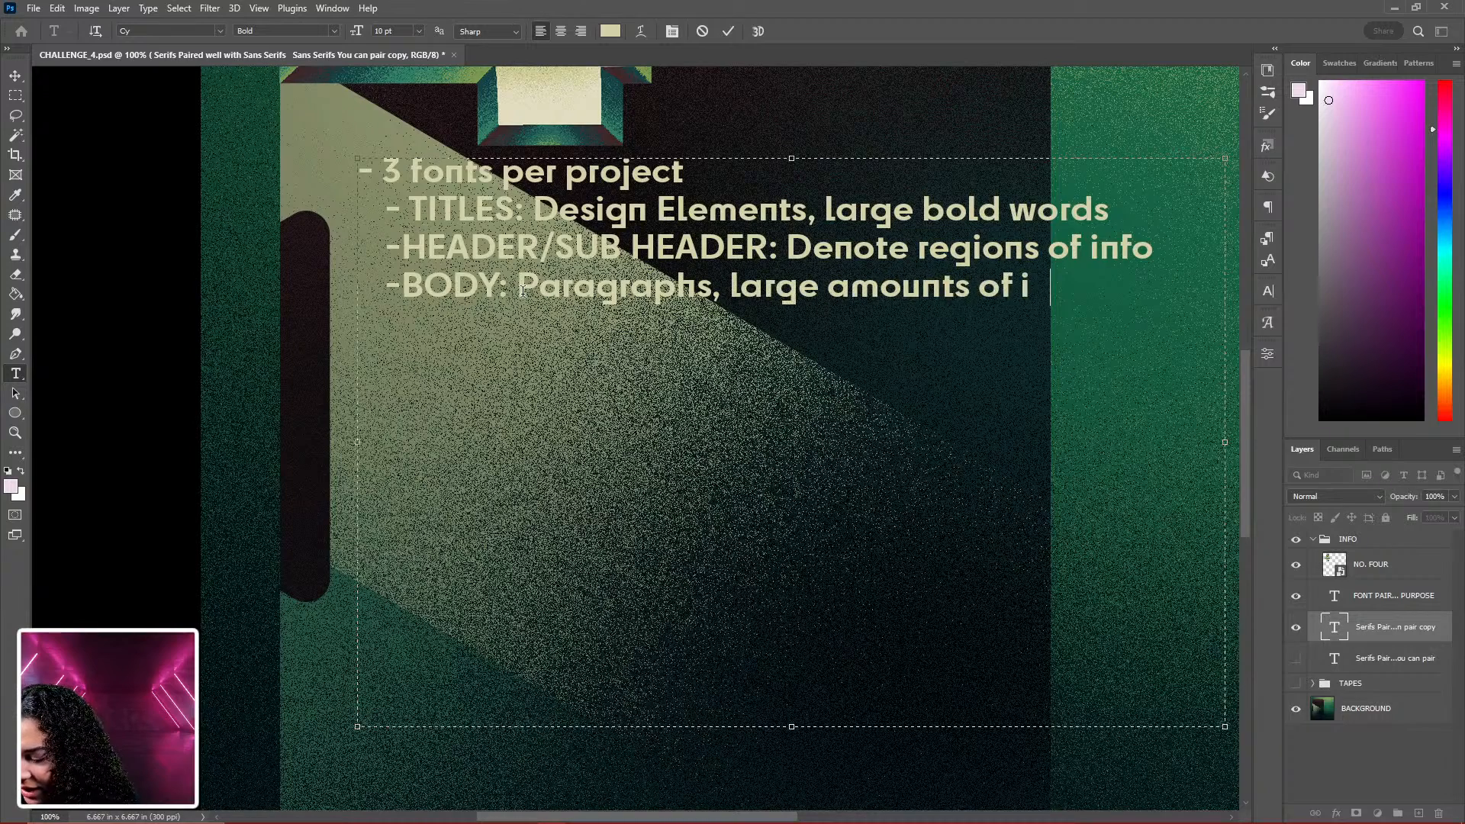
pyautogui.write('nfo')
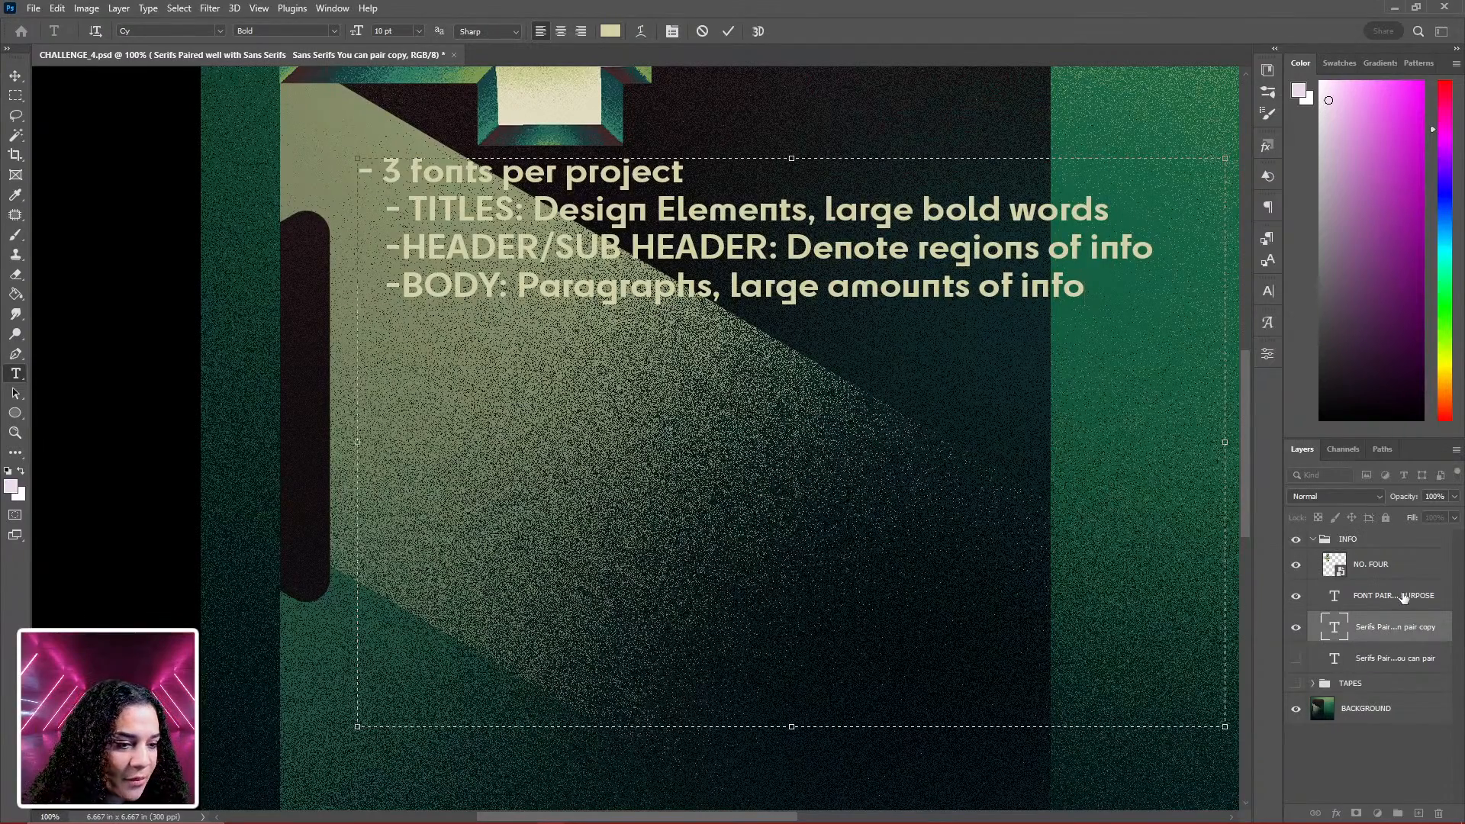
pyautogui.click(1401, 635)
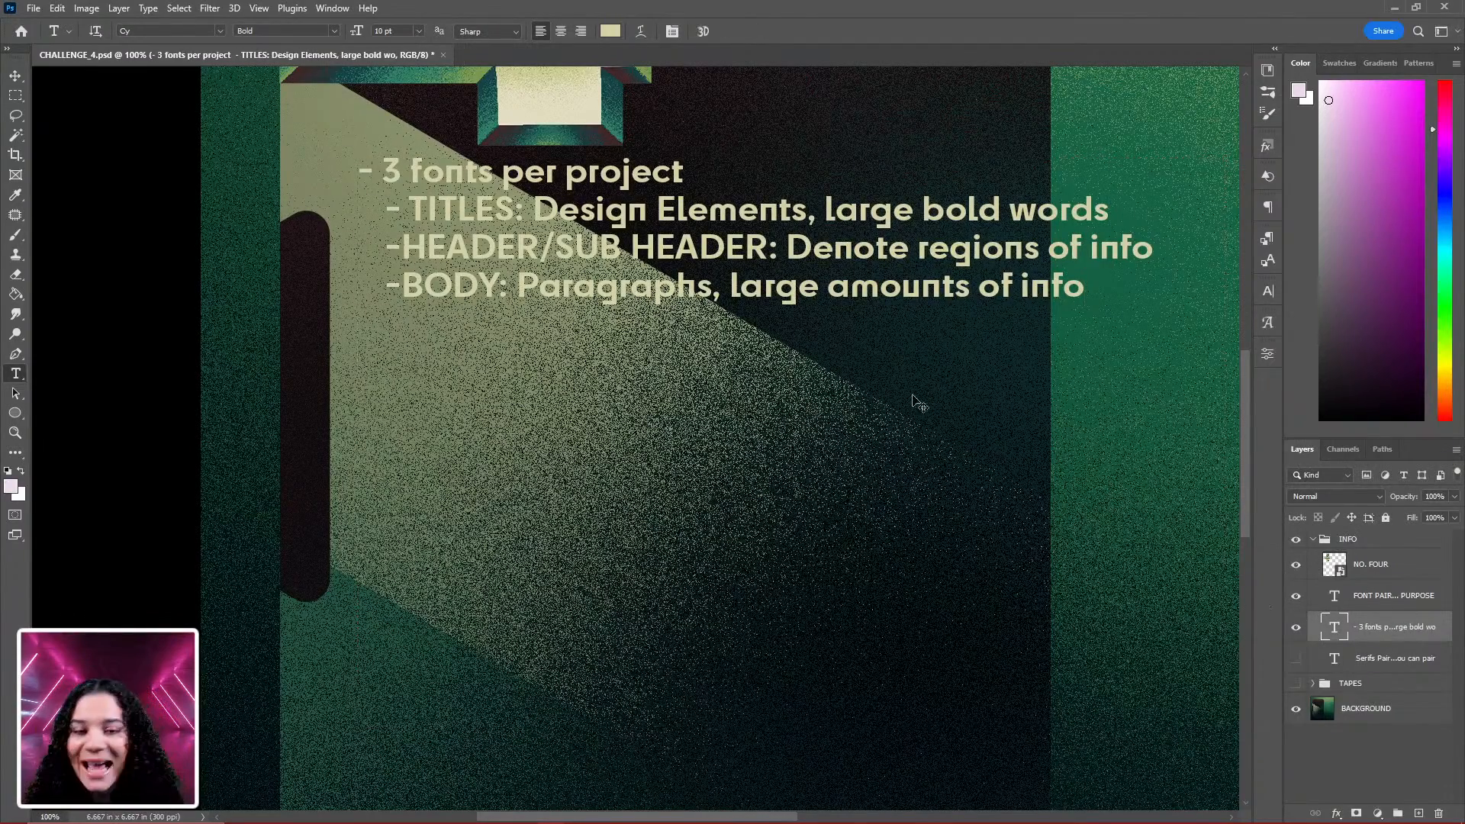
# Move the font guidelines text block down and slightly left on the poster with Free Transform
pyautogui.hotkey('ctrl', 't')
pyautogui.moveTo(819, 262); pyautogui.dragTo(802, 341)
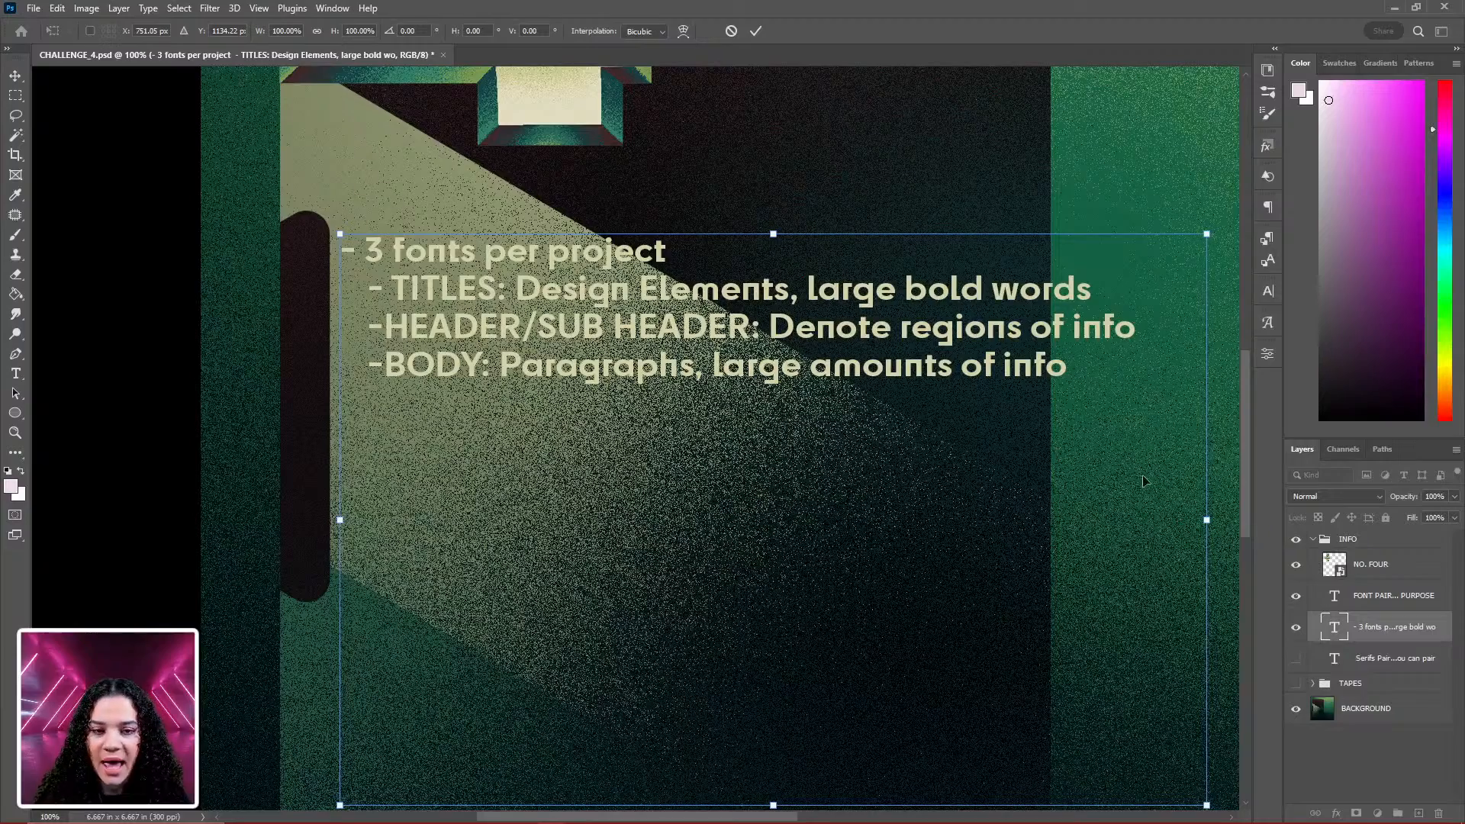
pyautogui.press('Return')
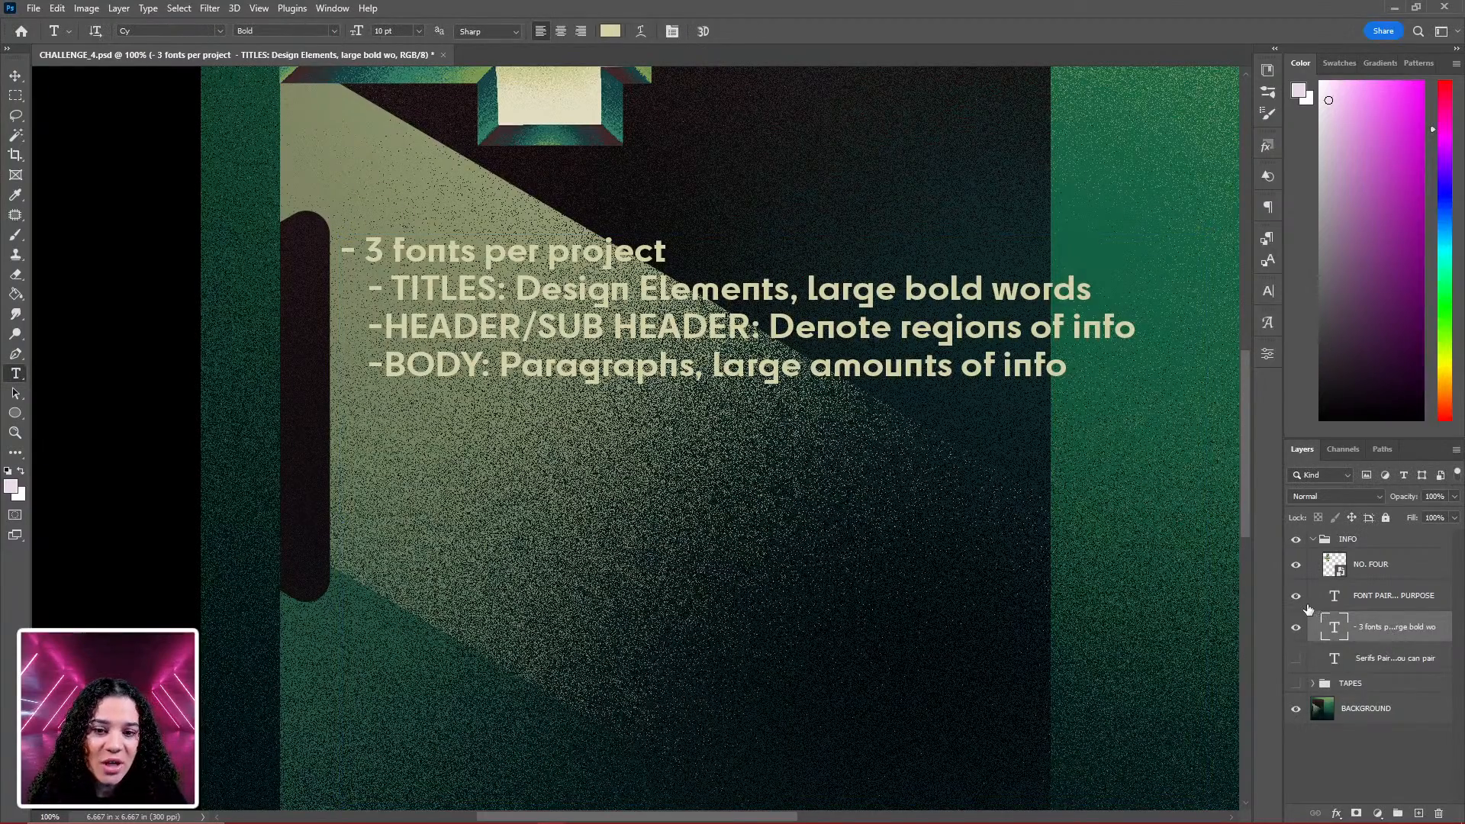
# Recolor all the text in the font guidelines layer to white
pyautogui.tripleClick(737, 328)
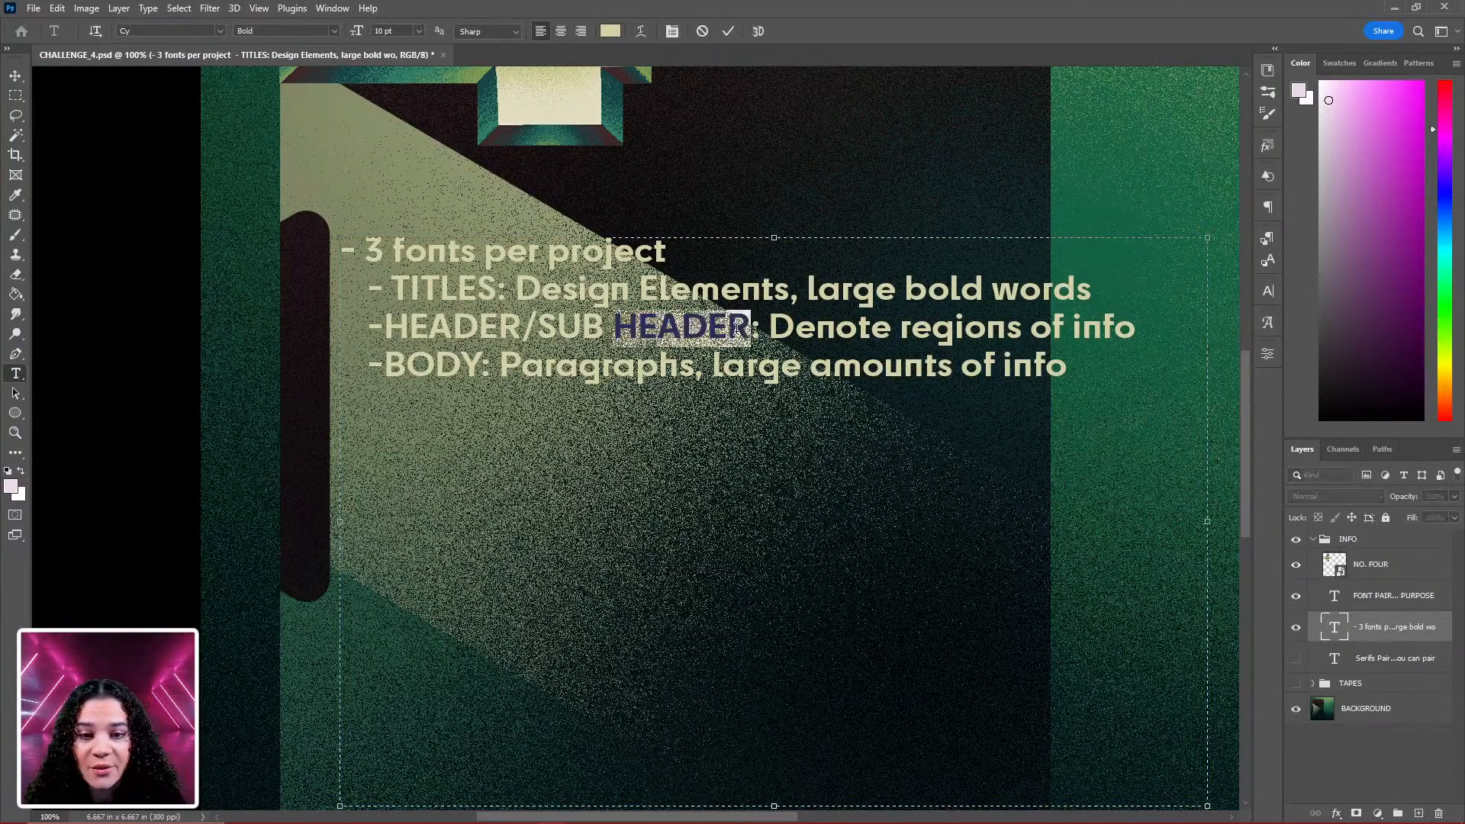
pyautogui.hotkey('ctrl', 'a')
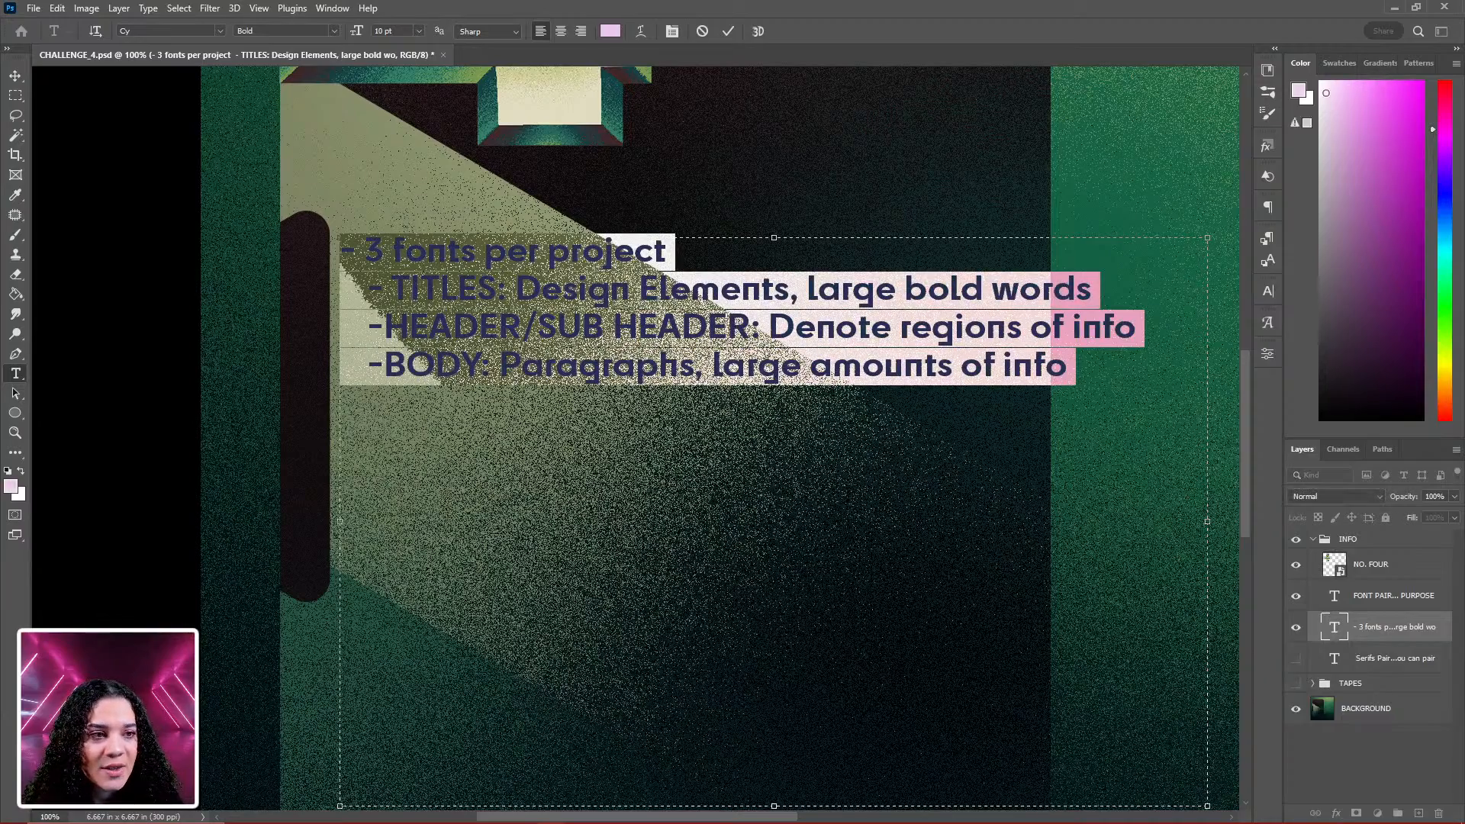
pyautogui.moveTo(1334, 97); pyautogui.dragTo(1275, 77)
pyautogui.click(1420, 635)
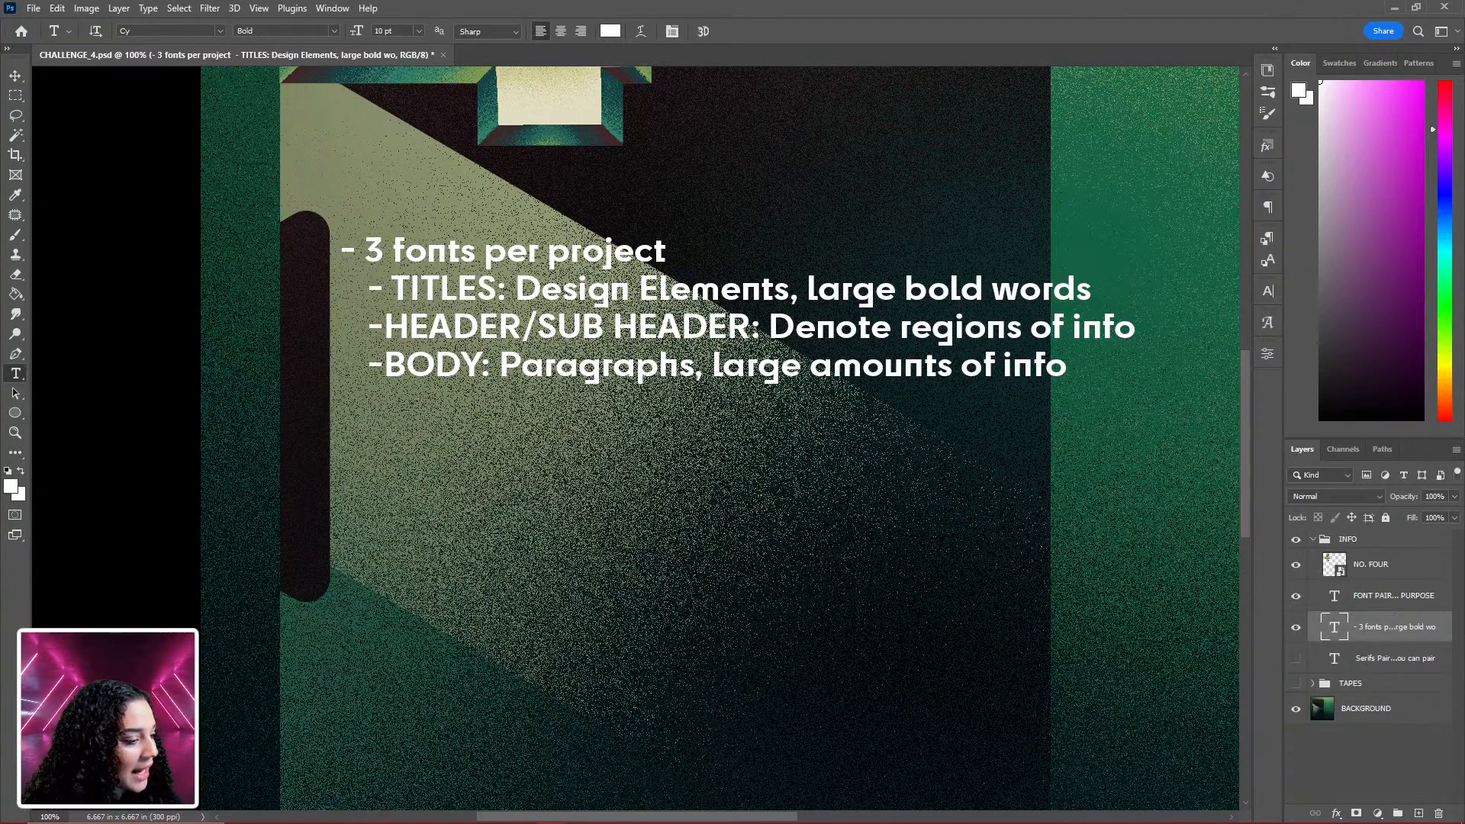
# Add a new guideline reading "-Font Sizes" after the BODY line, separated by a blank line
pyautogui.click(1067, 369)
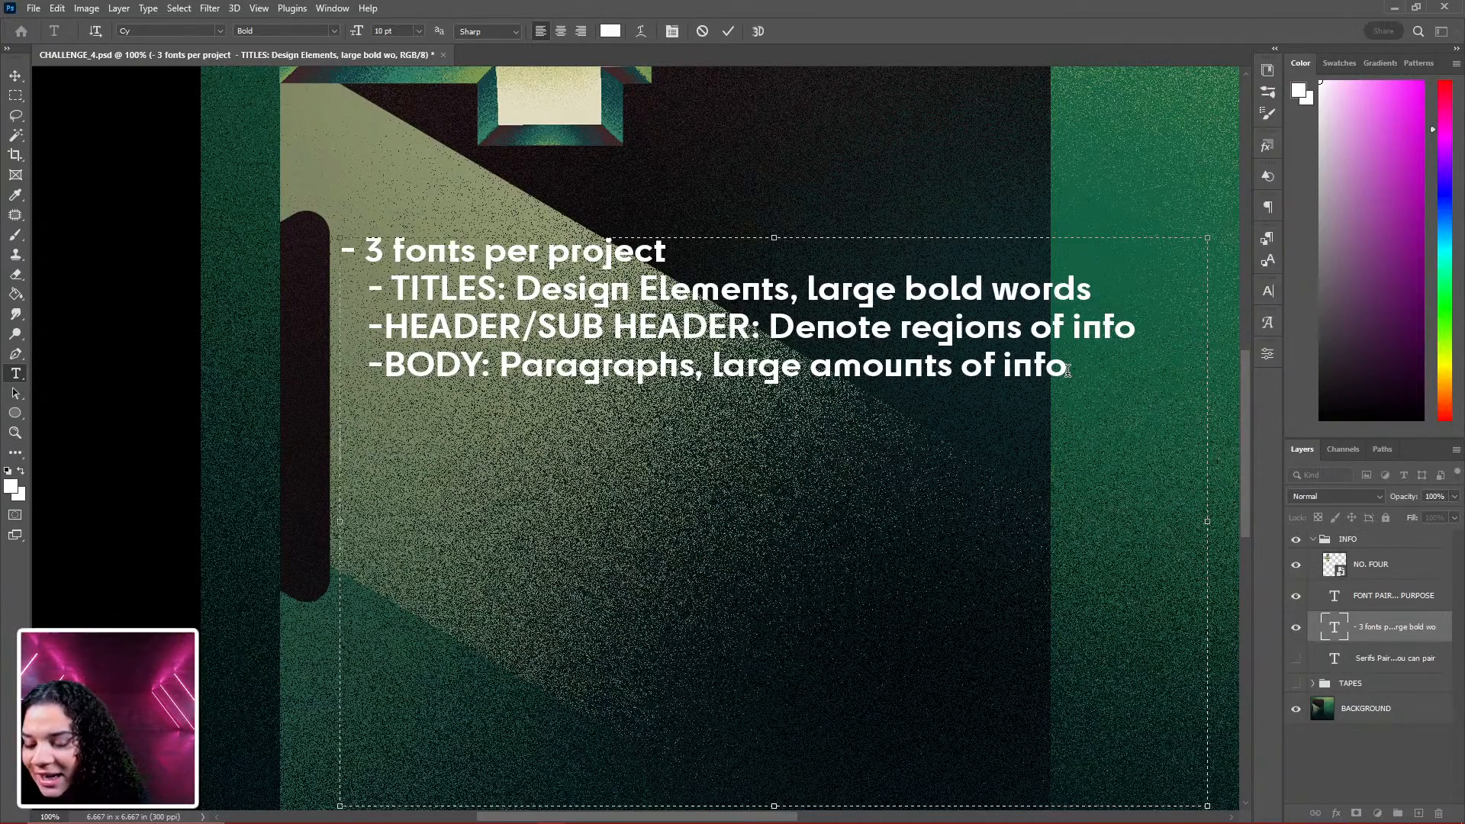
pyautogui.press('Return')
pyautogui.press('Return')
pyautogui.write('-')
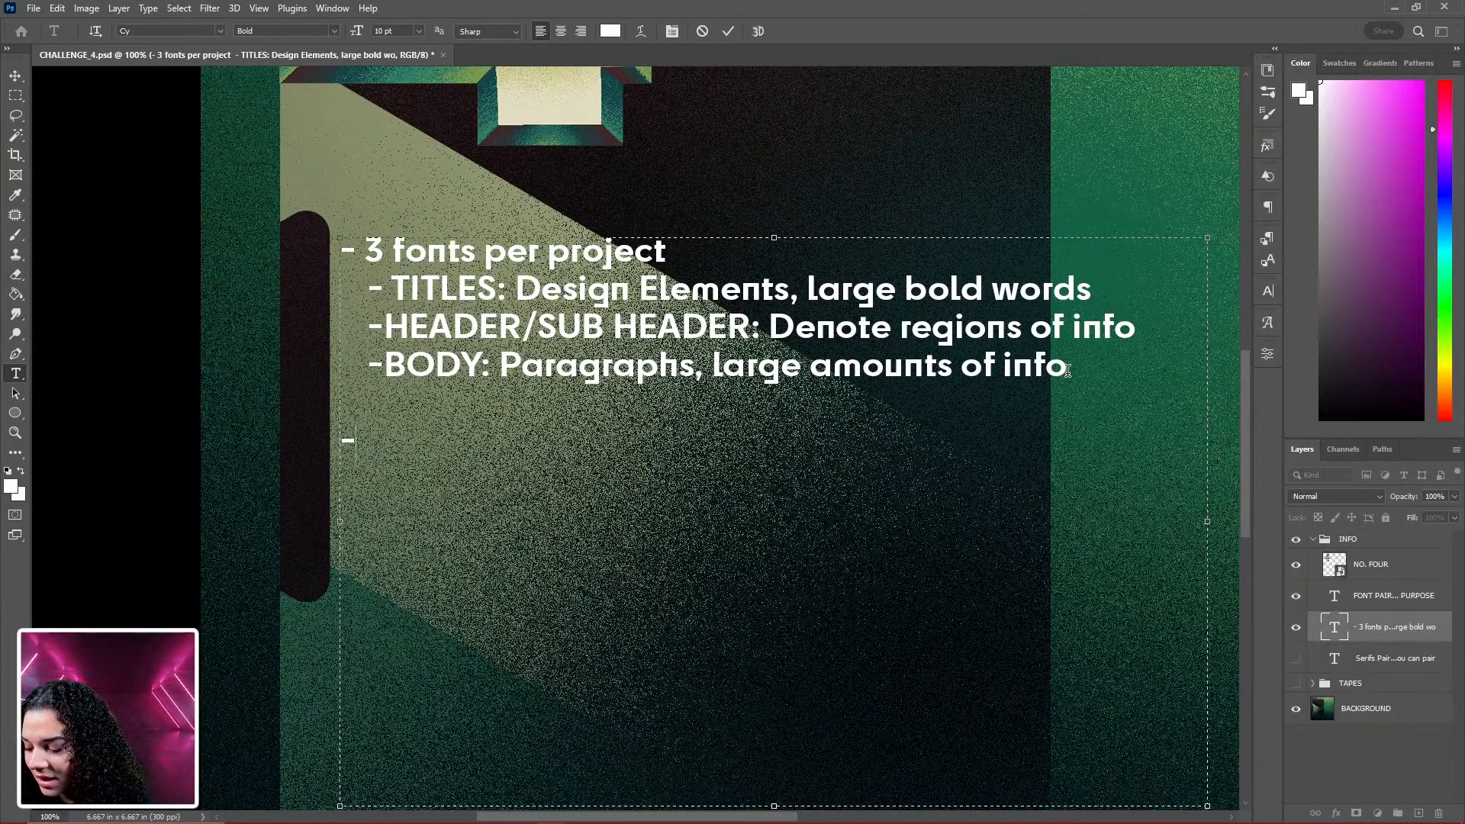
pyautogui.write('Font ')
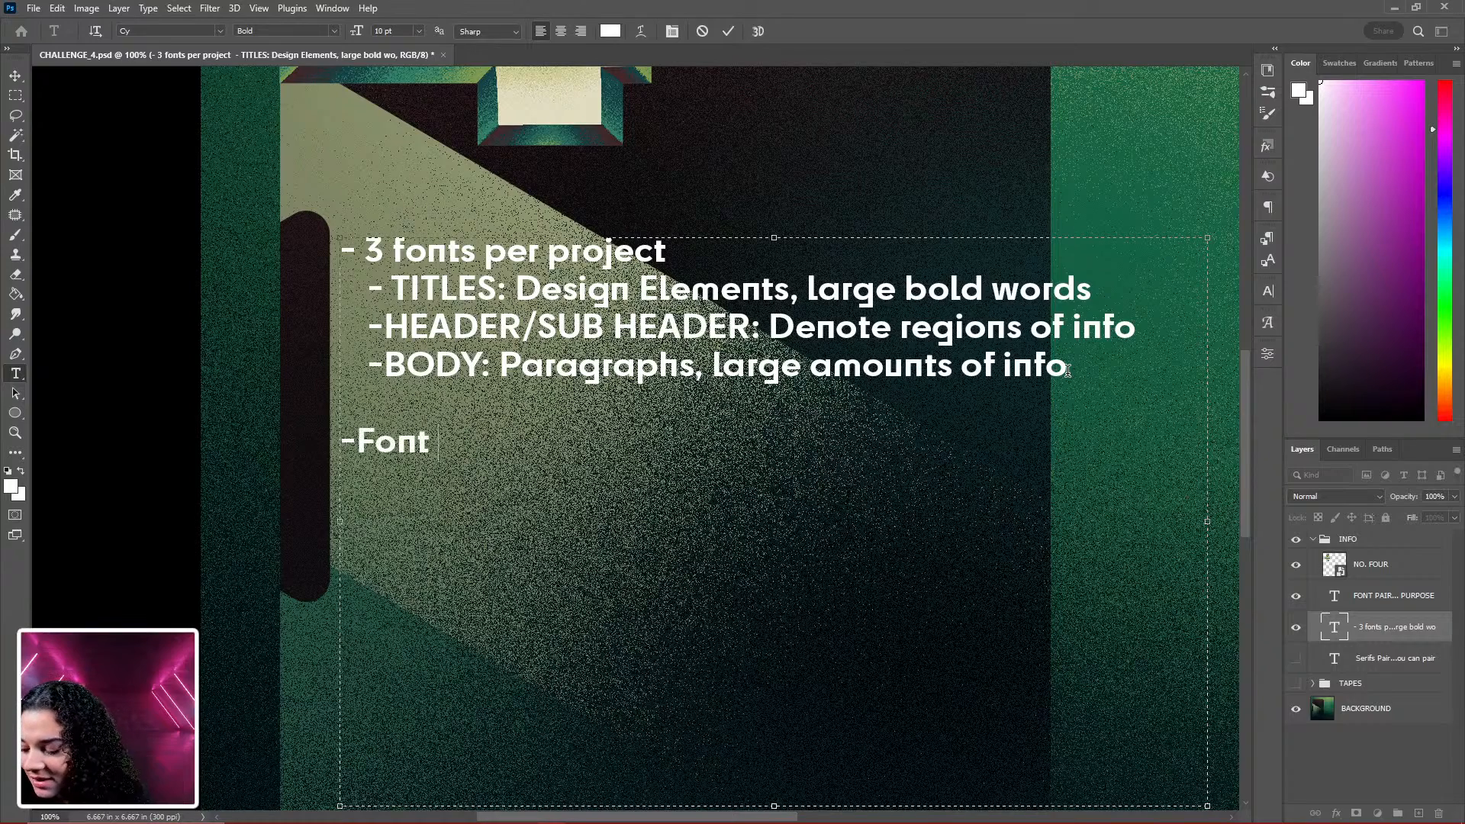
pyautogui.write('Sizes')
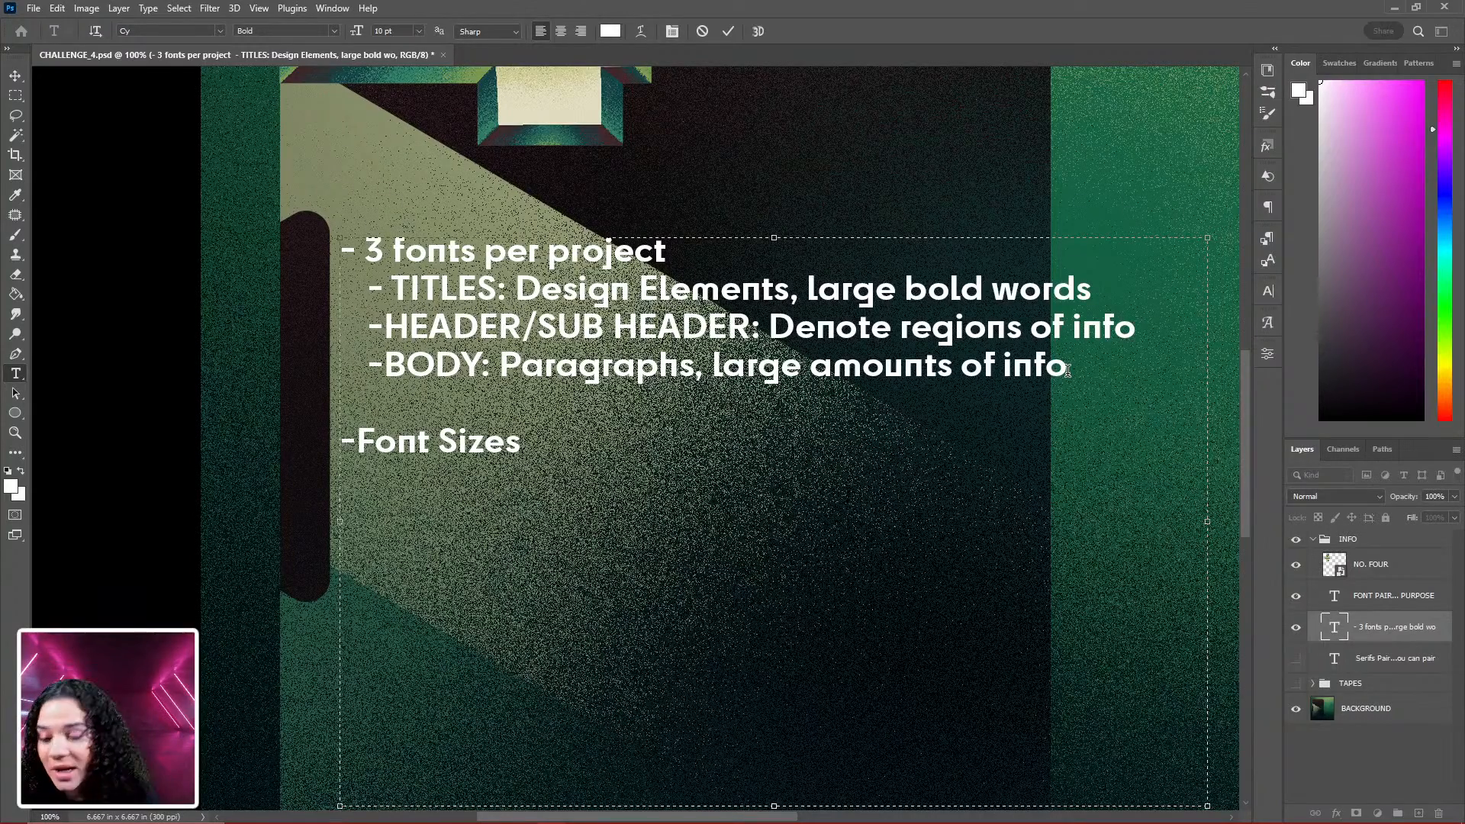
# Add an indented "-Header size: 35pt" line beneath the Font Sizes guideline
pyautogui.press('Return')
pyautogui.write('-')
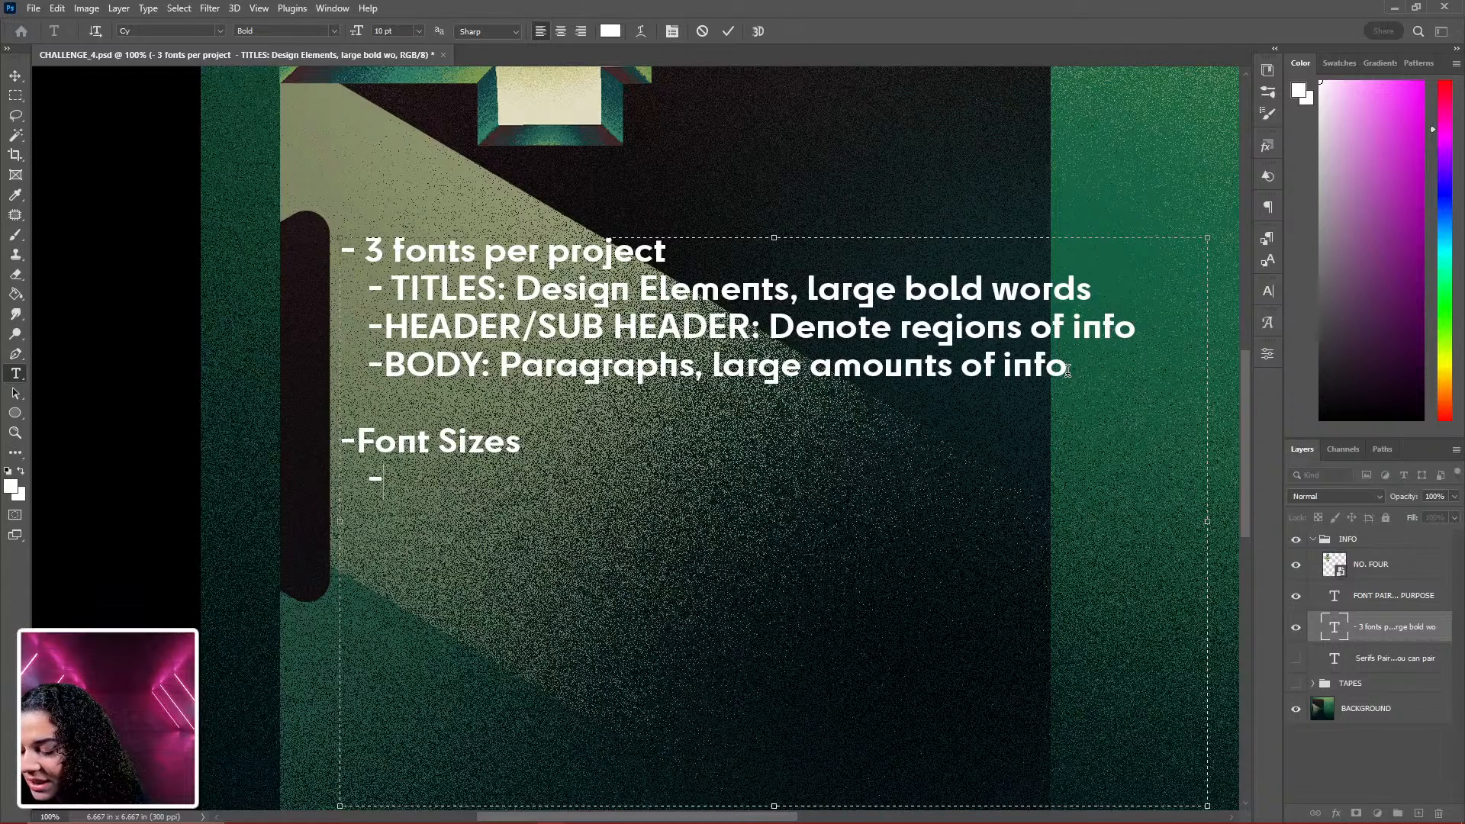
pyautogui.write('Head')
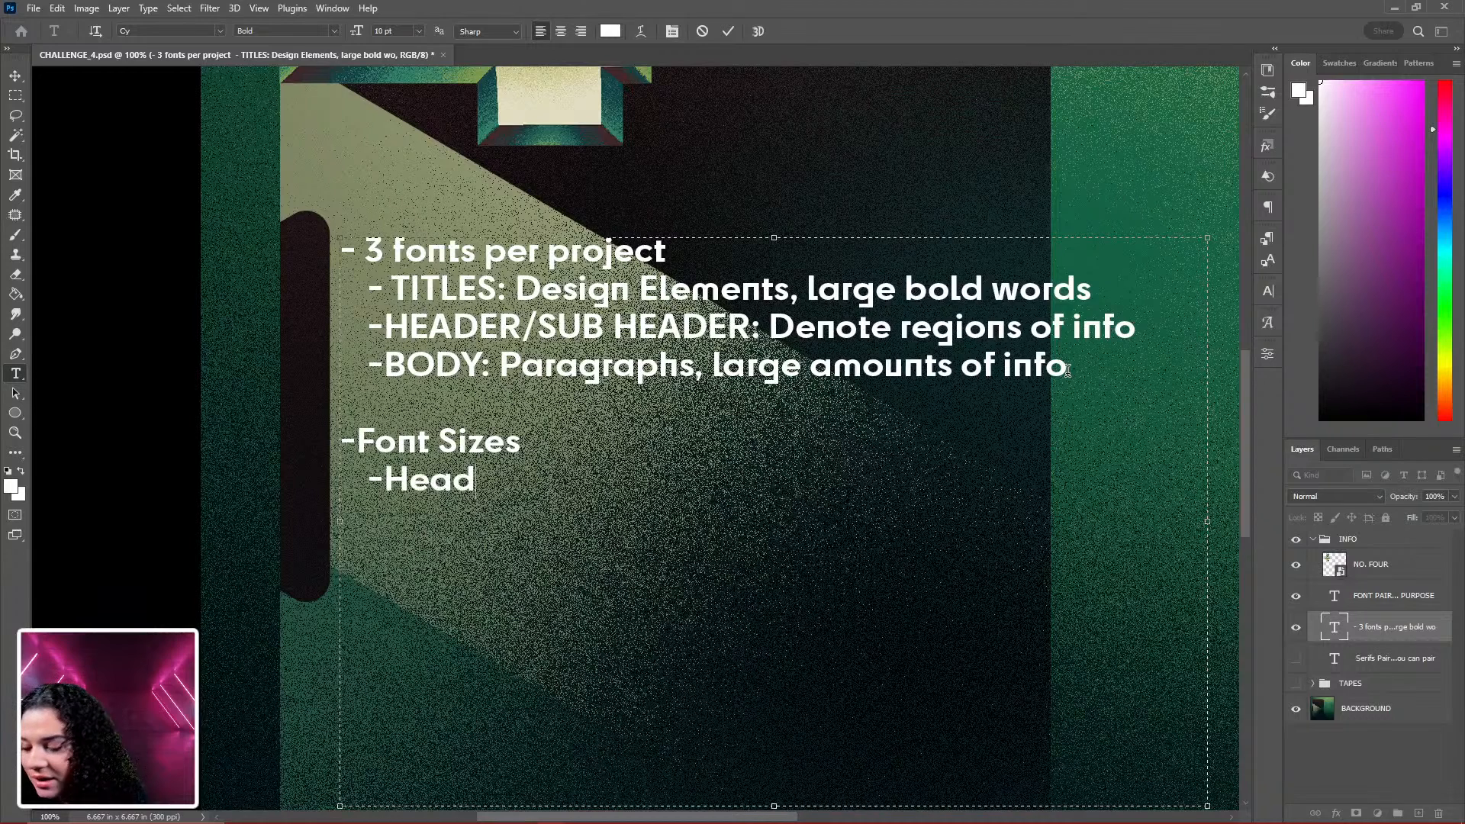
pyautogui.write('er si')
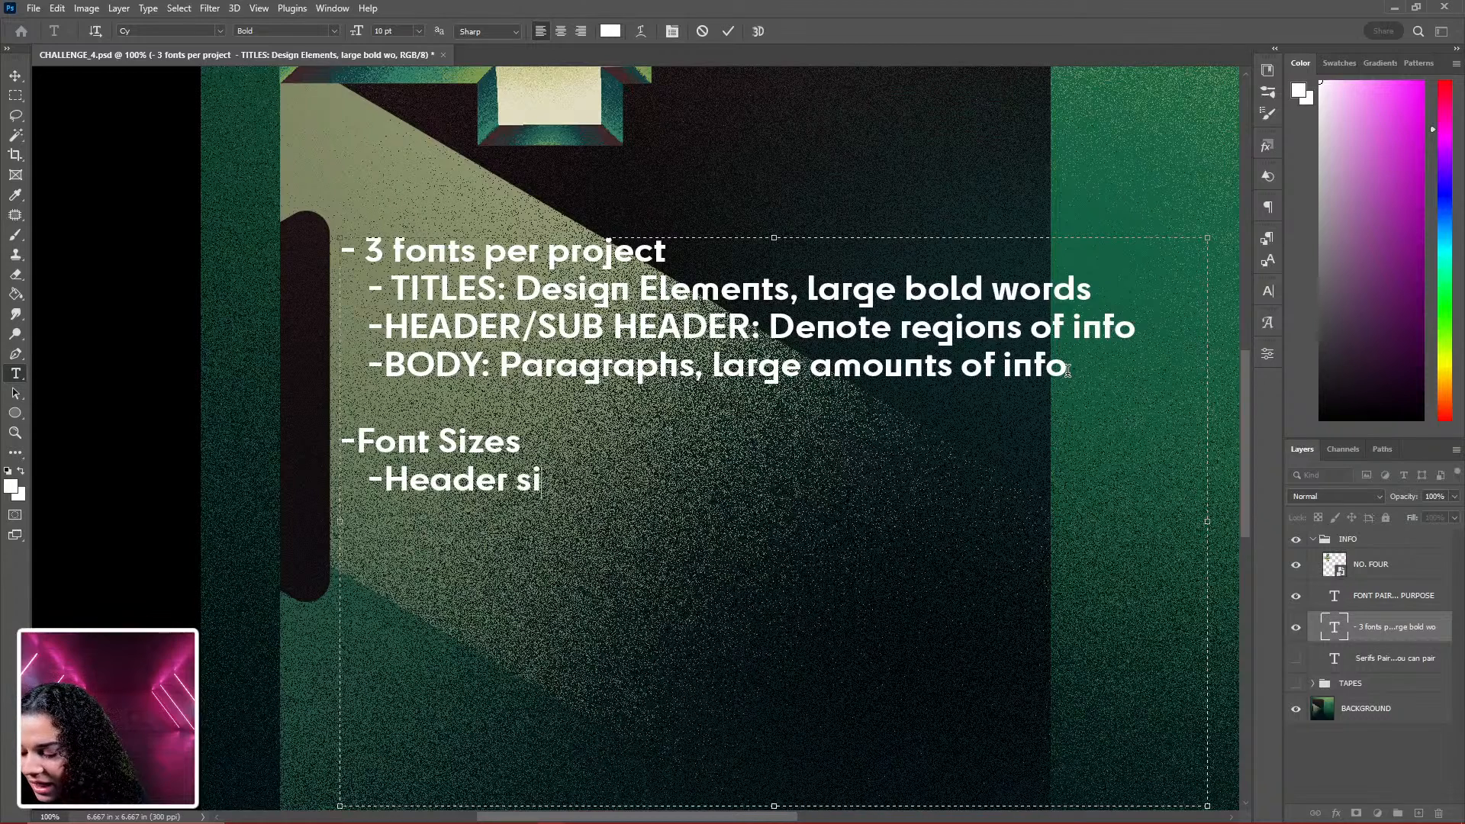
pyautogui.write('ze :')
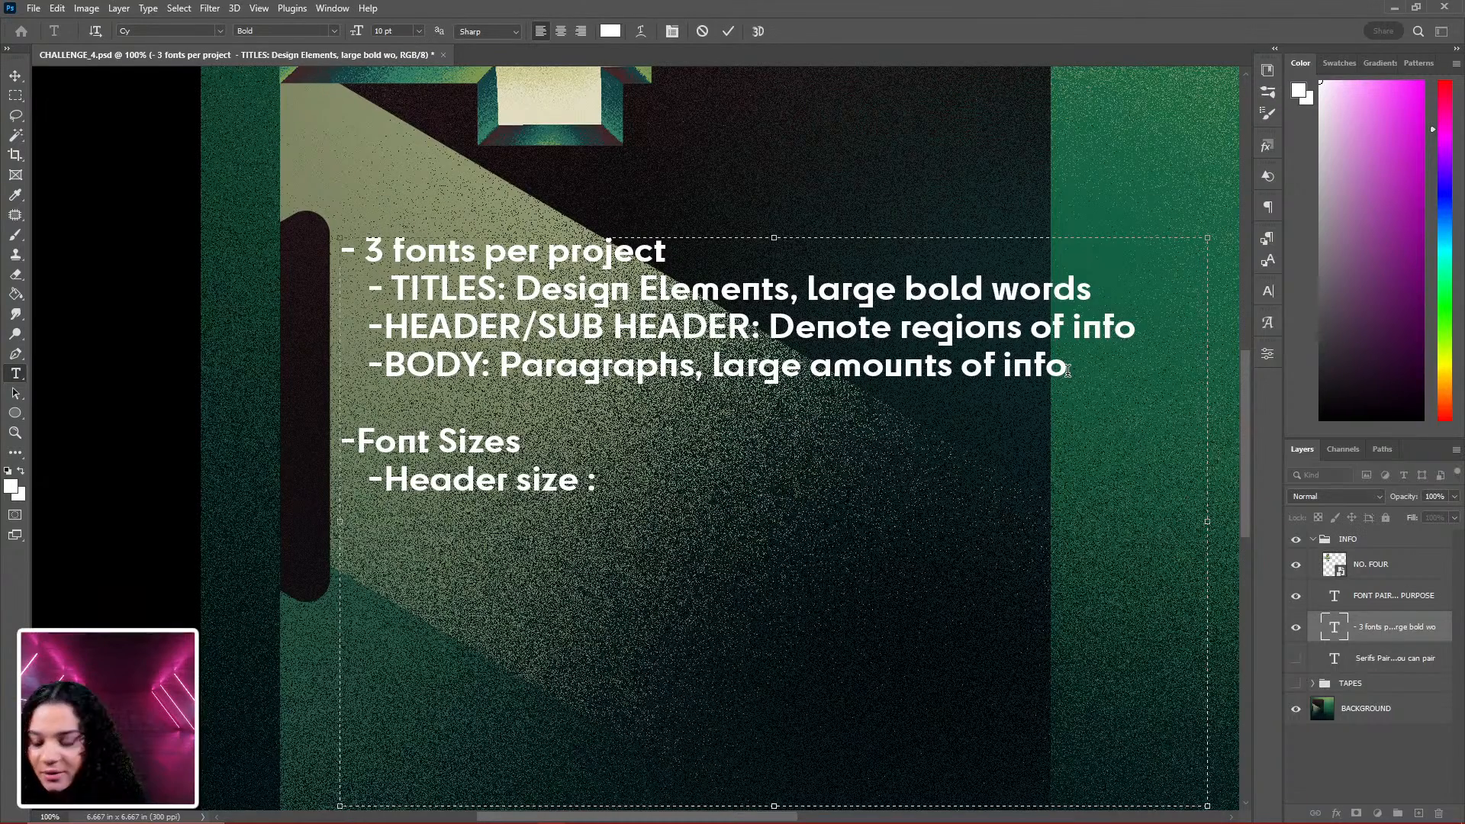
pyautogui.press('BackSpace')
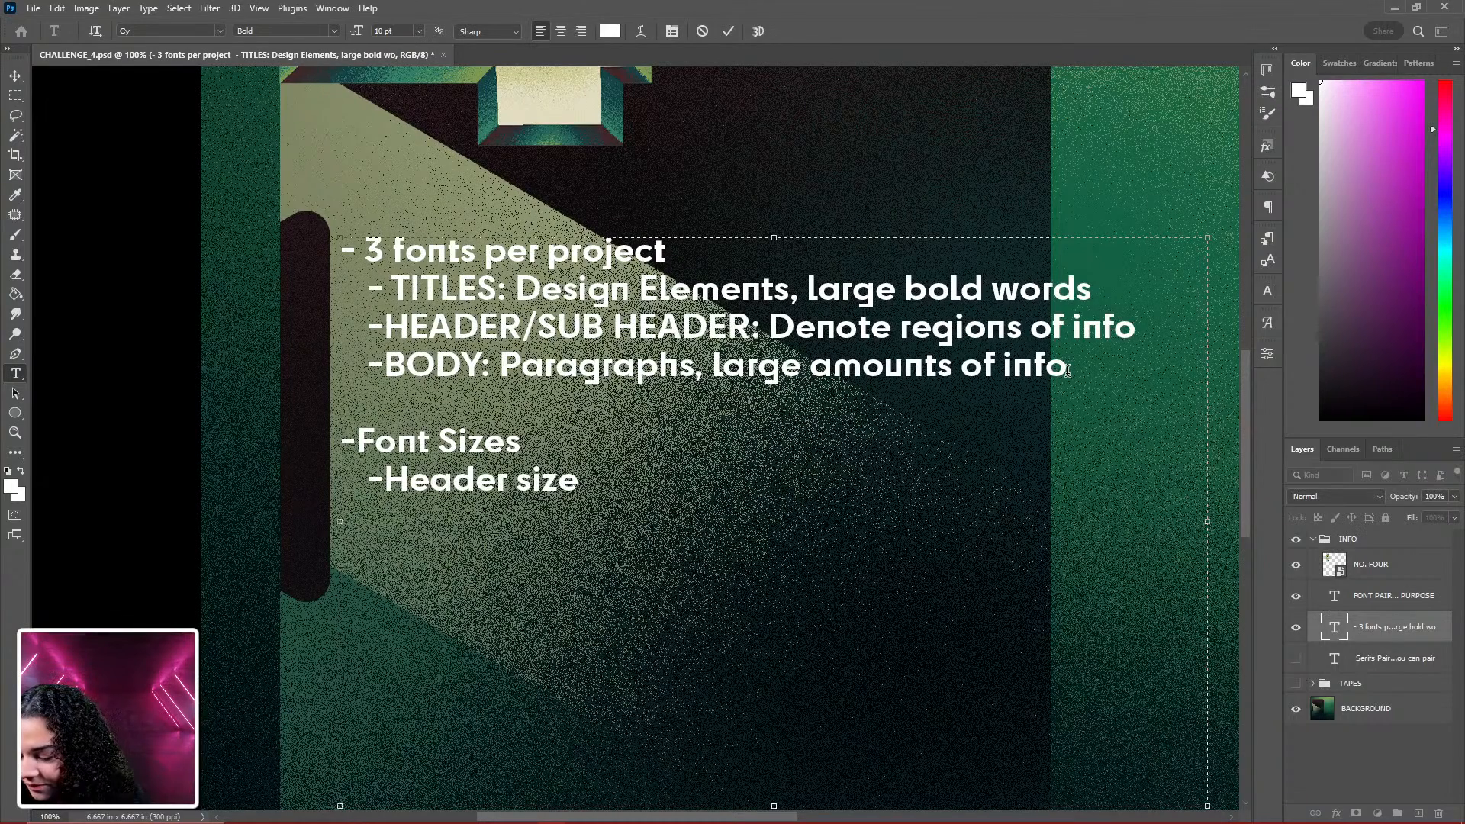
pyautogui.write('35')
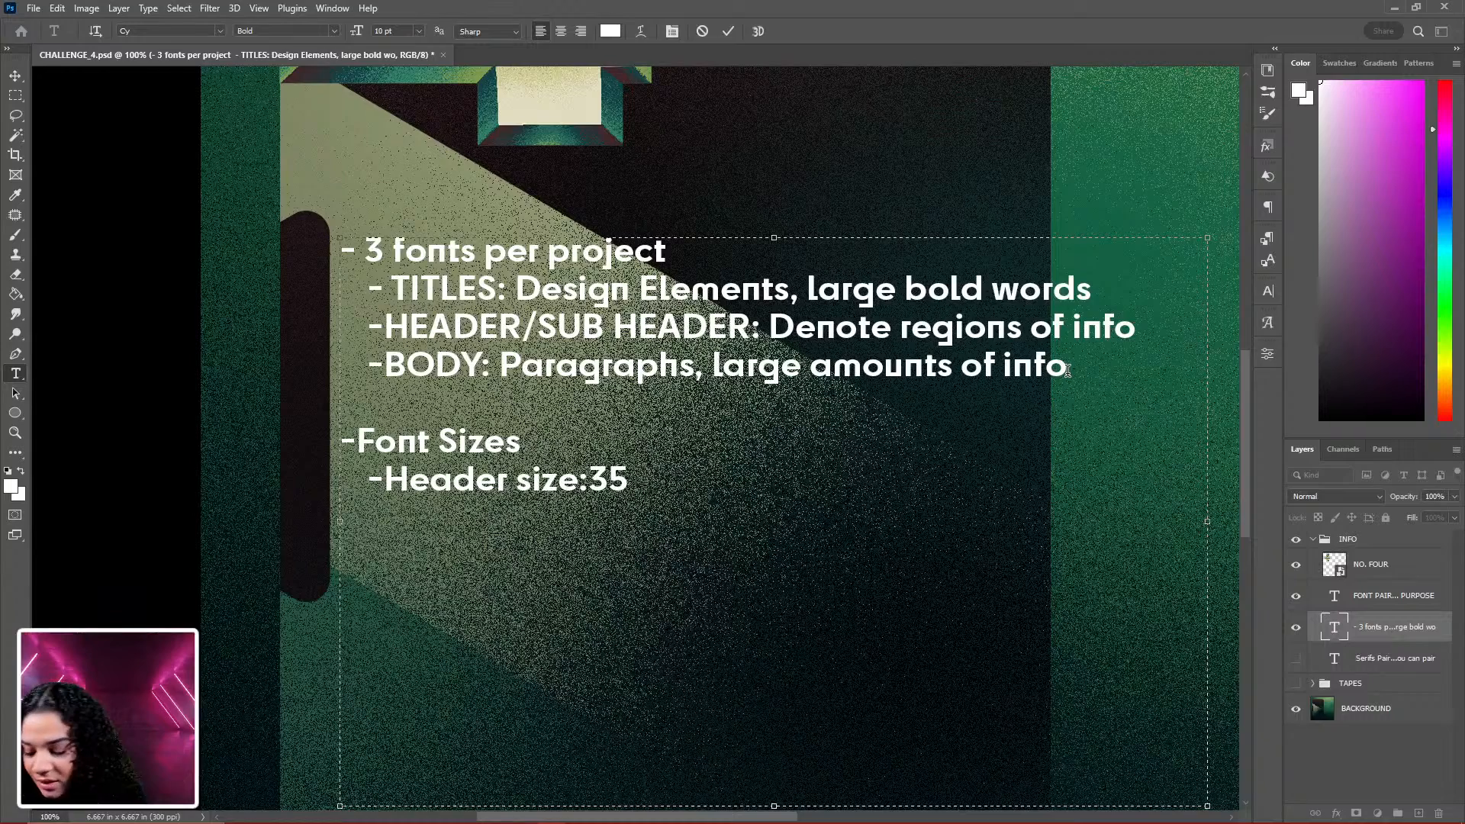
pyautogui.press('BackSpace')
pyautogui.press('BackSpace')
pyautogui.write('355')
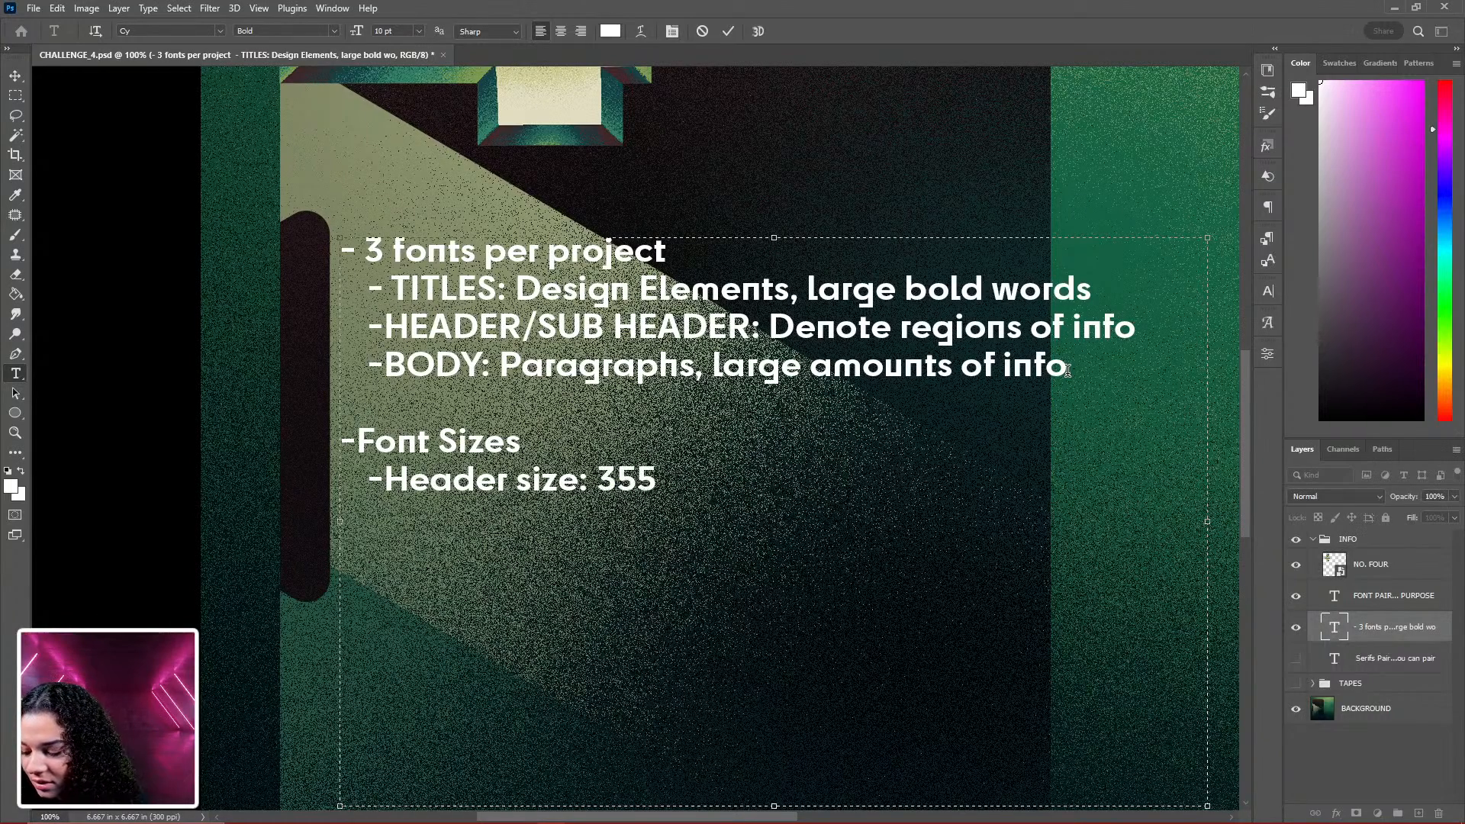
pyautogui.write('pt')
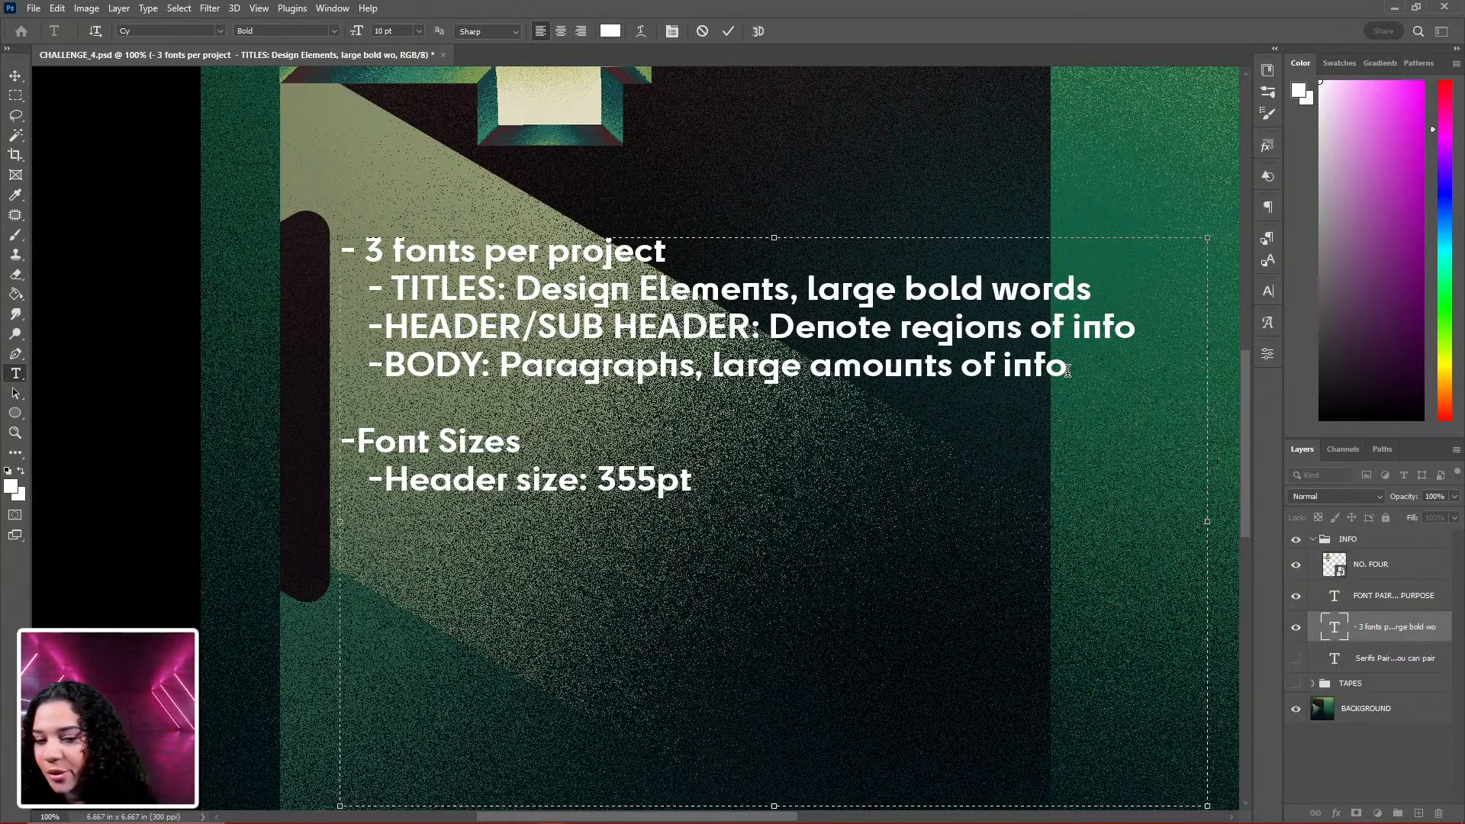
pyautogui.click(650, 481)
pyautogui.press('BackSpace')
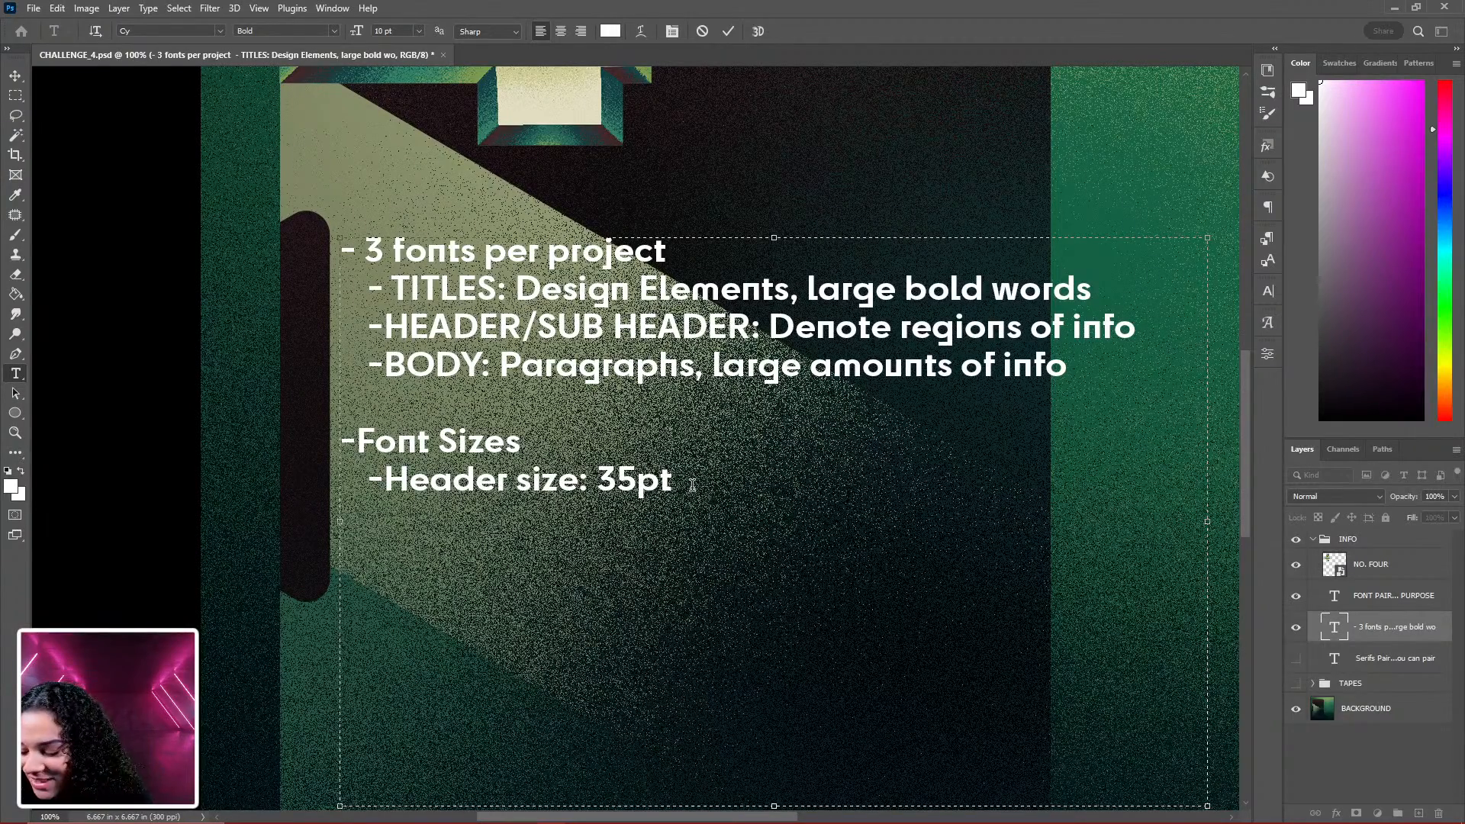
# Add an indented "-Sub Header: 30pt" line below the header size line
pyautogui.press('Return')
pyautogui.write('-')
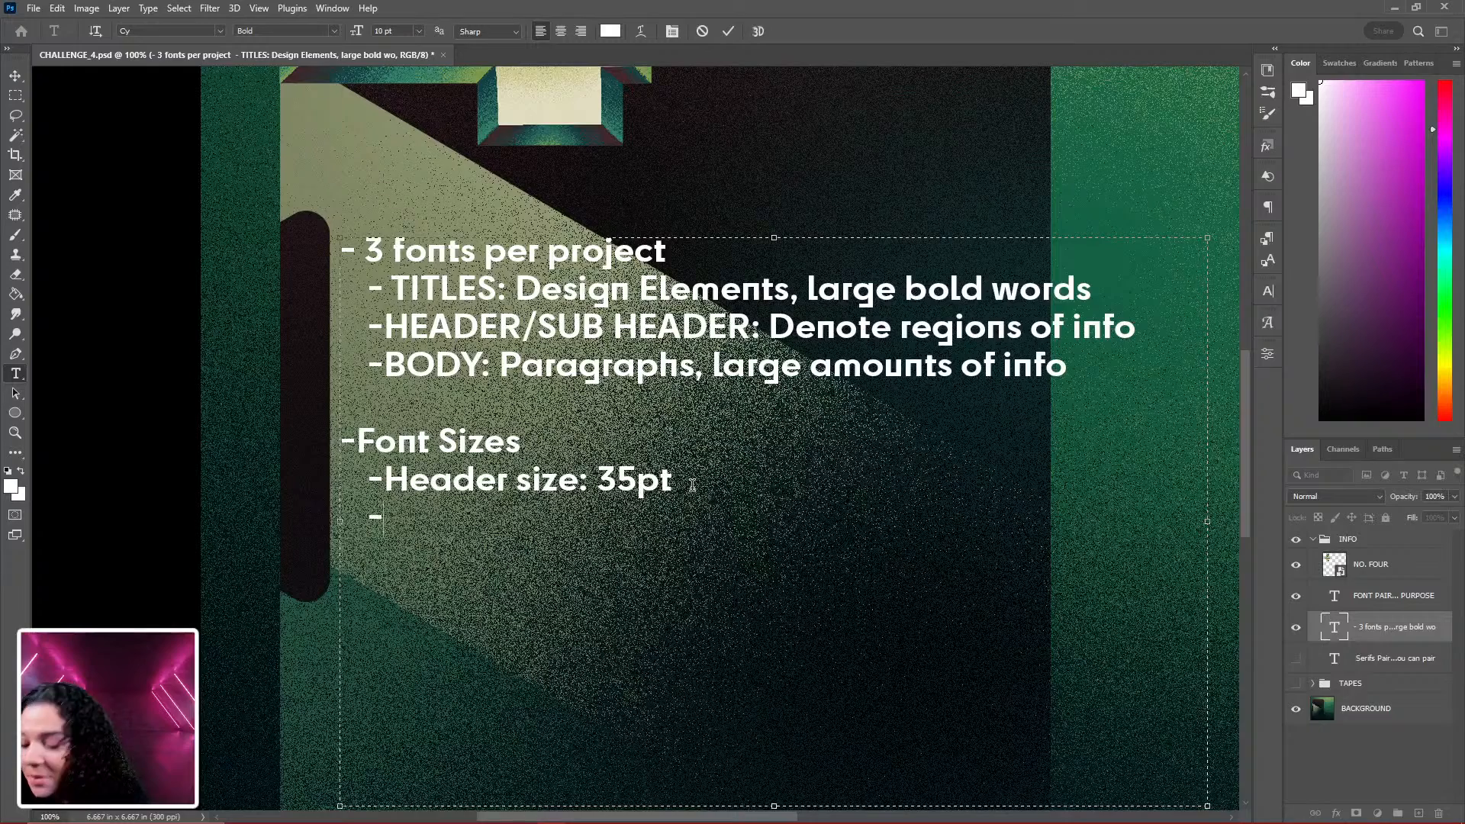
pyautogui.write('Sub')
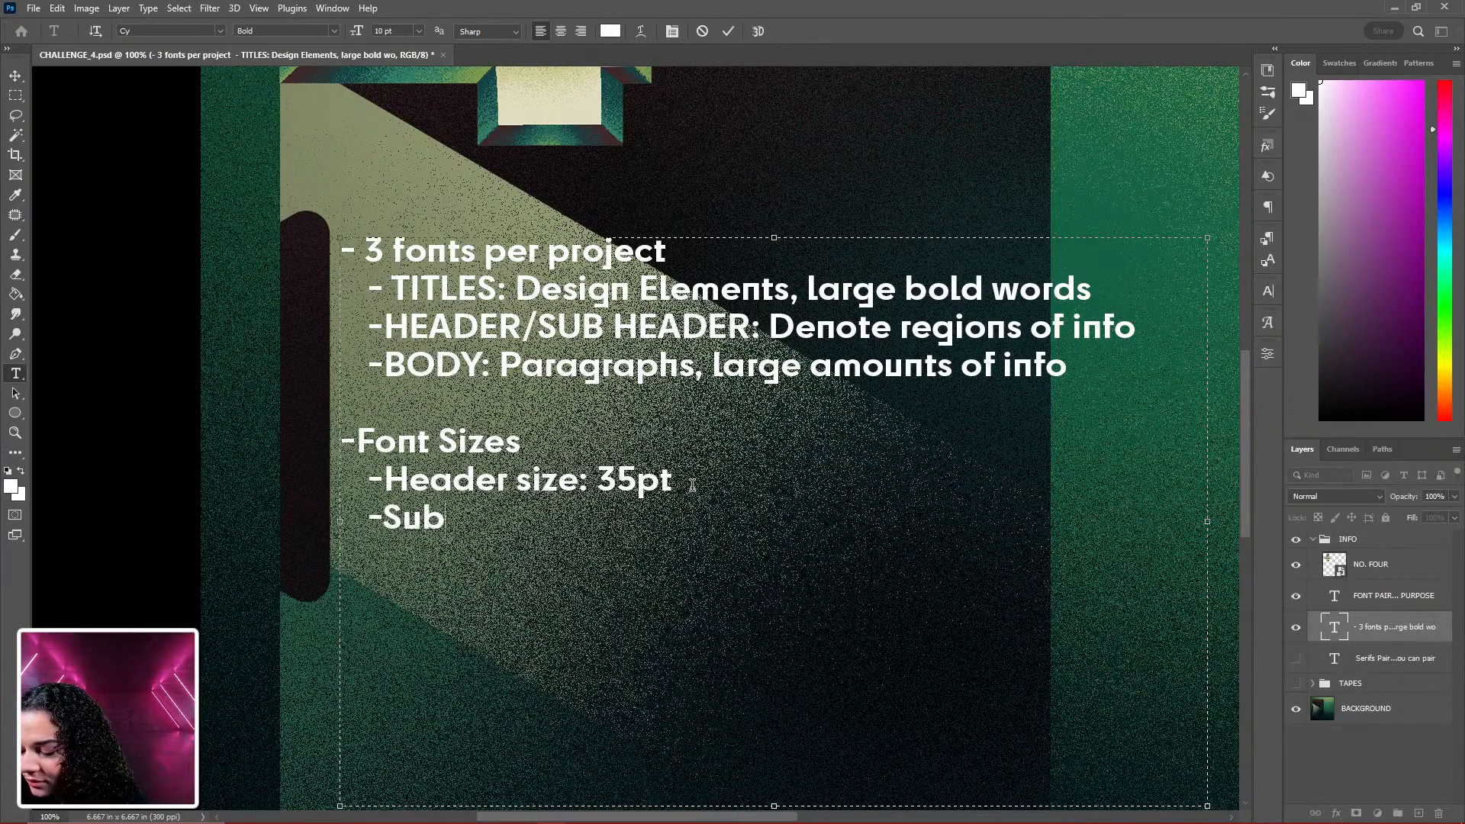
pyautogui.write(' Header')
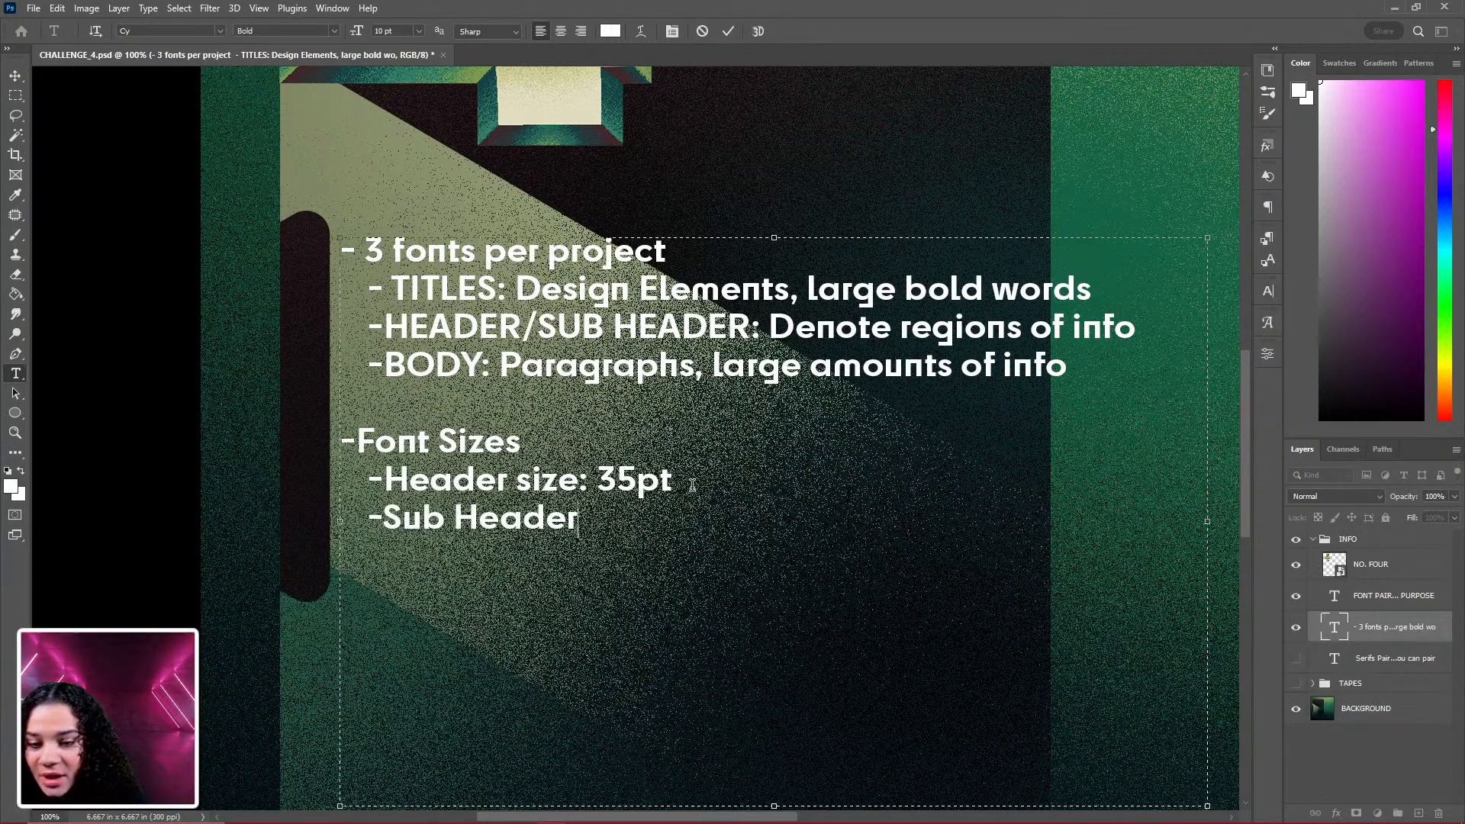
pyautogui.write(': 30')
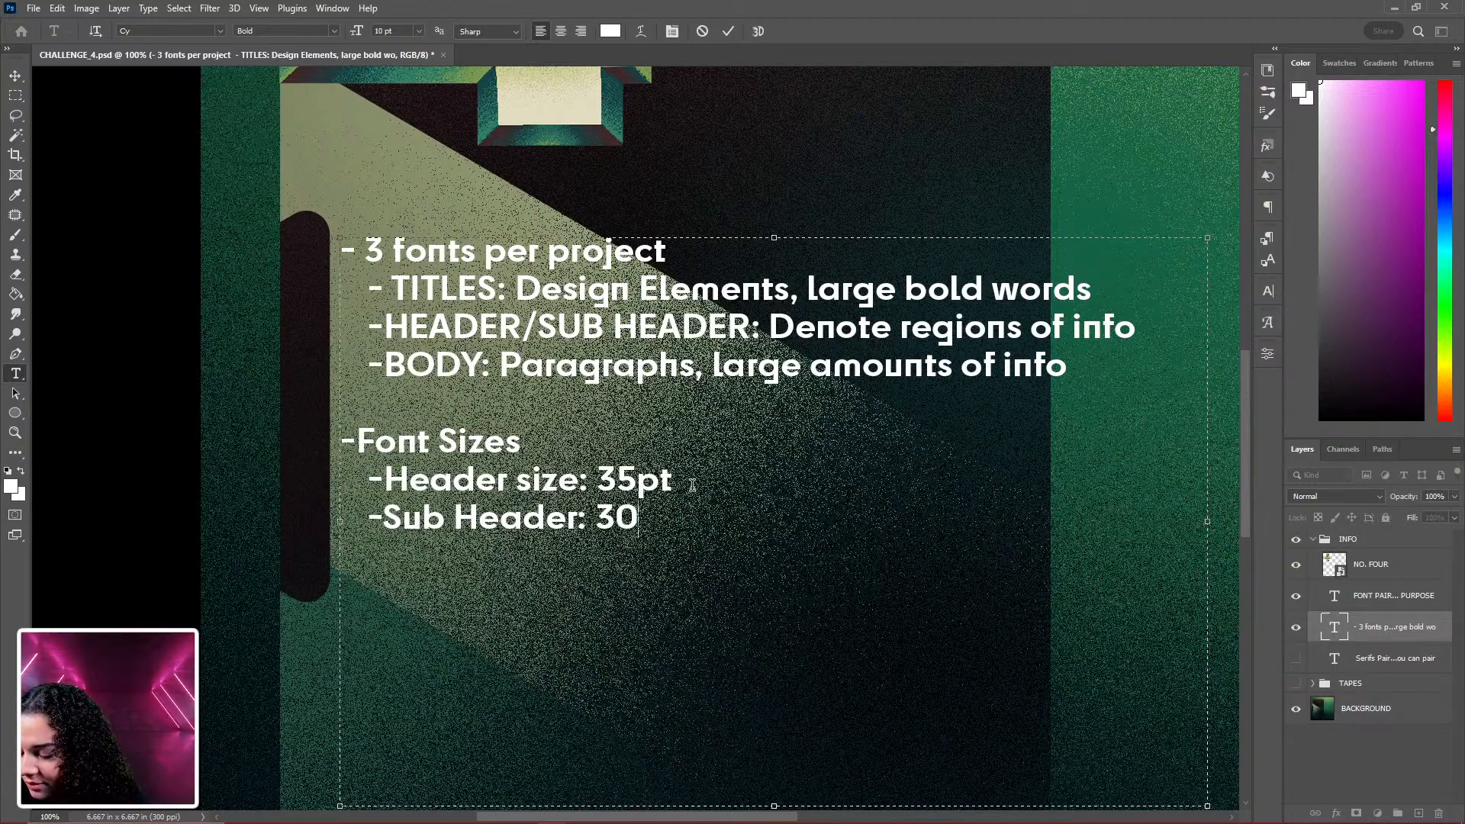
pyautogui.write('pt')
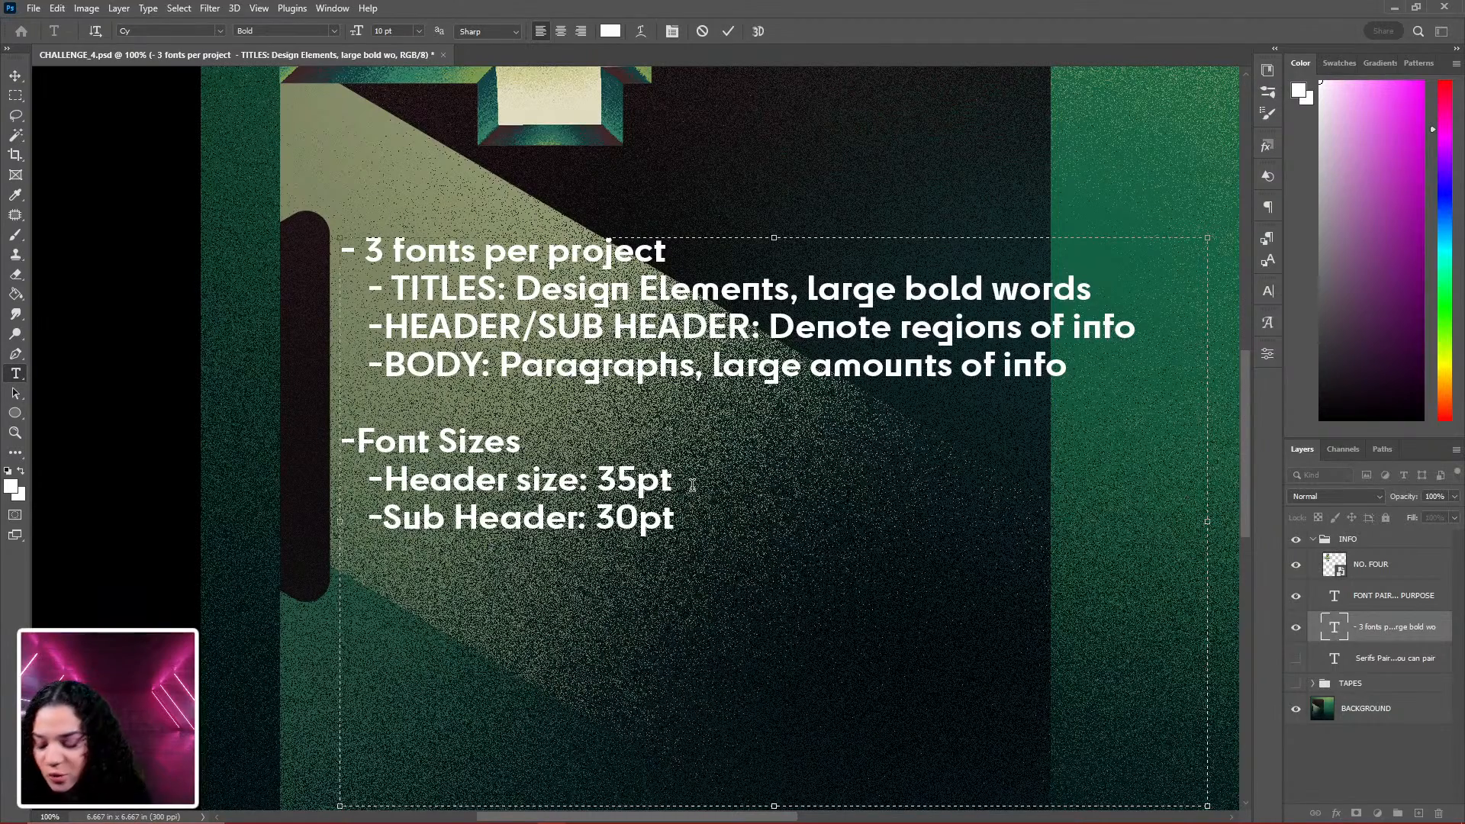
# Add an indented "-Body: 16-18pt" line below the sub header line and commit the text edit
pyautogui.press('Return')
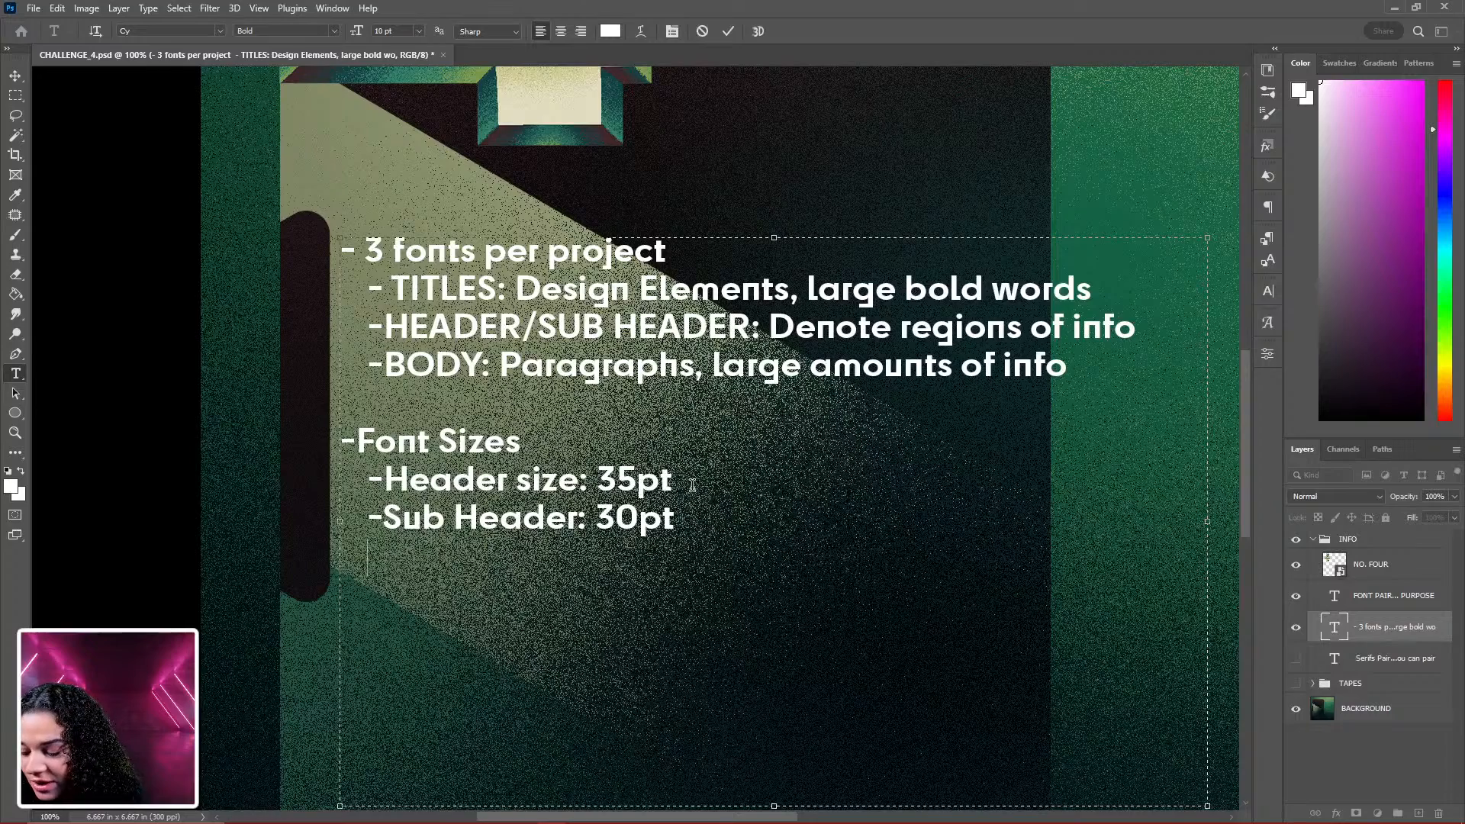
pyautogui.write('-Bi ')
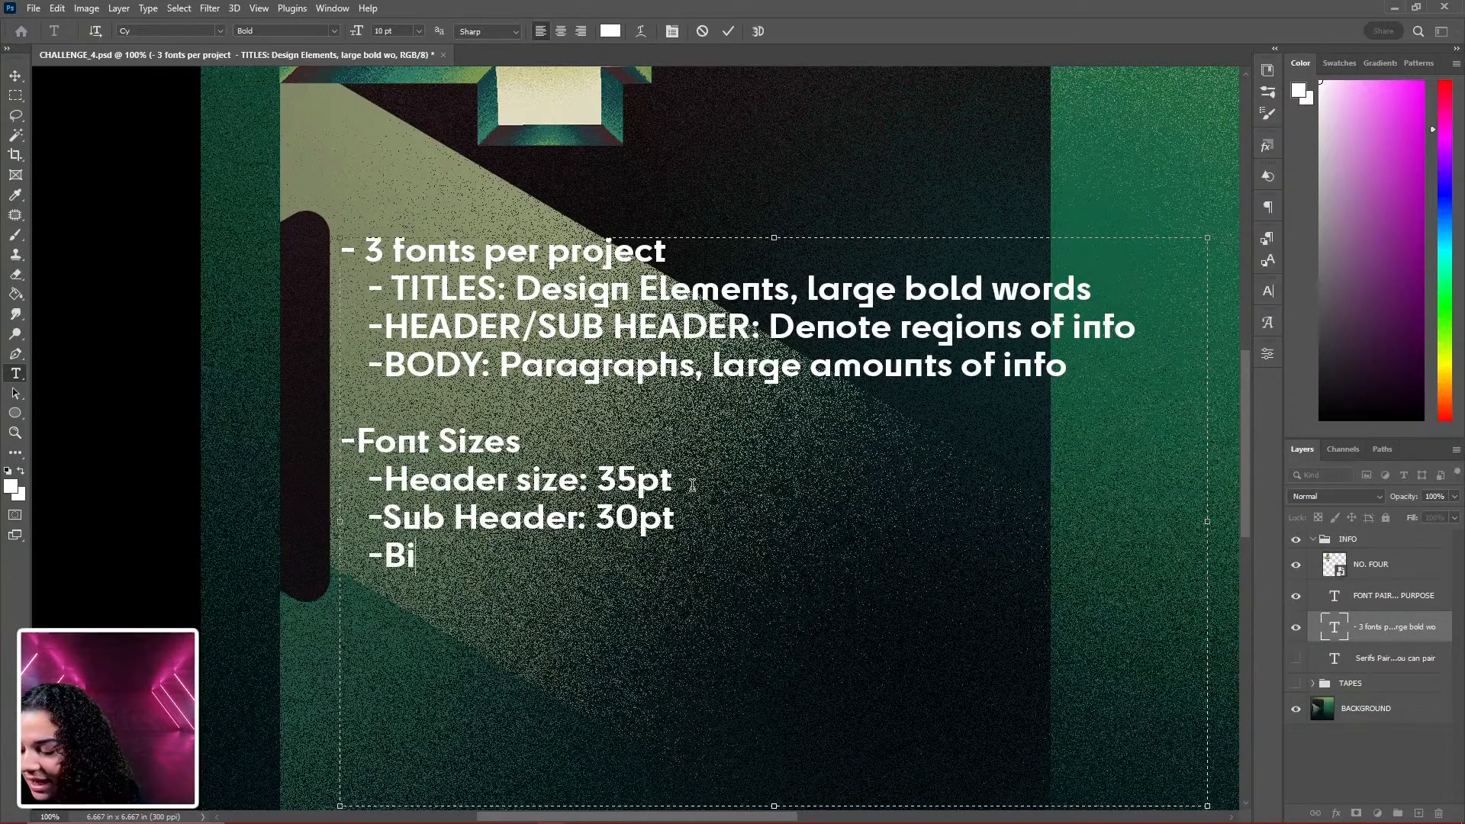
pyautogui.write('dy:')
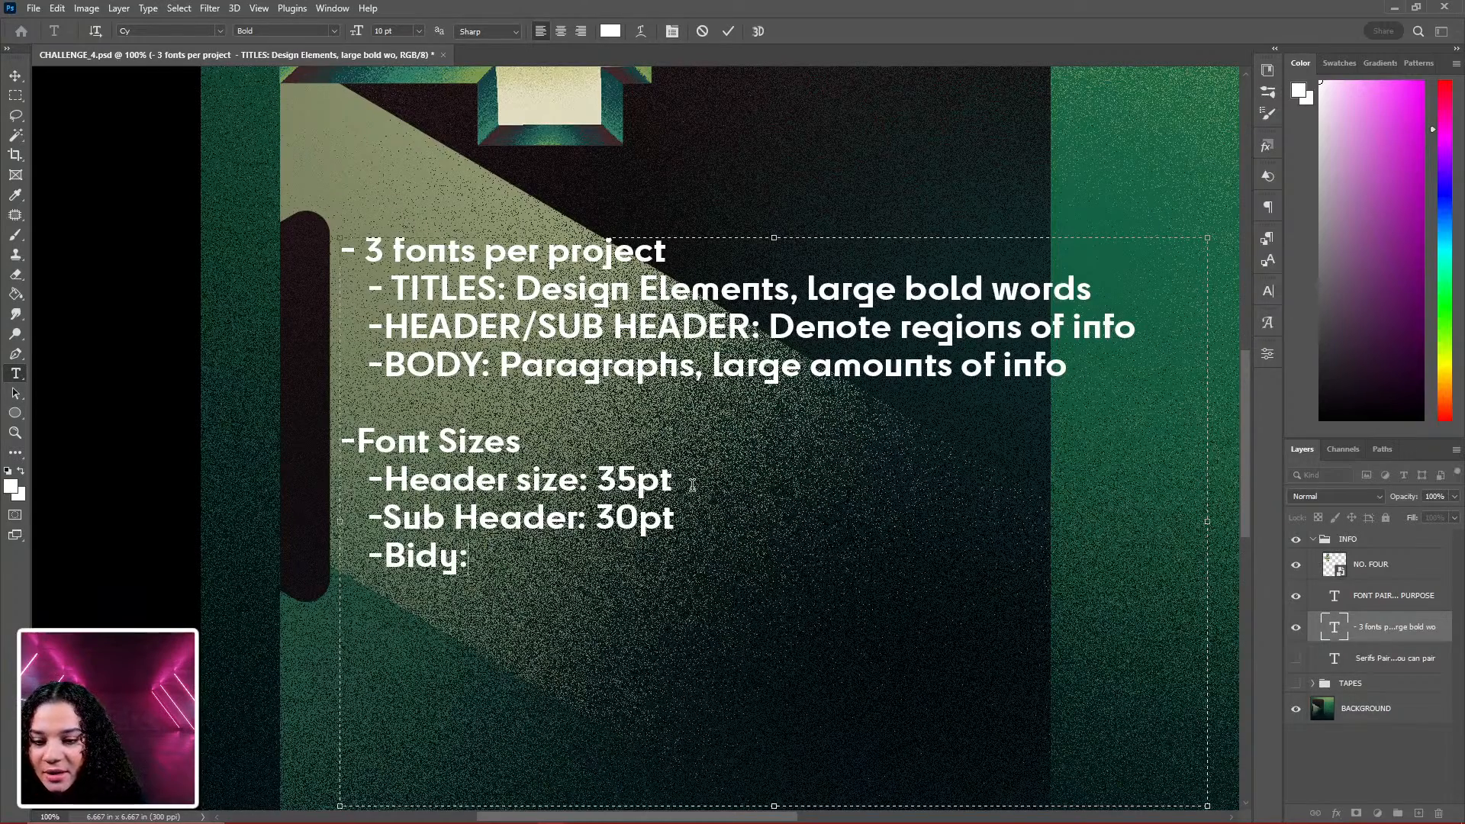
pyautogui.press('BackSpace')
pyautogui.press('BackSpace')
pyautogui.press('BackSpace')
pyautogui.press('BackSpace')
pyautogui.write('o')
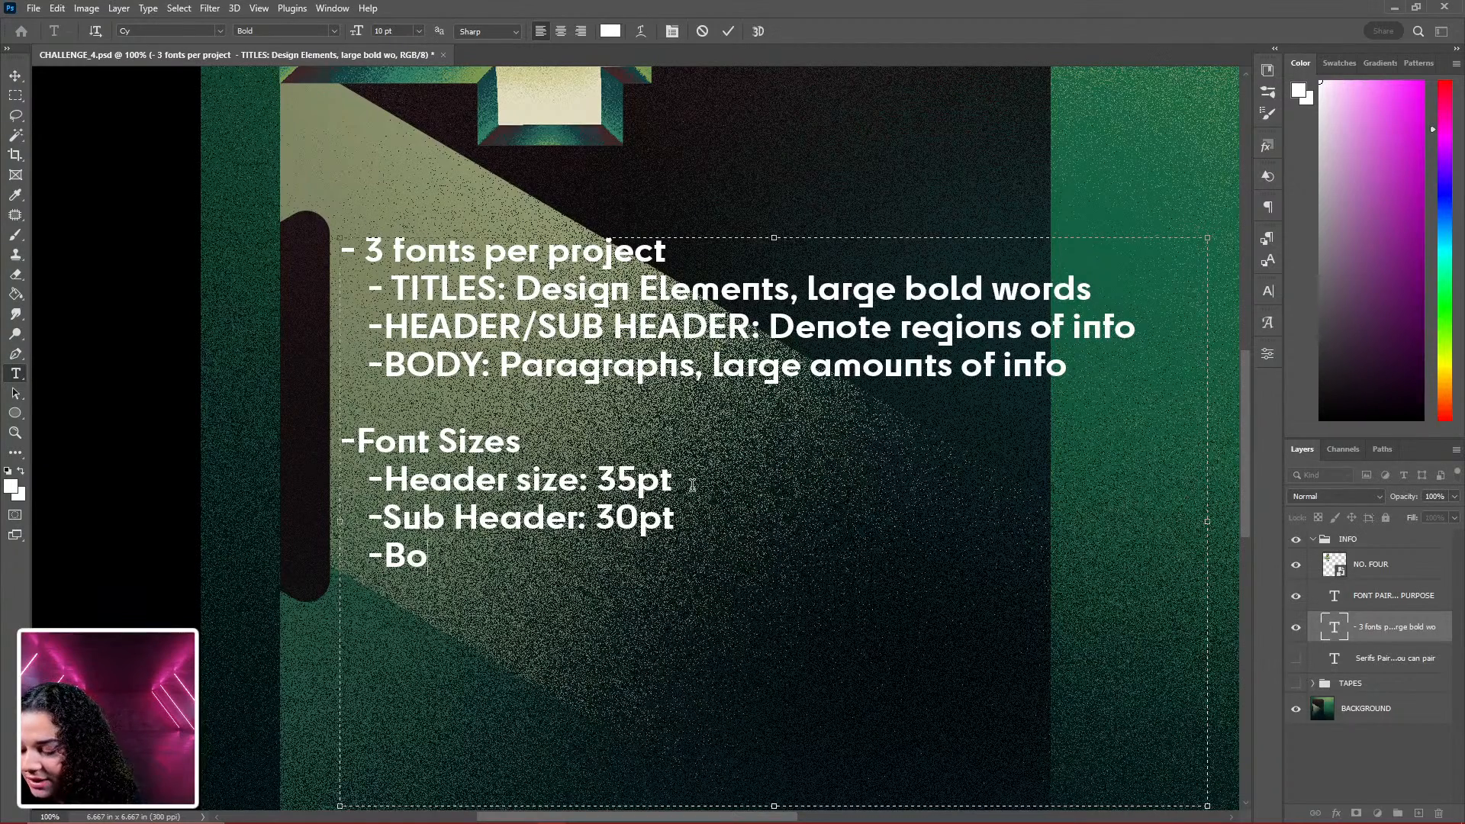
pyautogui.write('dy:')
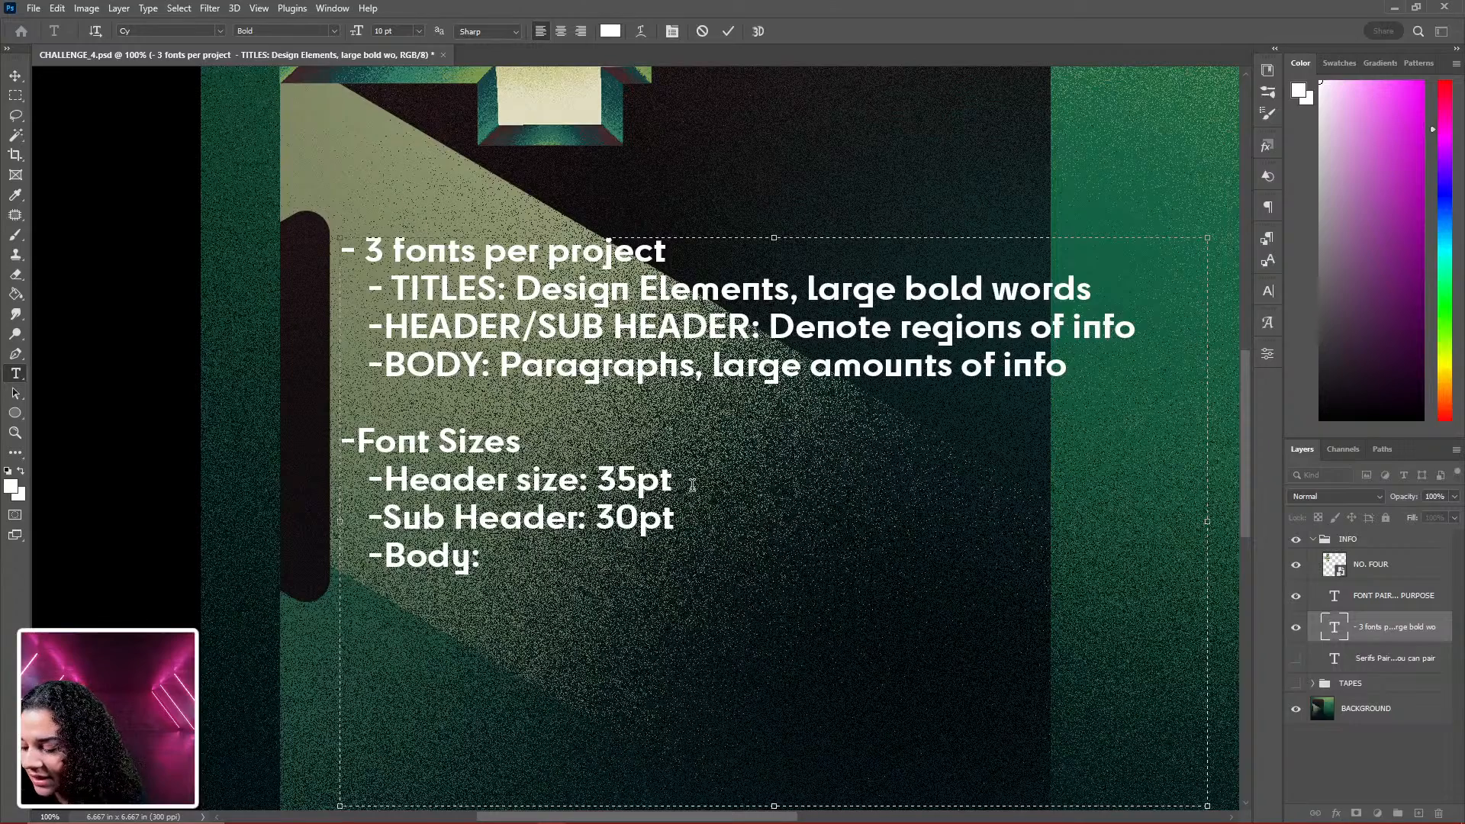
pyautogui.write(' 16-')
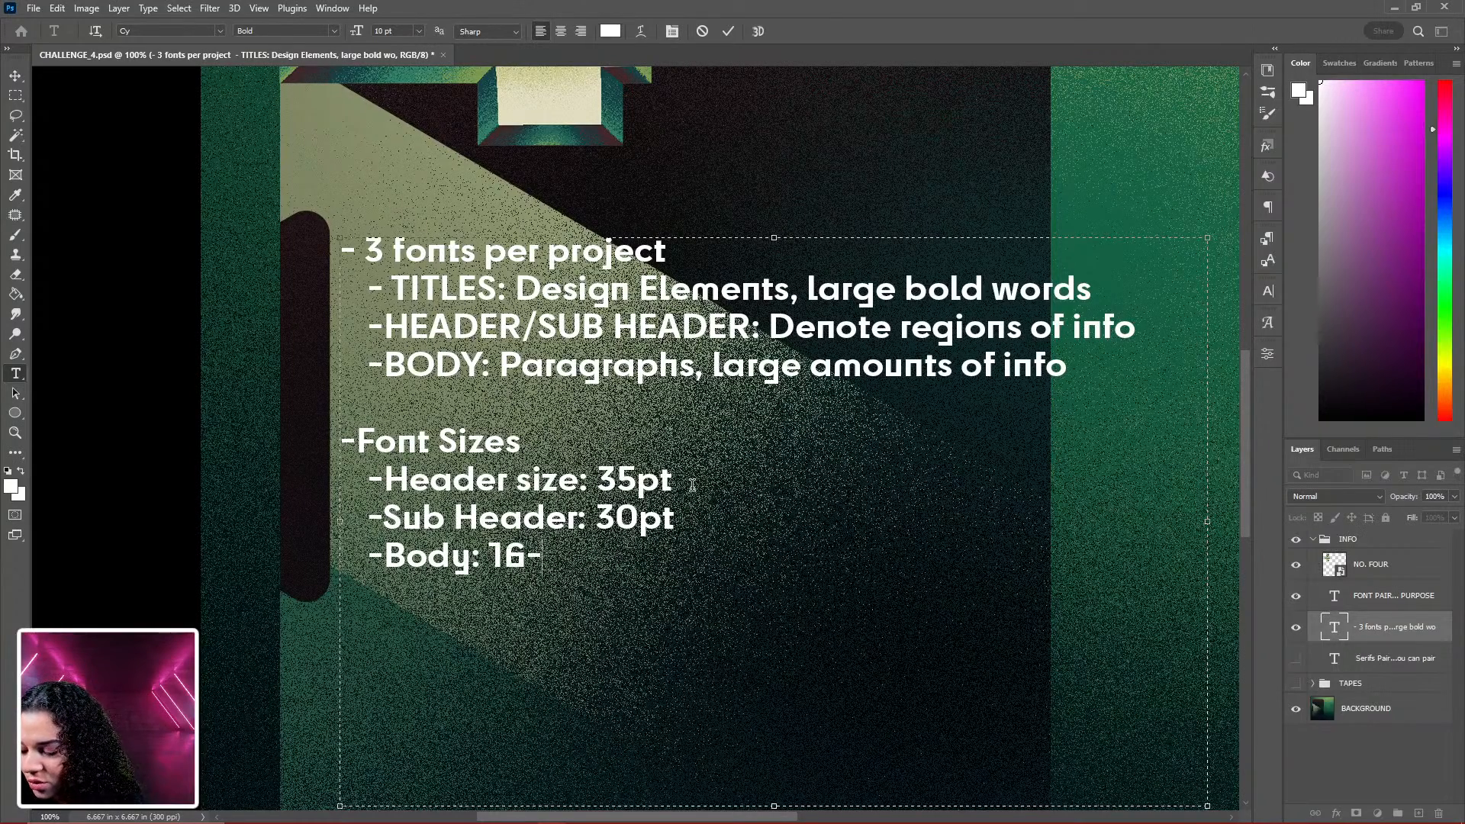
pyautogui.write('18pt')
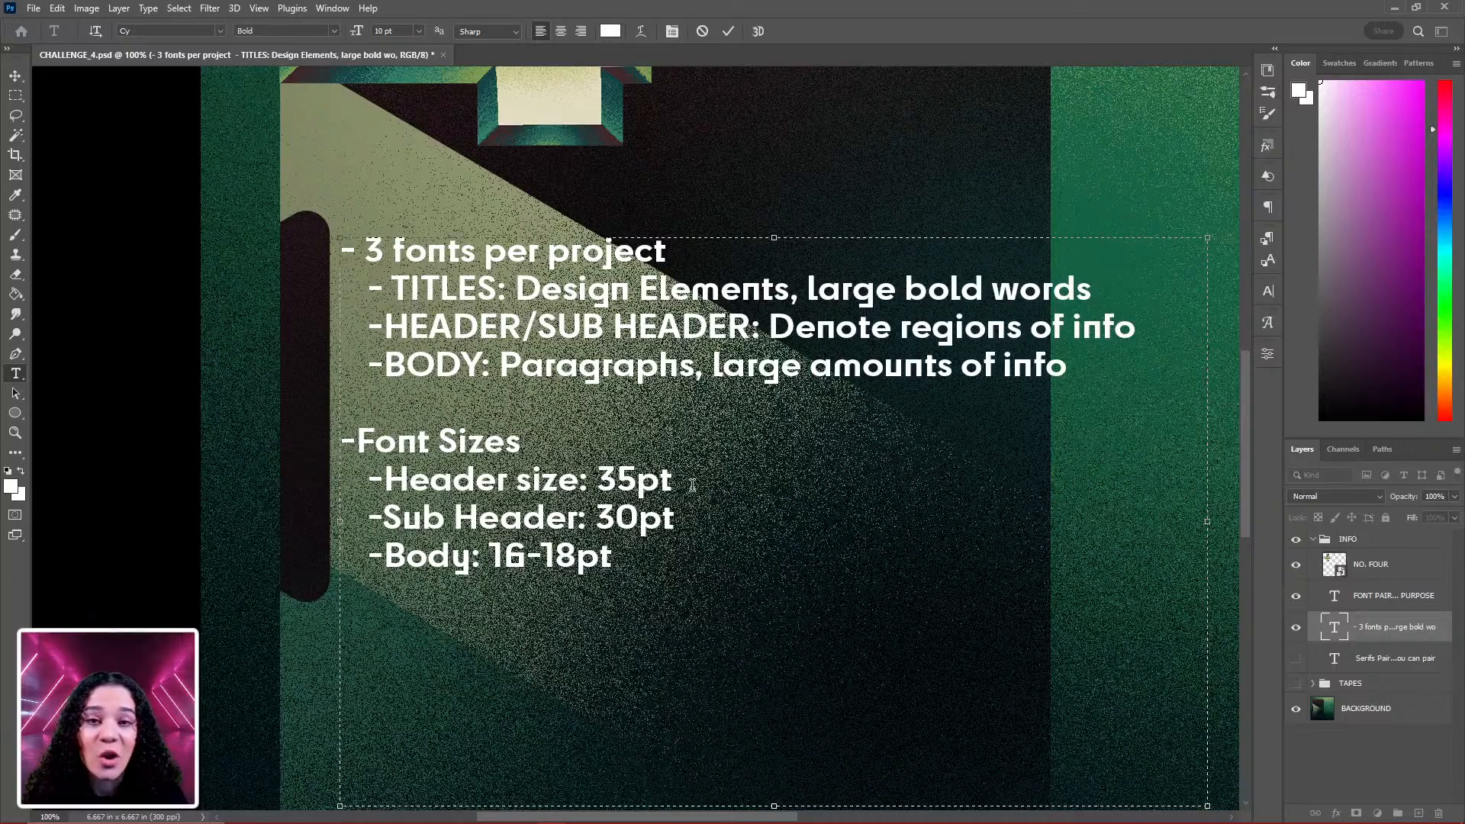
pyautogui.click(1393, 628)
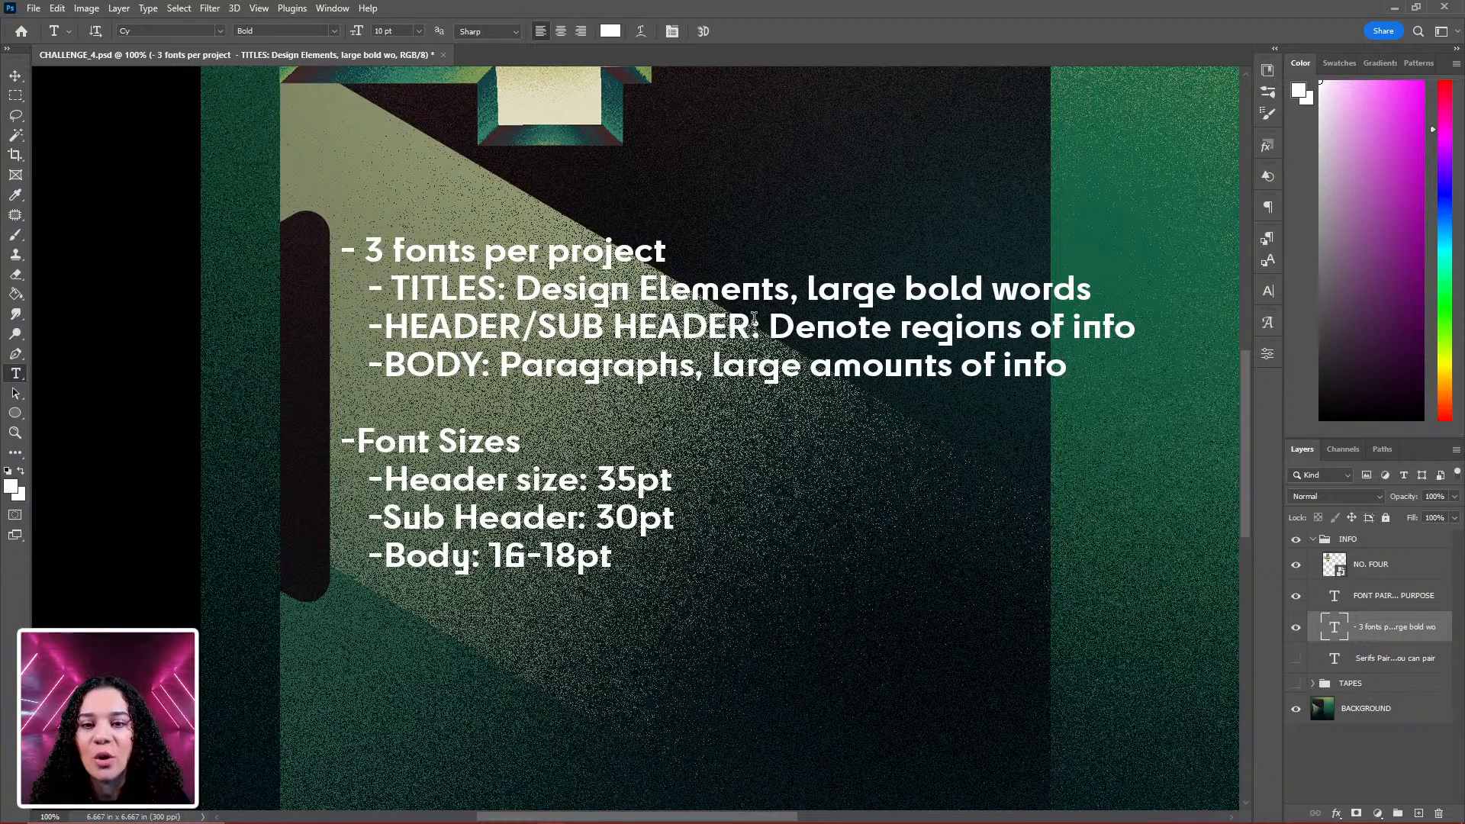
# Switch to the Adobe Fonts page in Chrome and browse the font families tagged Brush Pen
pyautogui.moveTo(462, 820)
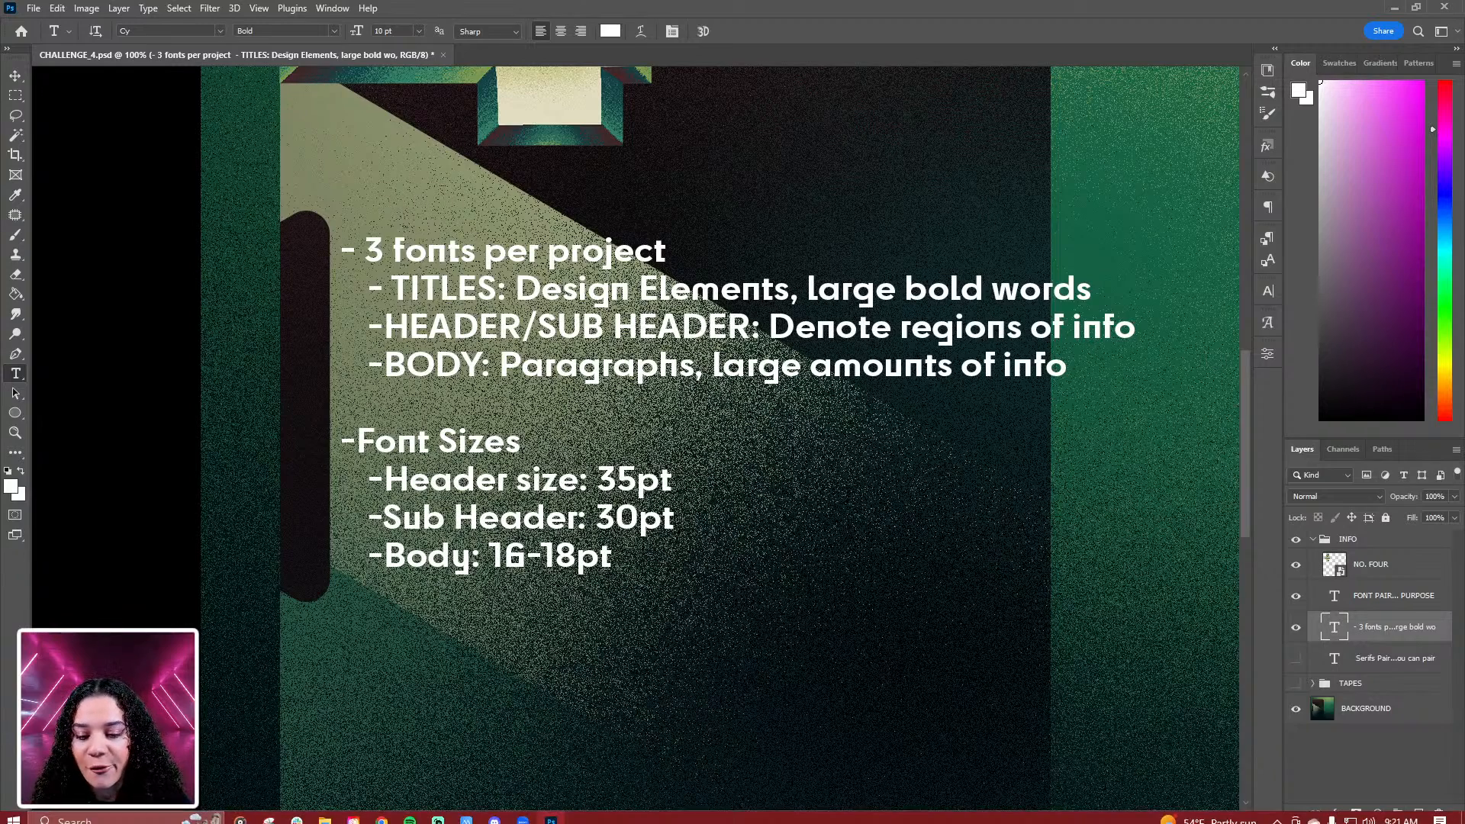
pyautogui.moveTo(382, 812)
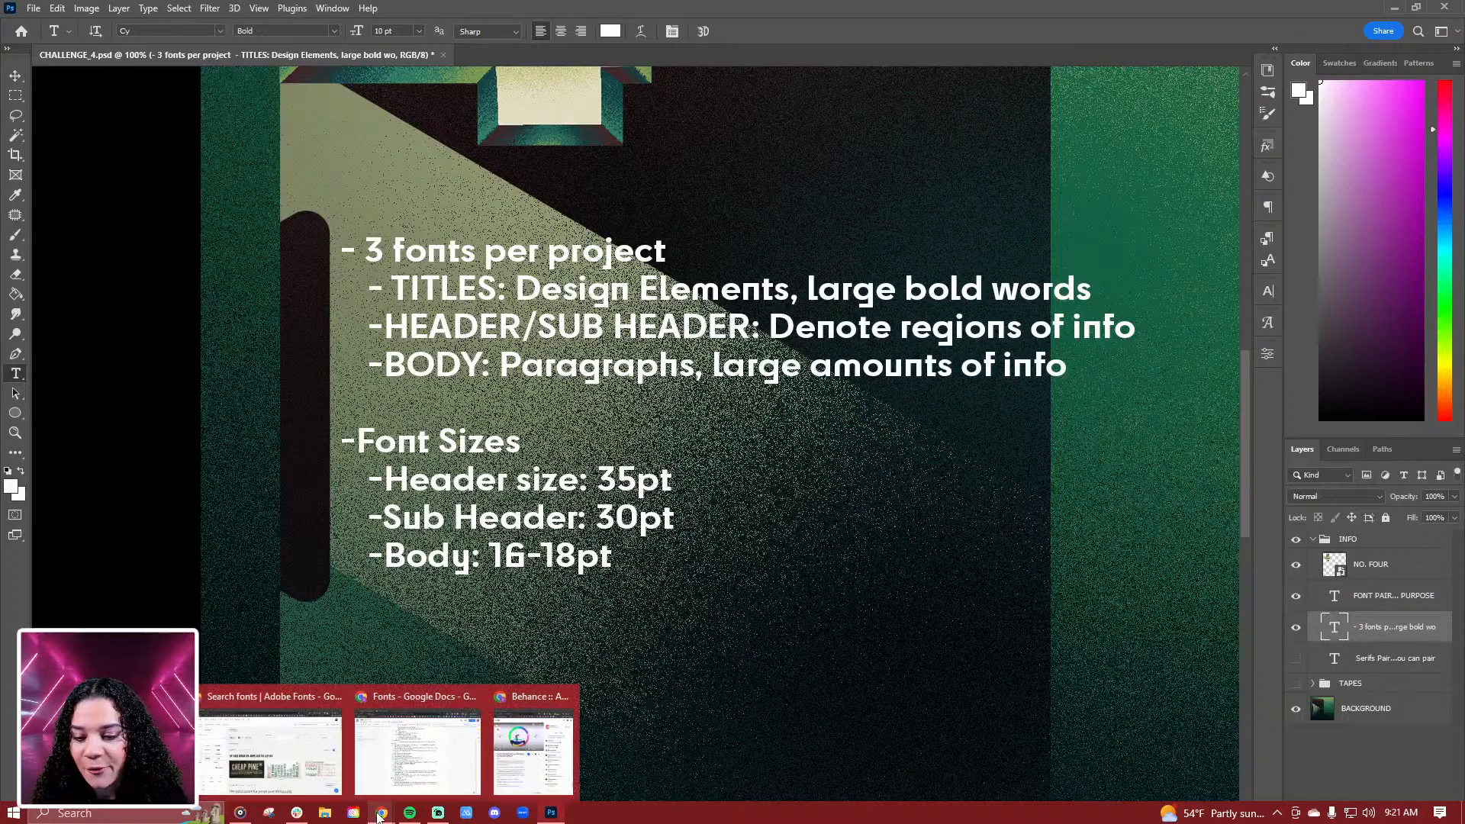
pyautogui.click(287, 755)
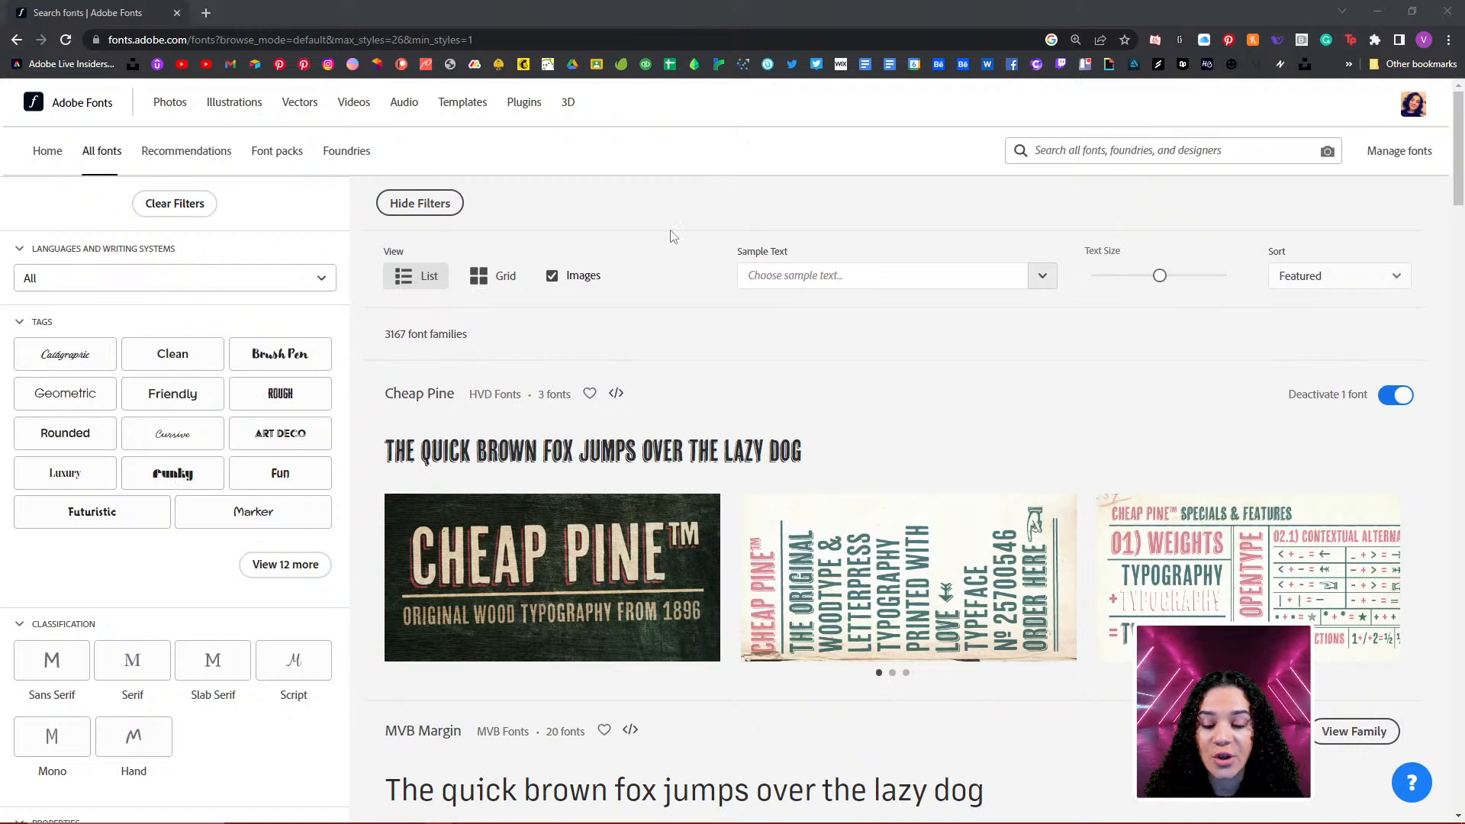
pyautogui.scroll(-1, 276, 404)
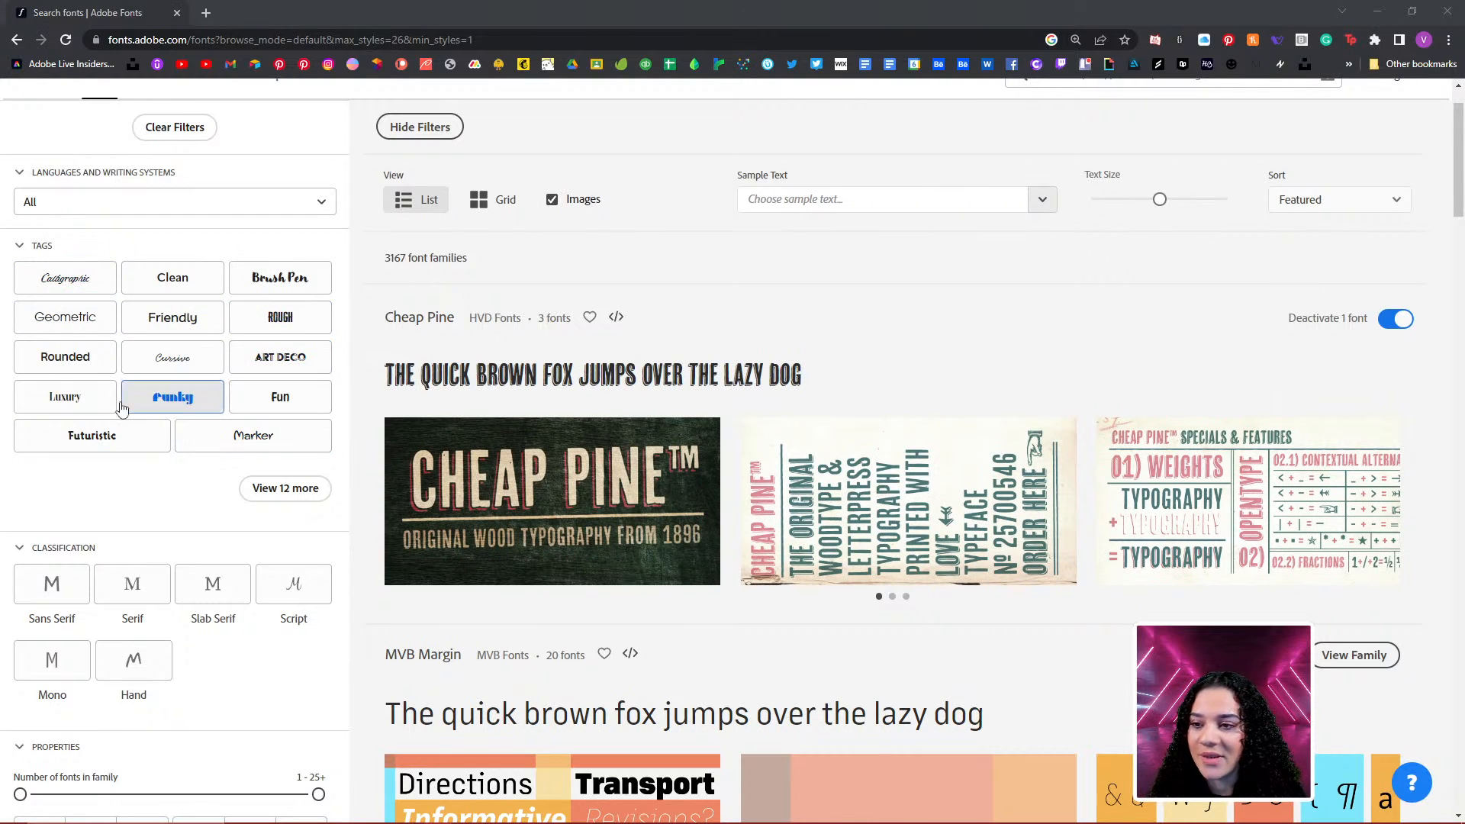
pyautogui.click(280, 277)
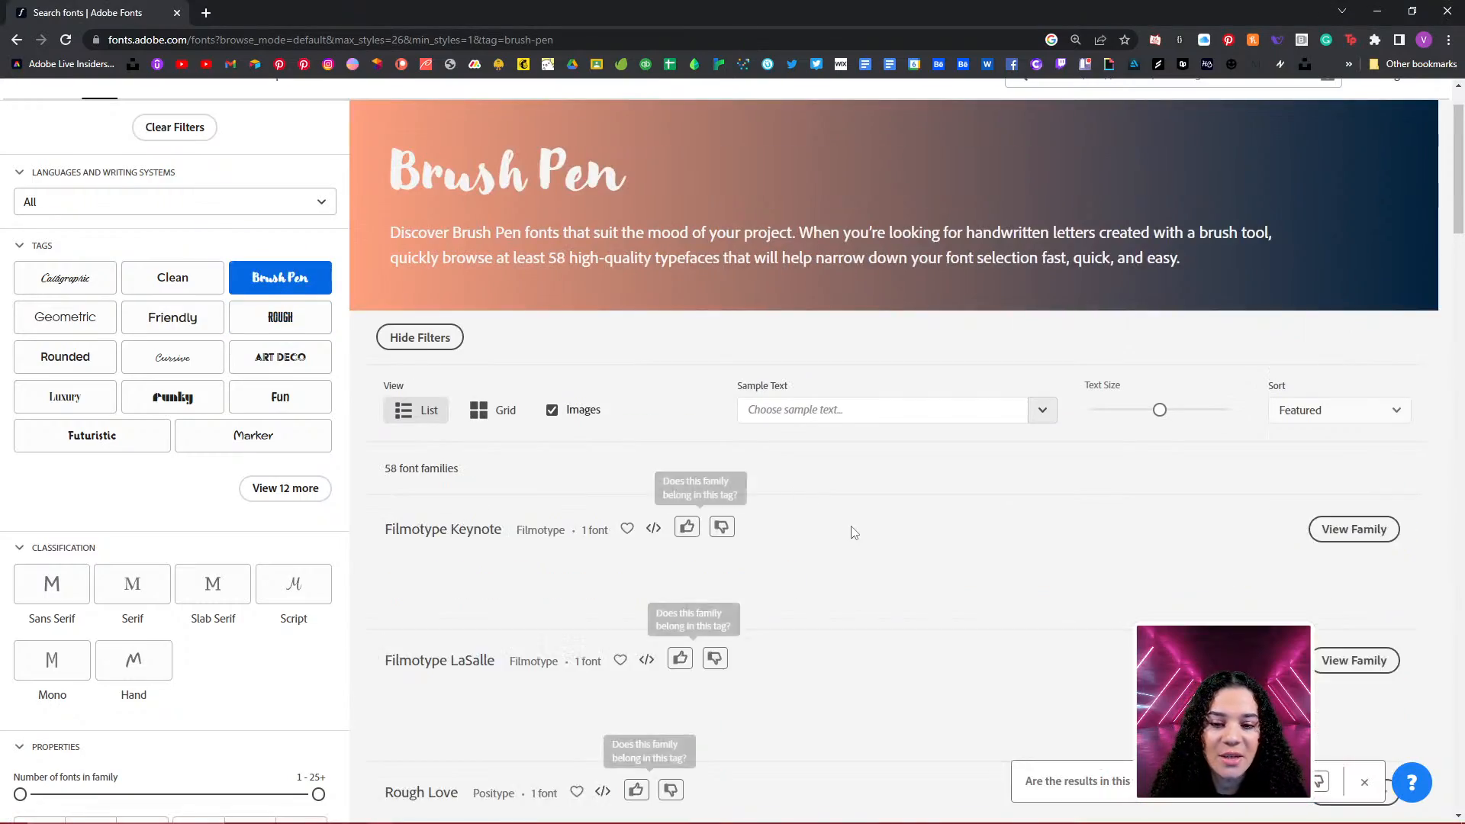
pyautogui.scroll(-5, 849, 530)
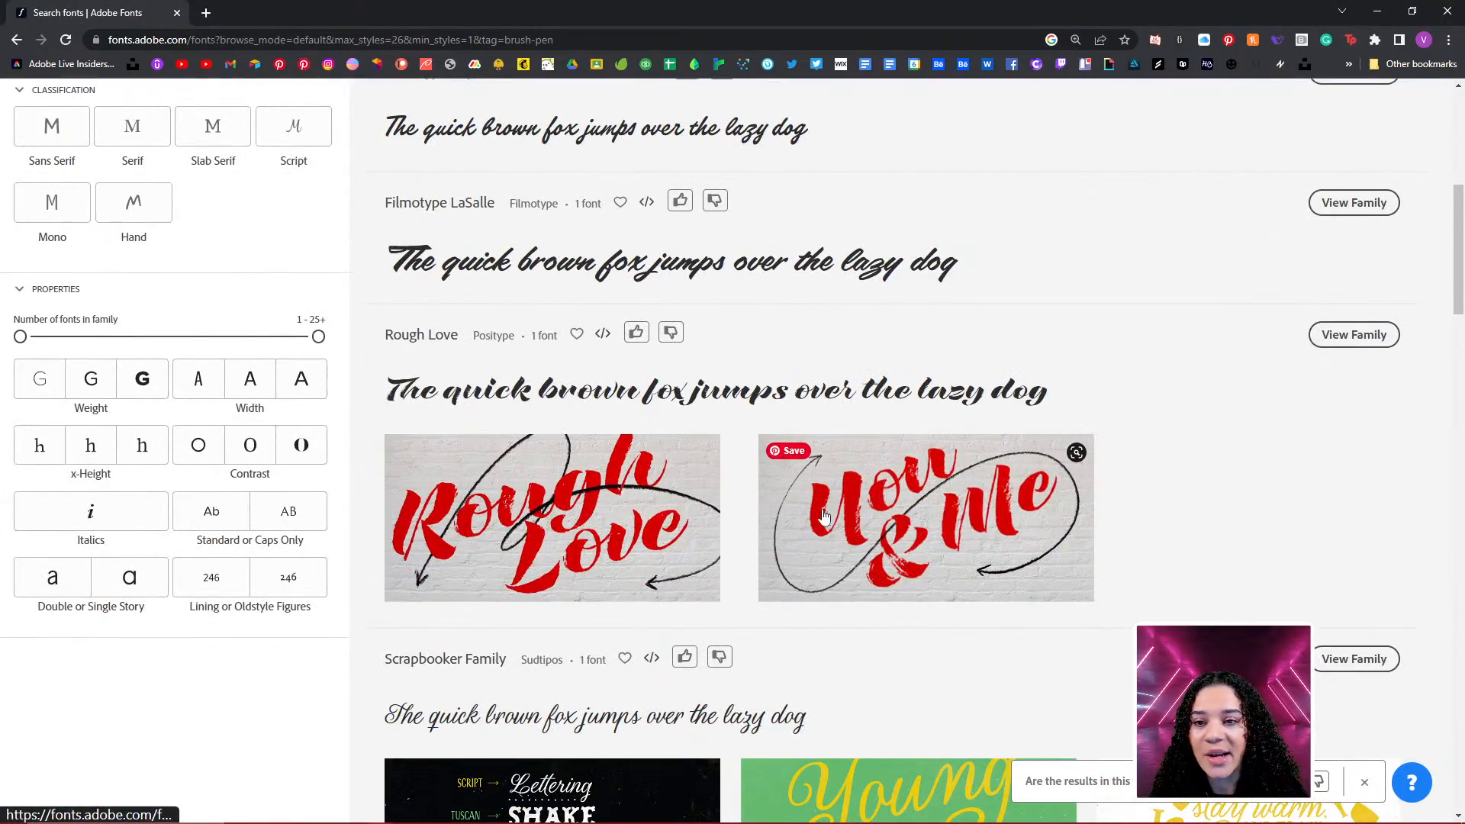
pyautogui.scroll(-20, 824, 516)
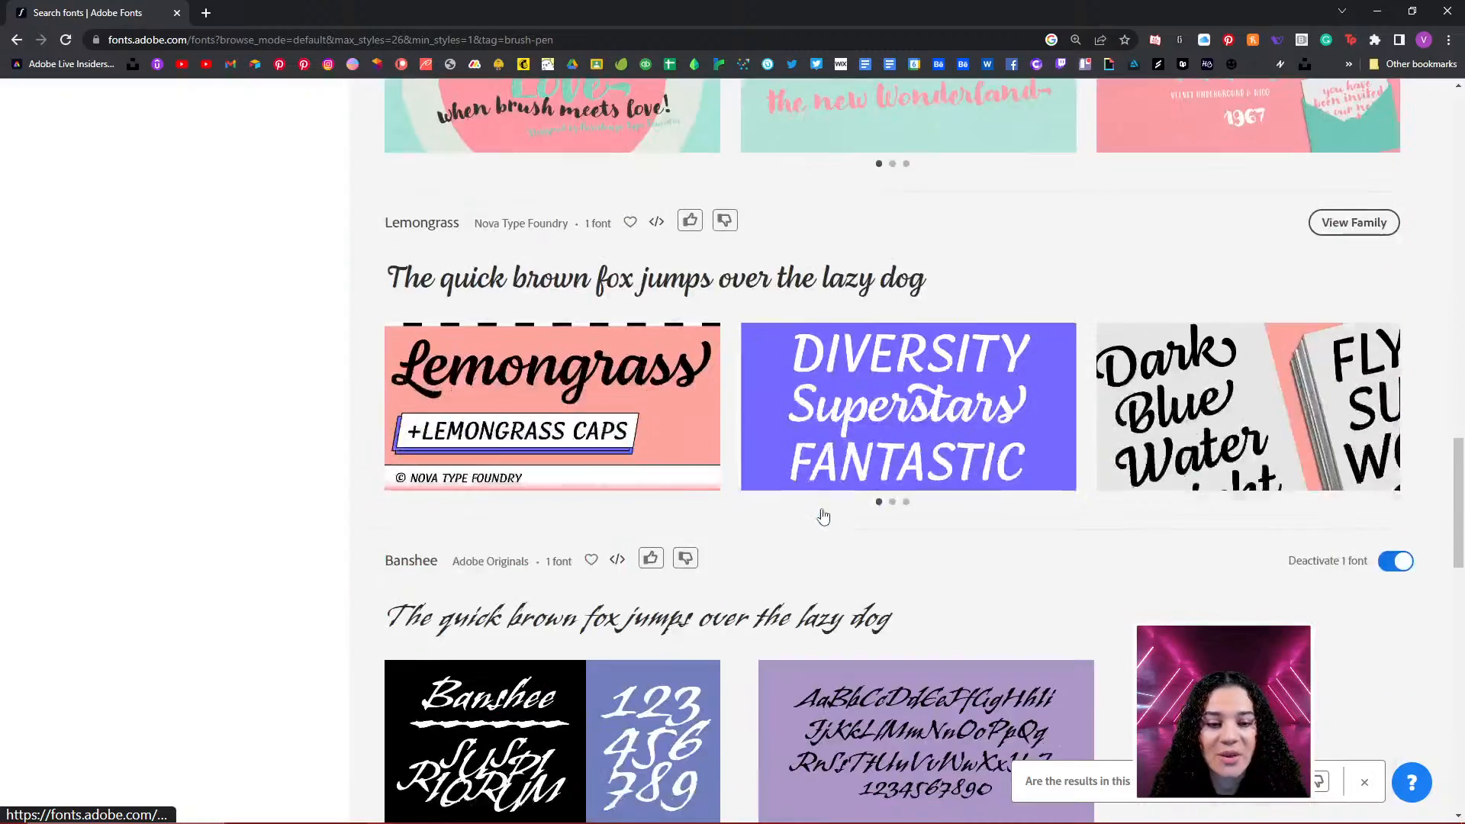
pyautogui.scroll(20, 823, 517)
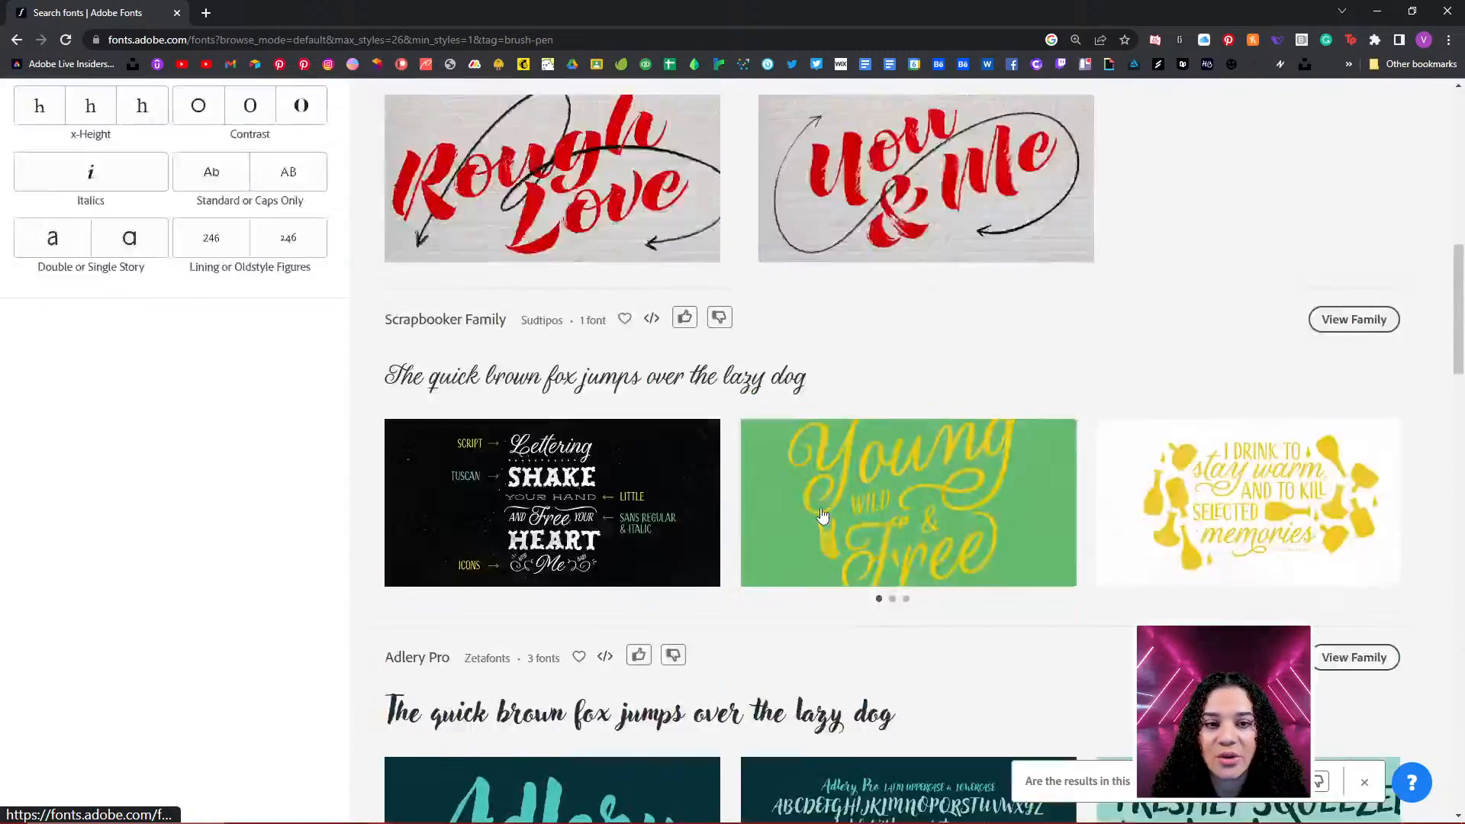
pyautogui.scroll(2, 823, 517)
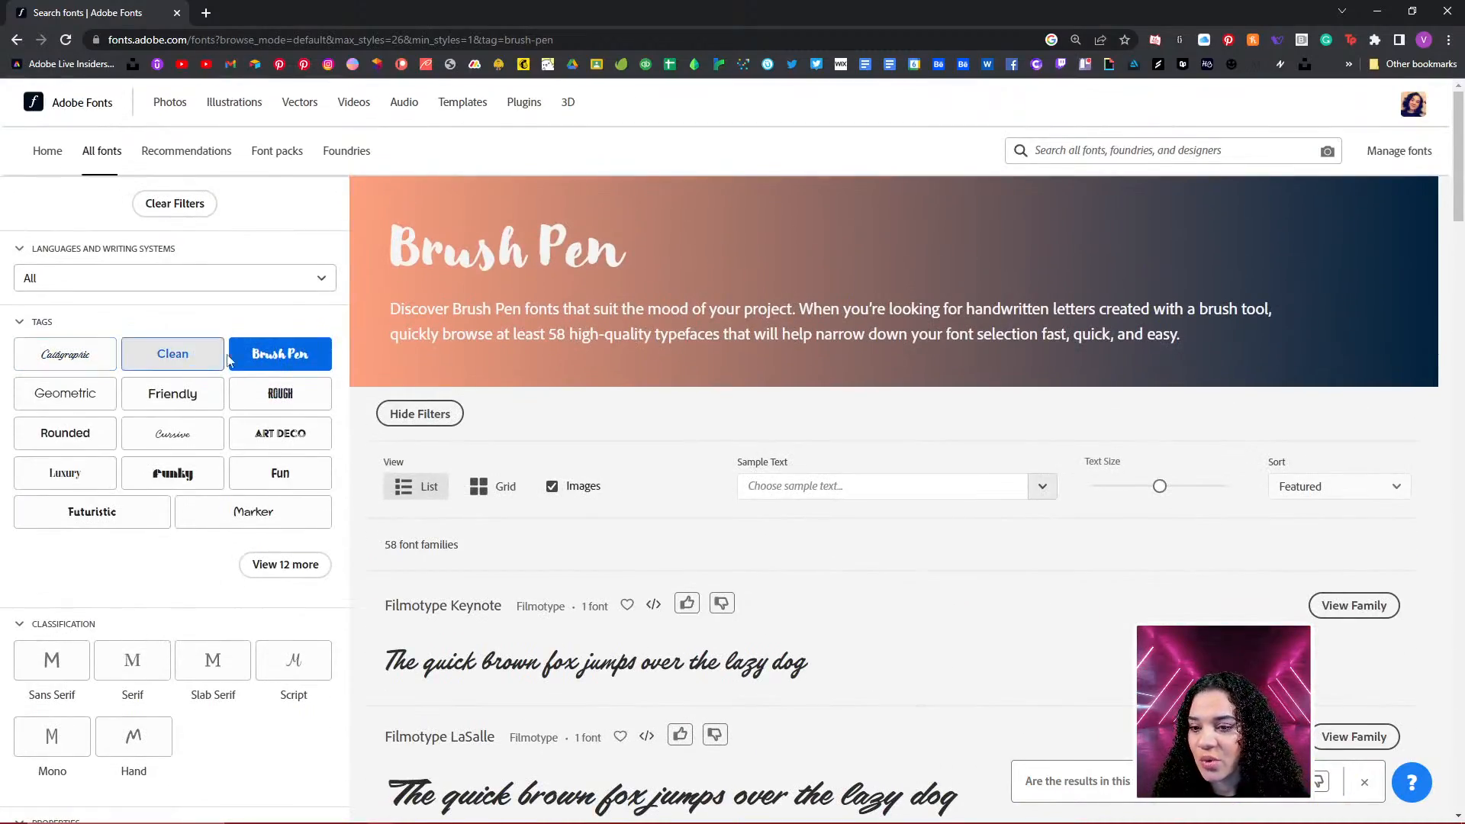
# Replace the Brush Pen tag filter with Blackletter from the expanded tag list and browse the matching font families
pyautogui.click(280, 361)
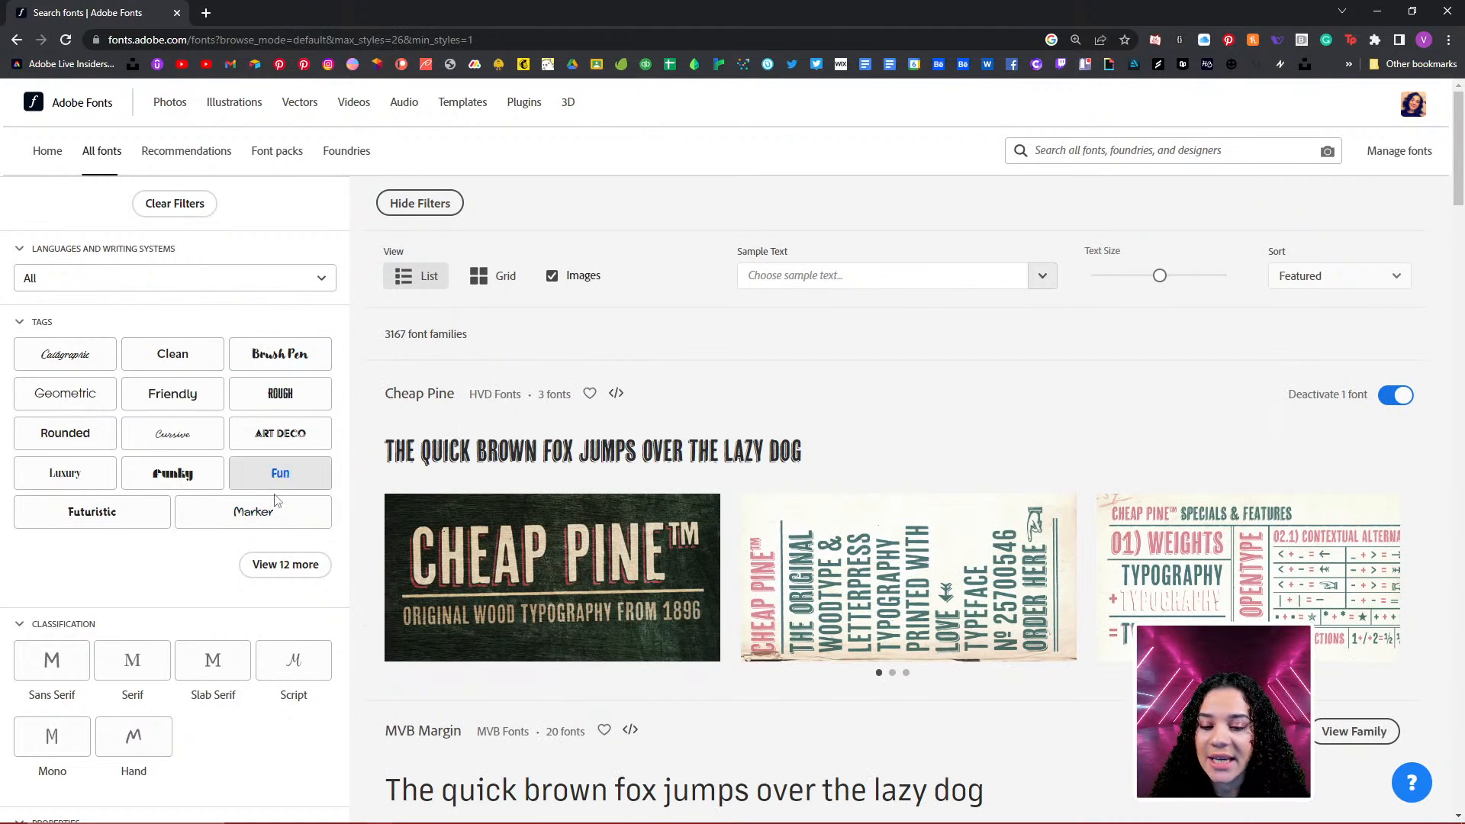
pyautogui.click(276, 565)
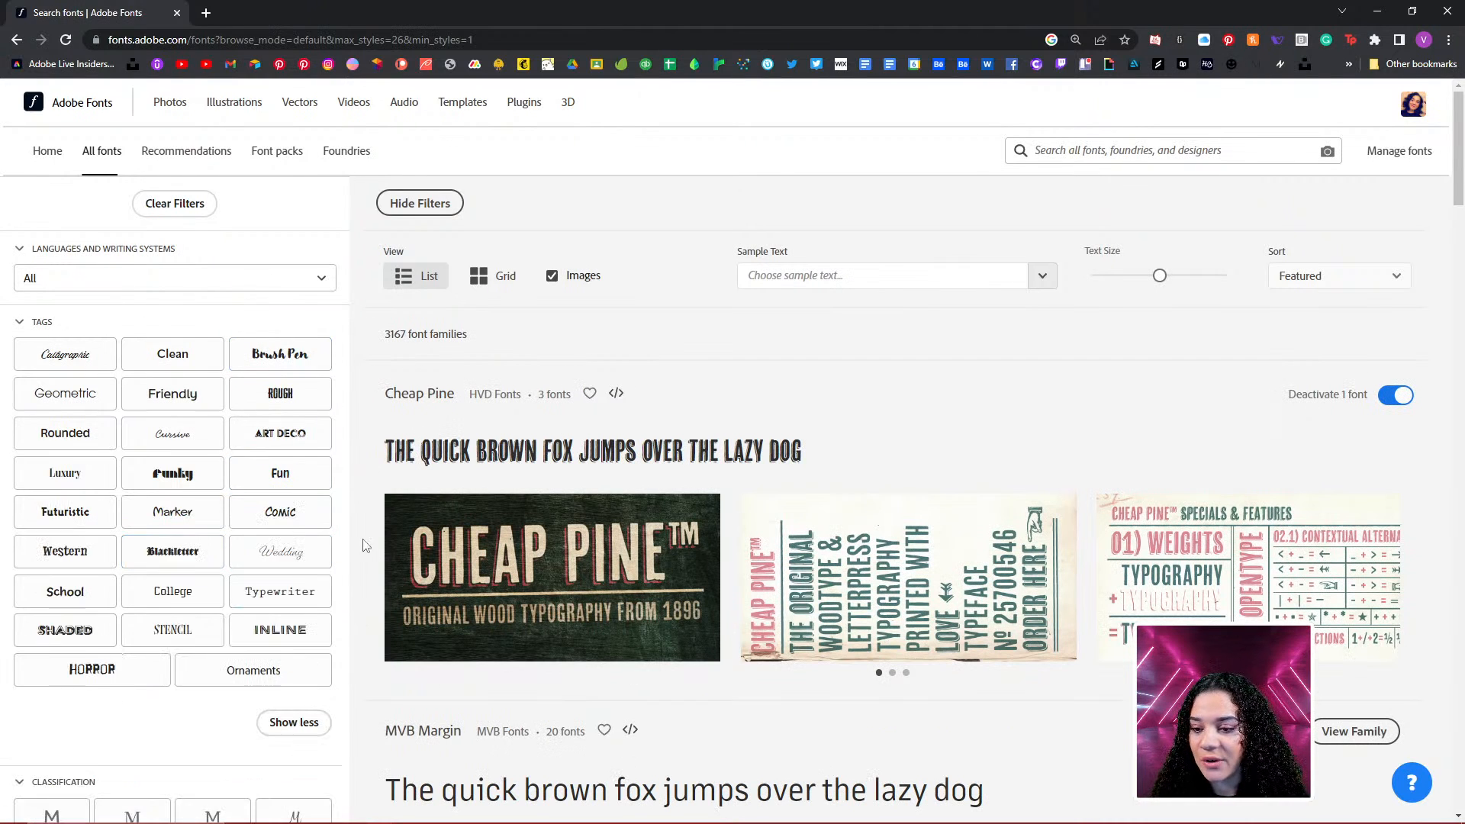
pyautogui.click(173, 551)
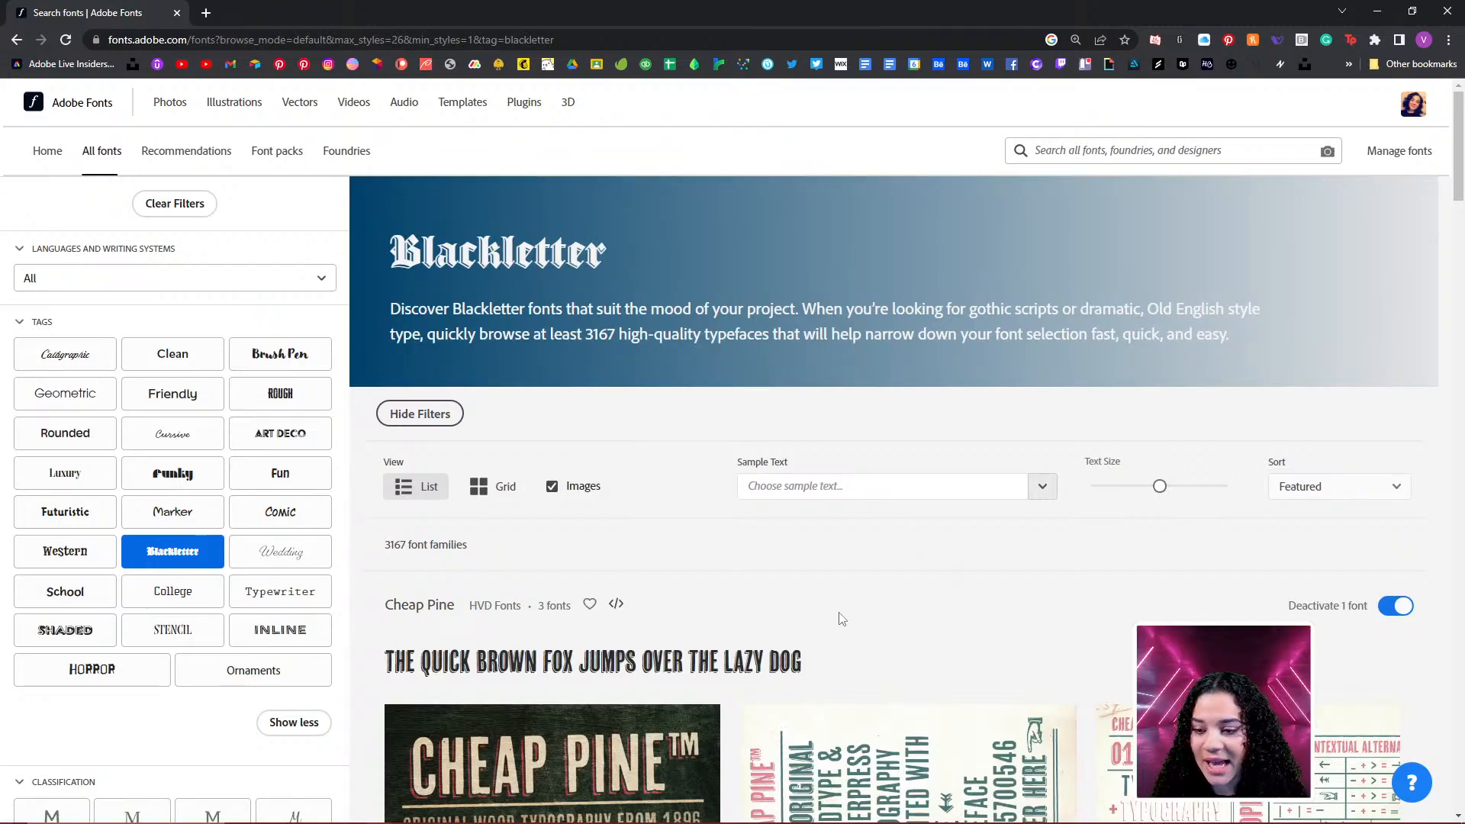
pyautogui.scroll(-1, 843, 614)
pyautogui.scroll(-6, 845, 606)
pyautogui.scroll(3, 846, 606)
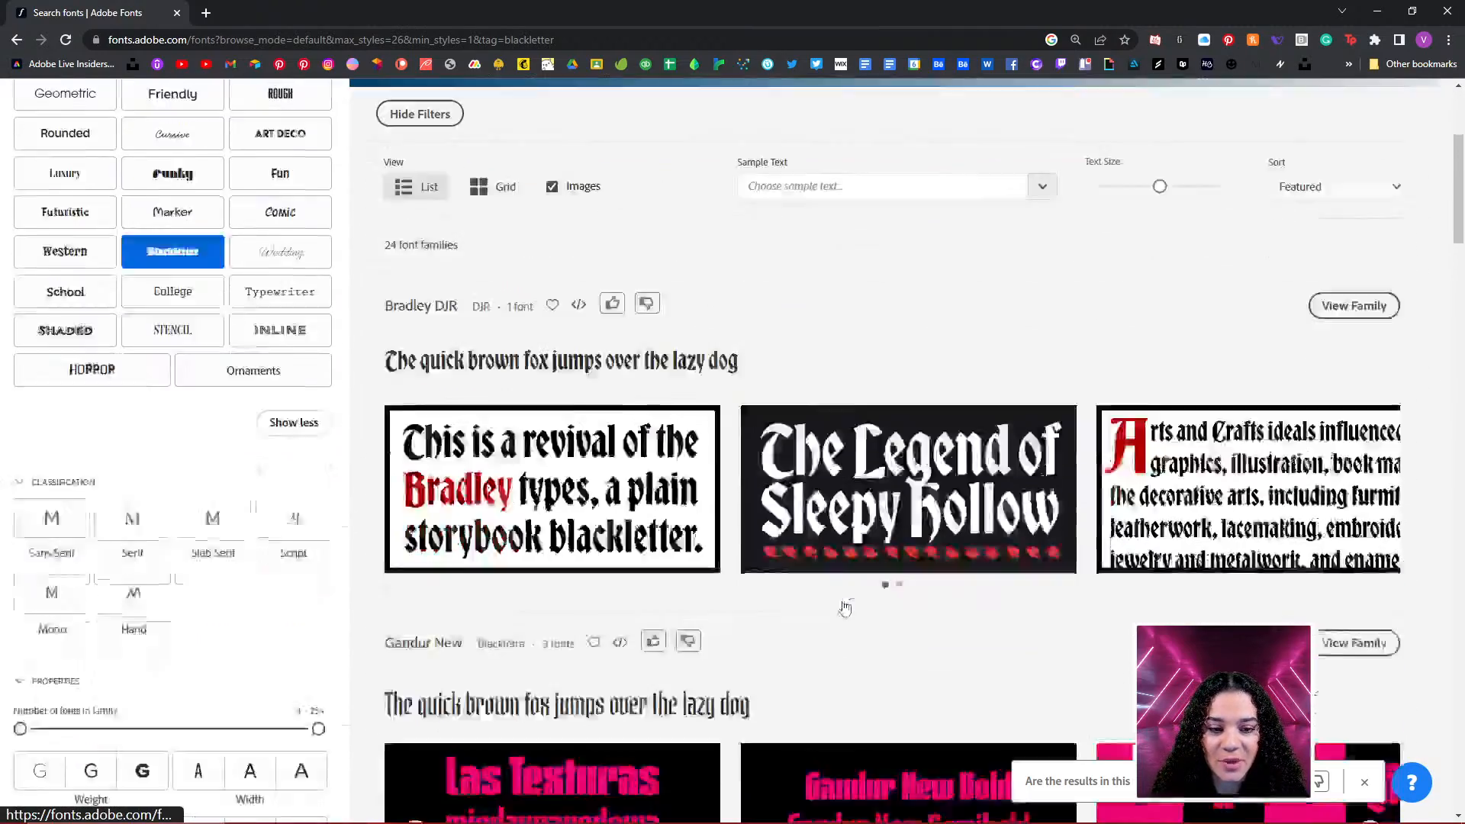
# Browse the Blackletter results, open the JAF Herb family, and review its font styles
pyautogui.scroll(-8, 845, 607)
pyautogui.scroll(-10, 844, 607)
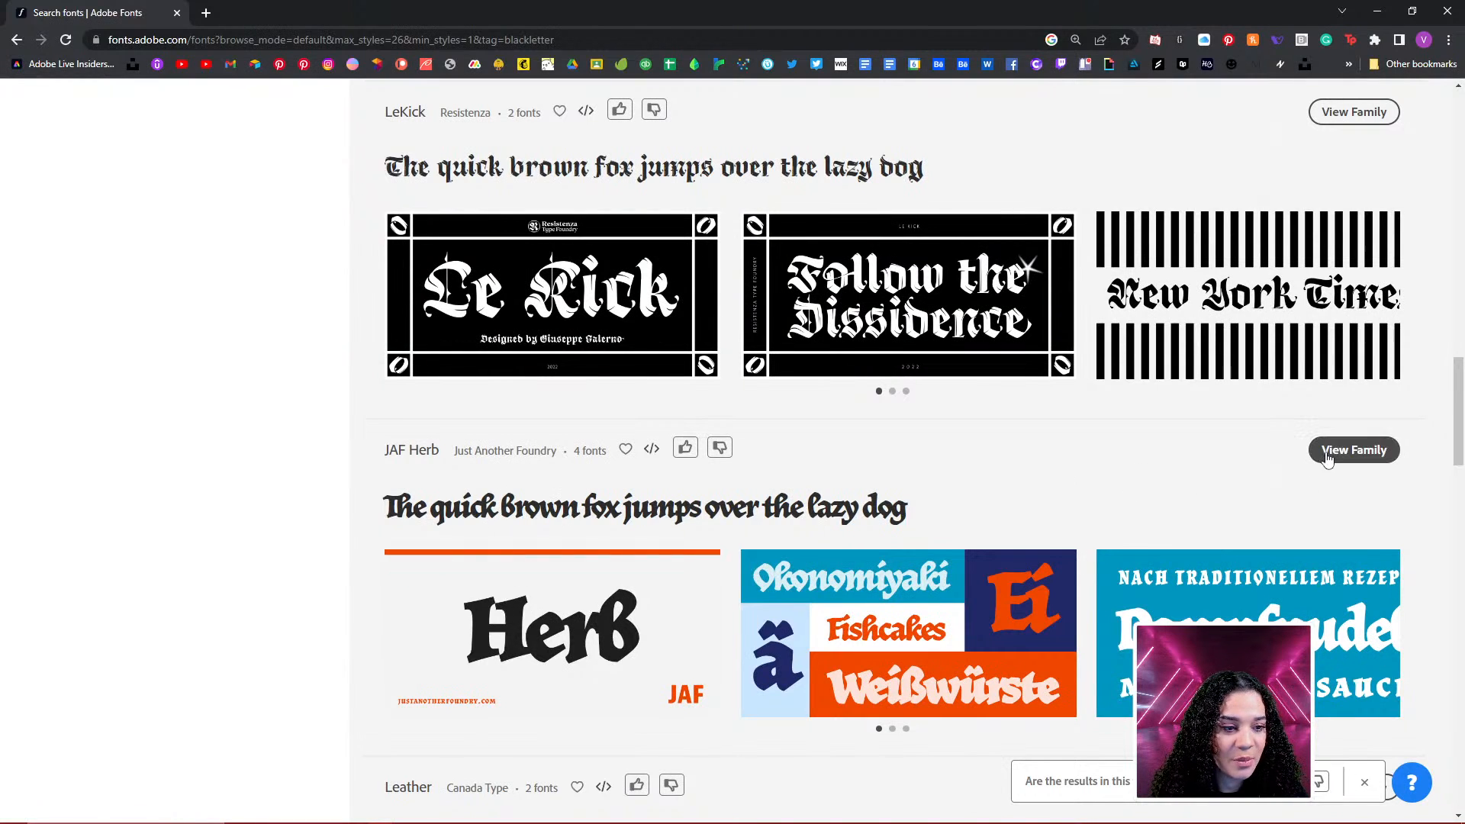
pyautogui.click(1351, 450)
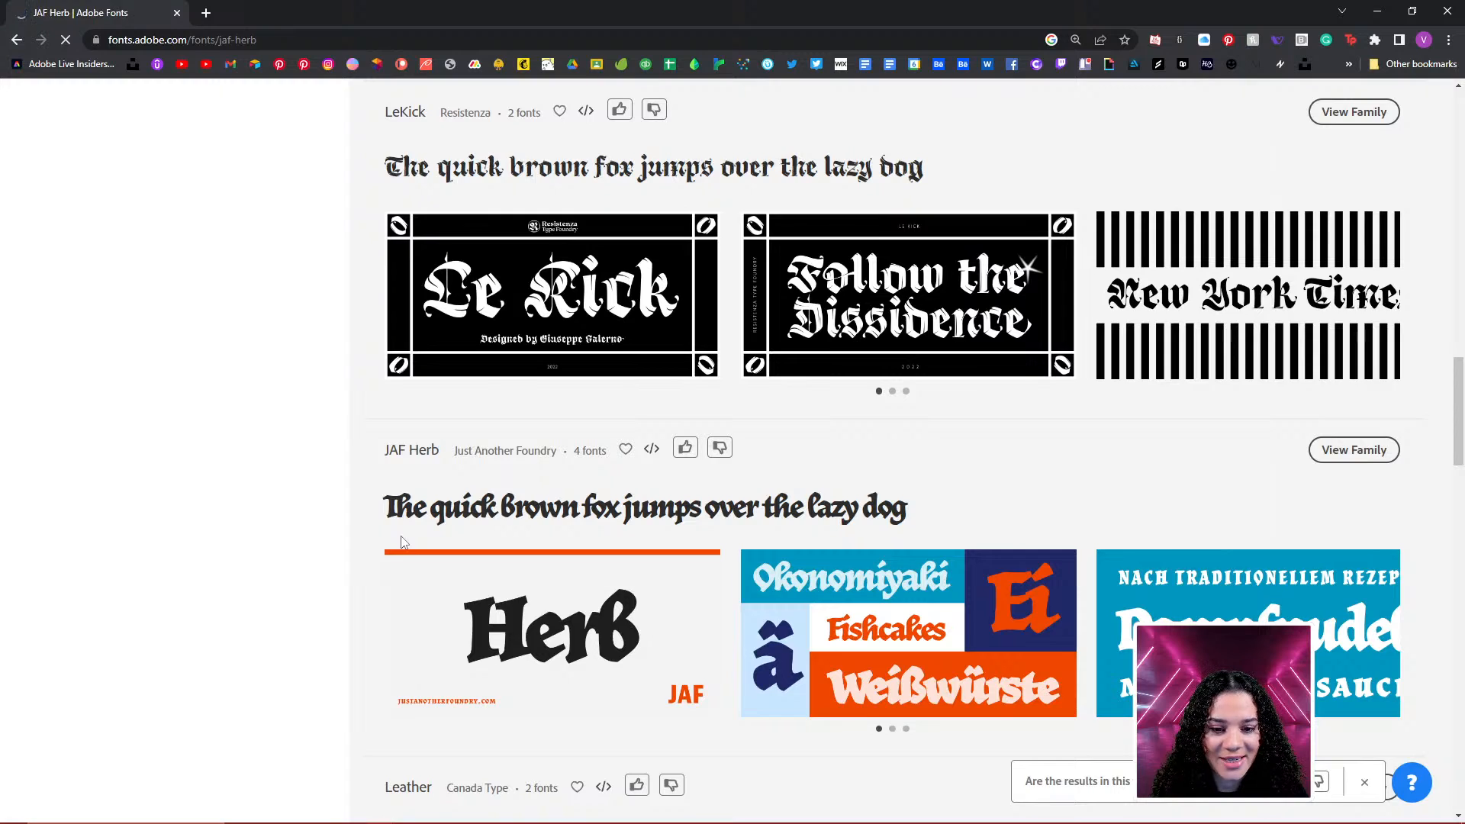
pyautogui.scroll(-2, 763, 516)
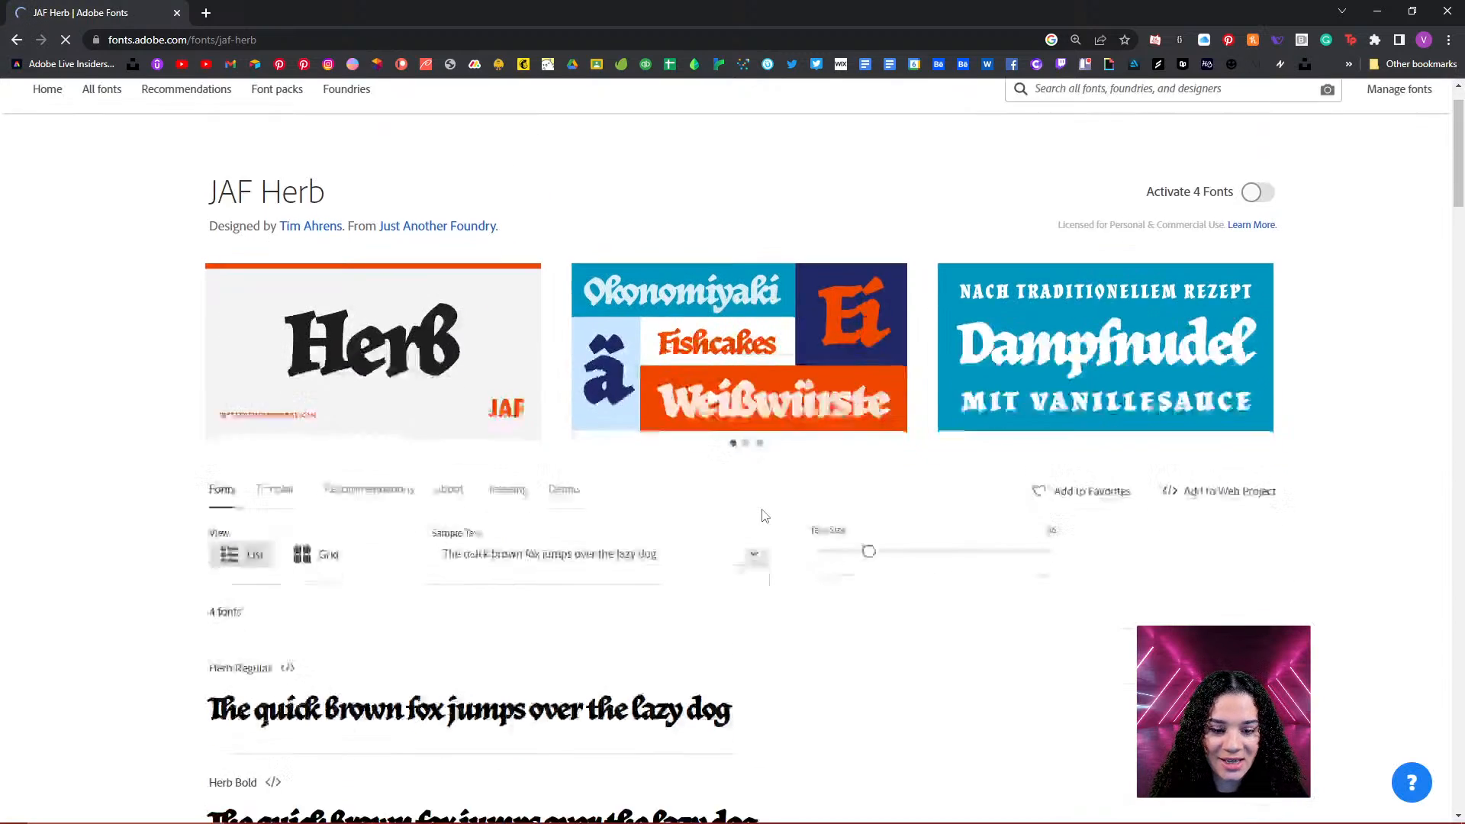
pyautogui.scroll(-7, 763, 514)
pyautogui.scroll(4, 763, 515)
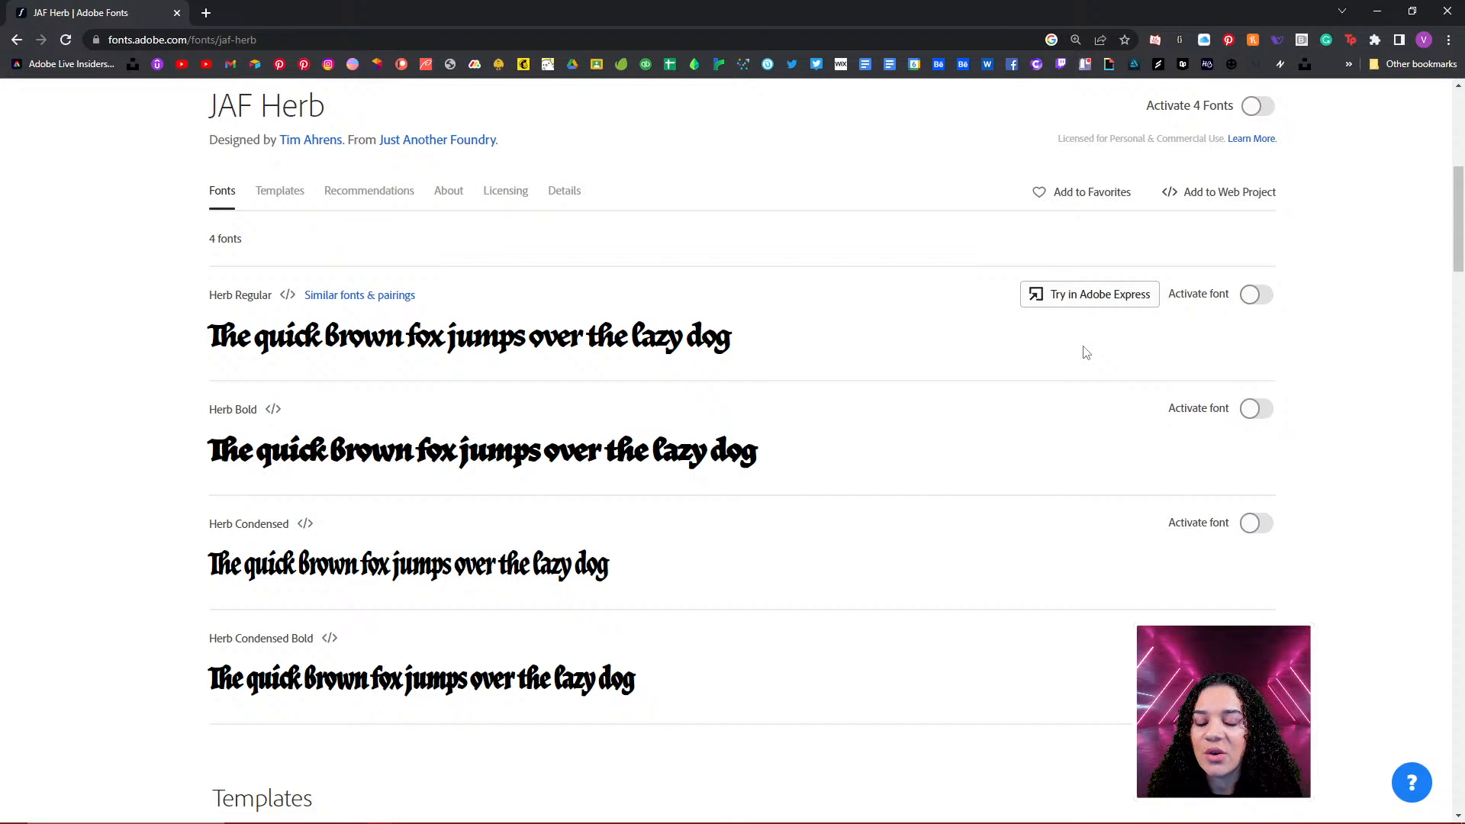
# Activate all four JAF Herb fonts and return to the Blackletter results
pyautogui.click(1258, 106)
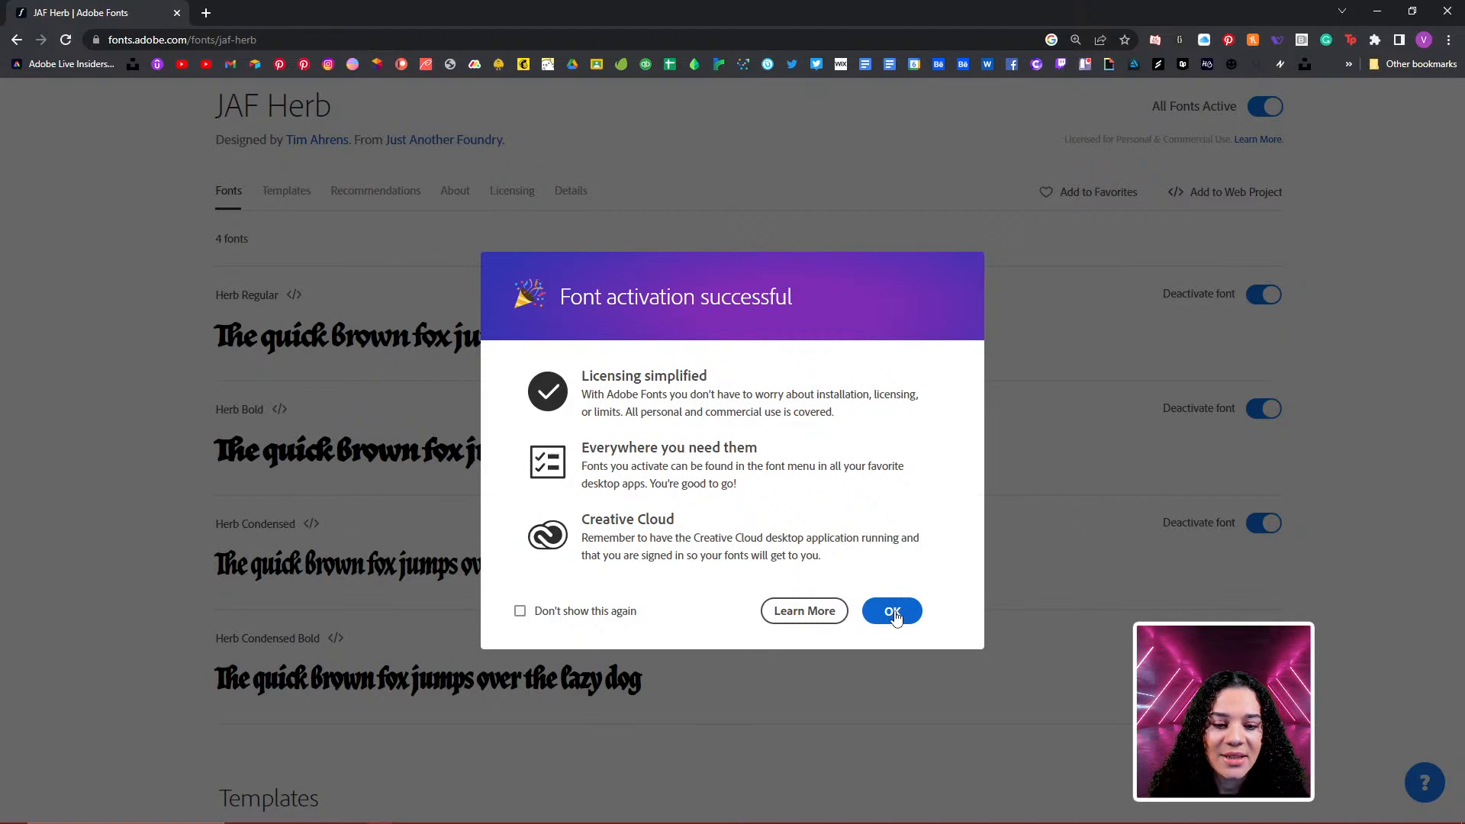
pyautogui.click(892, 612)
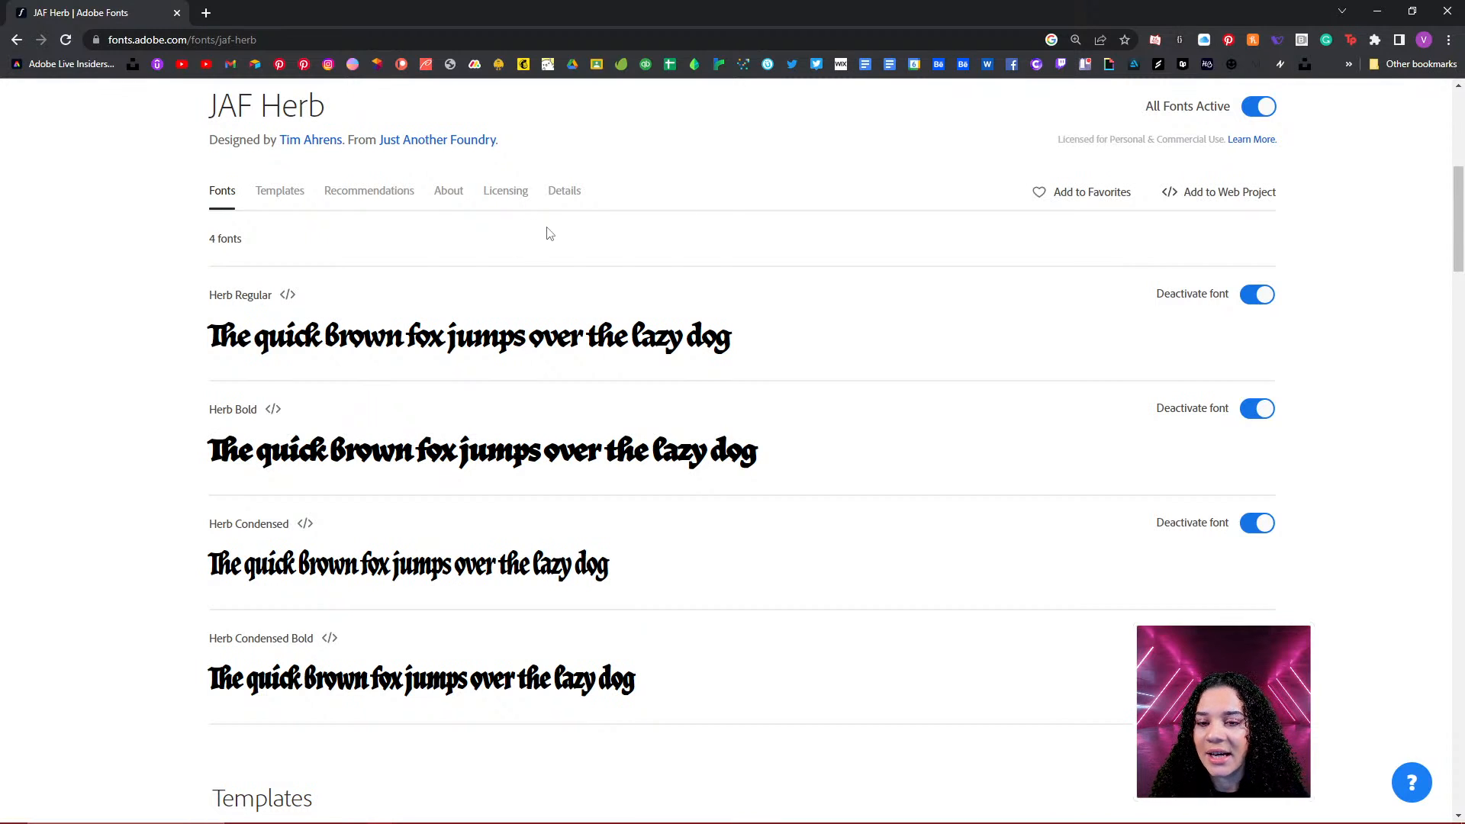
pyautogui.click(16, 39)
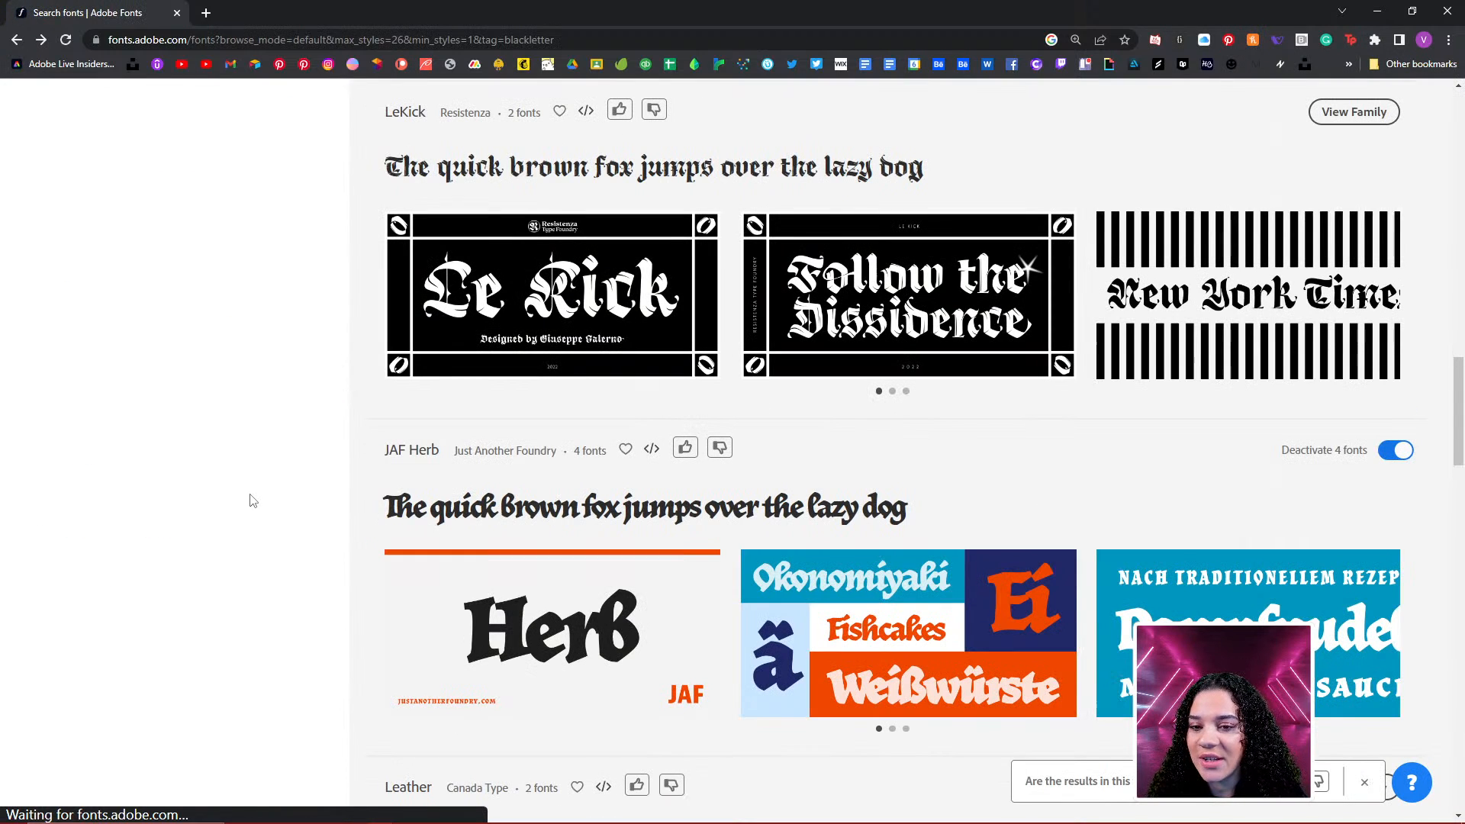
# Reload the Blackletter results and try the Sans Serif and Serif classification filters on them
pyautogui.click(67, 39)
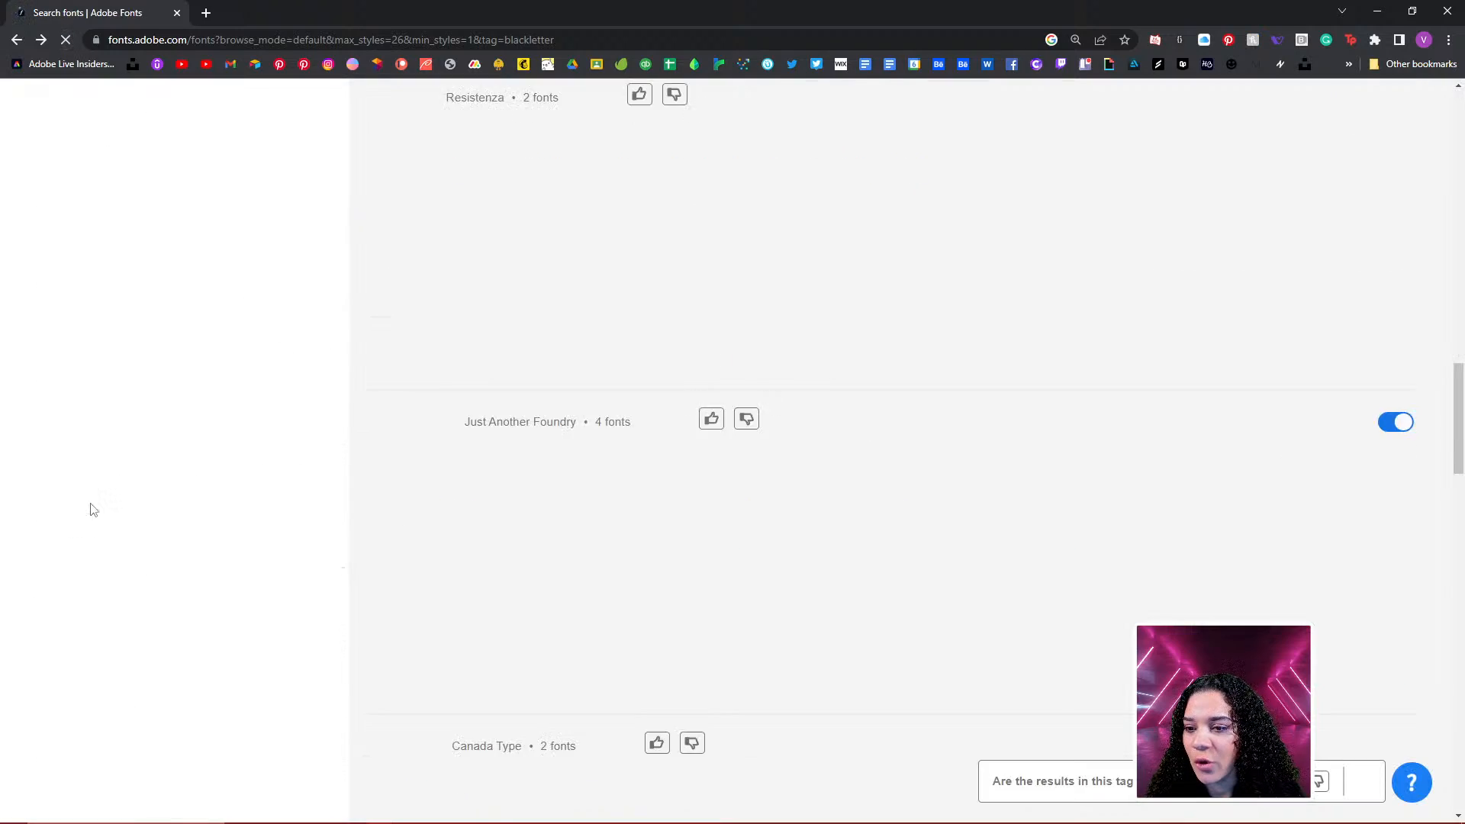
pyautogui.scroll(15, 221, 496)
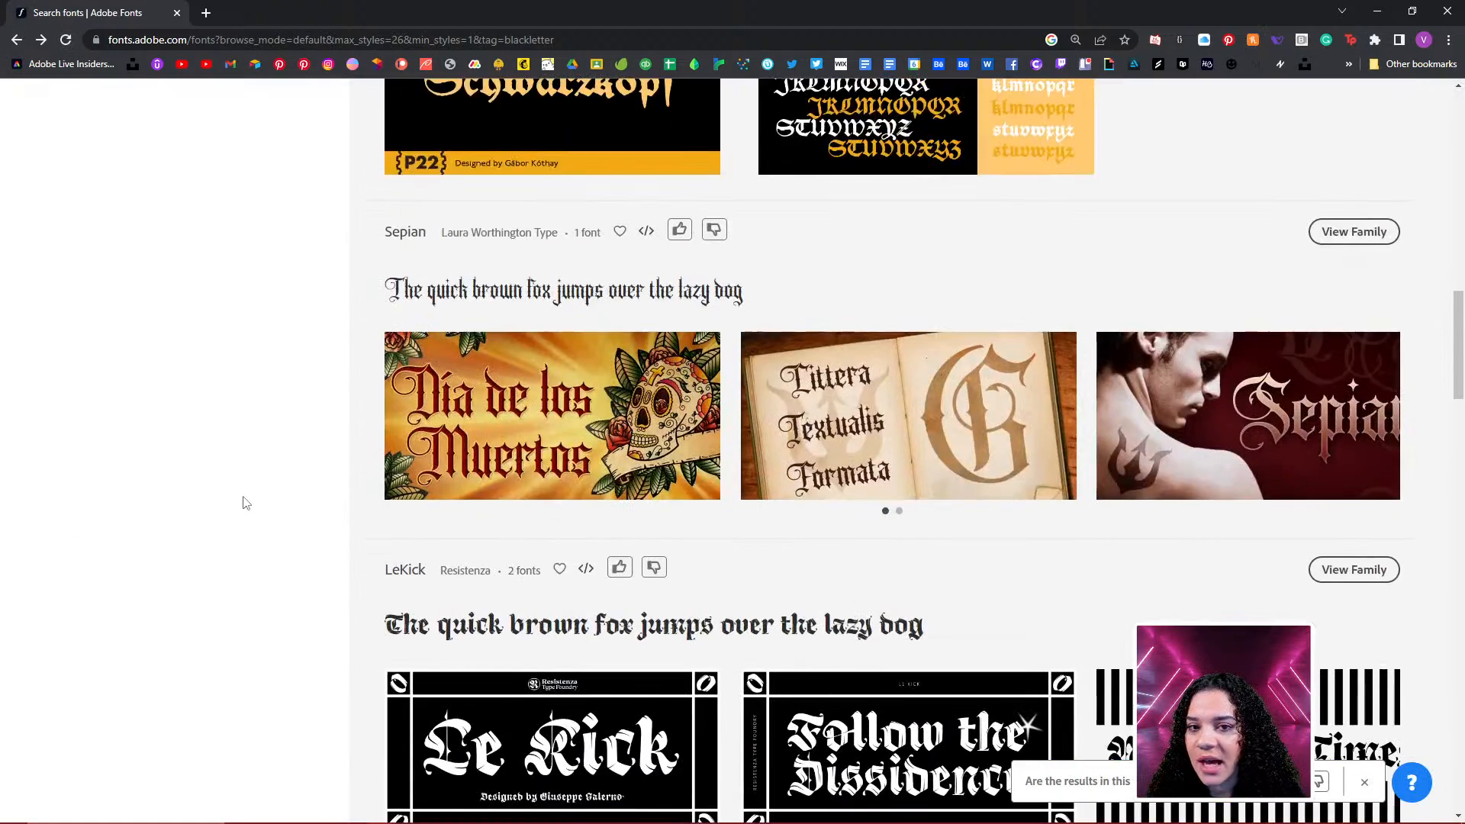
pyautogui.scroll(-2, 246, 489)
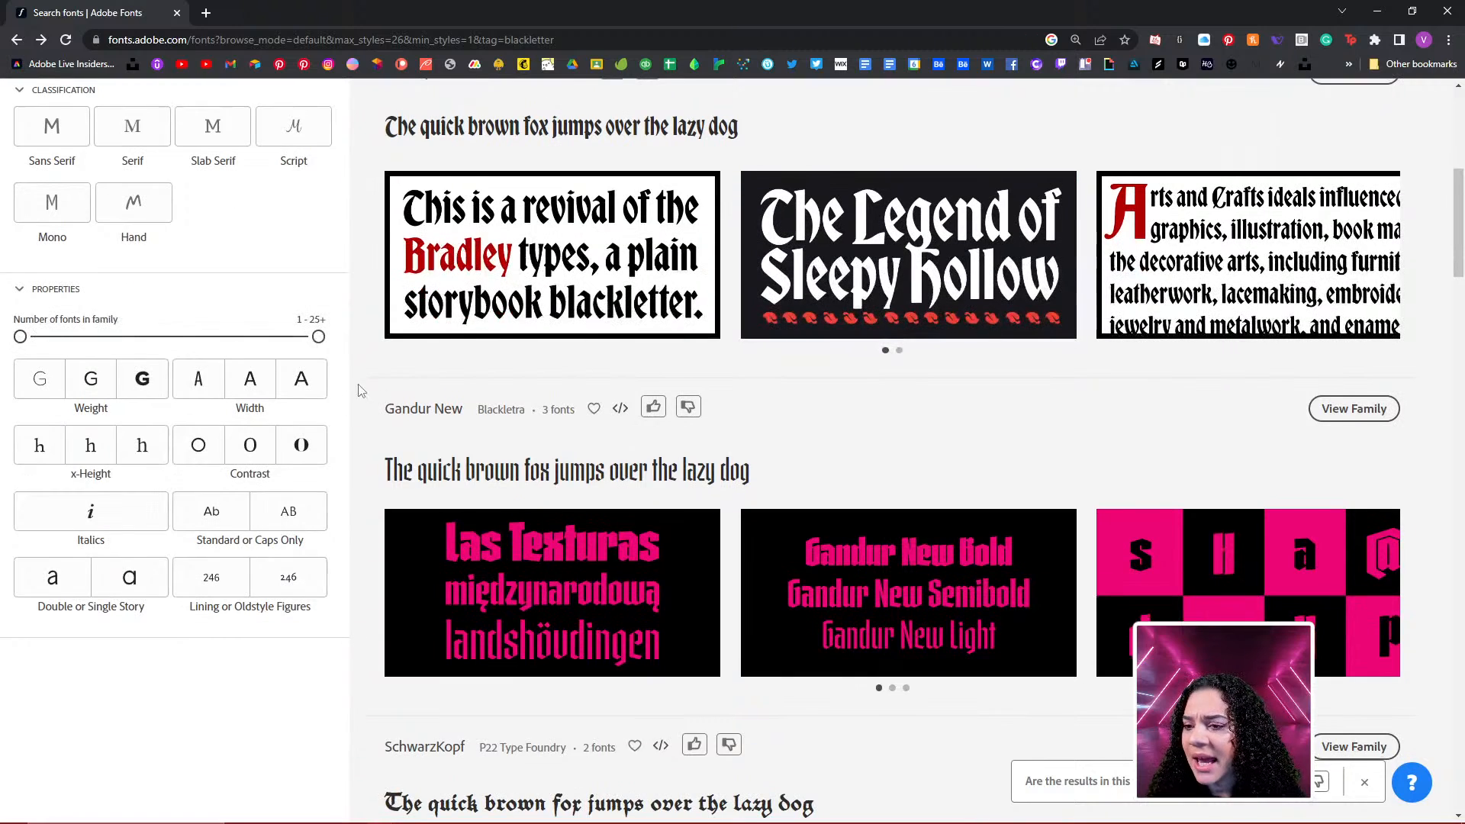
pyautogui.scroll(2, 82, 297)
pyautogui.click(82, 297)
pyautogui.click(79, 296)
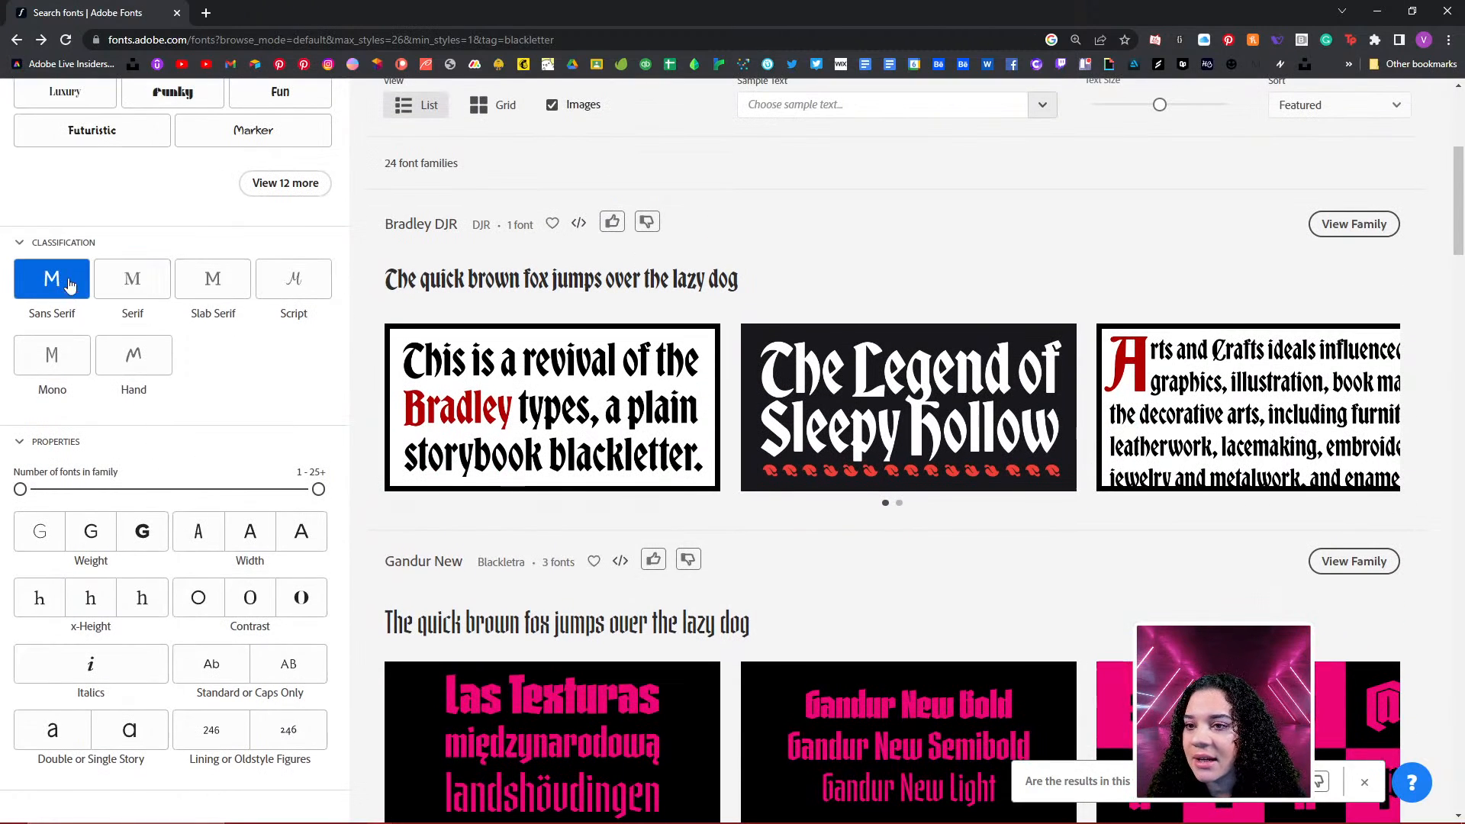
pyautogui.click(131, 429)
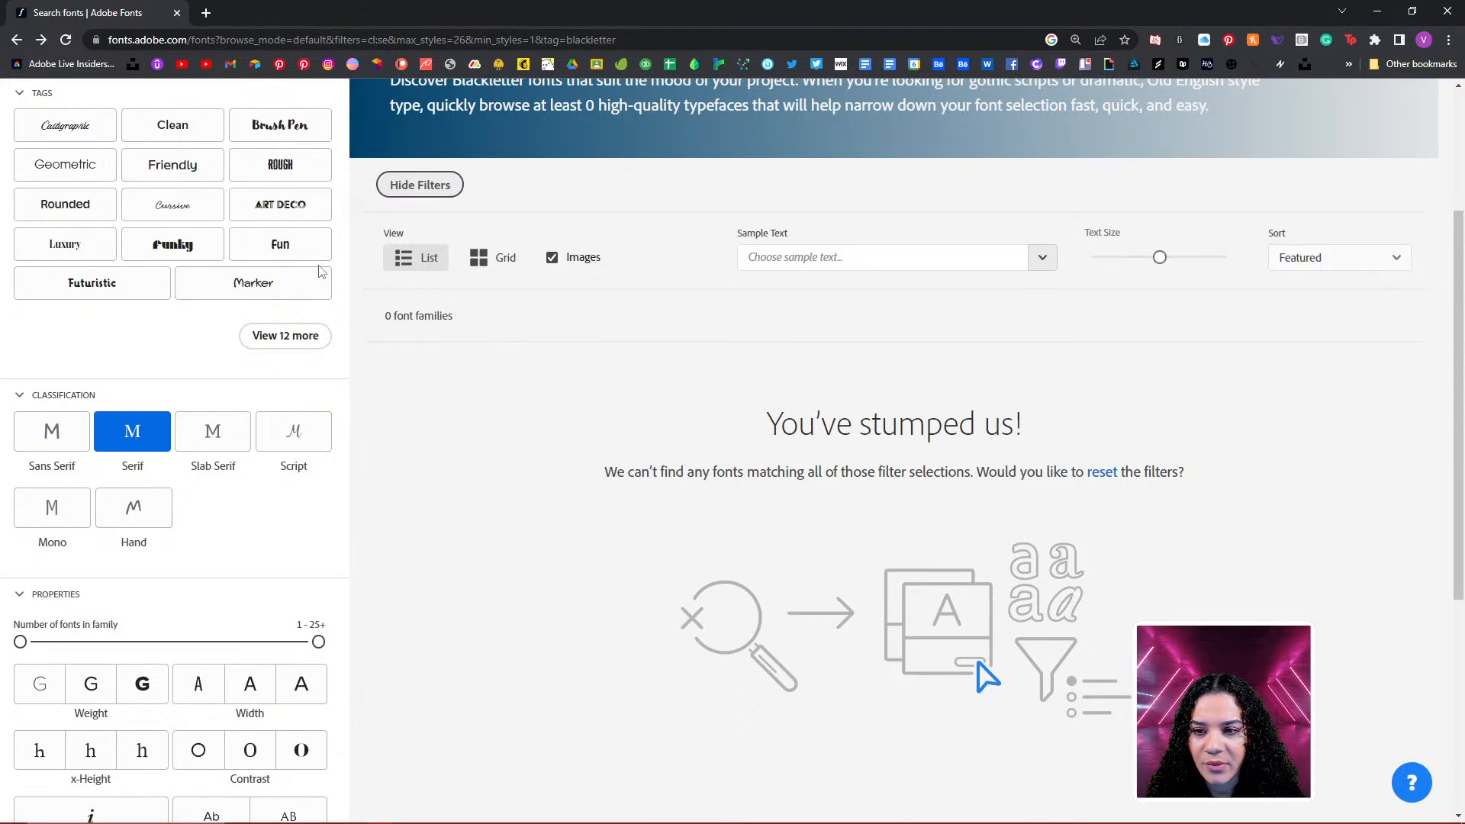
# Expand the tag list and remove both the Blackletter tag and the Serif classification from the filters
pyautogui.scroll(3, 165, 338)
pyautogui.click(286, 563)
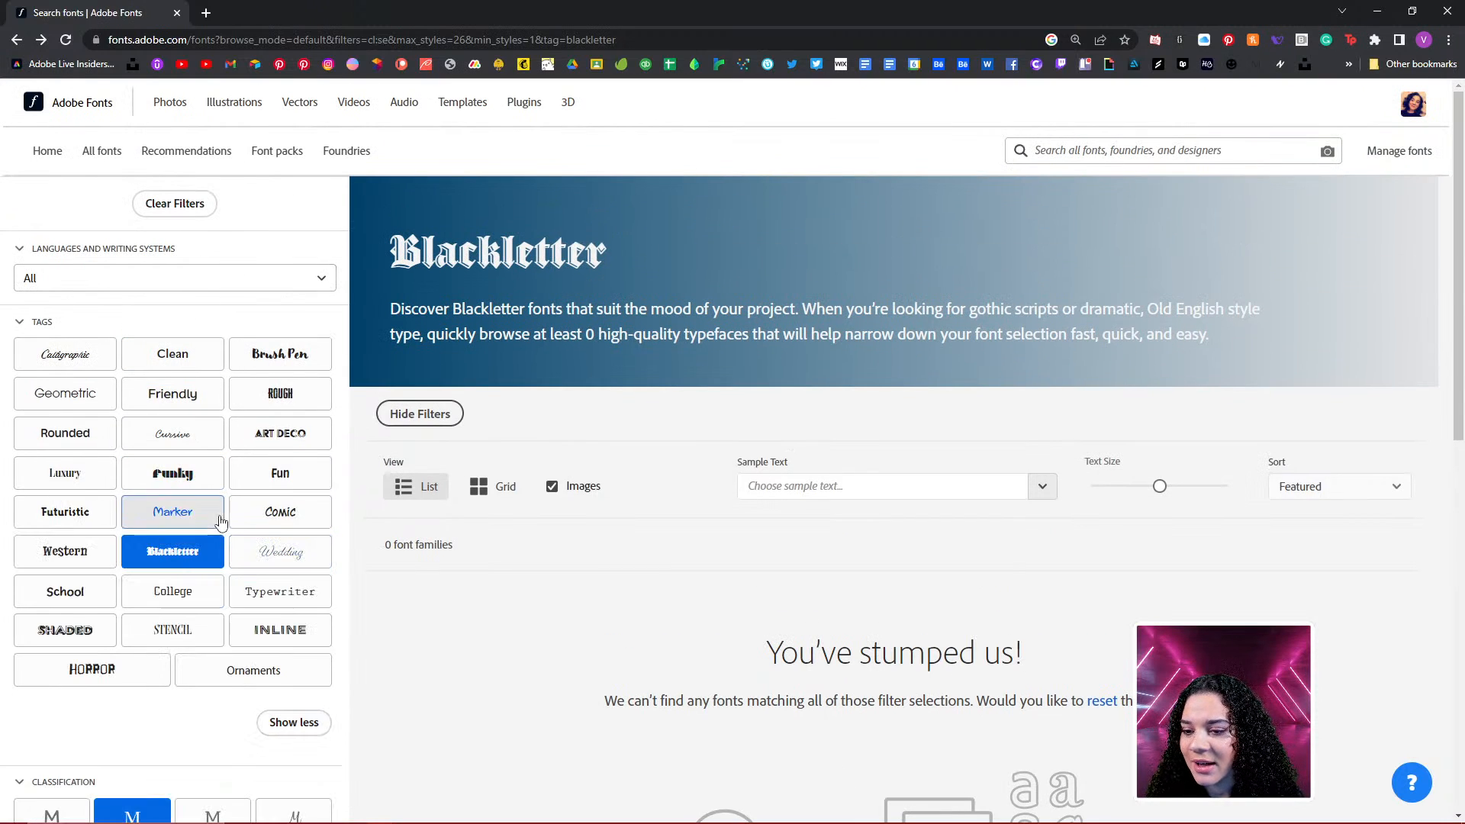
pyautogui.click(206, 549)
pyautogui.click(137, 461)
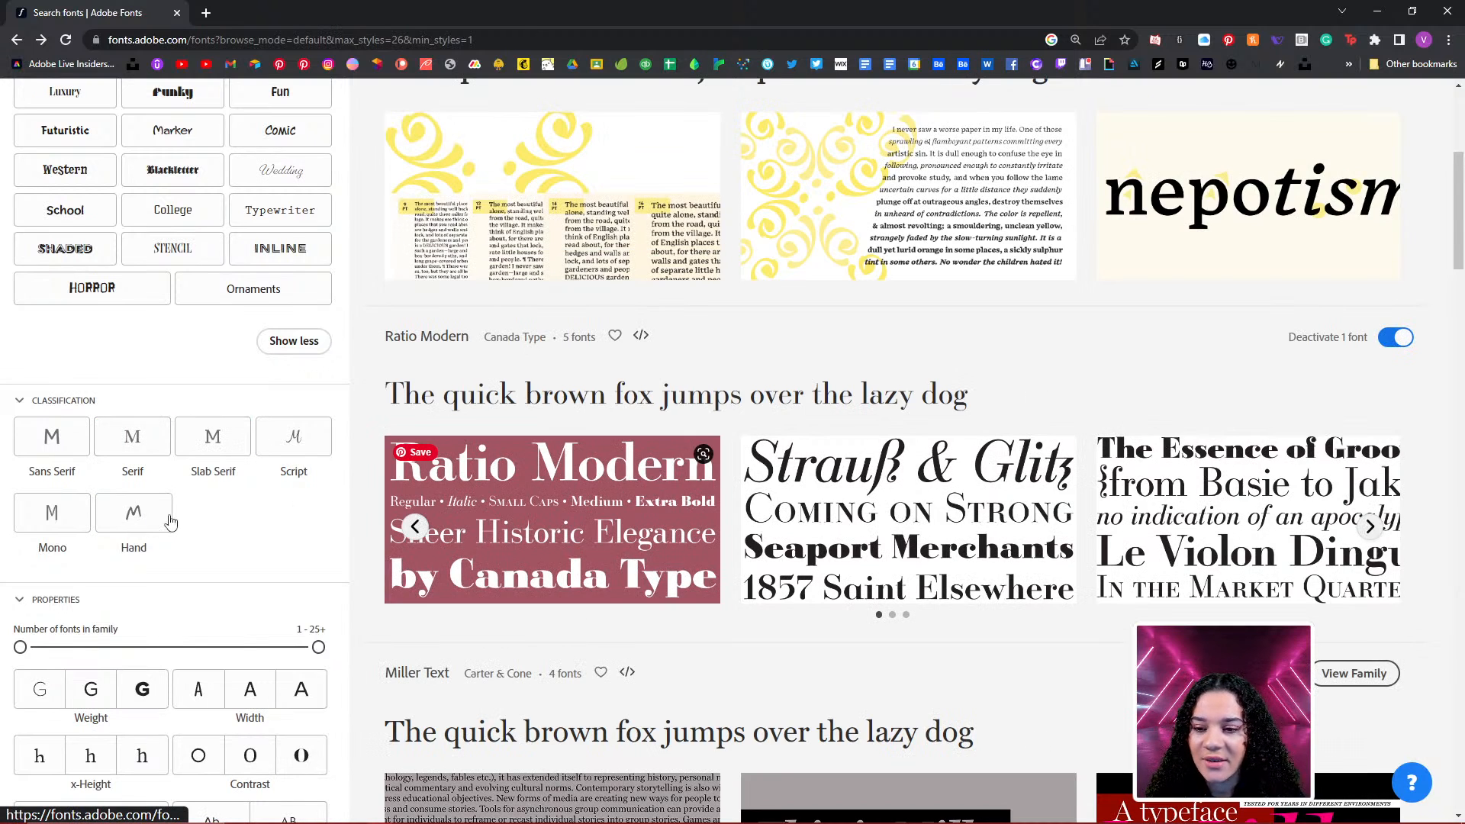
# Try the other classification filters, settling on Mono, and browse the monospaced font families
pyautogui.click(272, 455)
pyautogui.click(136, 513)
pyautogui.click(52, 513)
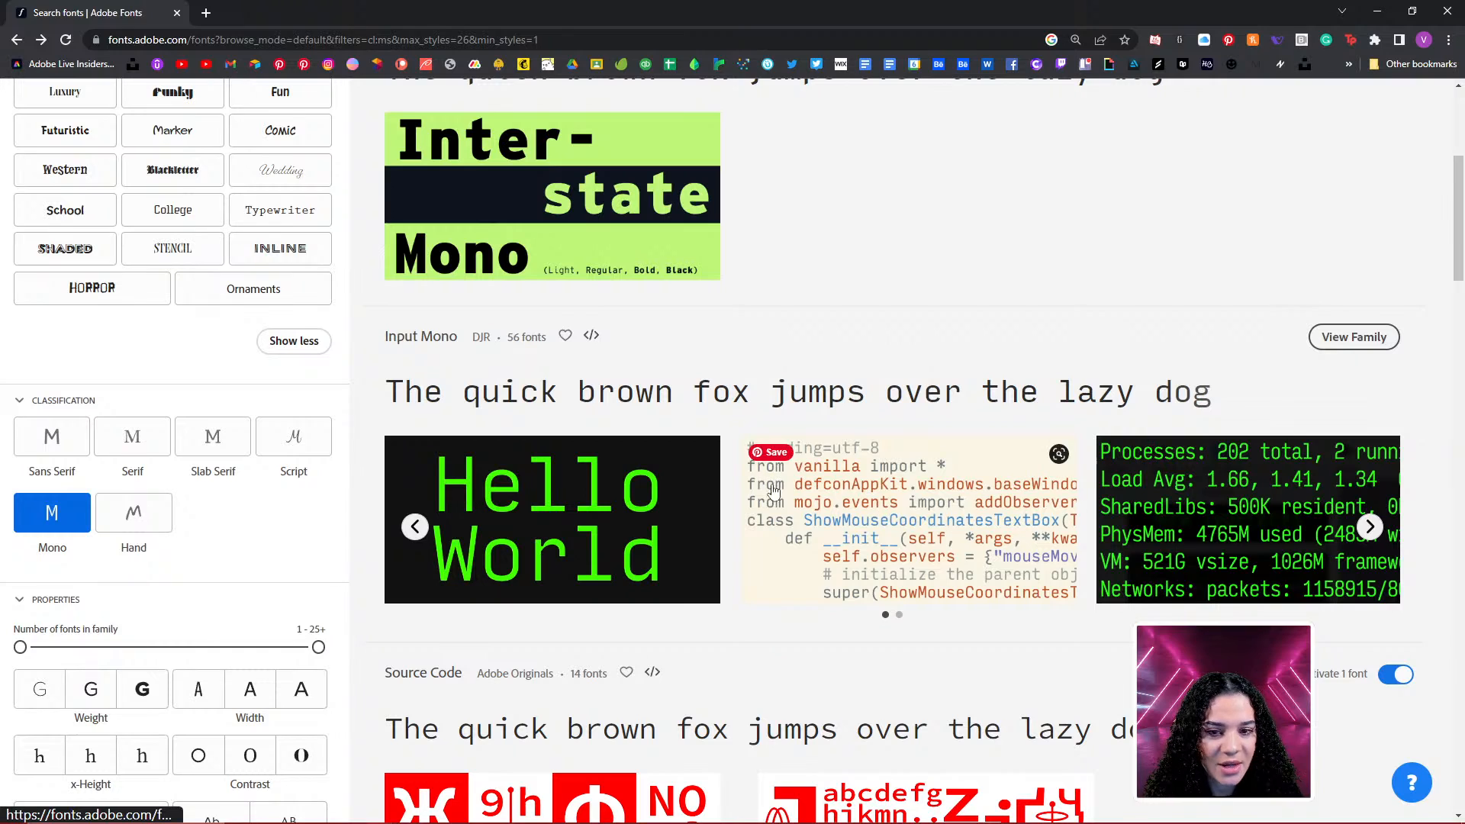
pyautogui.scroll(-3, 853, 525)
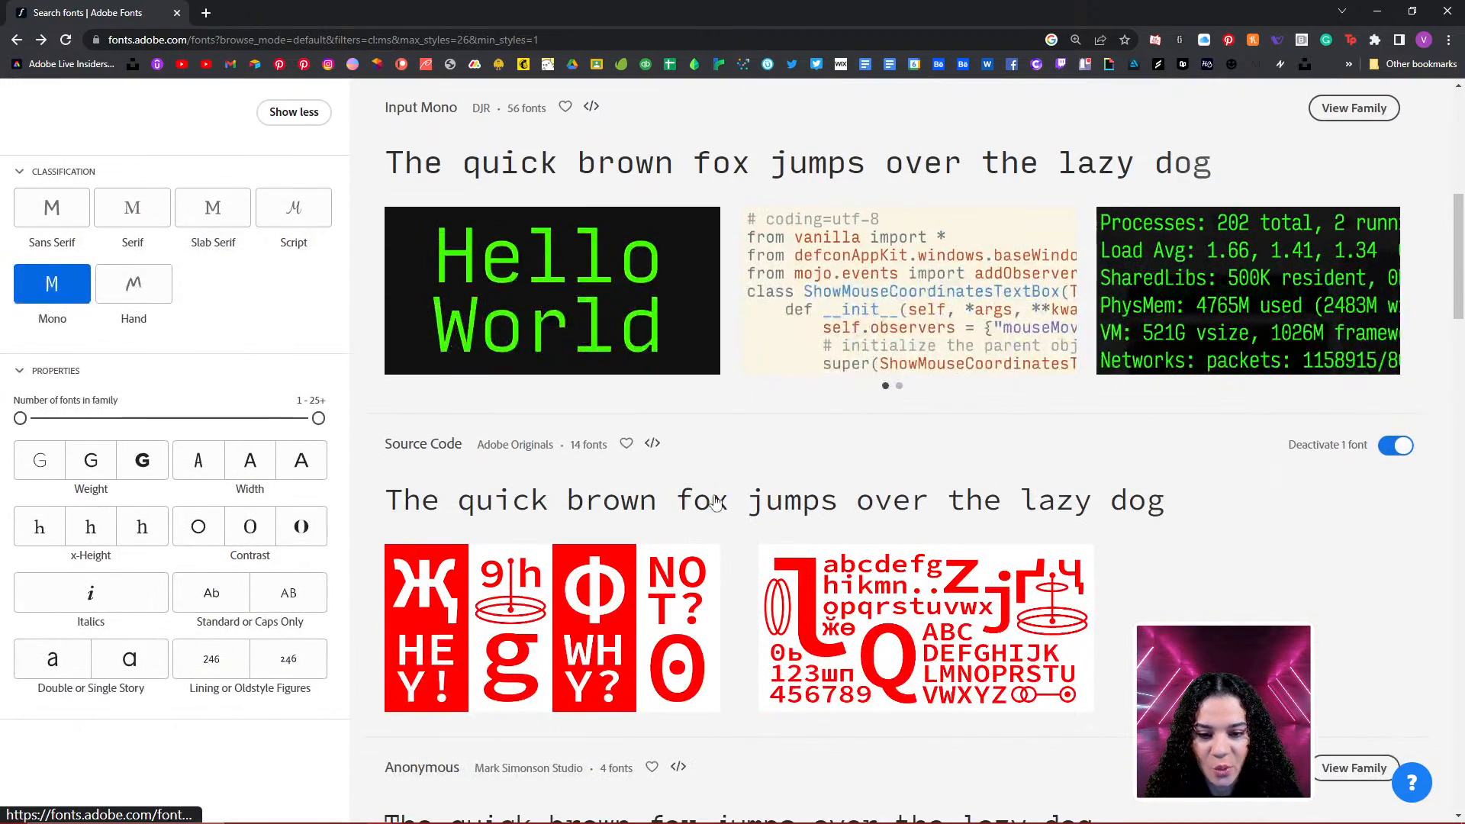
# Change the classification filter to Script and browse the script font families
pyautogui.click(294, 224)
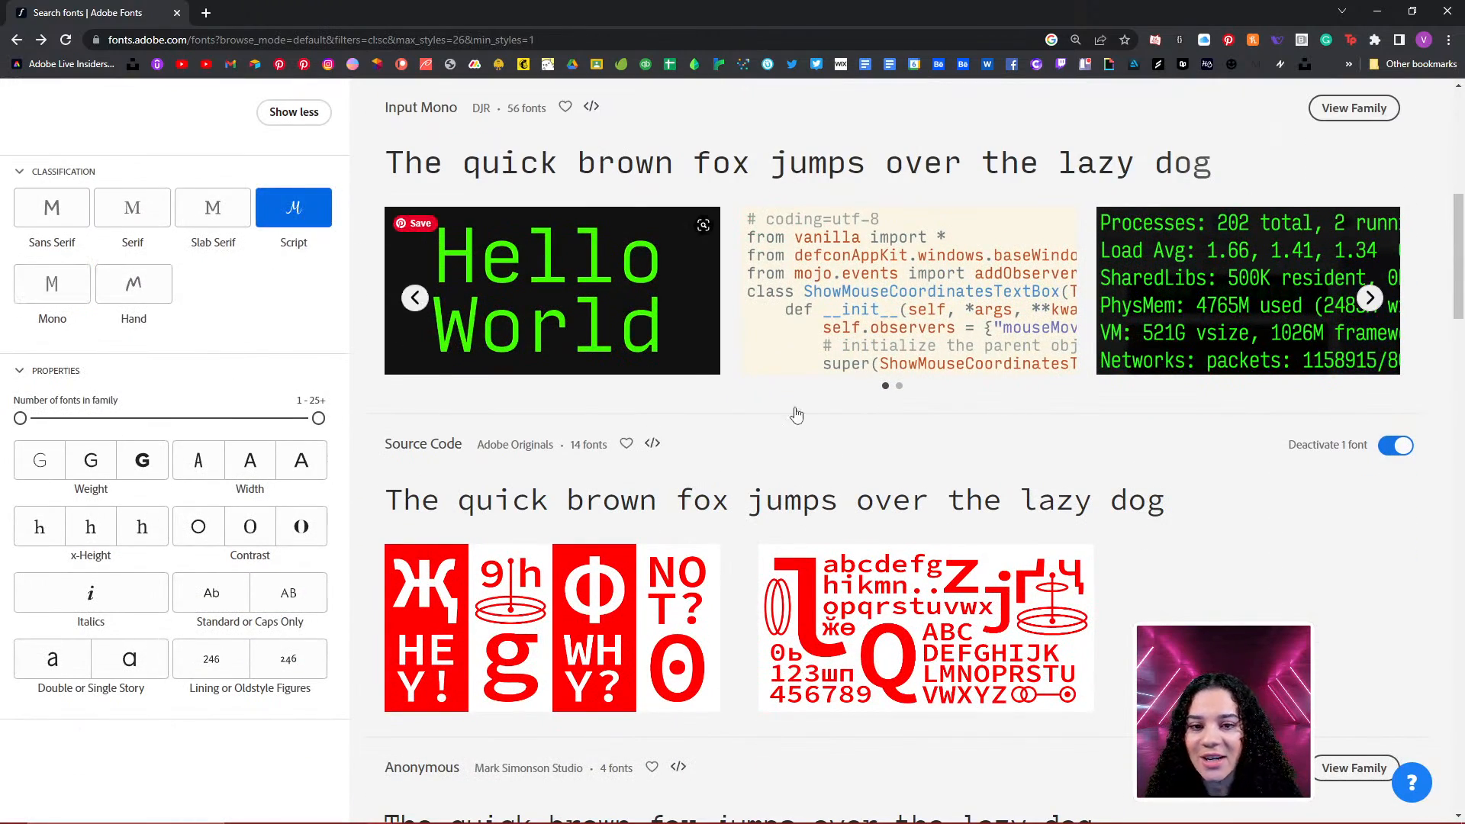
pyautogui.scroll(-6, 833, 469)
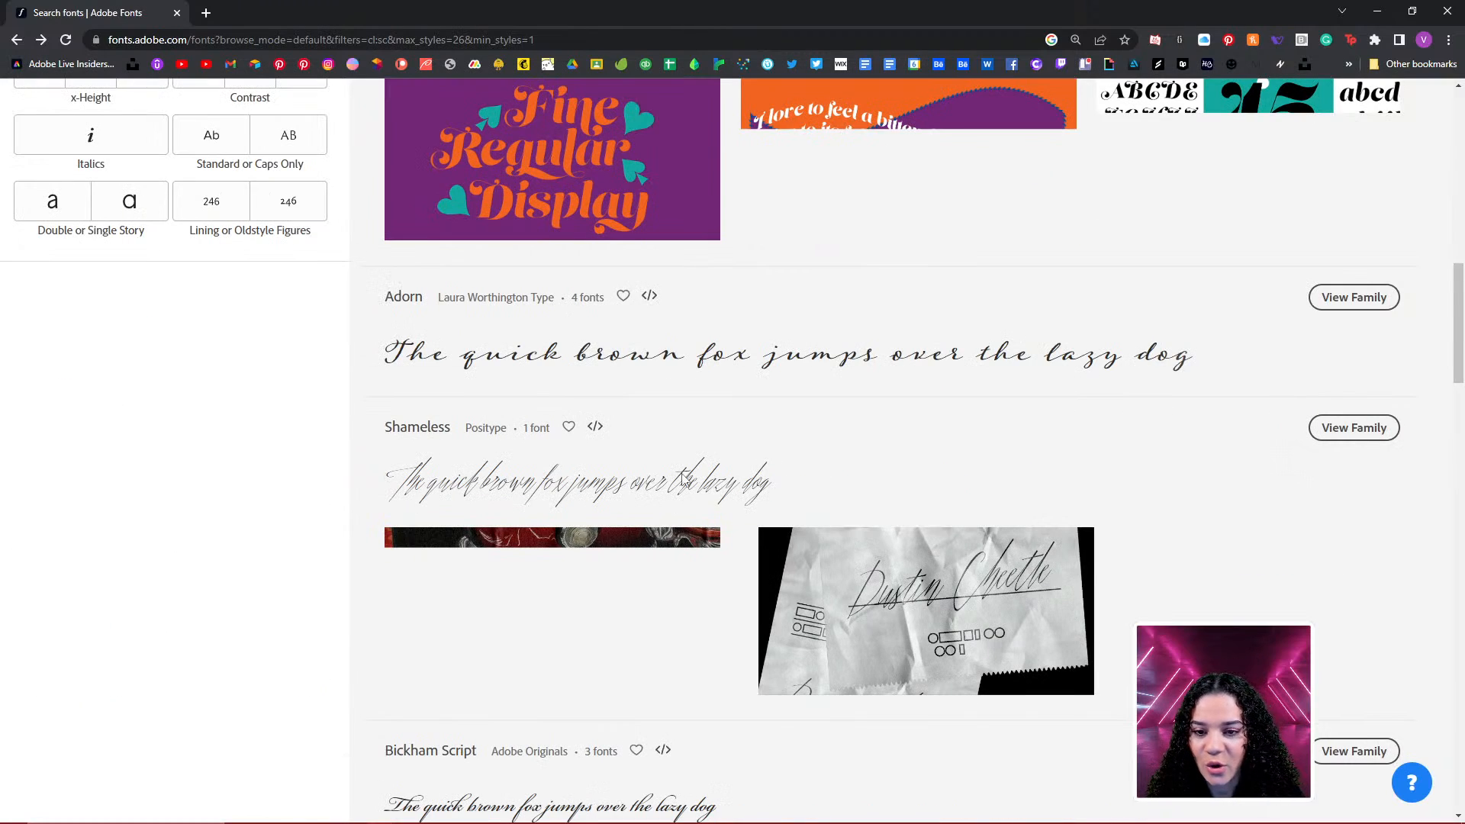
pyautogui.scroll(5, 458, 473)
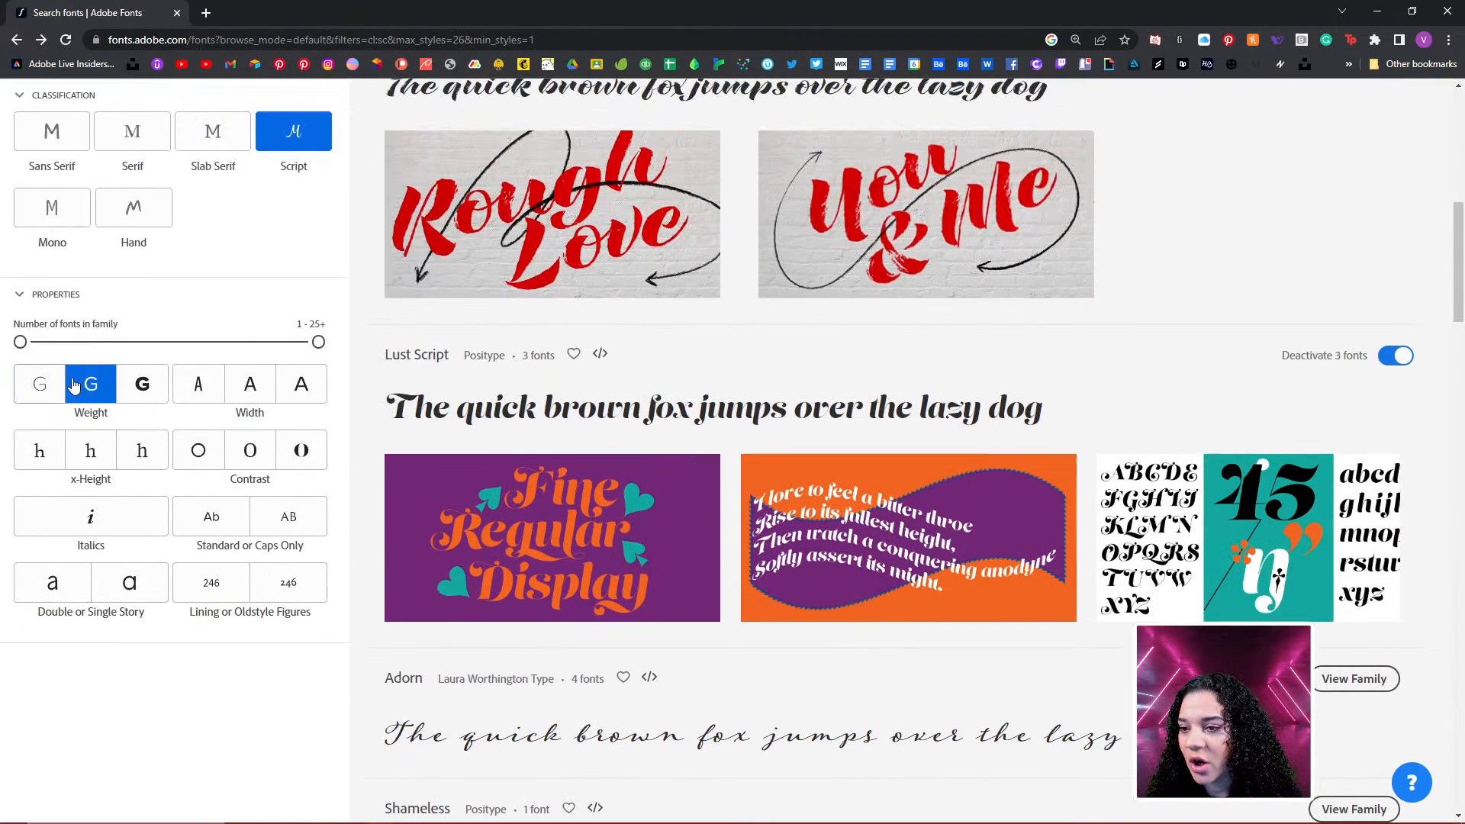
# Narrow the script fonts to the heavy weight and browse the matching families
pyautogui.scroll(2, 122, 427)
pyautogui.click(143, 540)
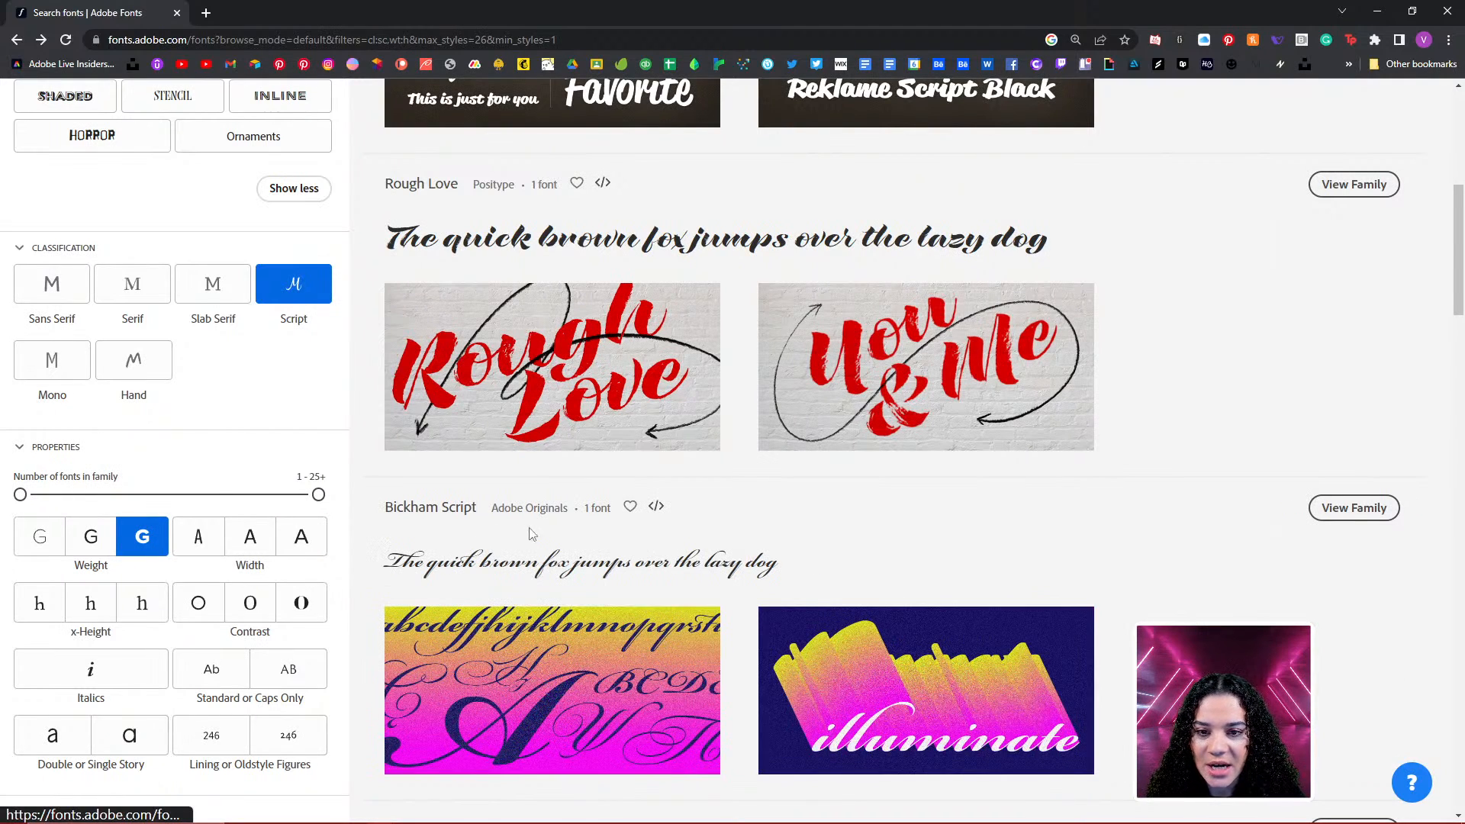
pyautogui.scroll(-12, 720, 325)
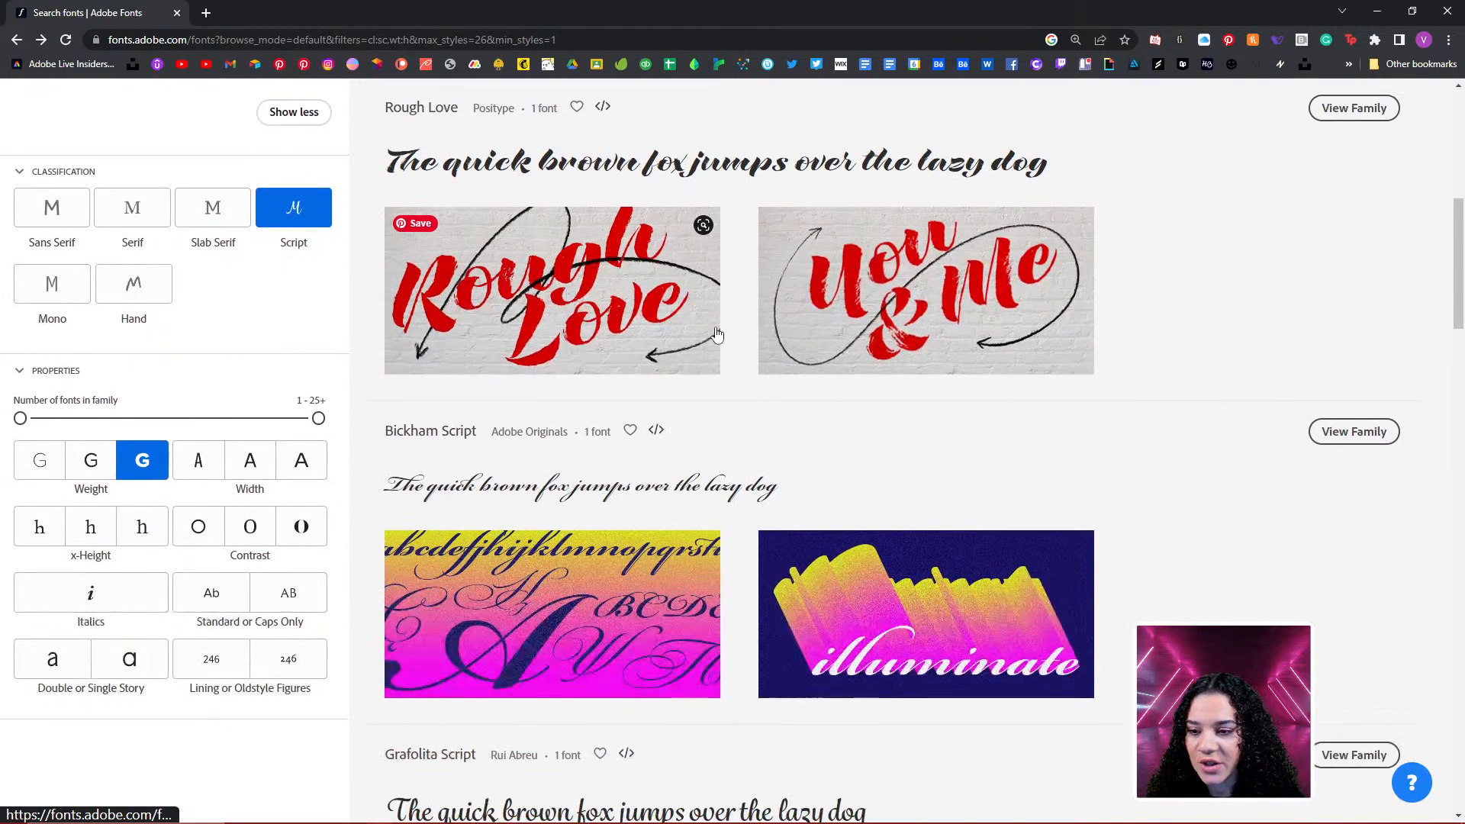
pyautogui.scroll(15, 717, 337)
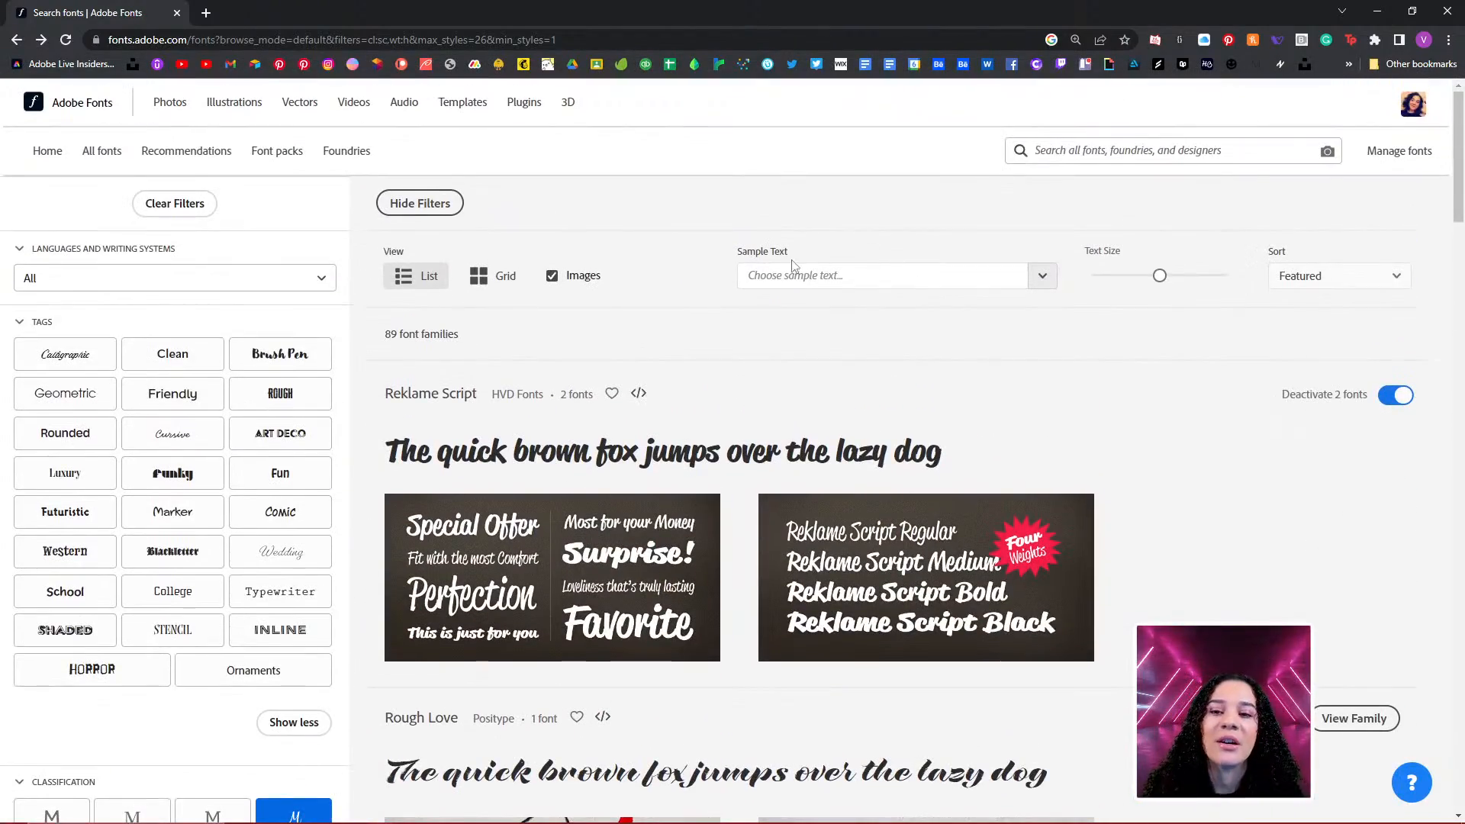
# Show the heavy script font families in grid view and look through them
pyautogui.click(495, 283)
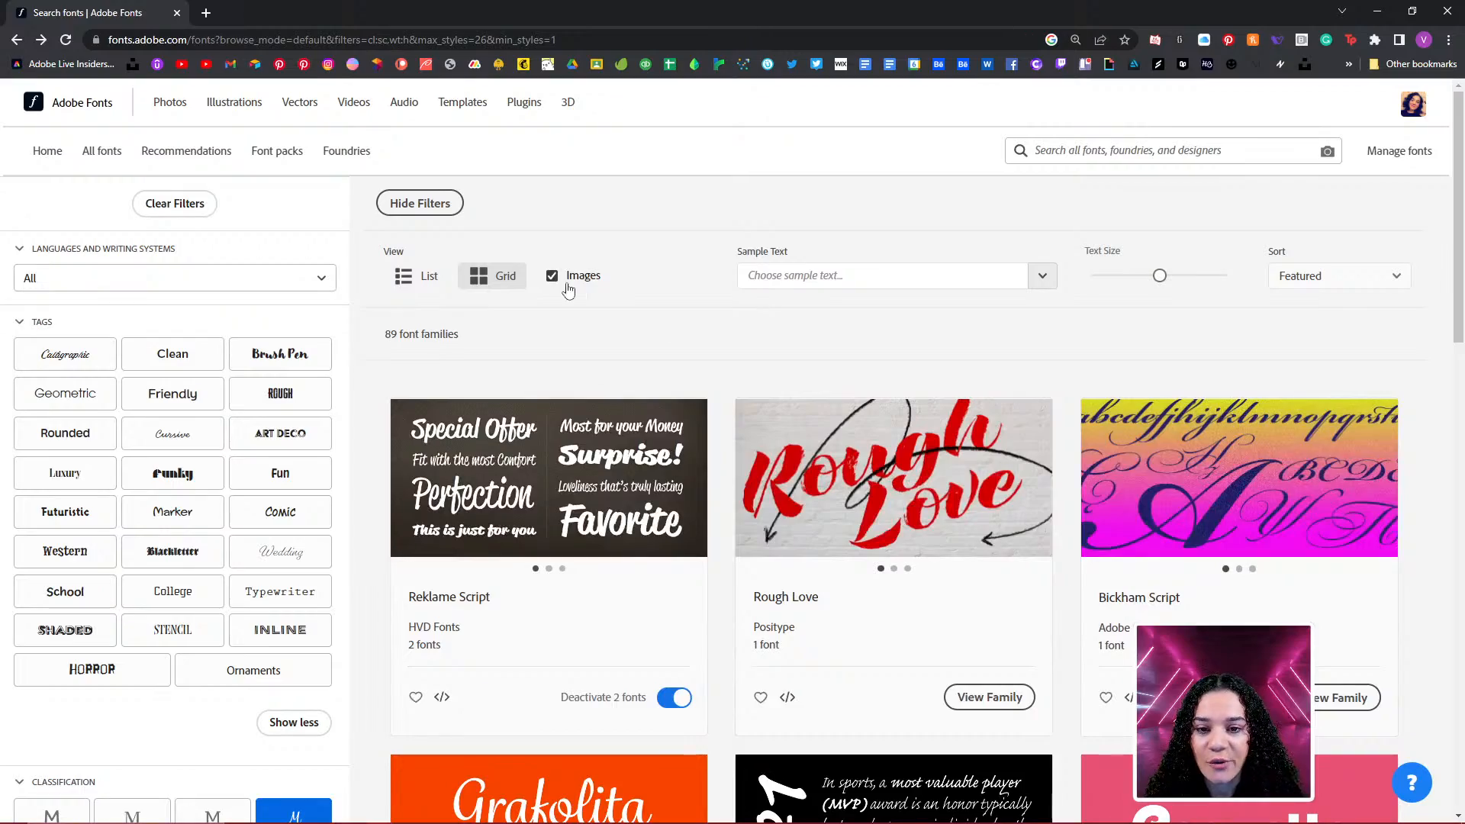
pyautogui.scroll(-12, 576, 294)
pyautogui.scroll(12, 704, 317)
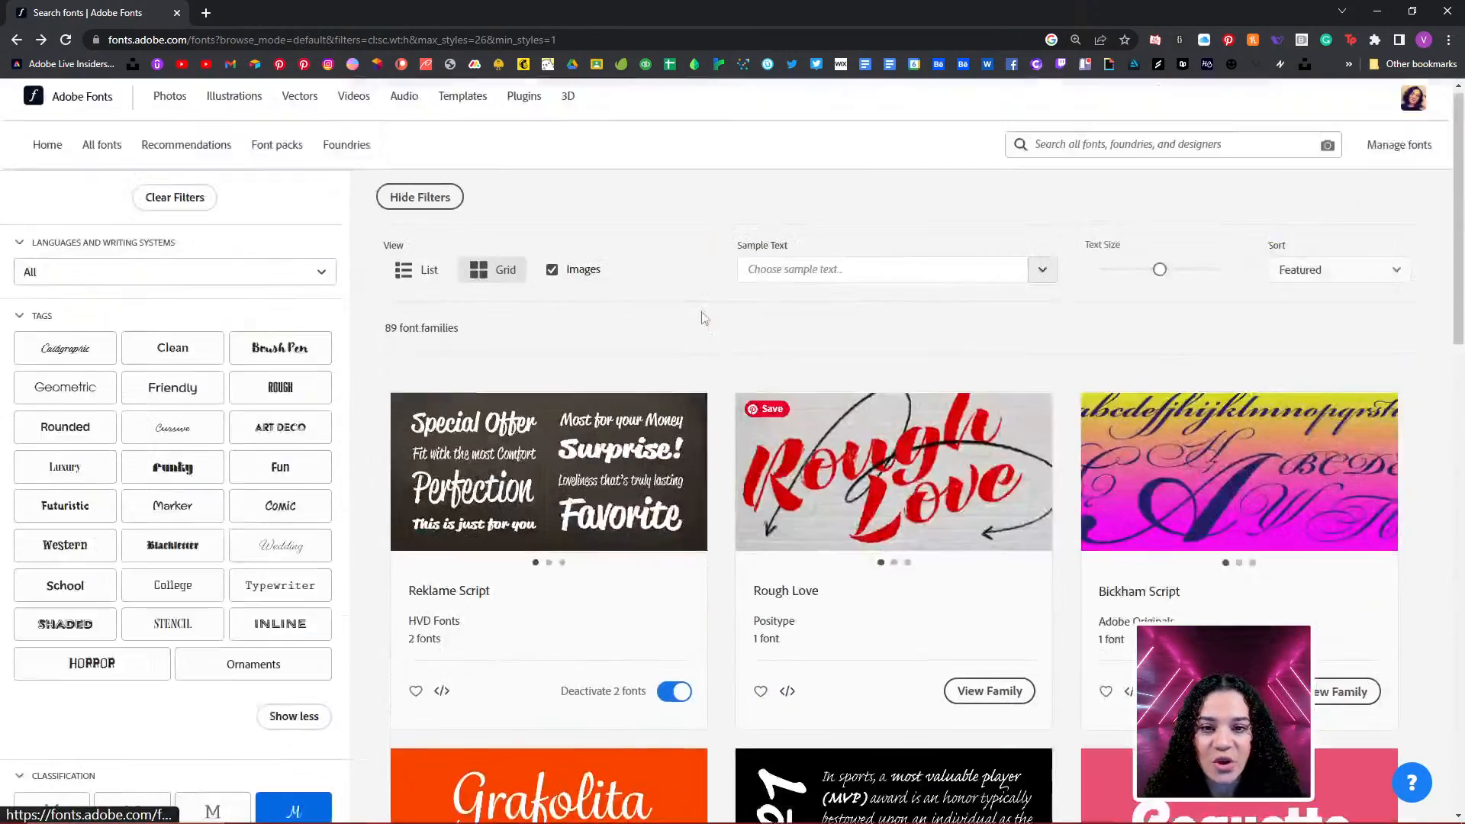
# Hide the preview images in the grid and compare the families by their sample text
pyautogui.scroll(-1, 703, 317)
pyautogui.click(552, 175)
pyautogui.scroll(-5, 956, 381)
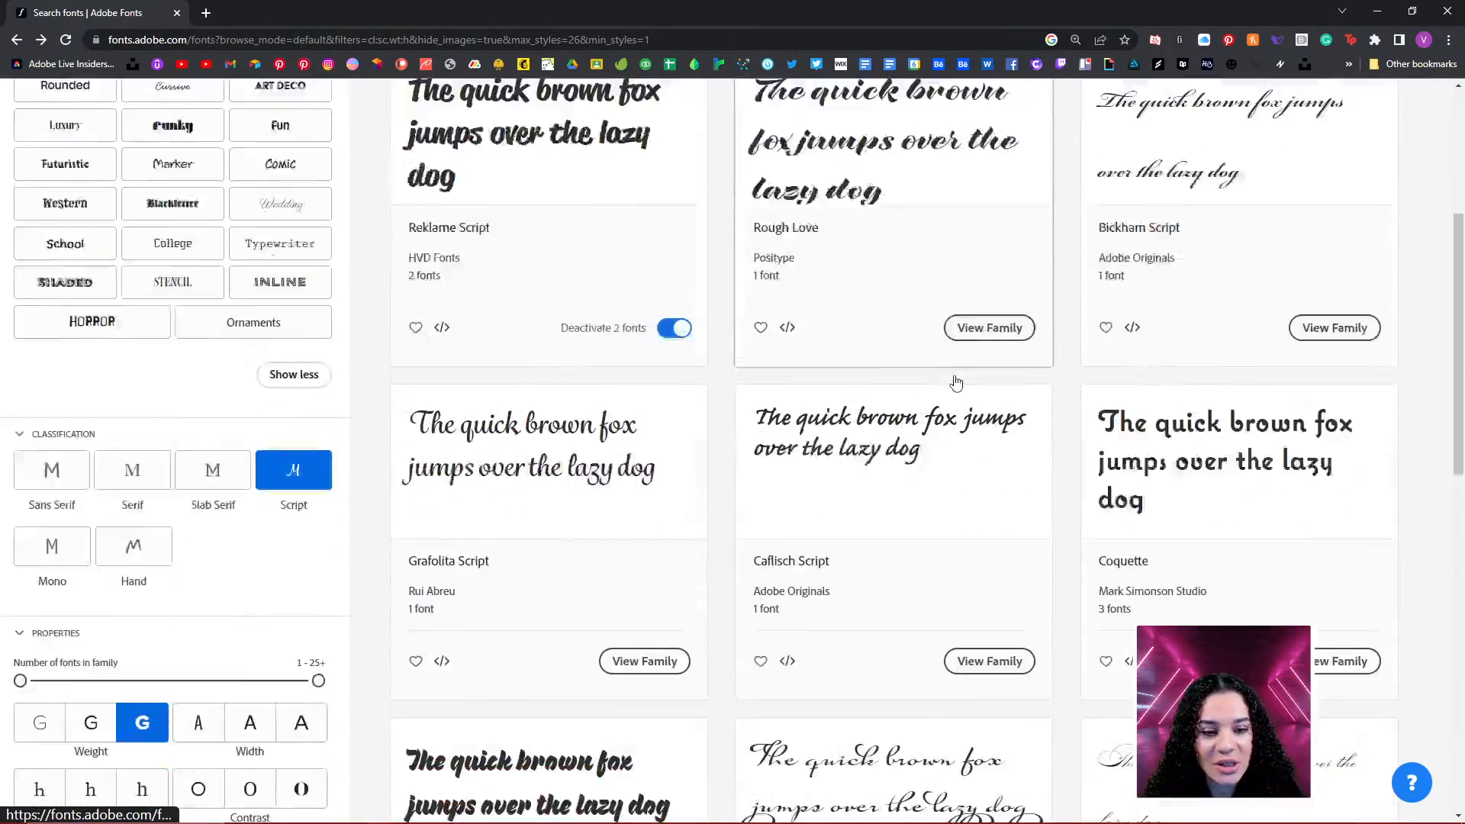
pyautogui.scroll(-9, 956, 381)
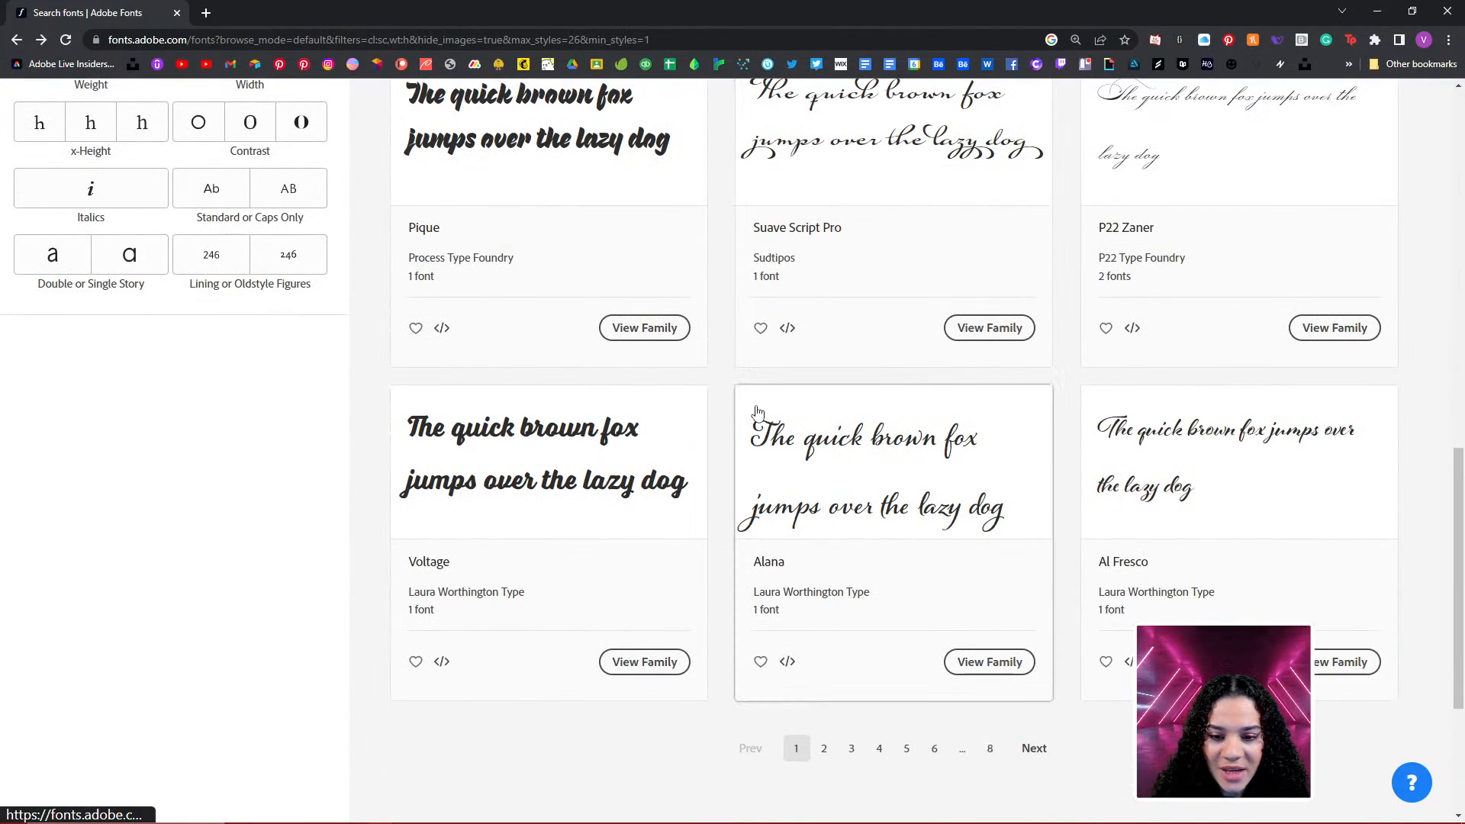
pyautogui.scroll(15, 988, 476)
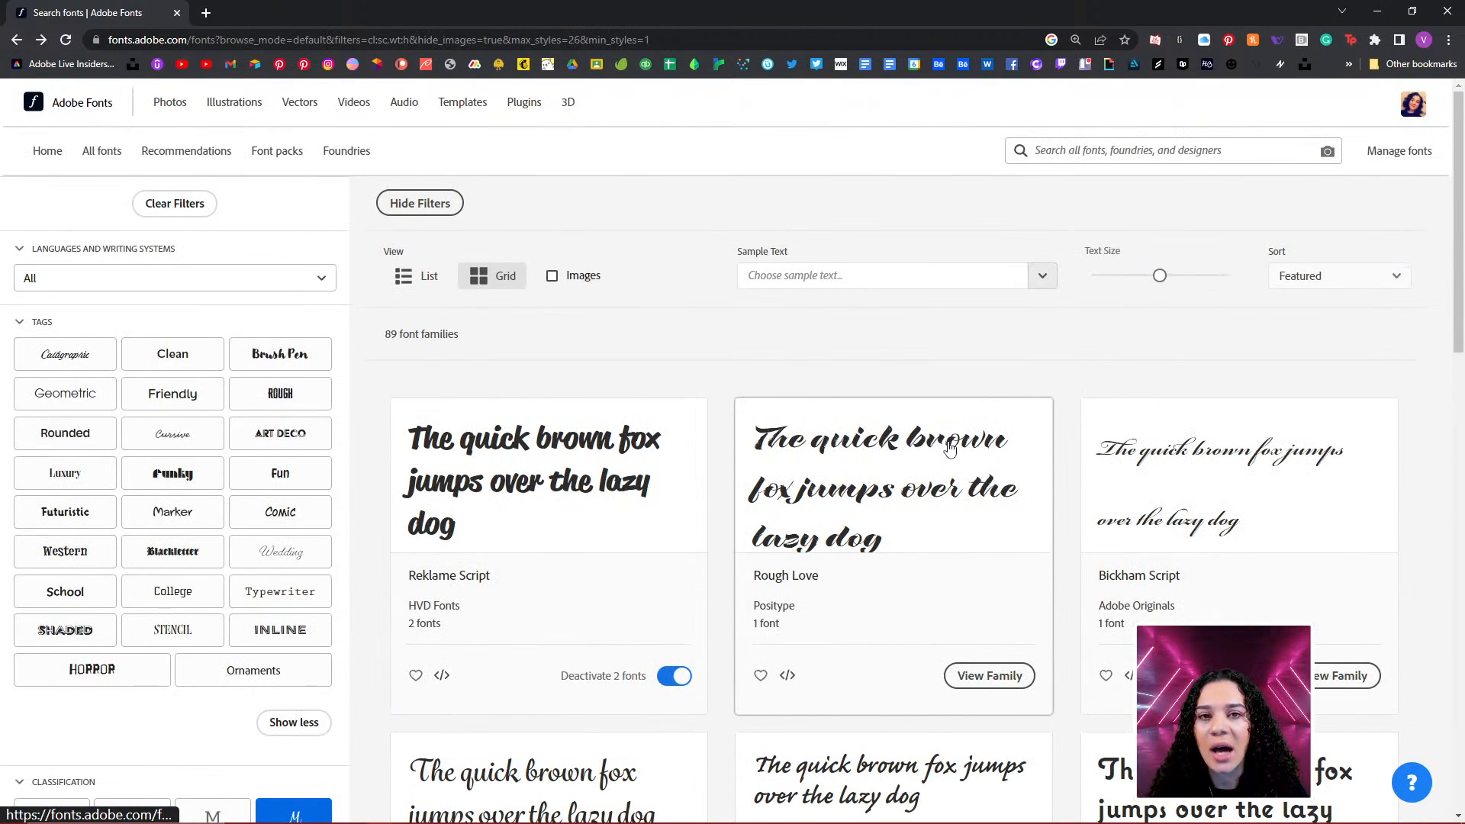
# Browse the curated Font Packs collection and open the New Naturalism pack
pyautogui.click(278, 152)
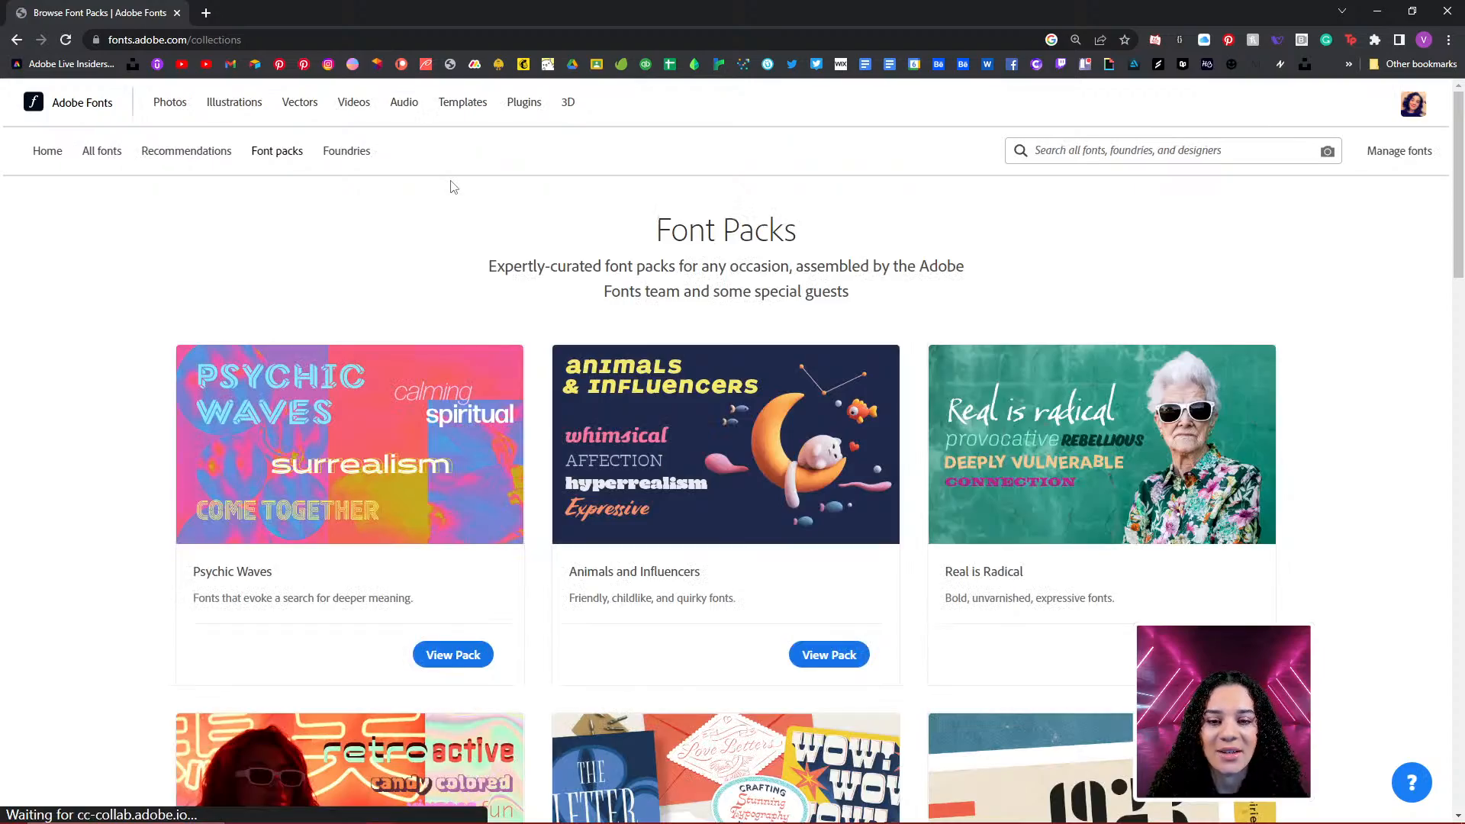
pyautogui.scroll(-4, 862, 424)
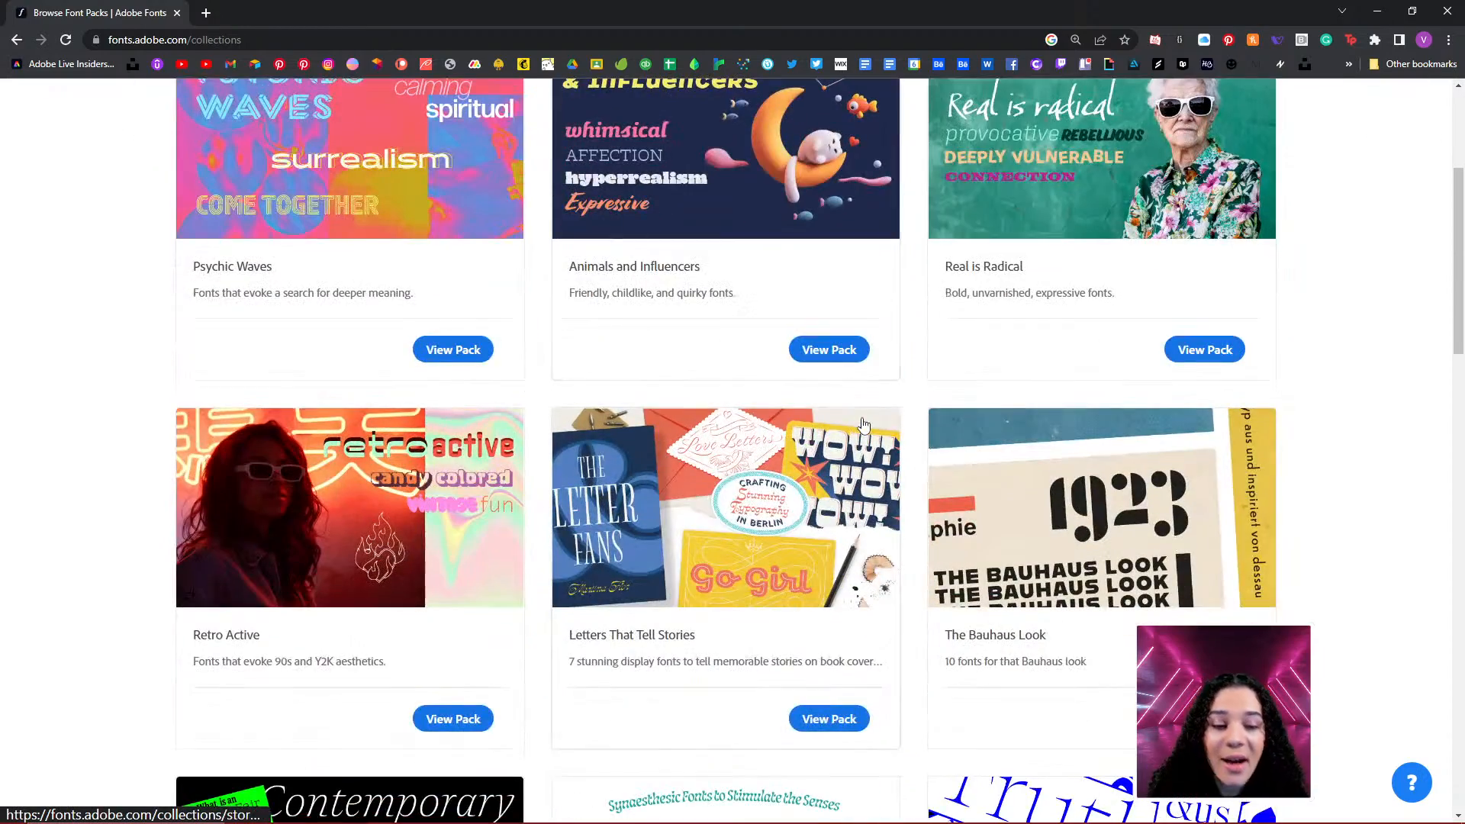
pyautogui.scroll(-4, 864, 425)
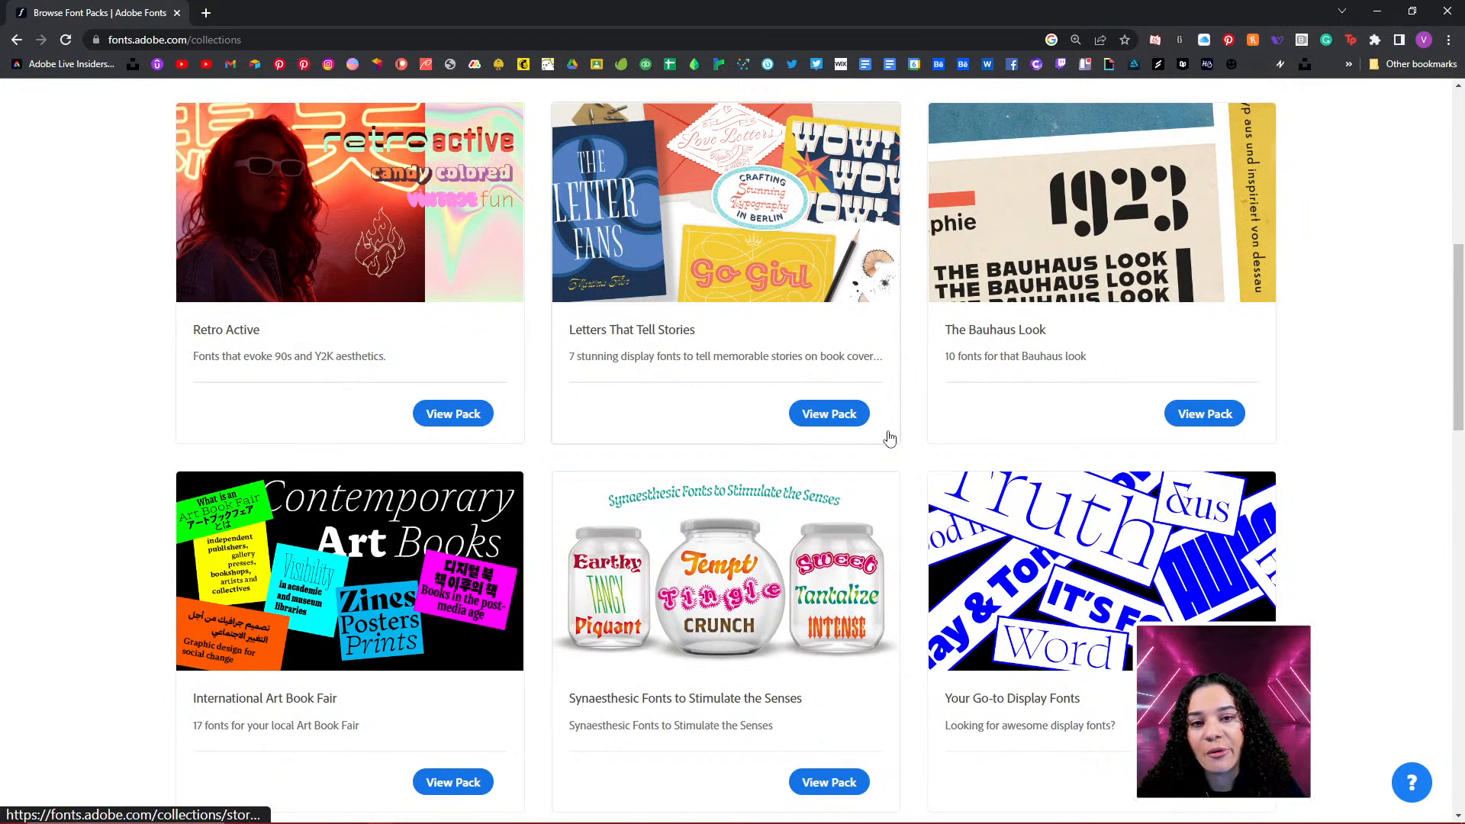
pyautogui.scroll(6, 893, 447)
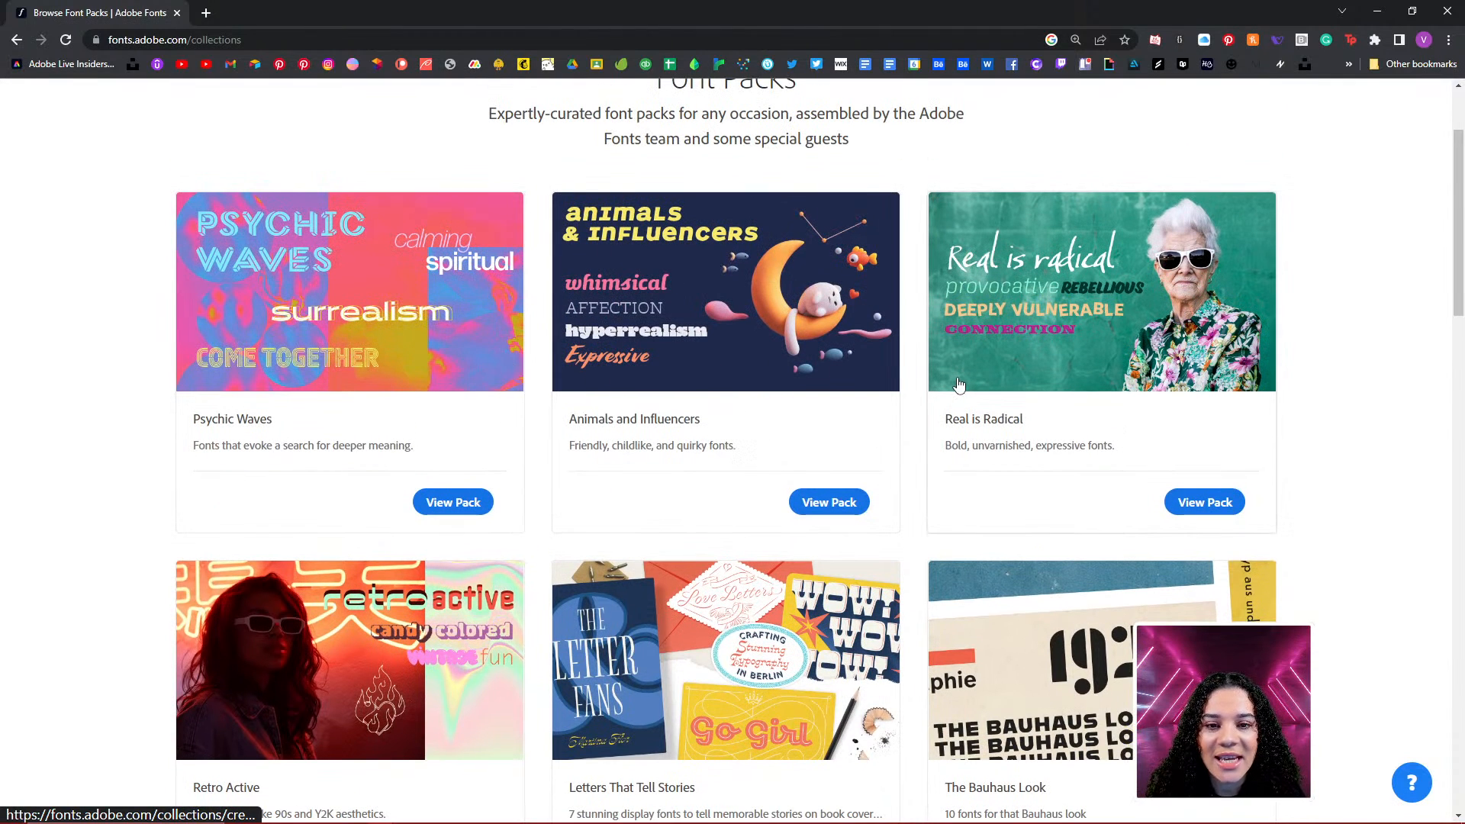
pyautogui.scroll(-10, 1046, 387)
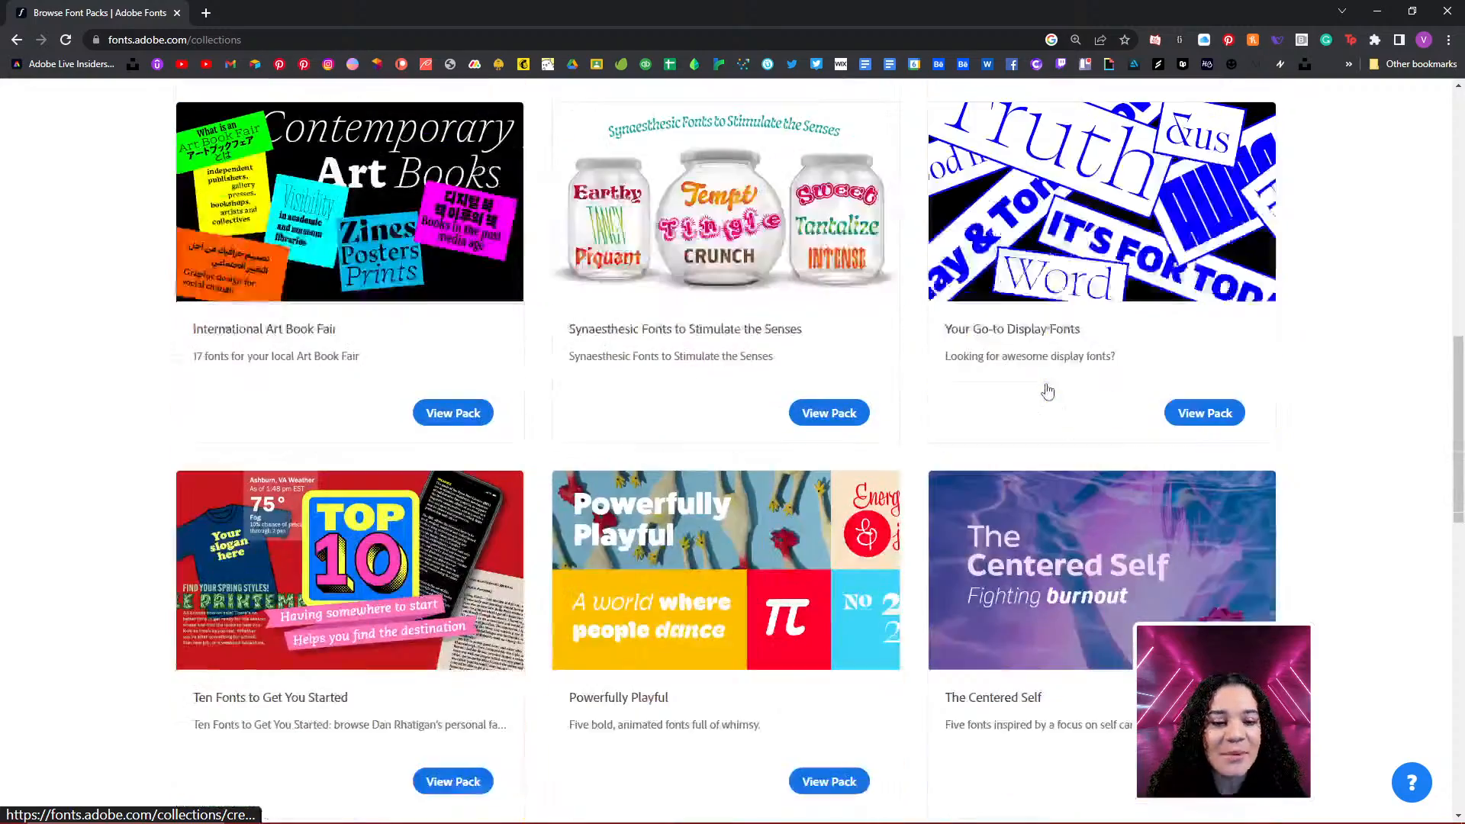
pyautogui.scroll(-5, 1047, 391)
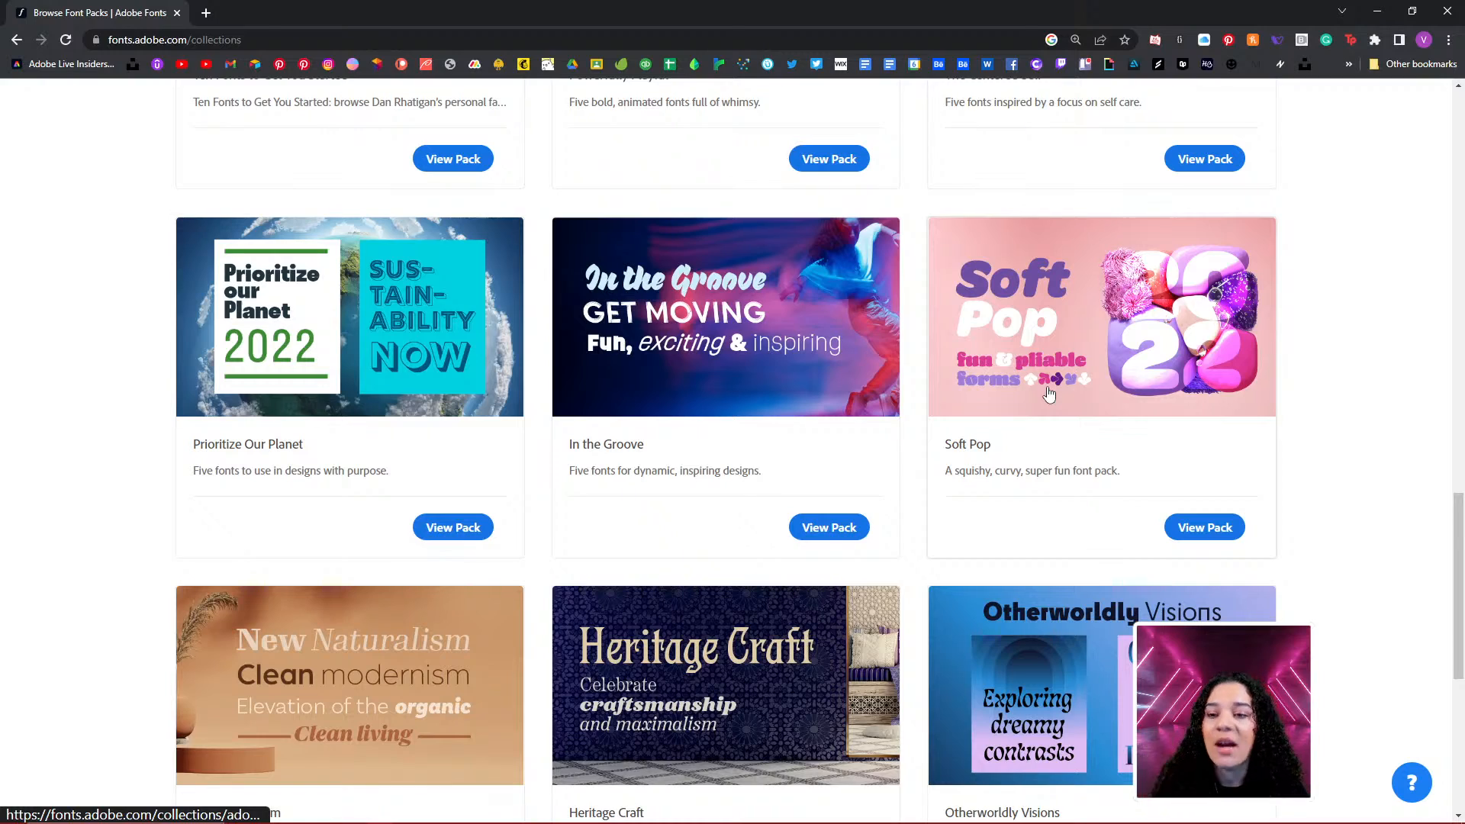
pyautogui.scroll(-5, 1045, 397)
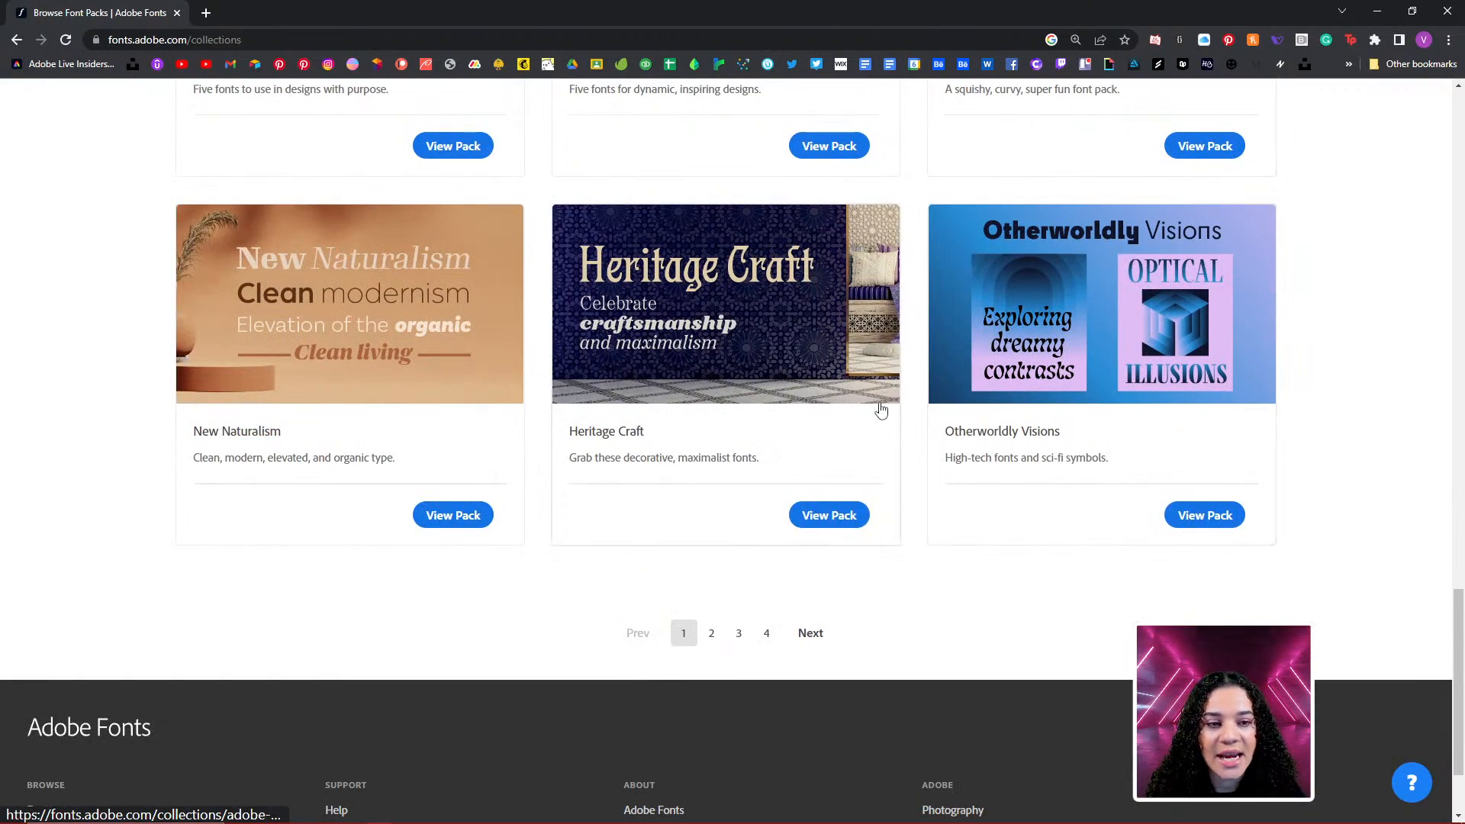
pyautogui.click(369, 336)
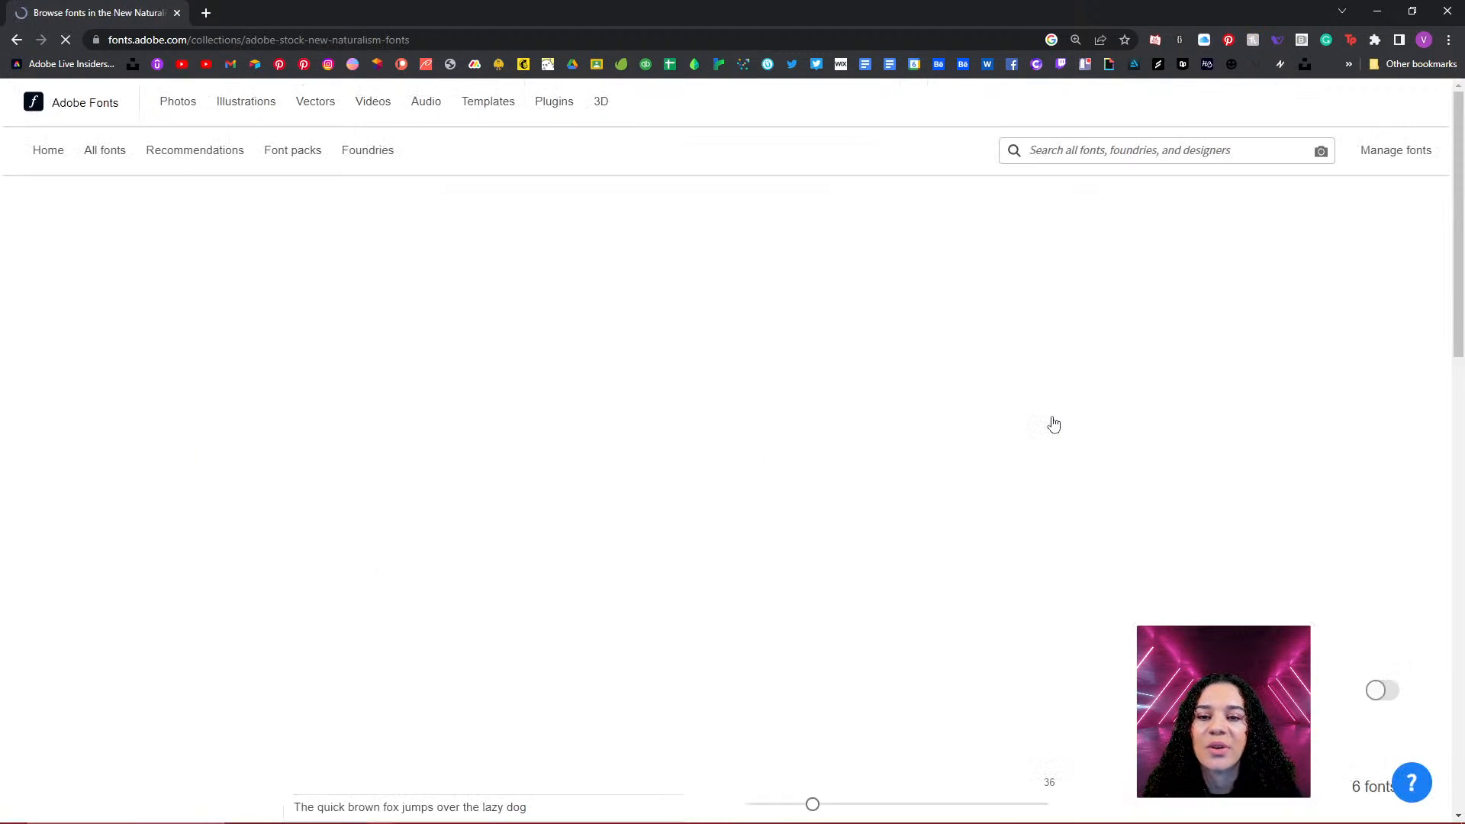
# Look through the New Naturalism pack's banner, description, activation option and sample lines of its fonts
pyautogui.scroll(-1, 503, 622)
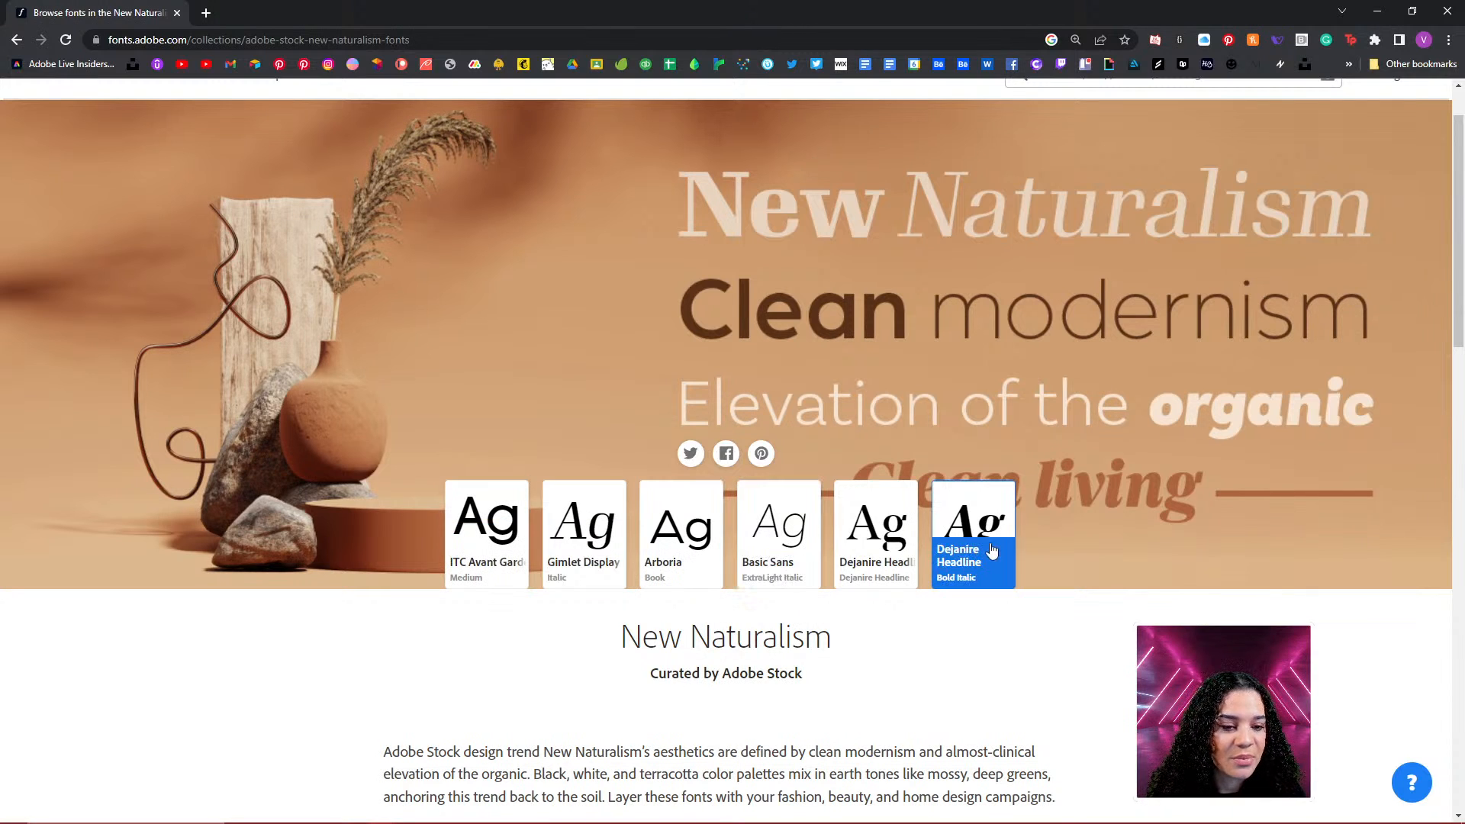
pyautogui.scroll(-3, 1109, 400)
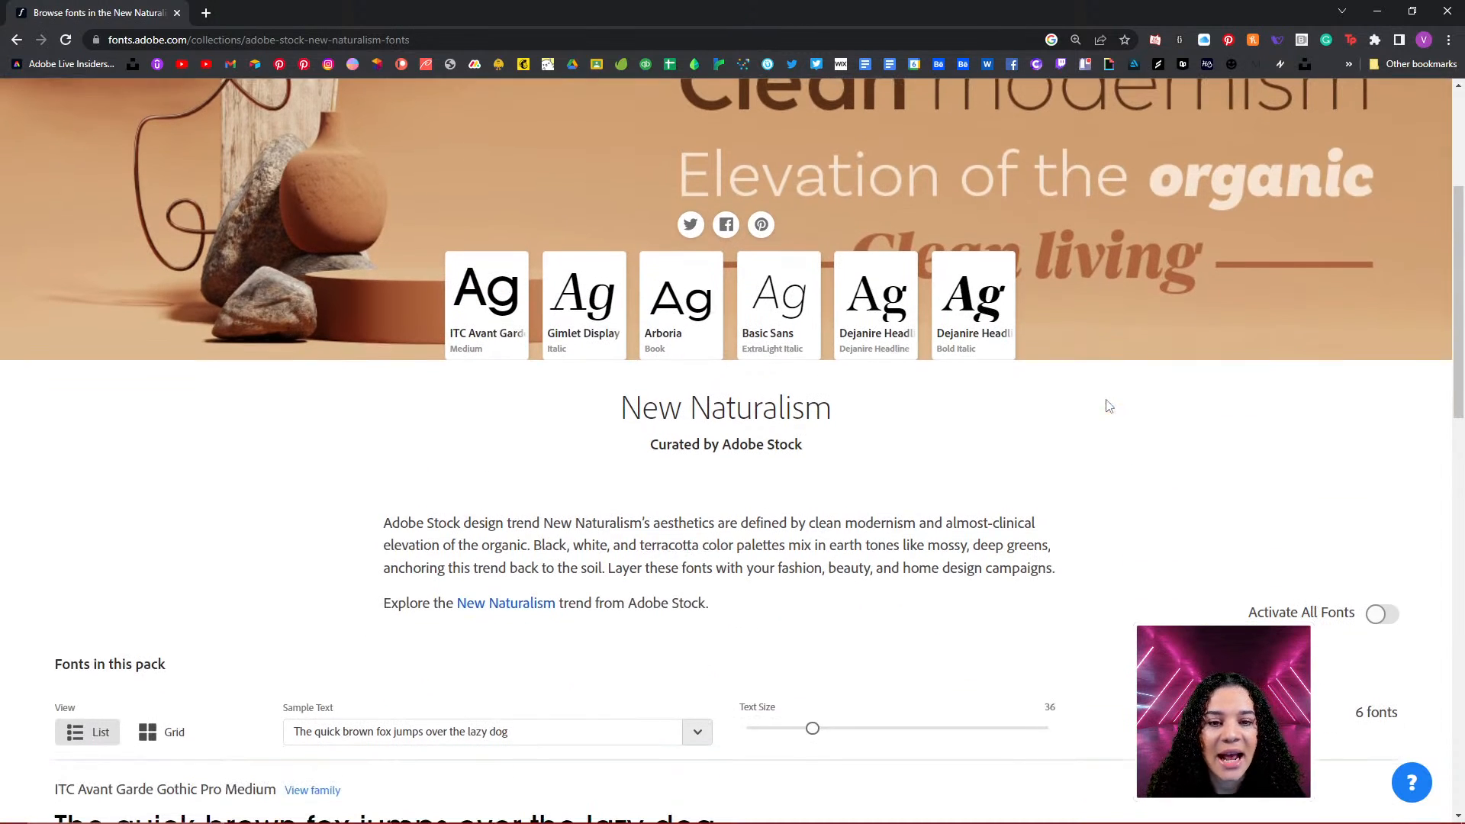
pyautogui.scroll(4, 767, 272)
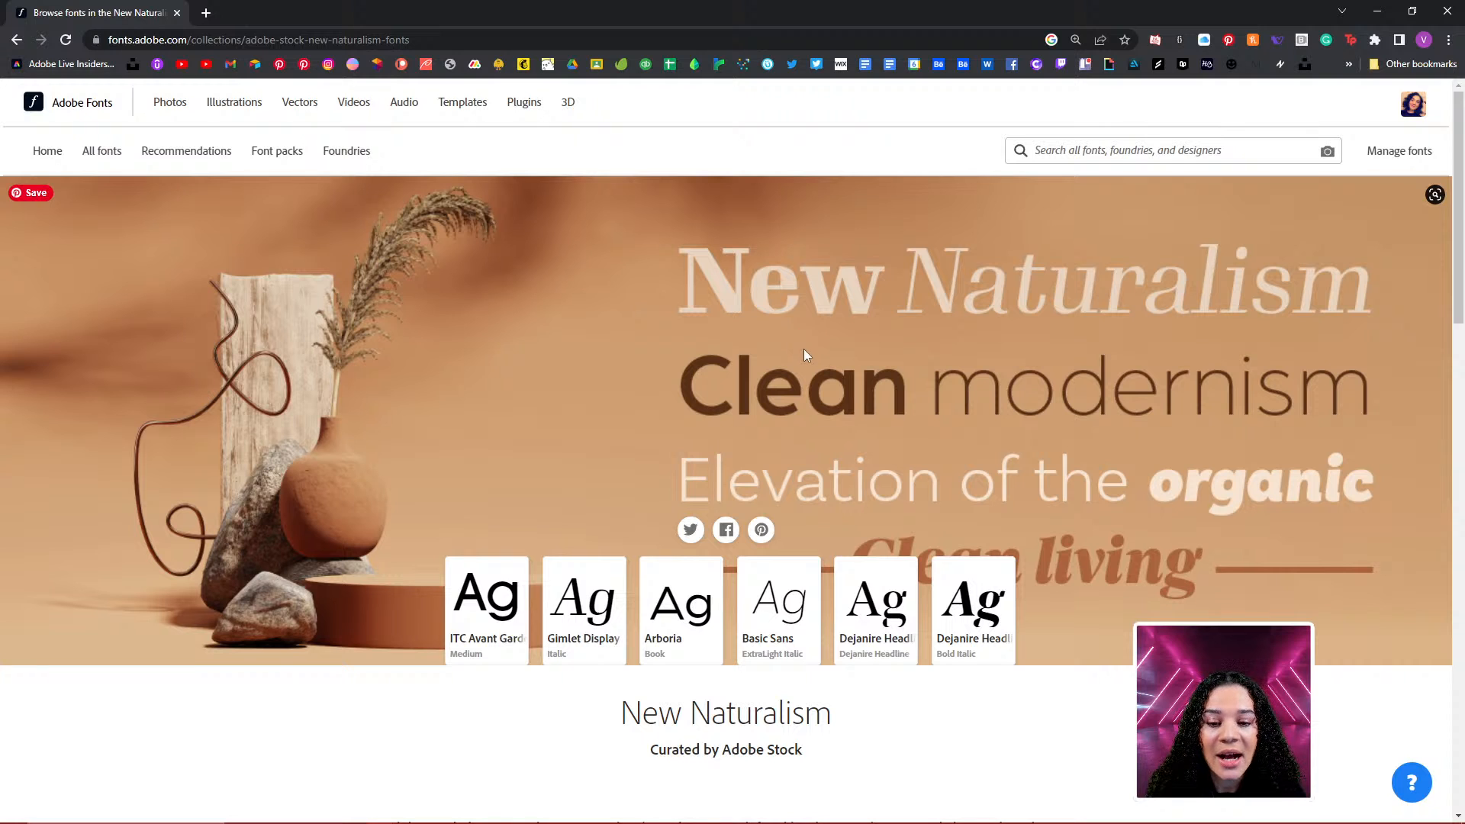
pyautogui.scroll(-4, 803, 354)
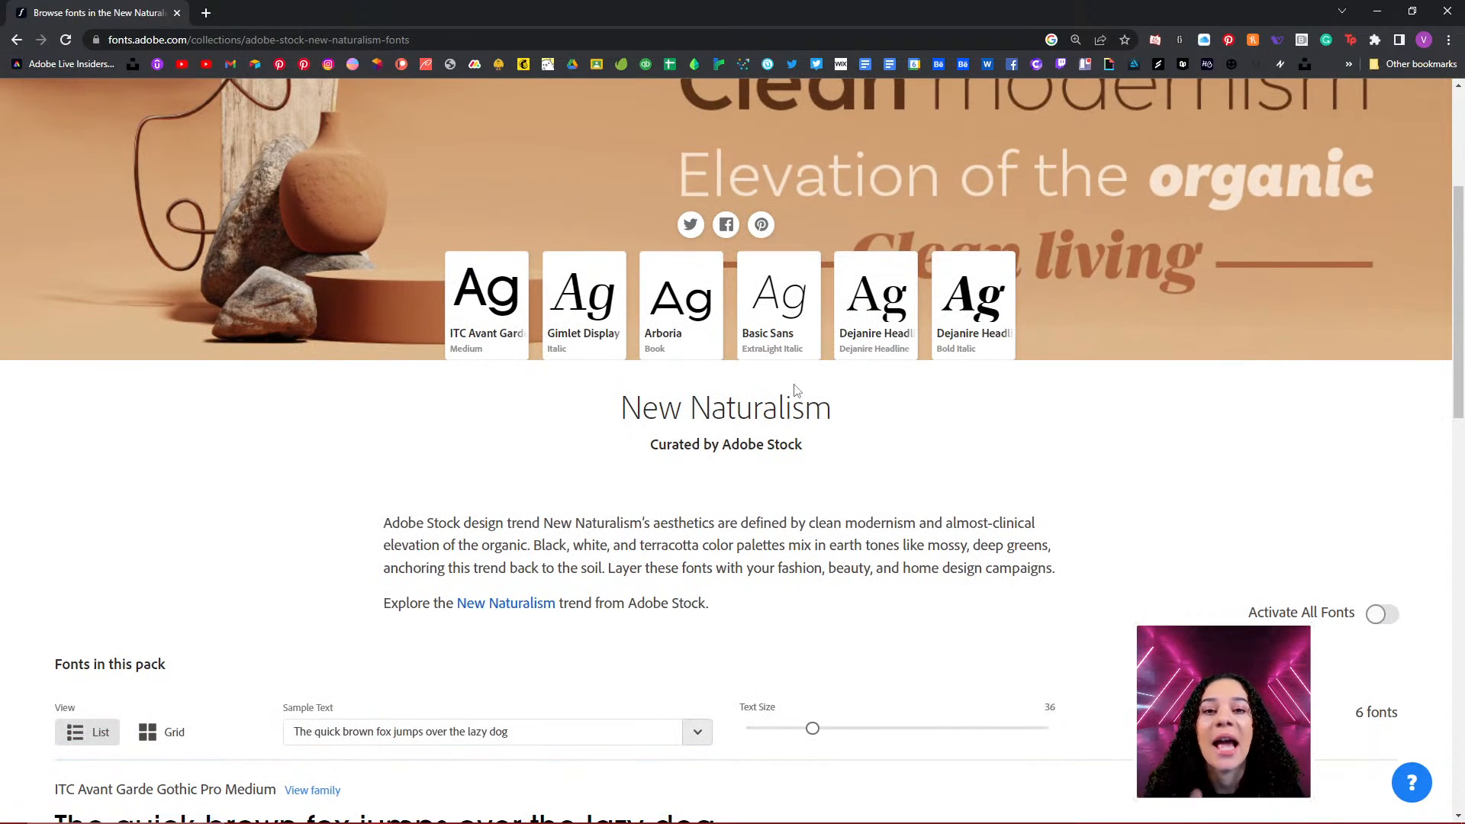
pyautogui.scroll(-15, 776, 379)
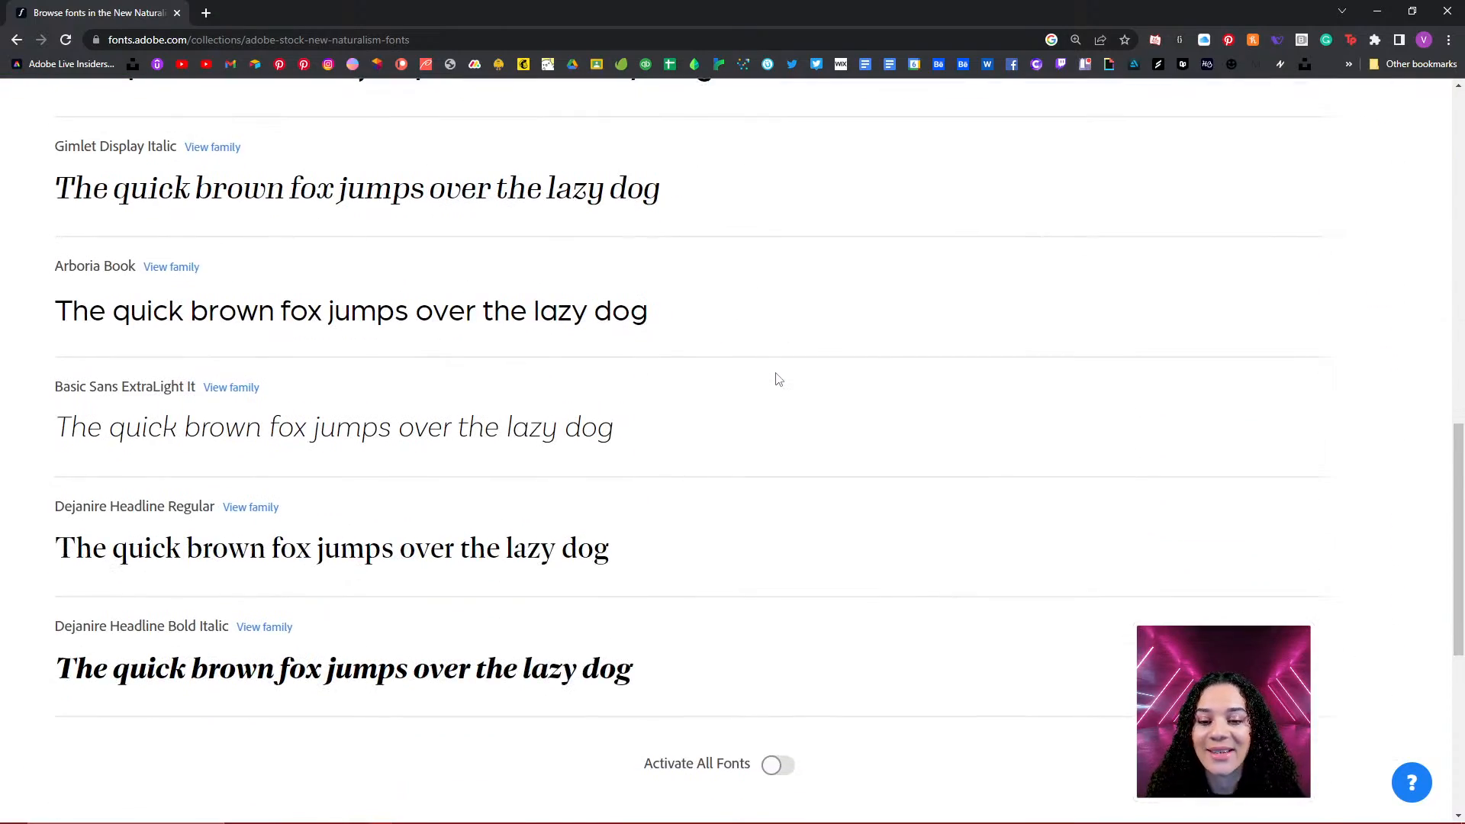
pyautogui.scroll(18, 776, 379)
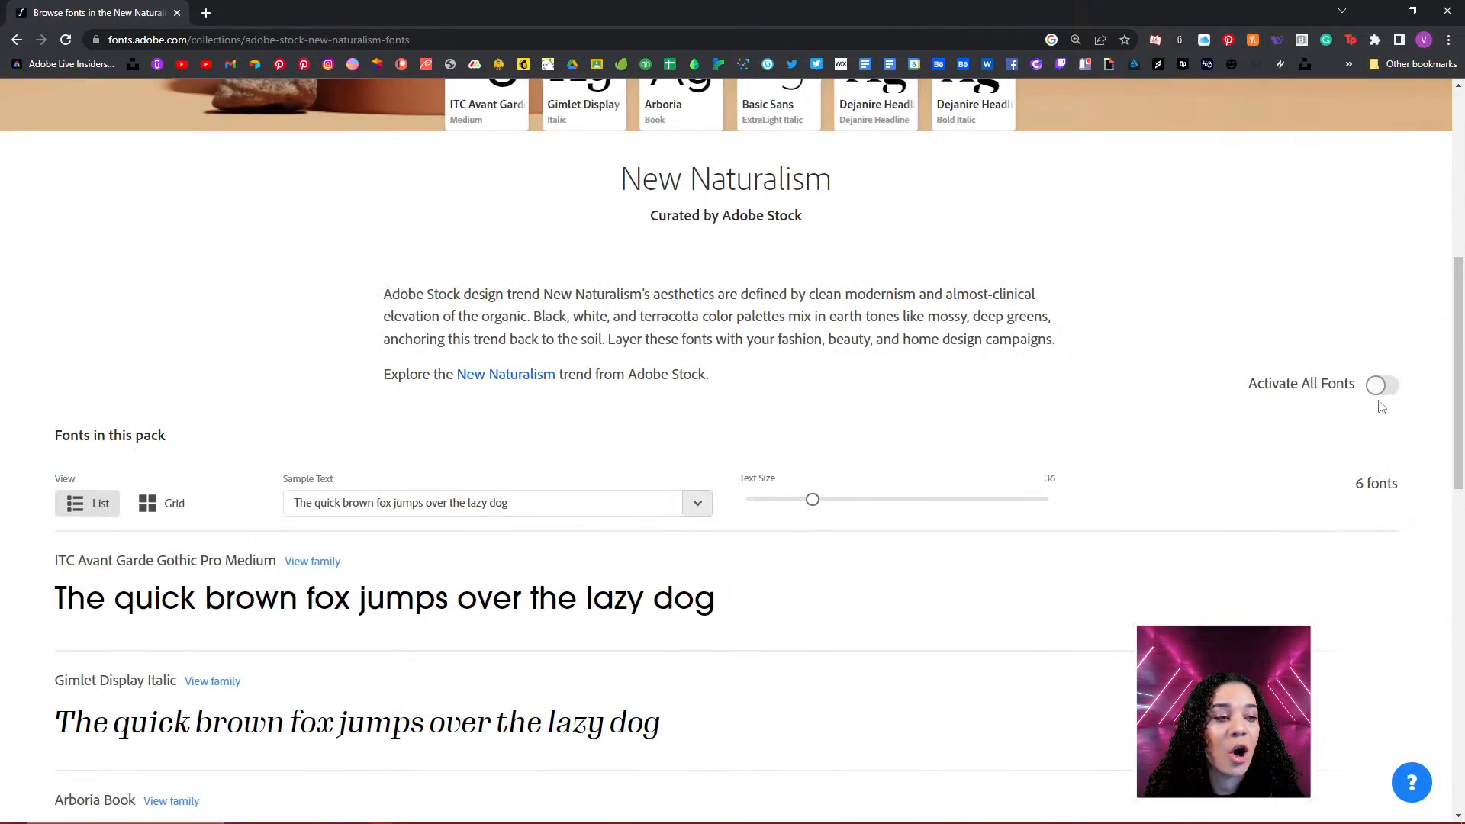
pyautogui.scroll(7, 844, 369)
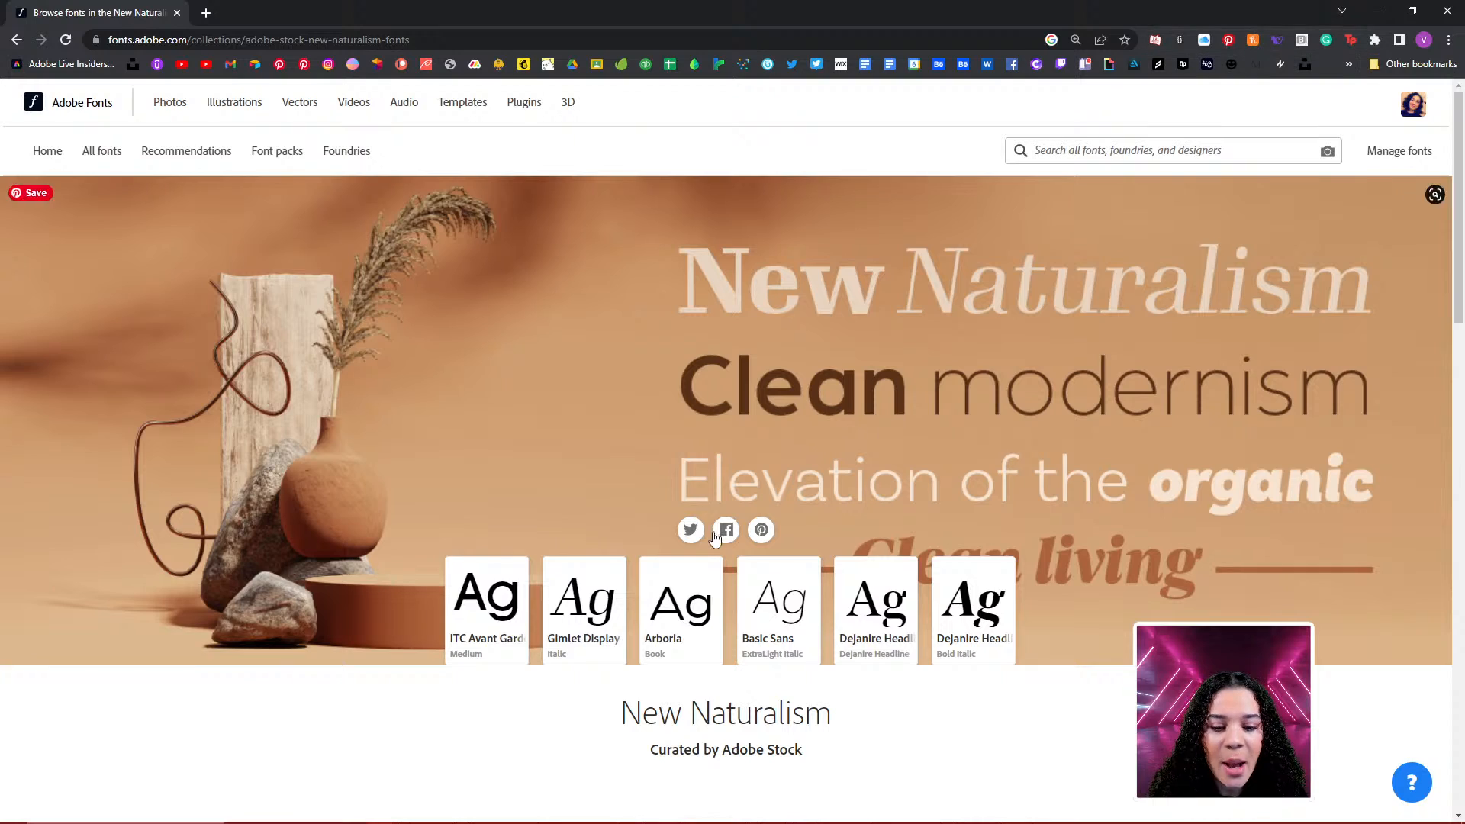
# Switch to the CHALLENGE_4 poster in Photoshop, collapse and hide the INFO group, and show the TAPES group
pyautogui.moveTo(534, 797)
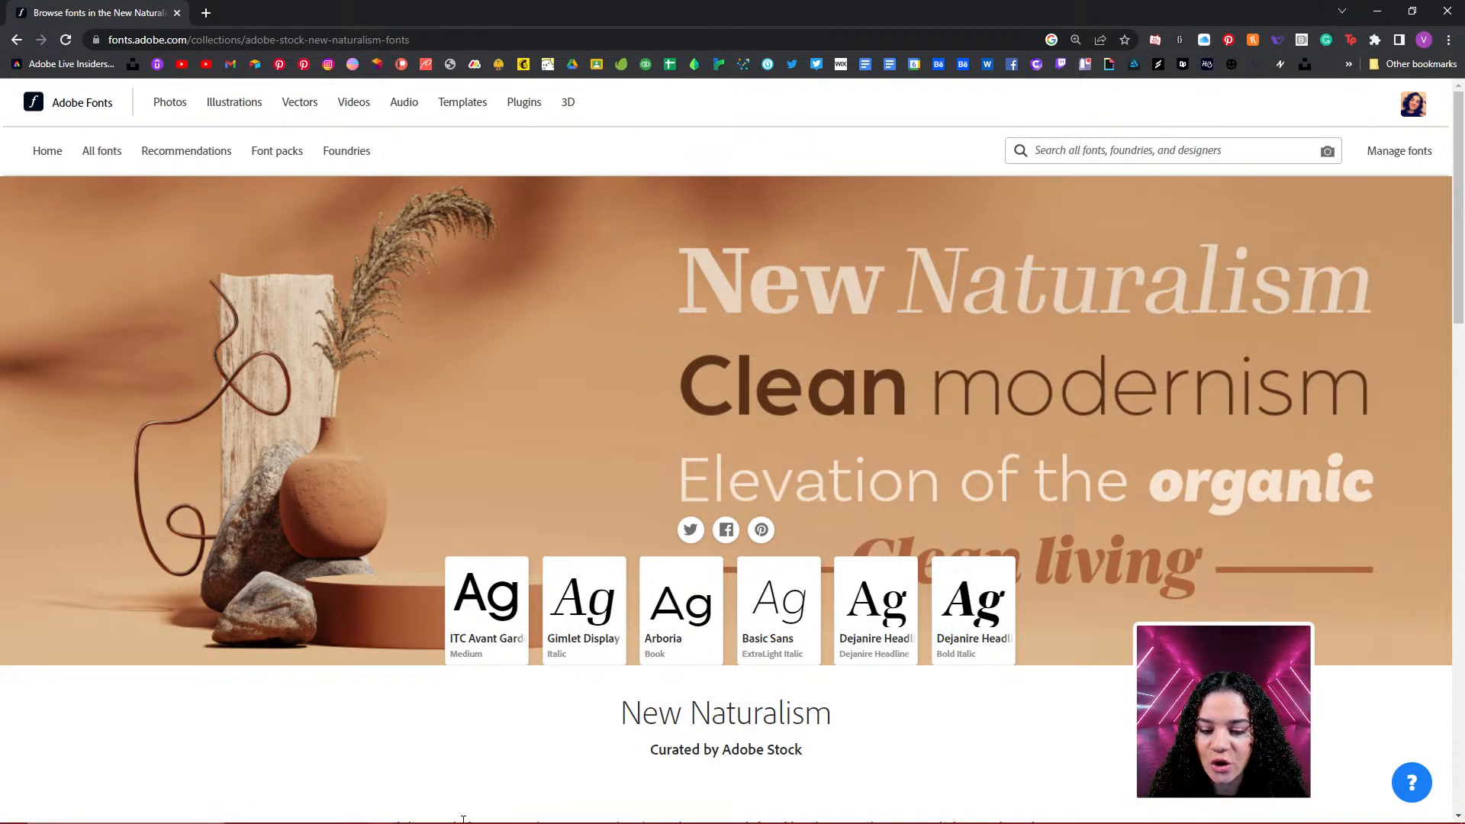
pyautogui.click(465, 814)
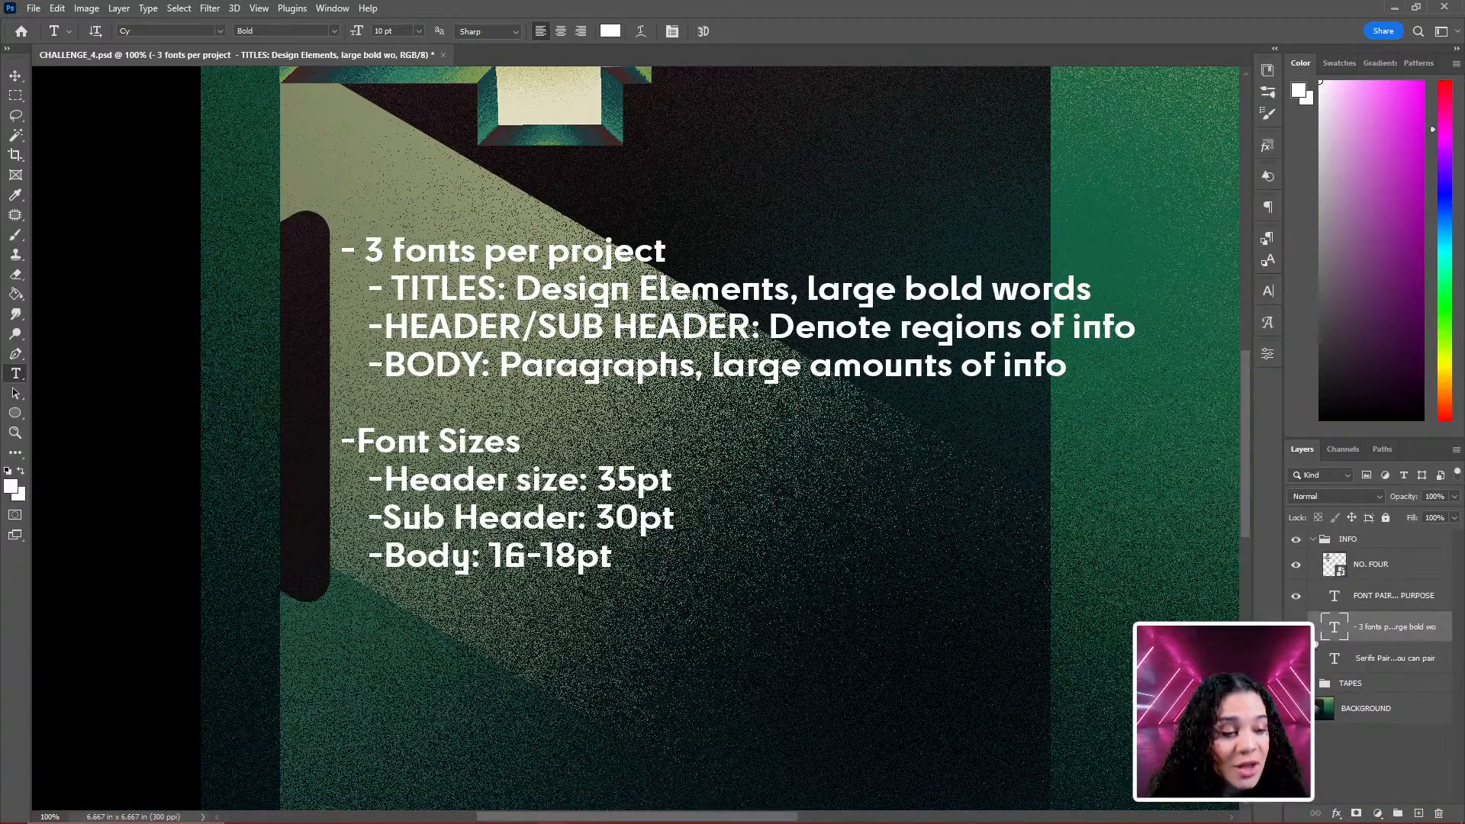
pyautogui.click(1313, 540)
pyautogui.click(1296, 561)
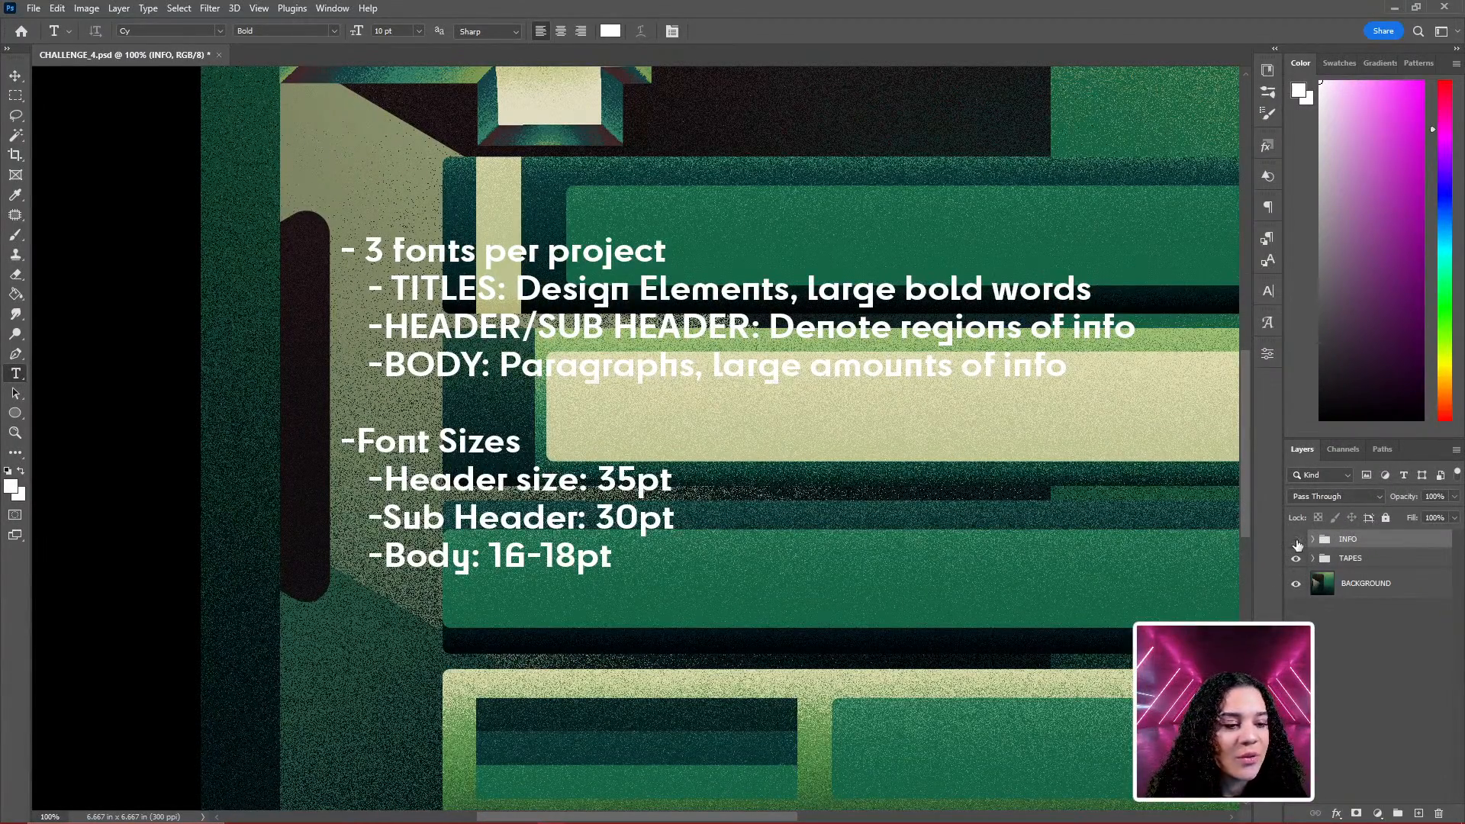
pyautogui.click(1296, 541)
pyautogui.hotkey('ctrl', '-')
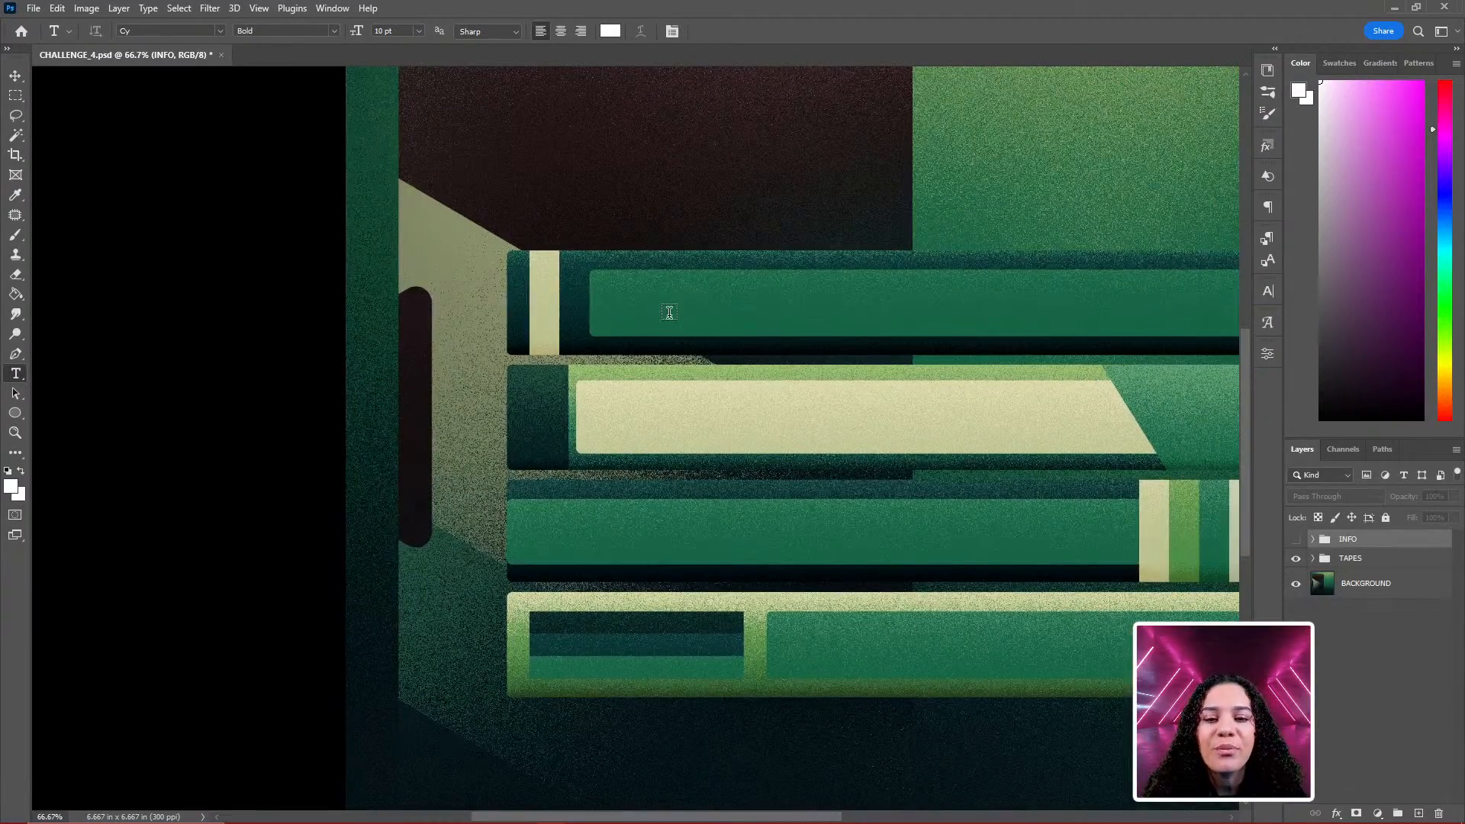
# Add white Lorem Ipsum placeholder text in Cy Bold on the uppermost tape and scale it to about 26 pt to fill the label
pyautogui.click(669, 312)
pyautogui.hotkey('ctrl', 't')
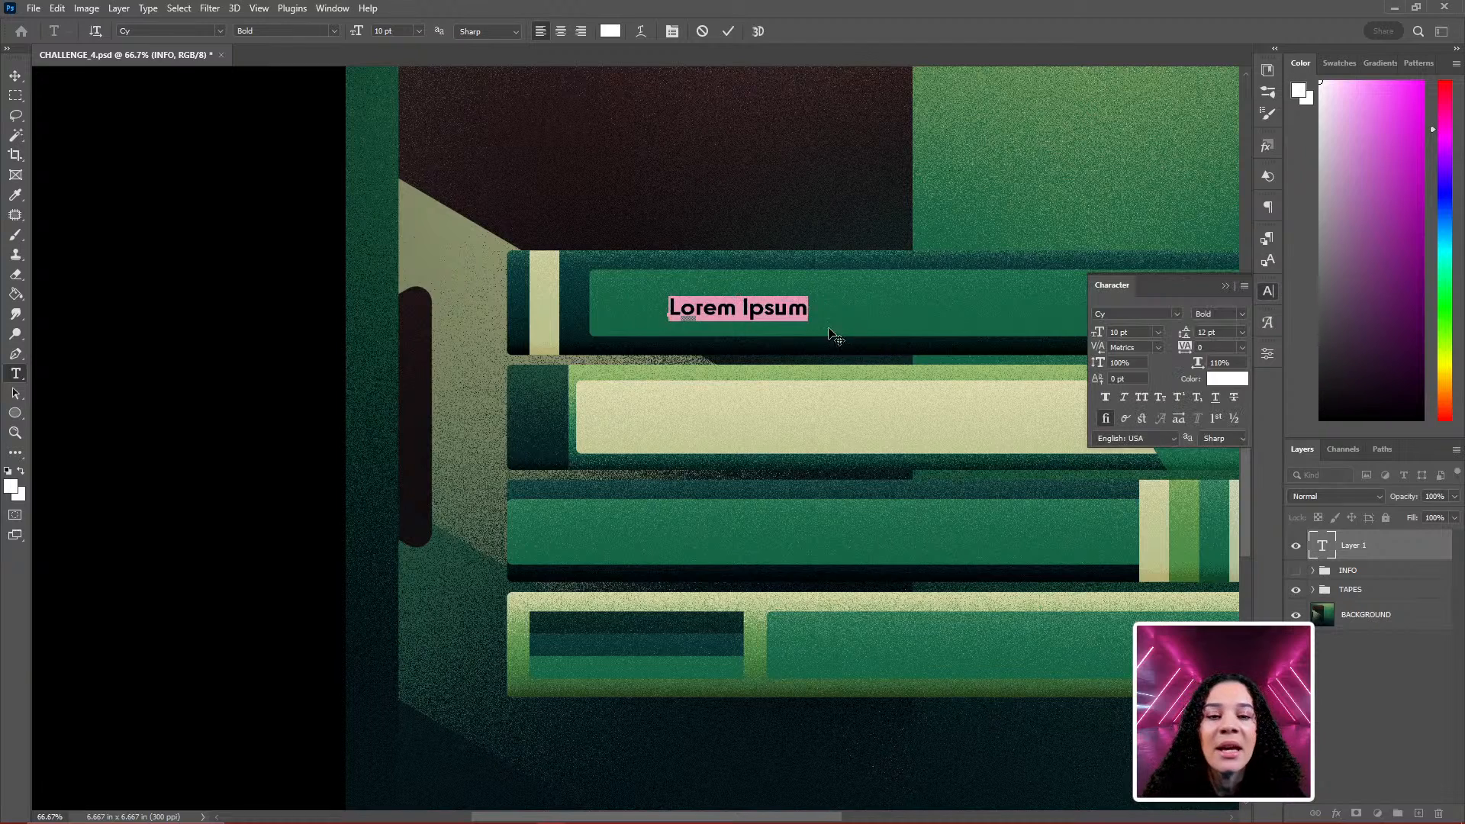
pyautogui.click(1400, 552)
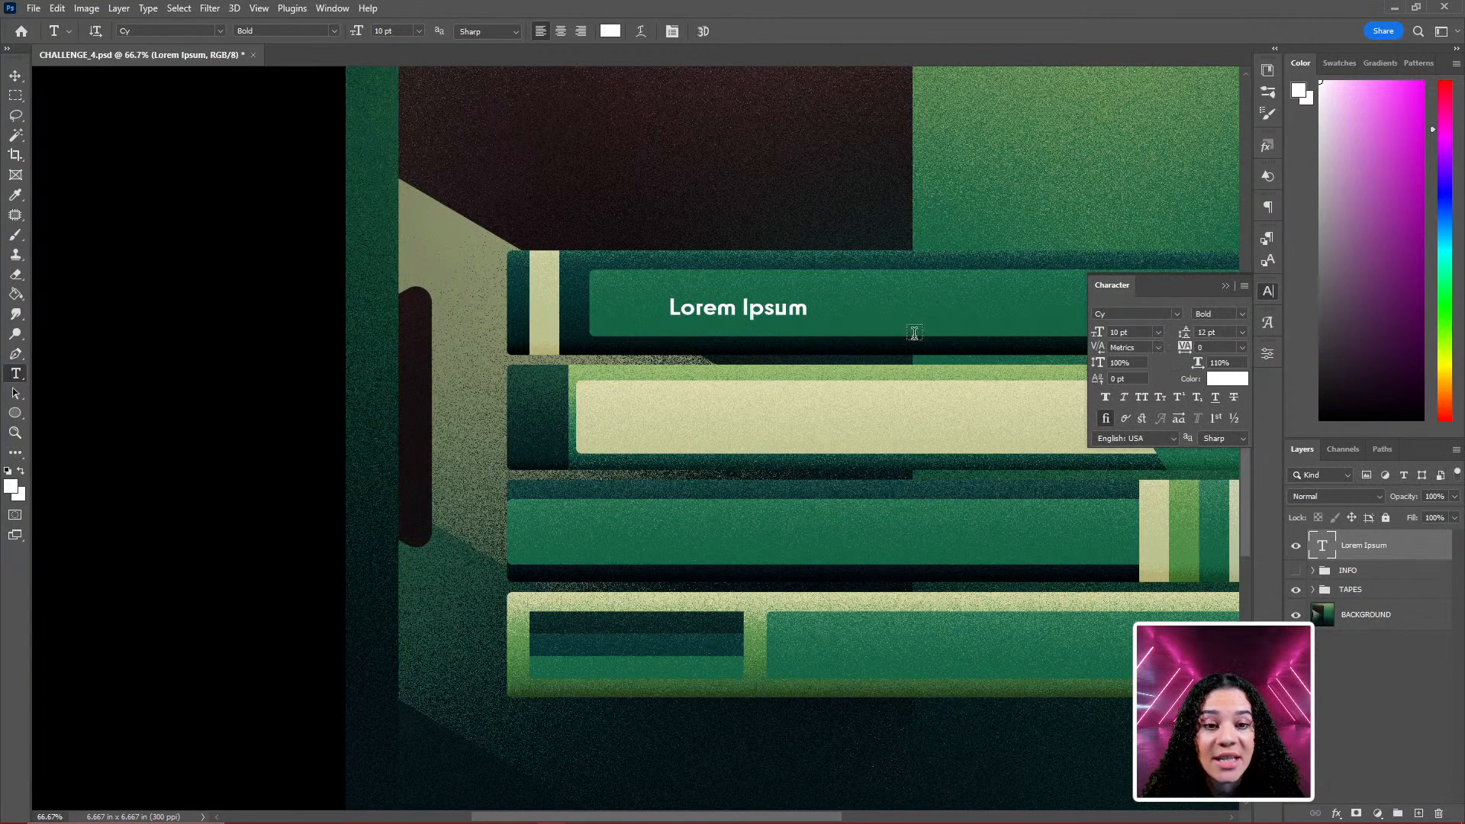
pyautogui.hotkey('ctrl', 't')
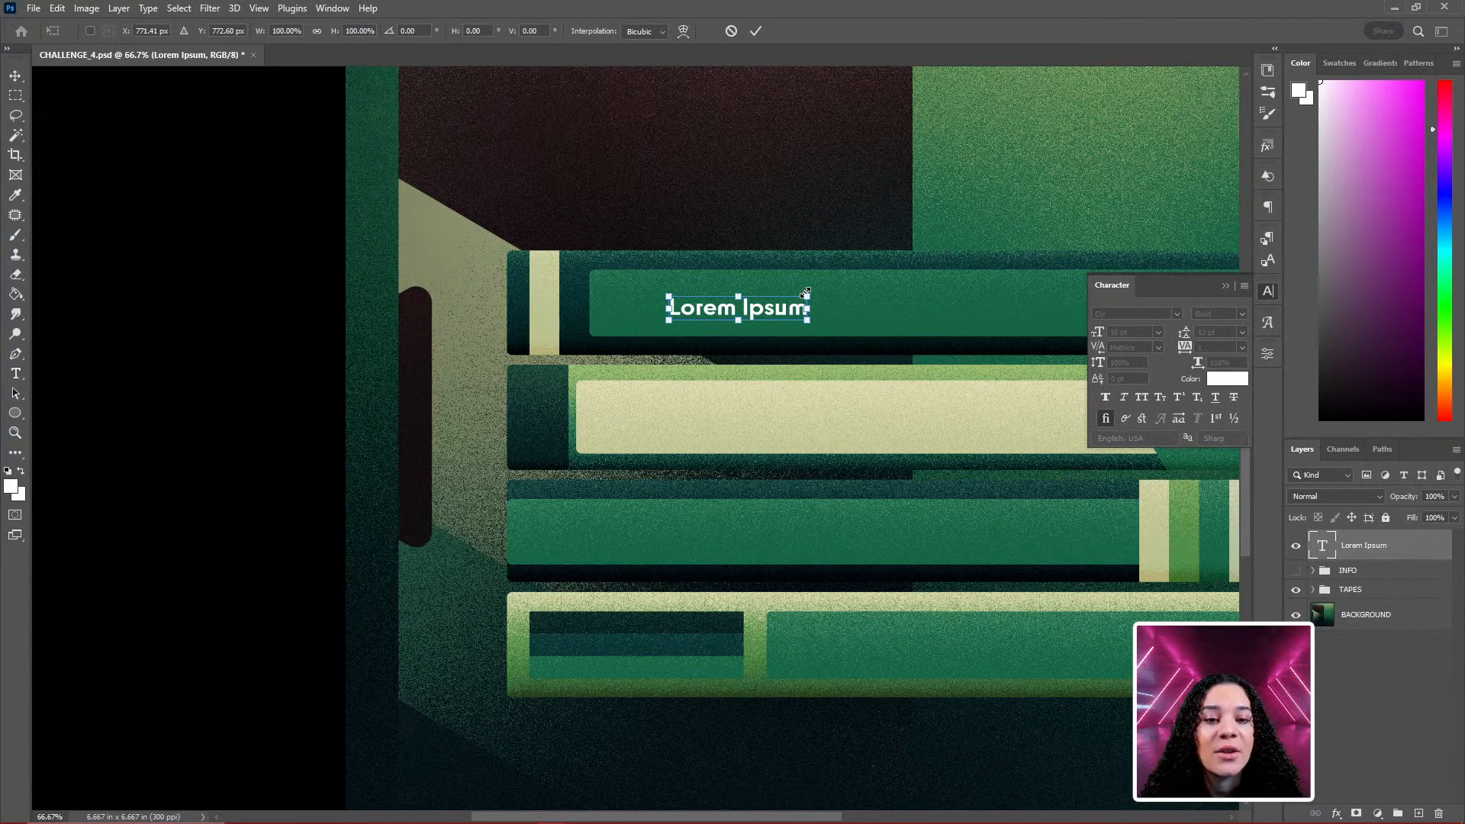
pyautogui.moveTo(806, 292); pyautogui.dragTo(916, 276)
pyautogui.moveTo(795, 324); pyautogui.dragTo(836, 324)
pyautogui.press('Return')
pyautogui.press('t')
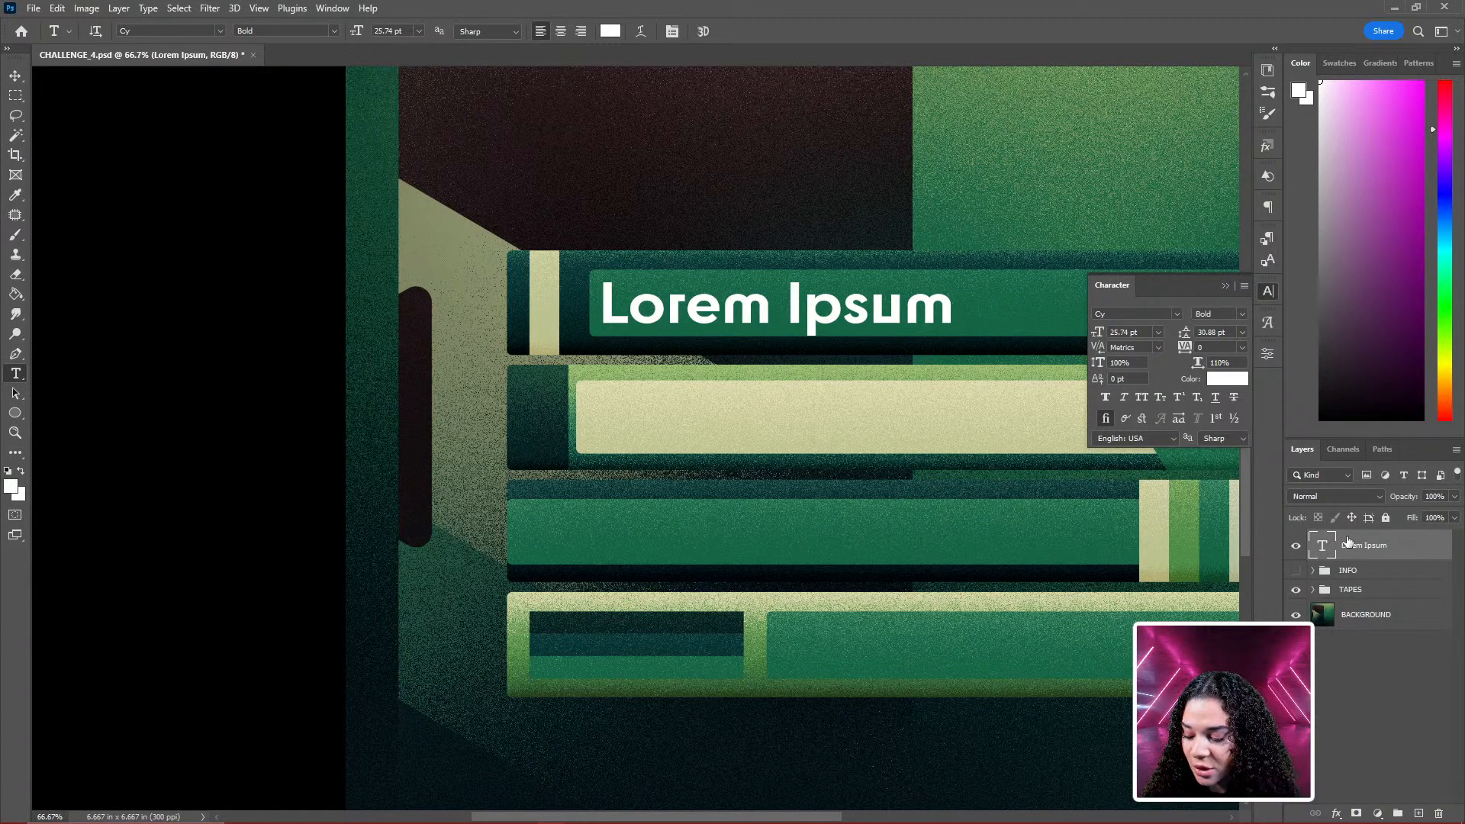
# Duplicate the Lorem Ipsum text layer and place the copy on the third tape down
pyautogui.hotkey('ctrl', 'j')
pyautogui.hotkey('ctrl', 't')
pyautogui.moveTo(862, 296); pyautogui.dragTo(773, 539)
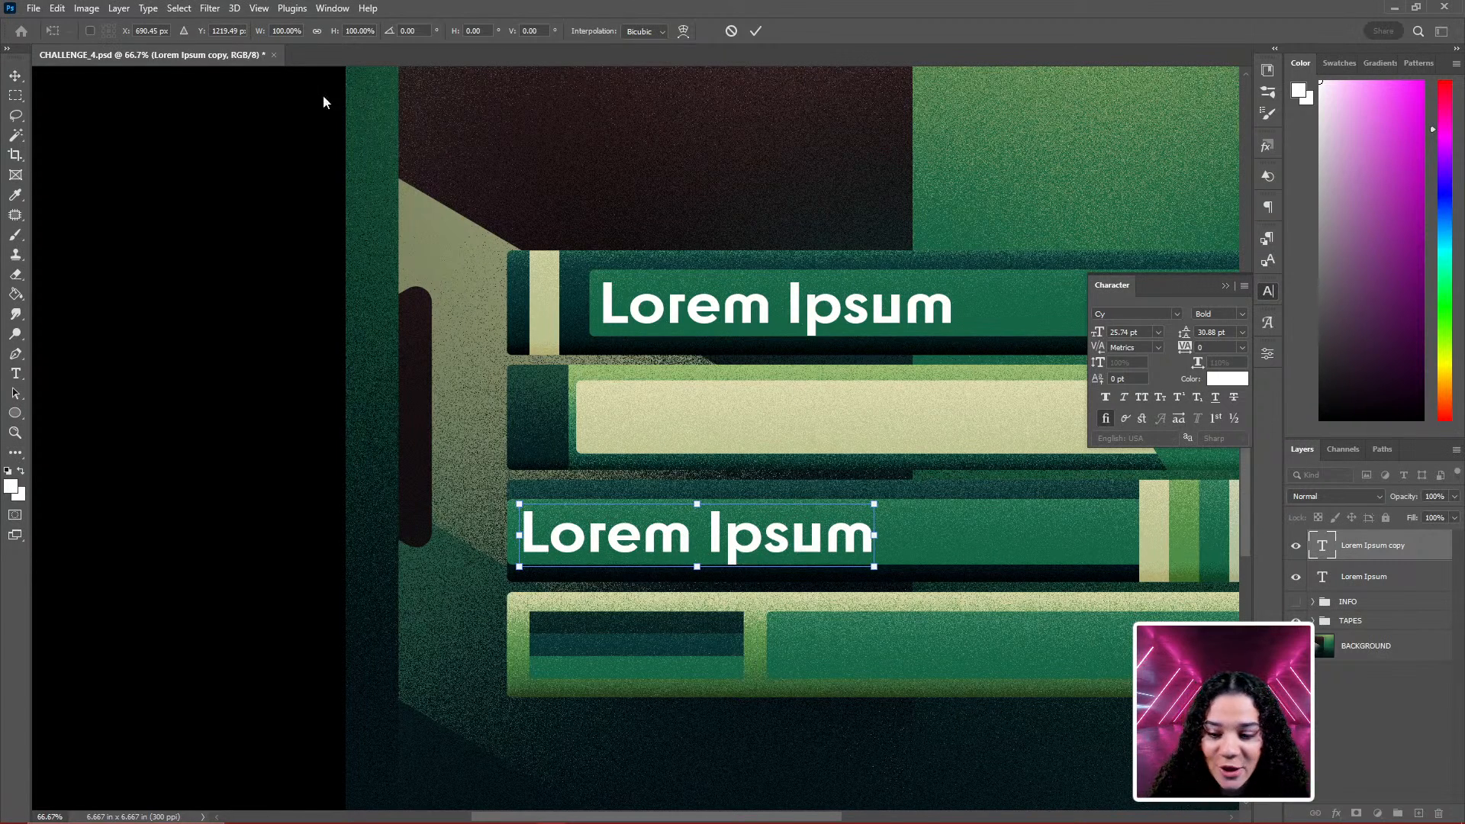
pyautogui.moveTo(486, 821)
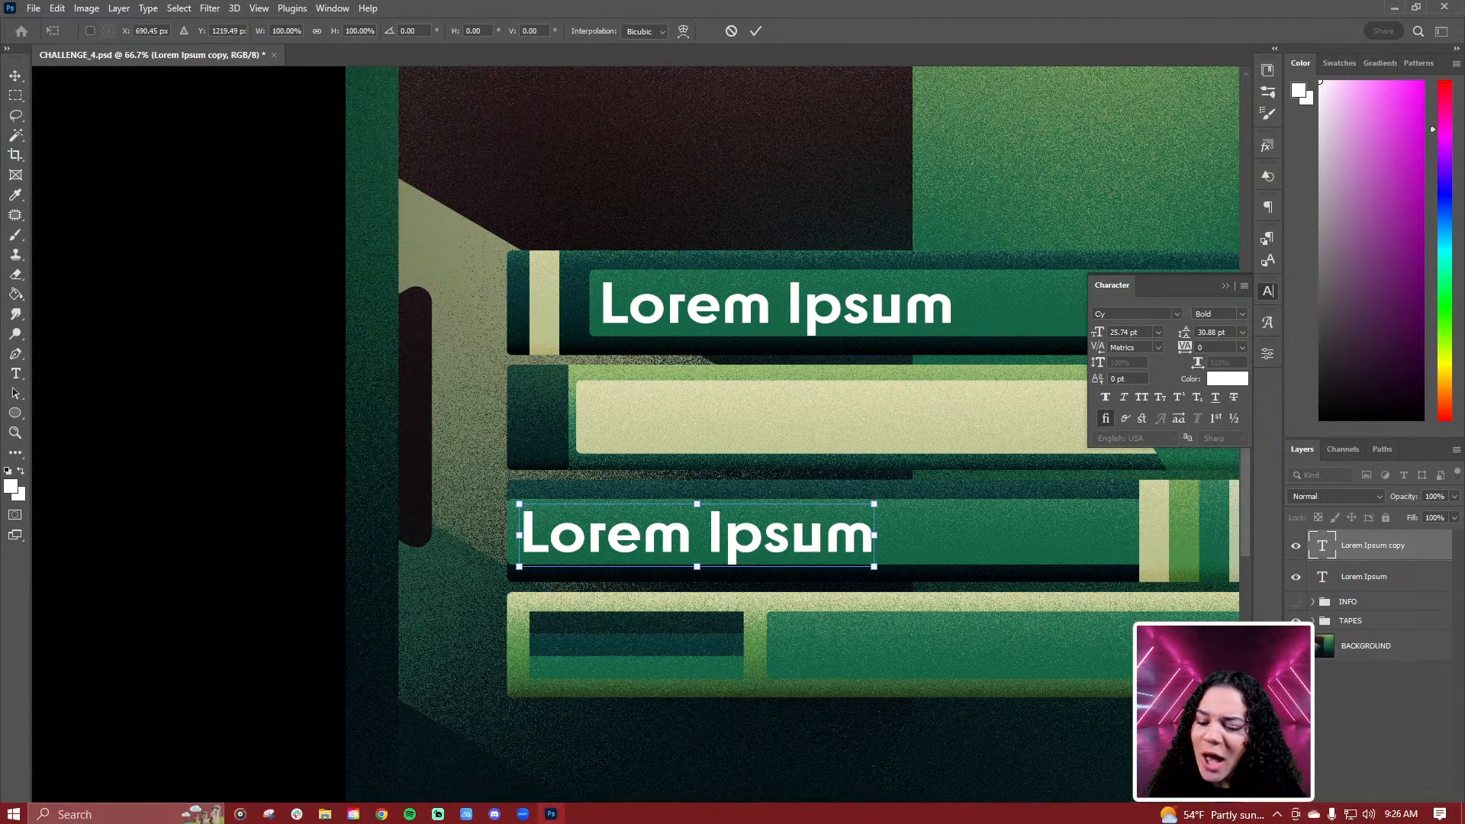